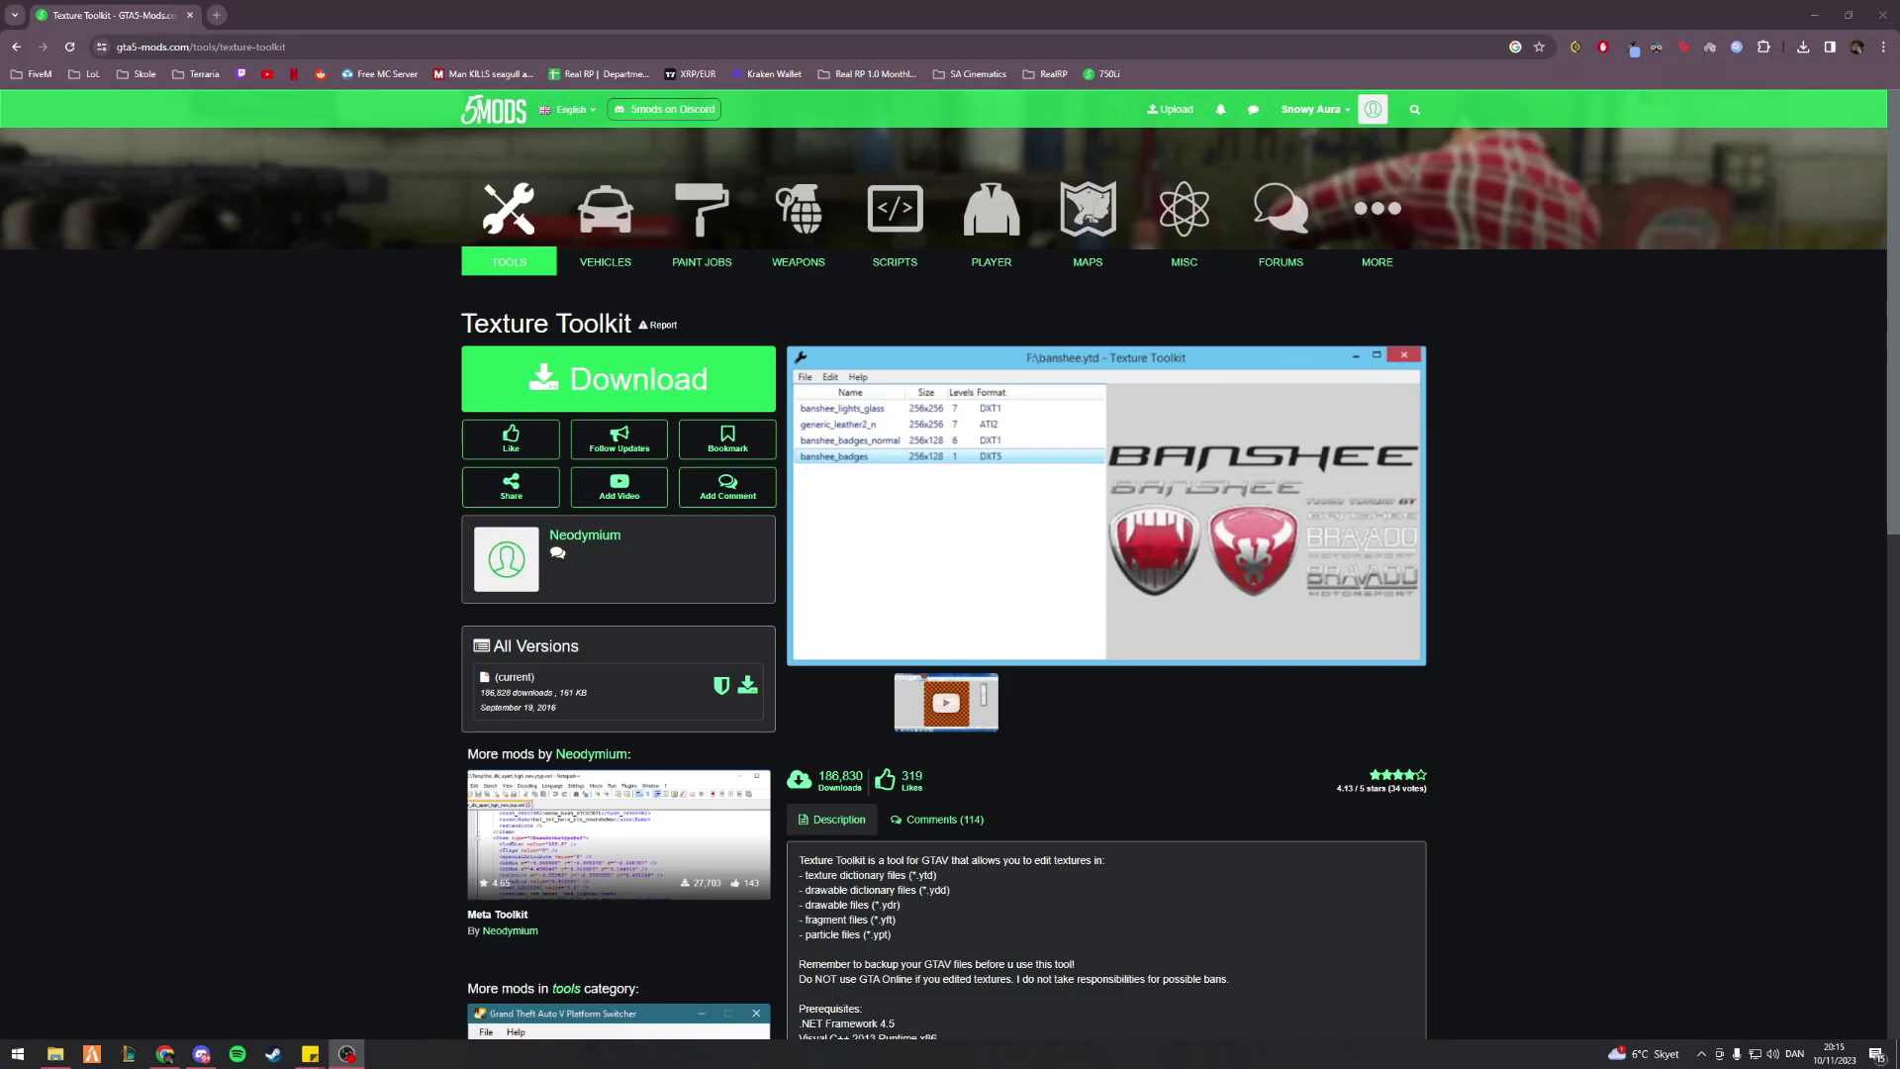
Launch OpenIV from Start search and open Grand Theft Auto V for Windows
{"action": "key", "text": "super"}
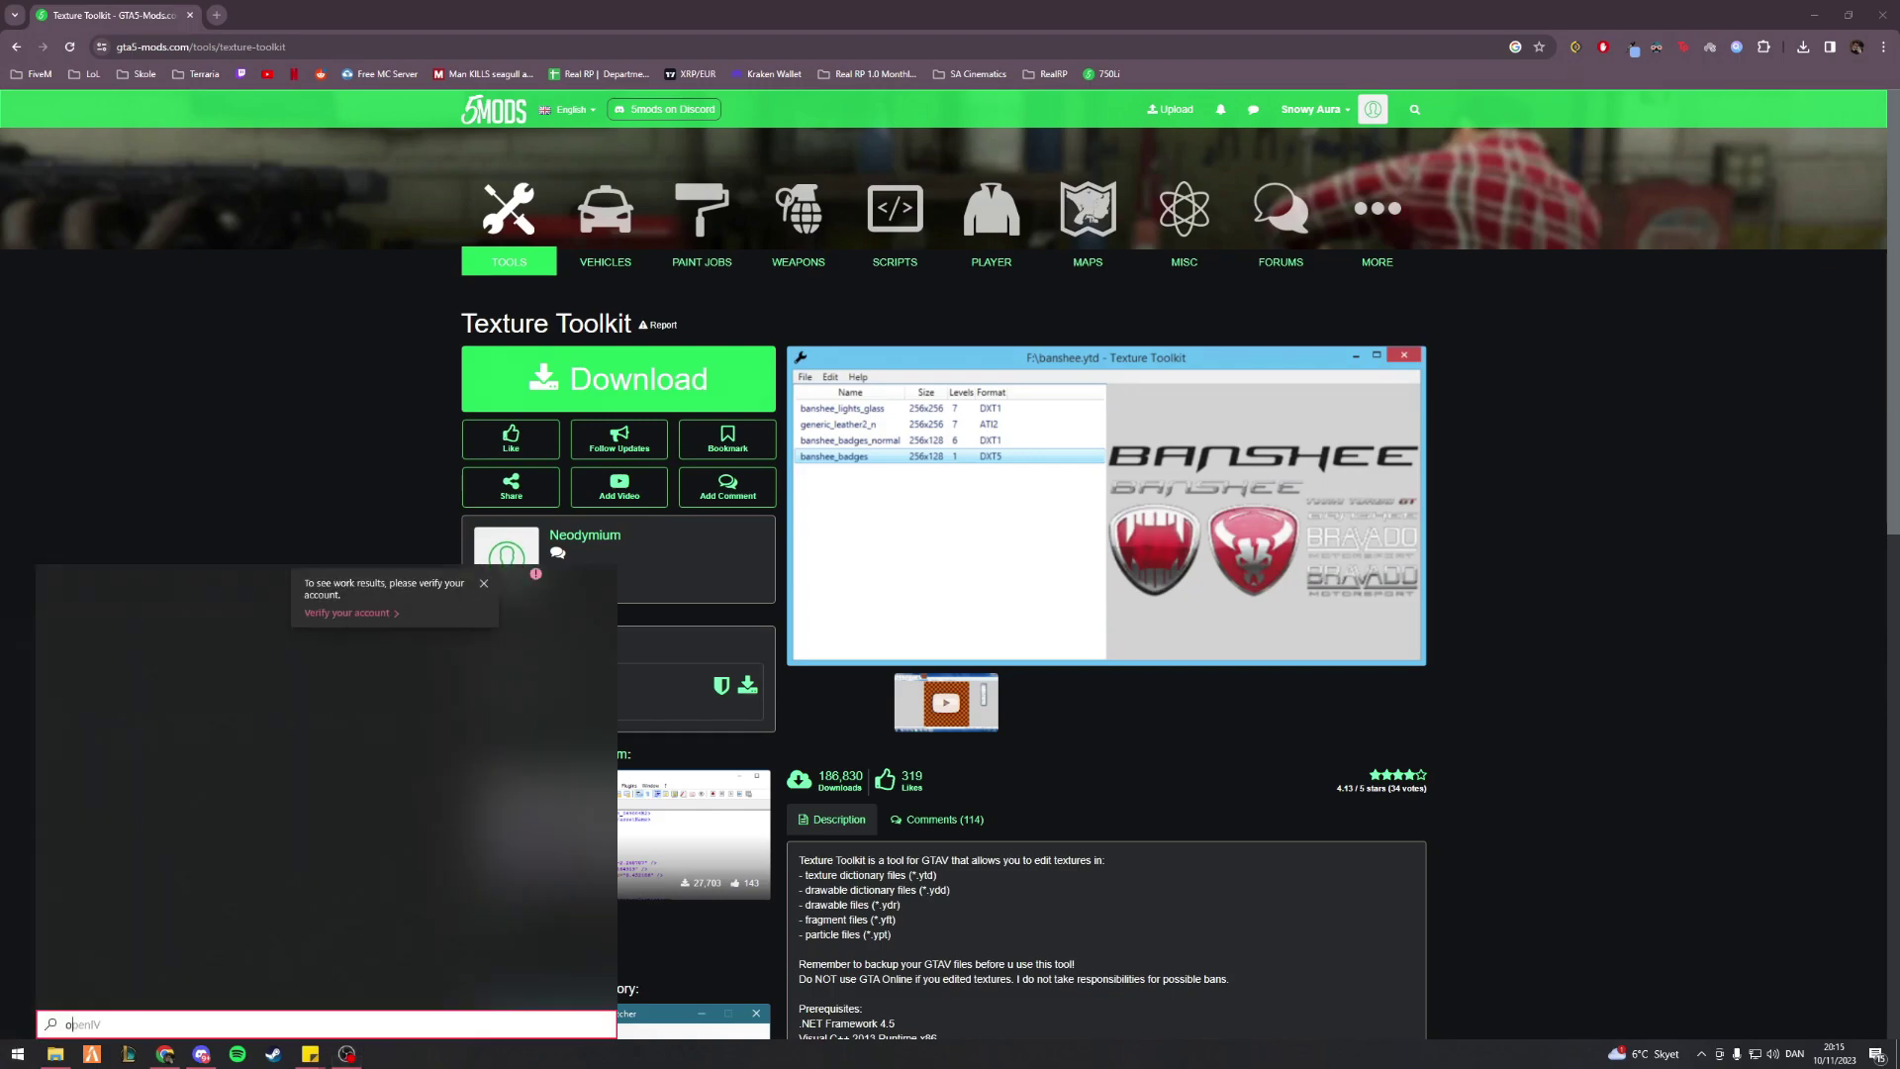
{"action": "type", "text": "openi"}
{"action": "key", "text": "Return"}
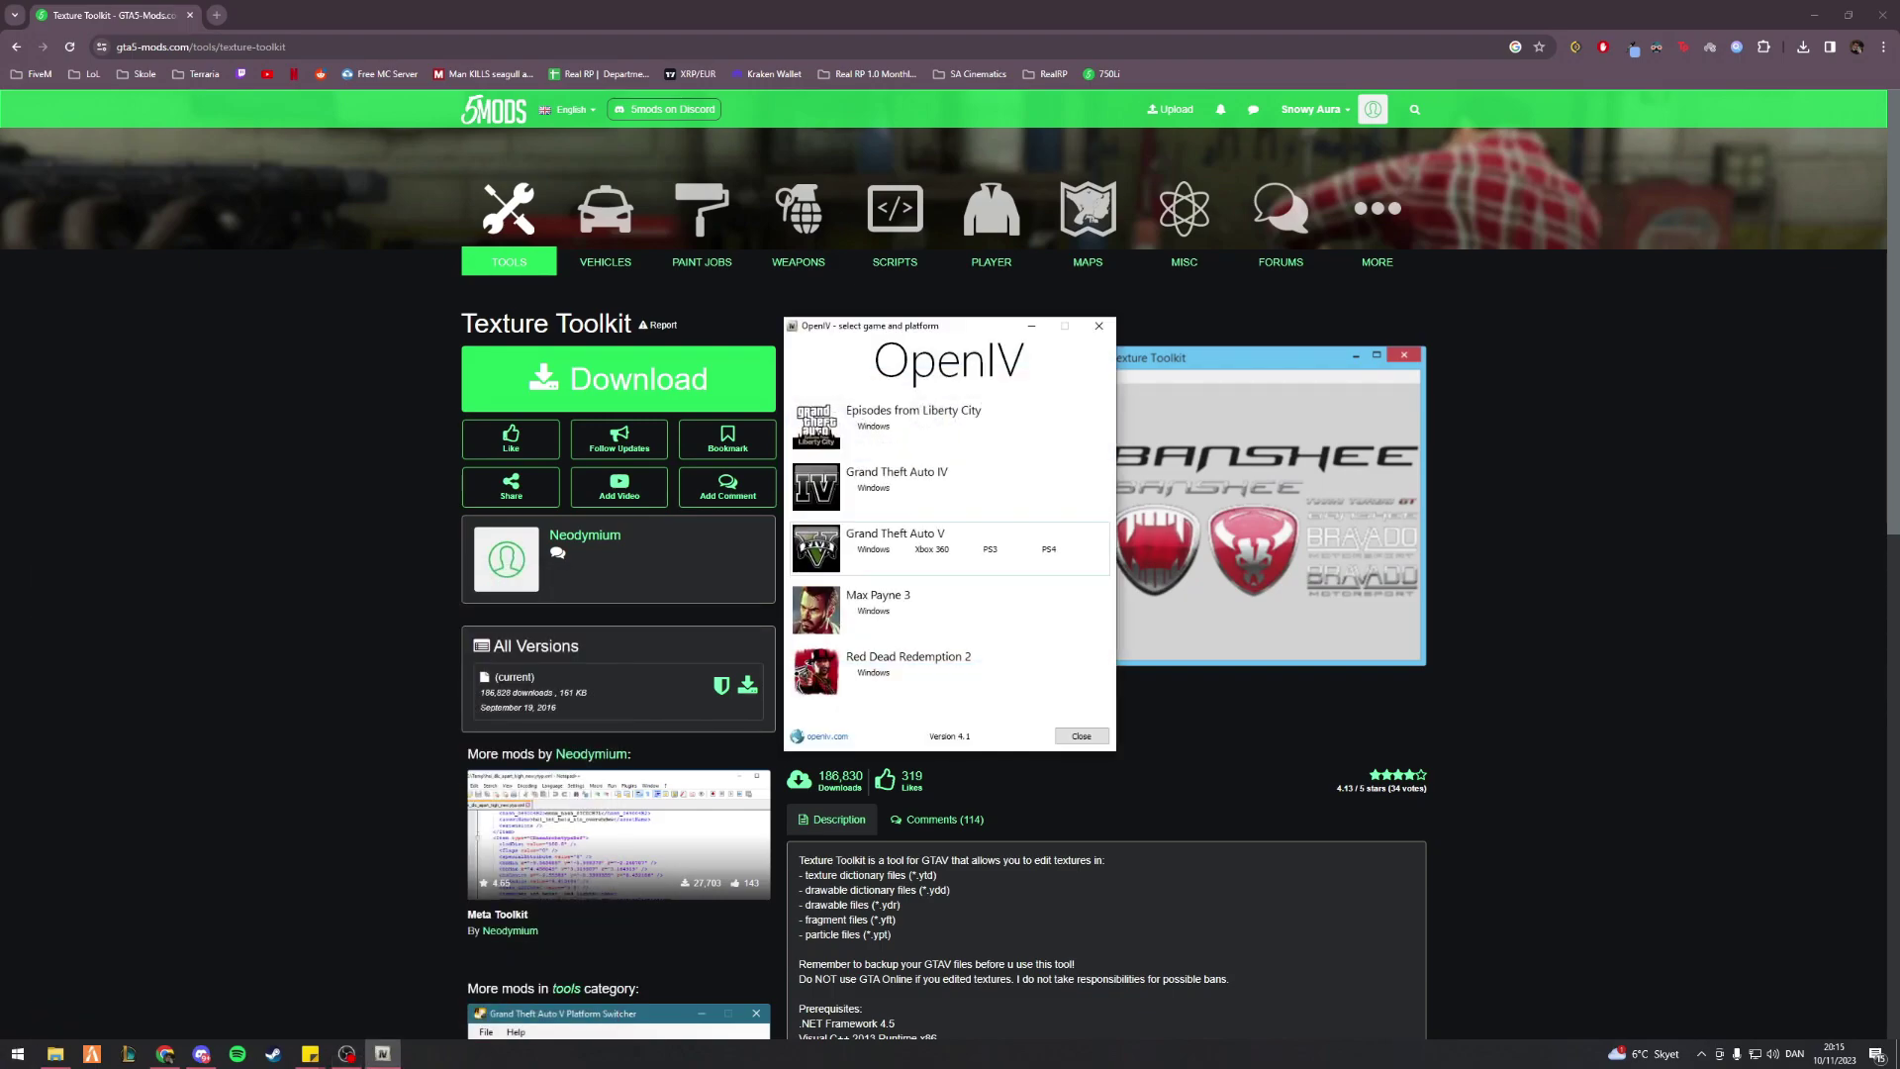
{"action": "left_click", "coordinate": [871, 550]}
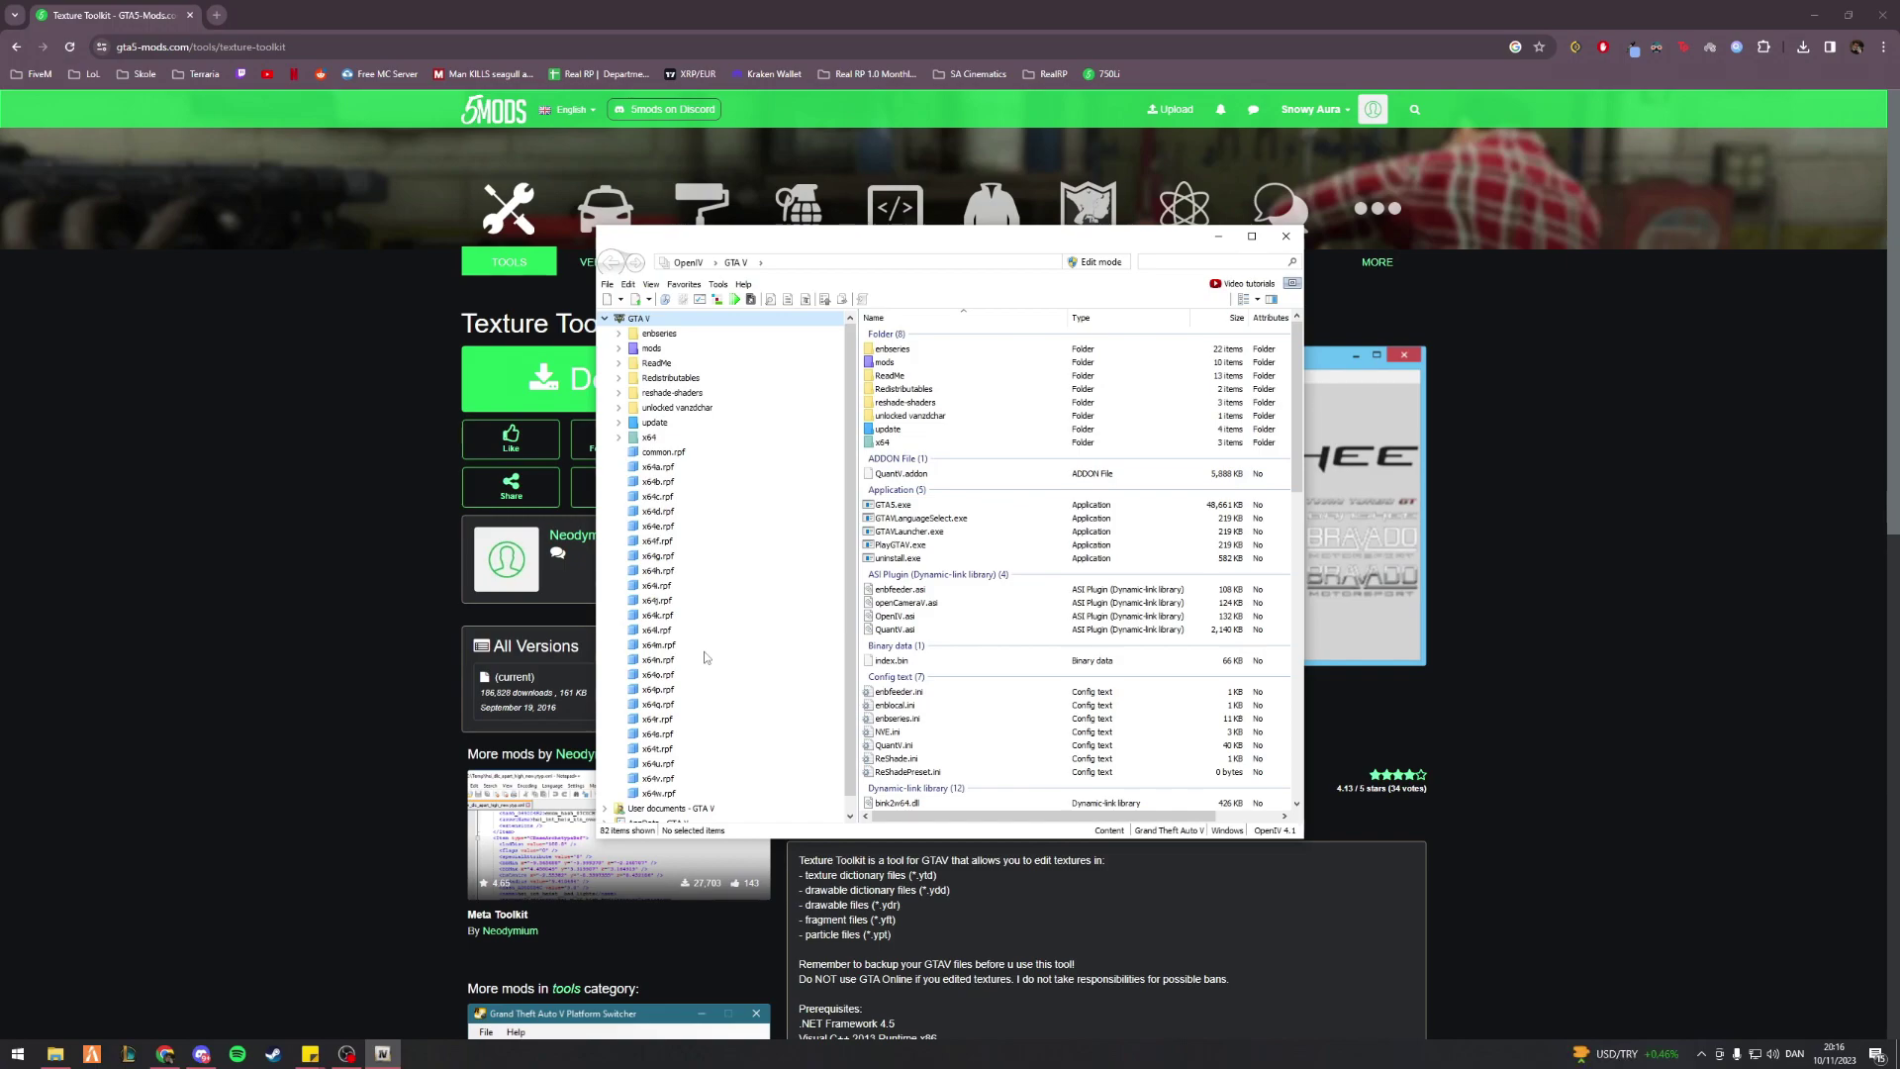
{"action": "scroll", "coordinate": [683, 653], "scroll_direction": "down", "scroll_amount": 1}
{"action": "scroll", "coordinate": [674, 653], "scroll_direction": "up", "scroll_amount": 1}
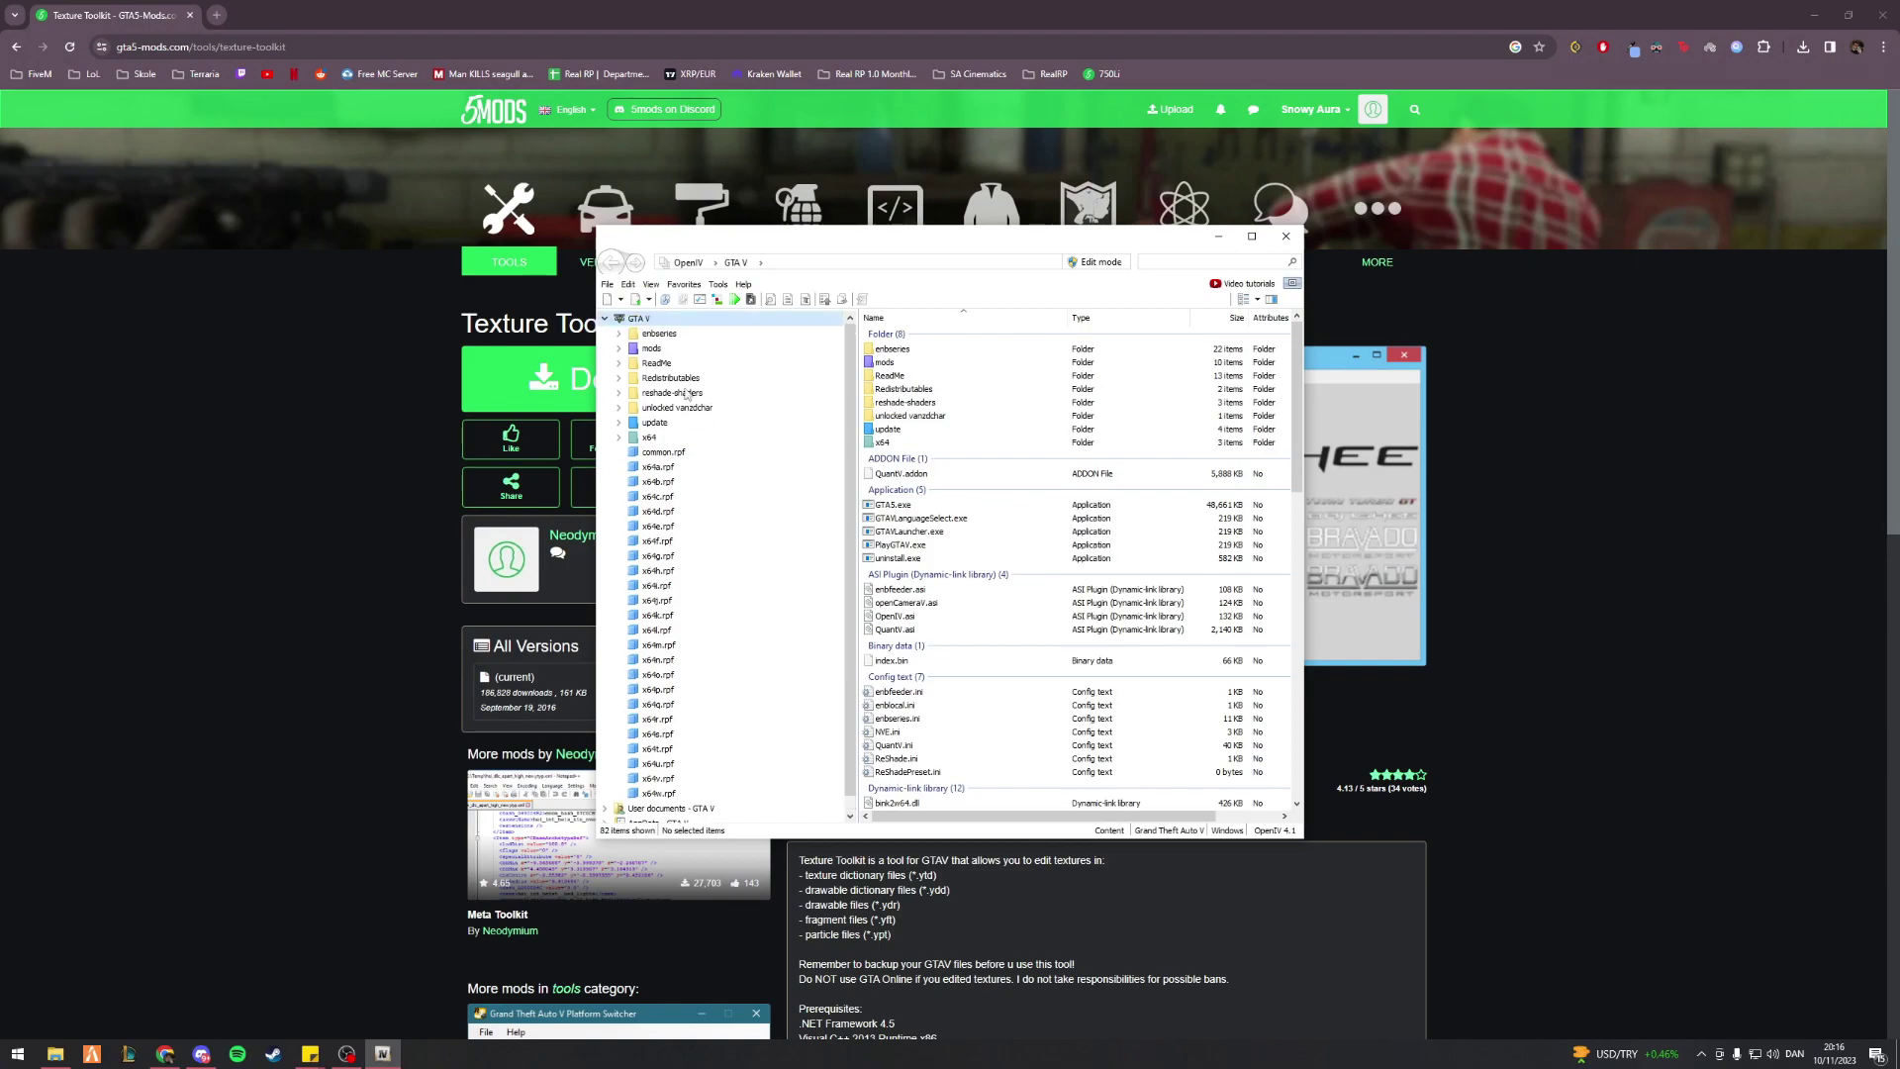
Open the SASPGauntletHellfire resource folder from disk via File > Open folder
{"action": "left_click", "coordinate": [608, 286]}
{"action": "left_click", "coordinate": [655, 354]}
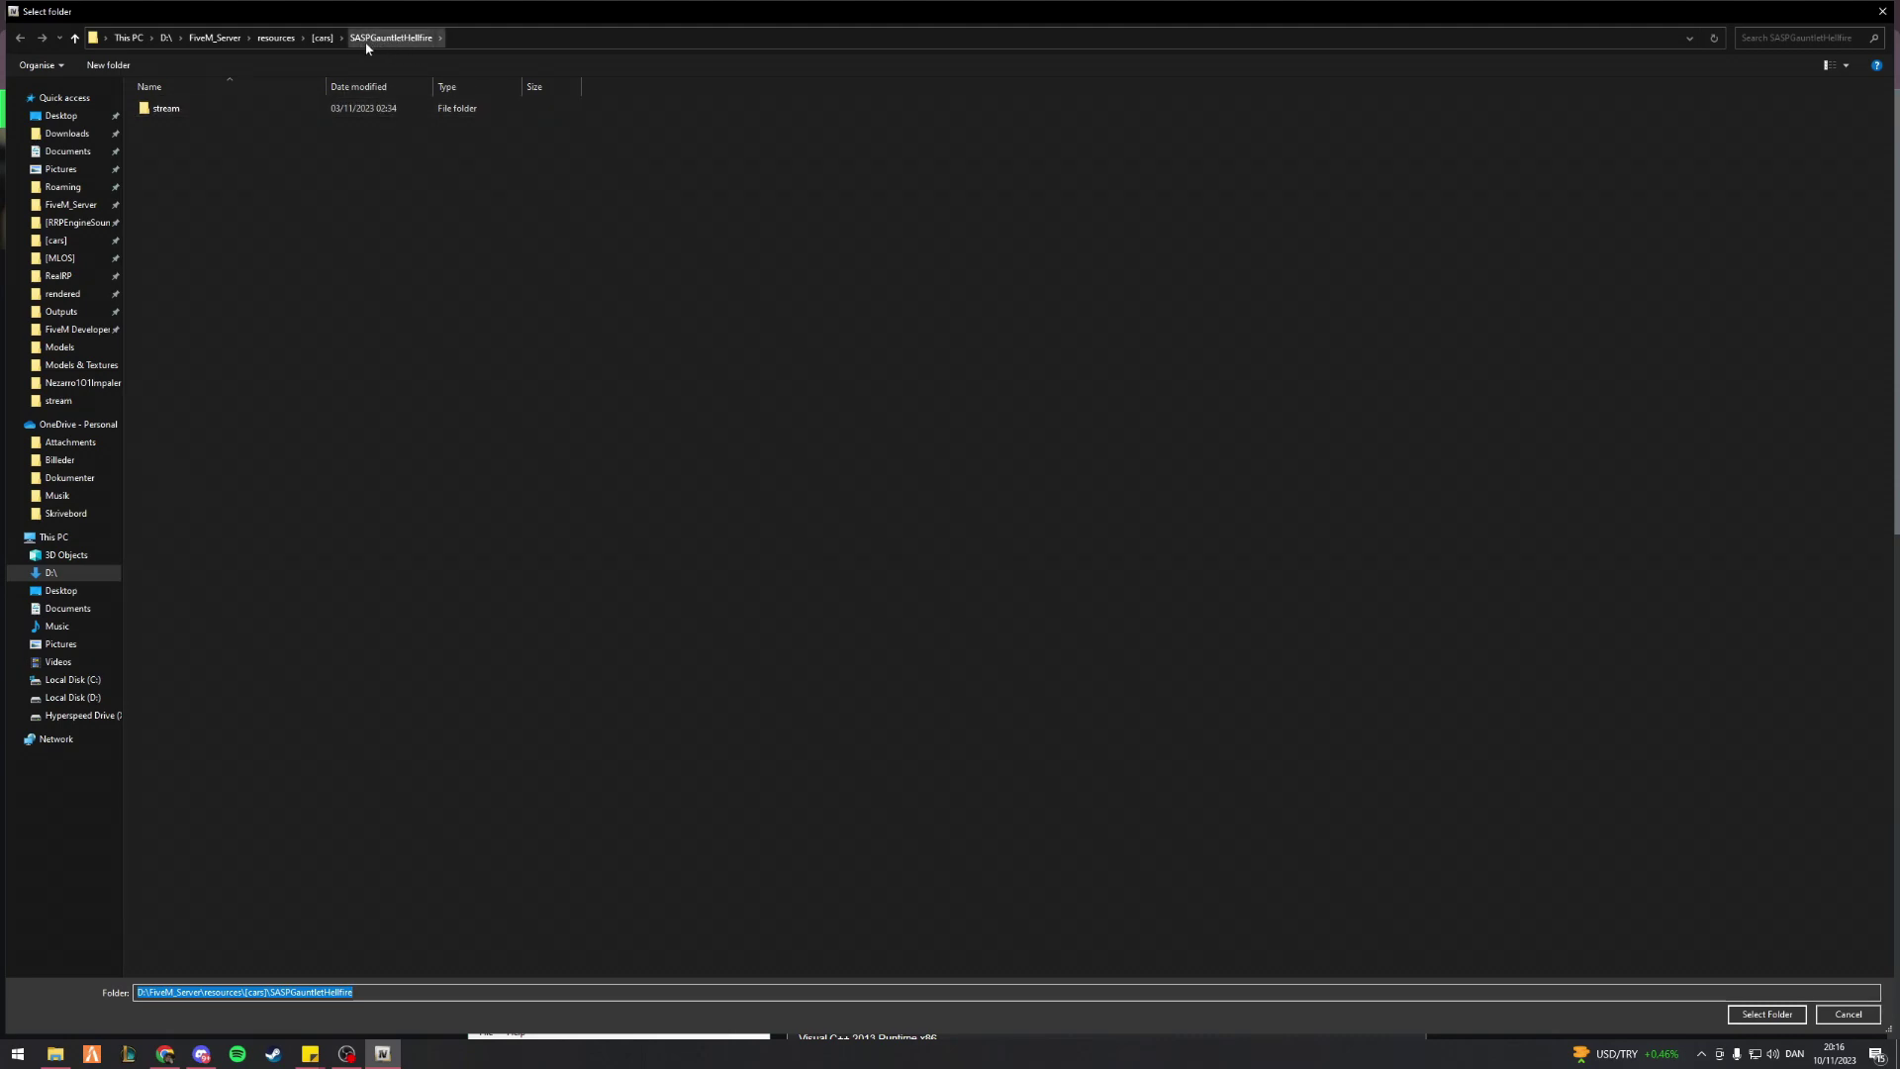
{"action": "left_click", "coordinate": [1783, 1020]}
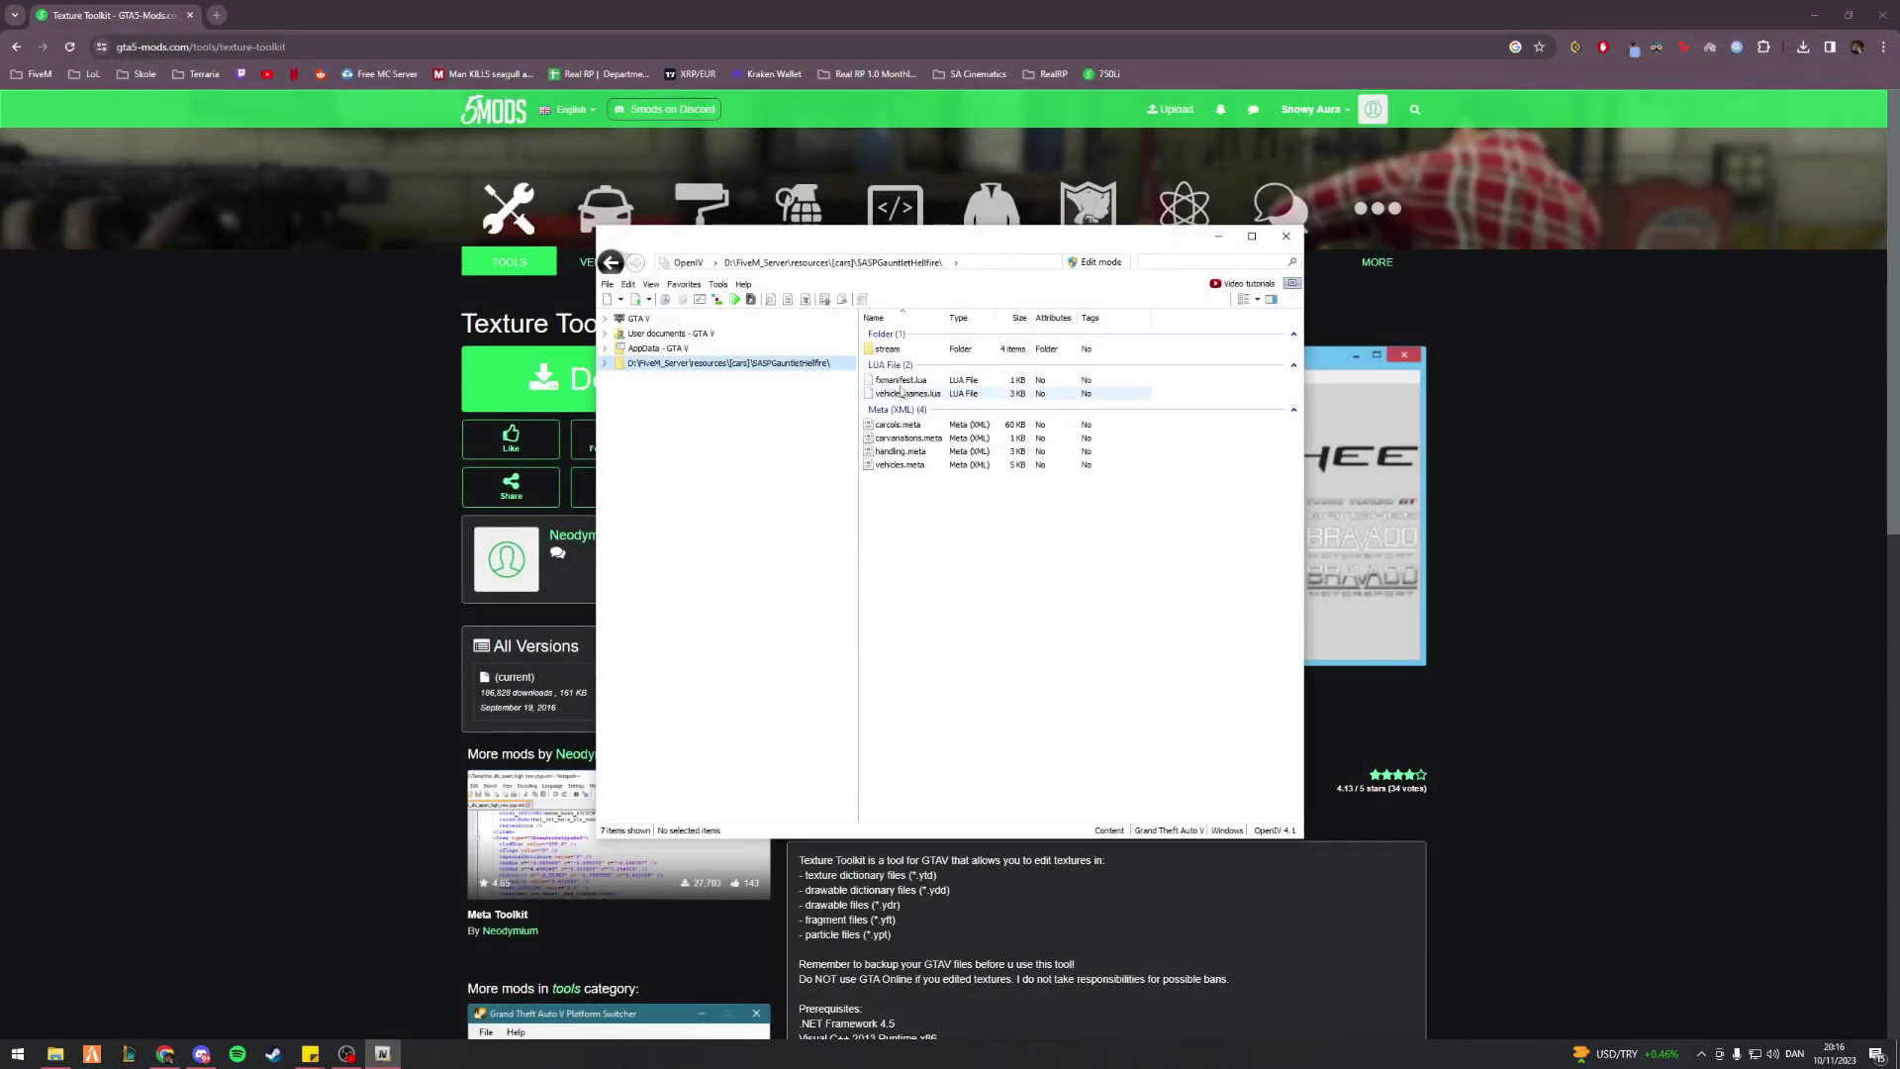
Enter the stream folder and preview nkgauntlet4.ytd in the Texture viewer, then close it
{"action": "left_click", "coordinate": [909, 350]}
{"action": "double_click", "coordinate": [909, 351]}
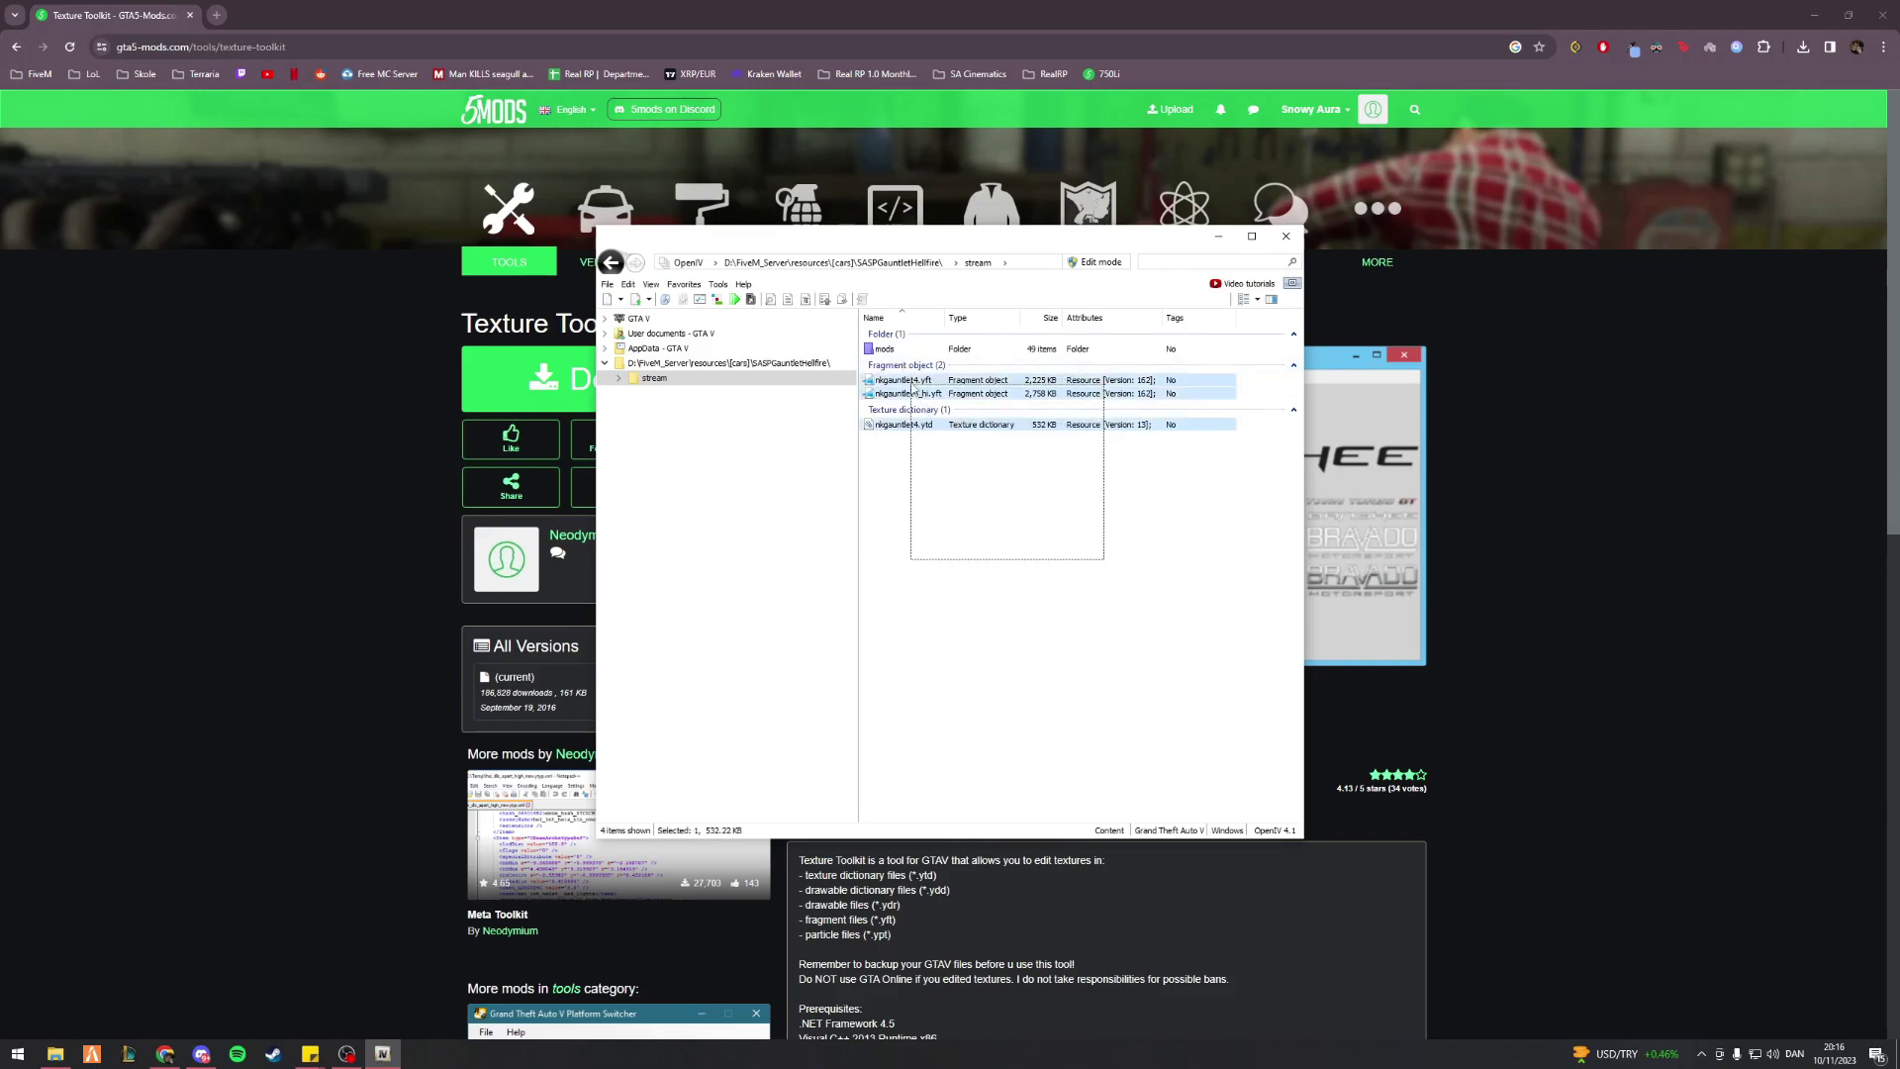
{"action": "double_click", "coordinate": [912, 424]}
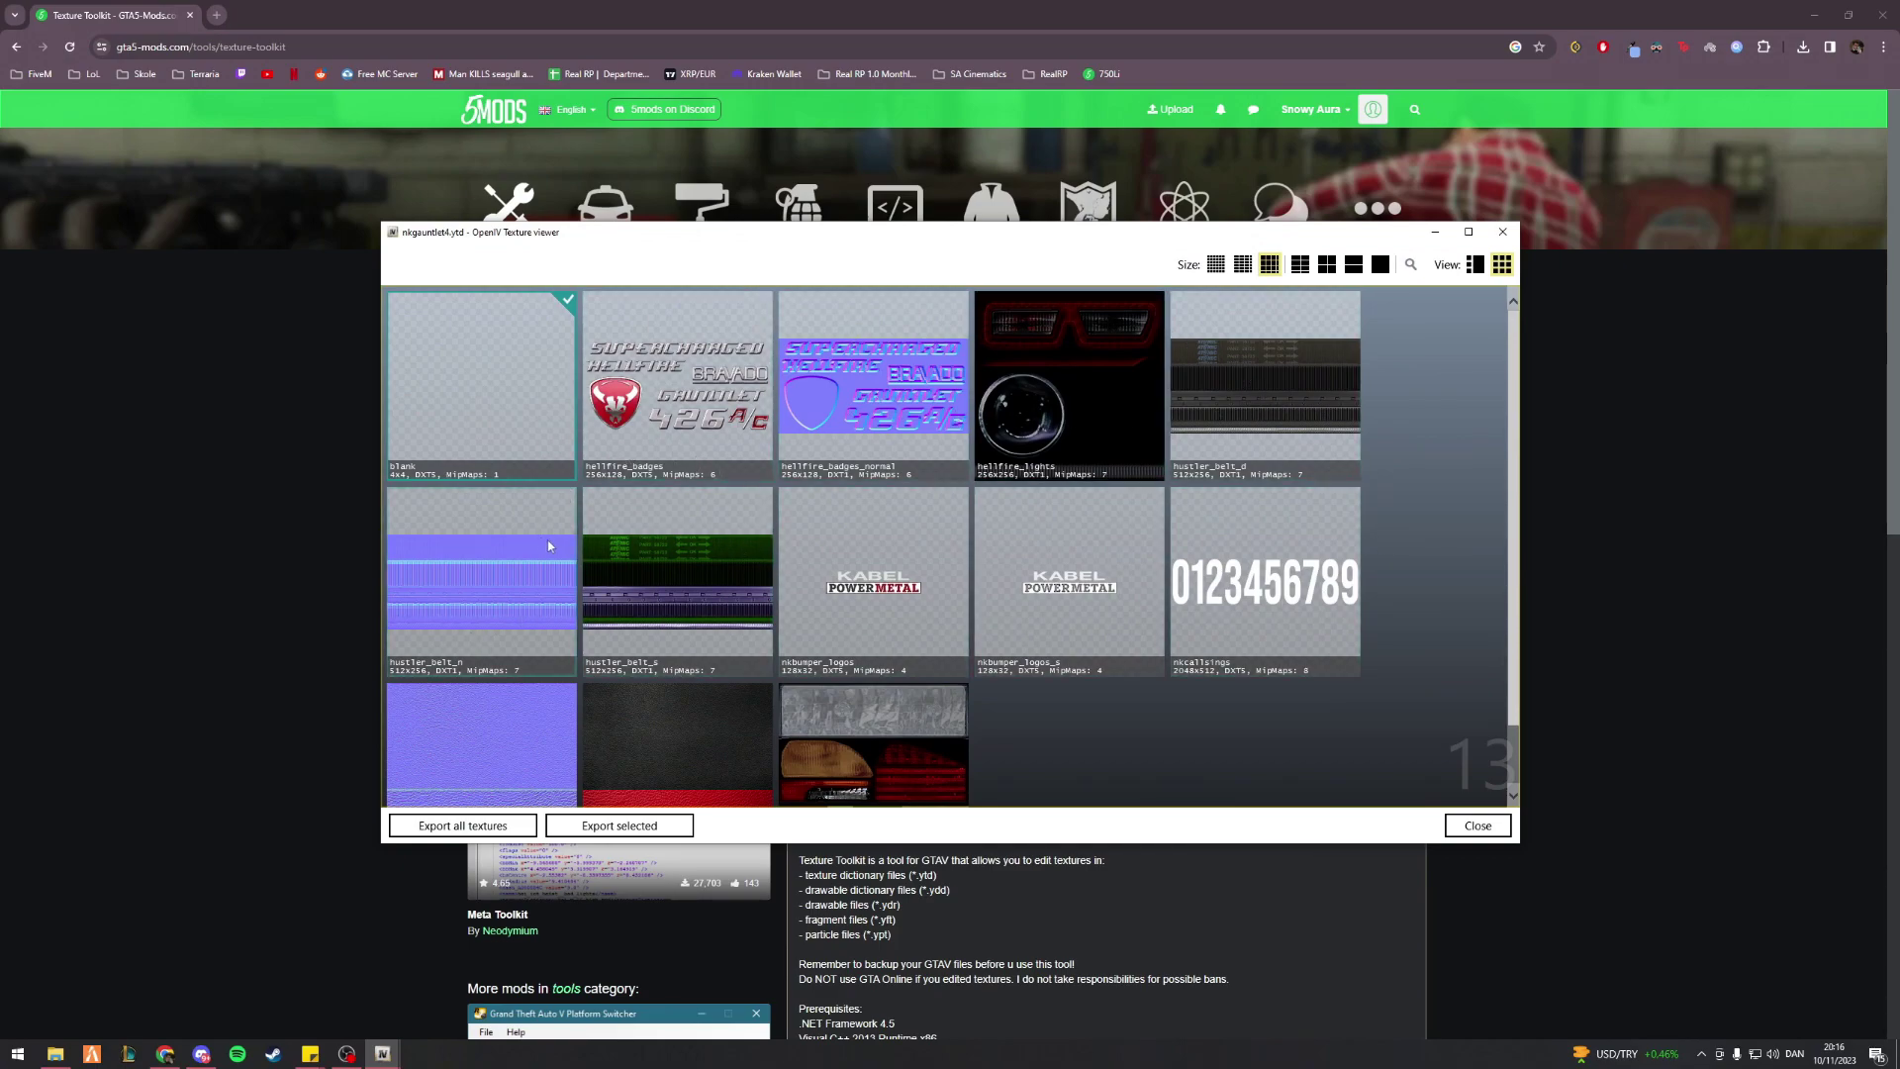
{"action": "scroll", "coordinate": [801, 687], "scroll_direction": "down", "scroll_amount": 1}
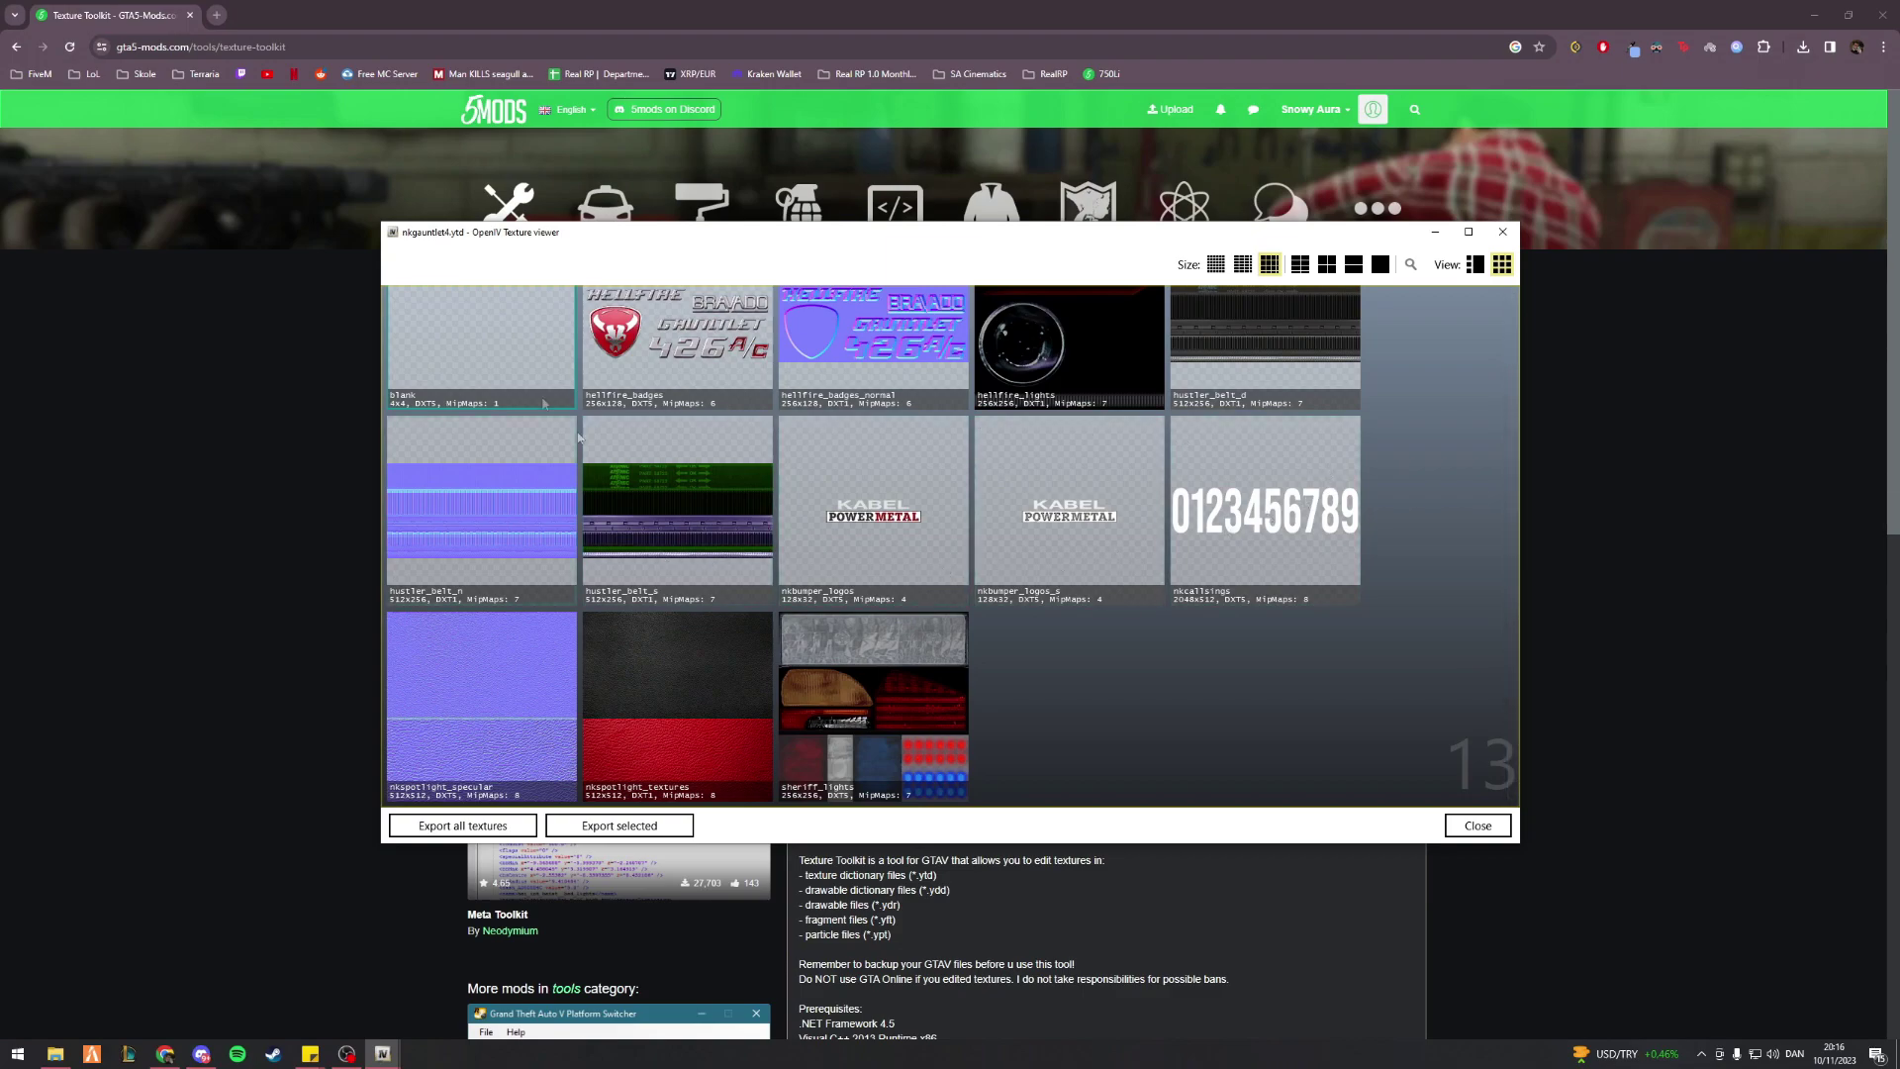
{"action": "scroll", "coordinate": [935, 579], "scroll_direction": "up", "scroll_amount": 1}
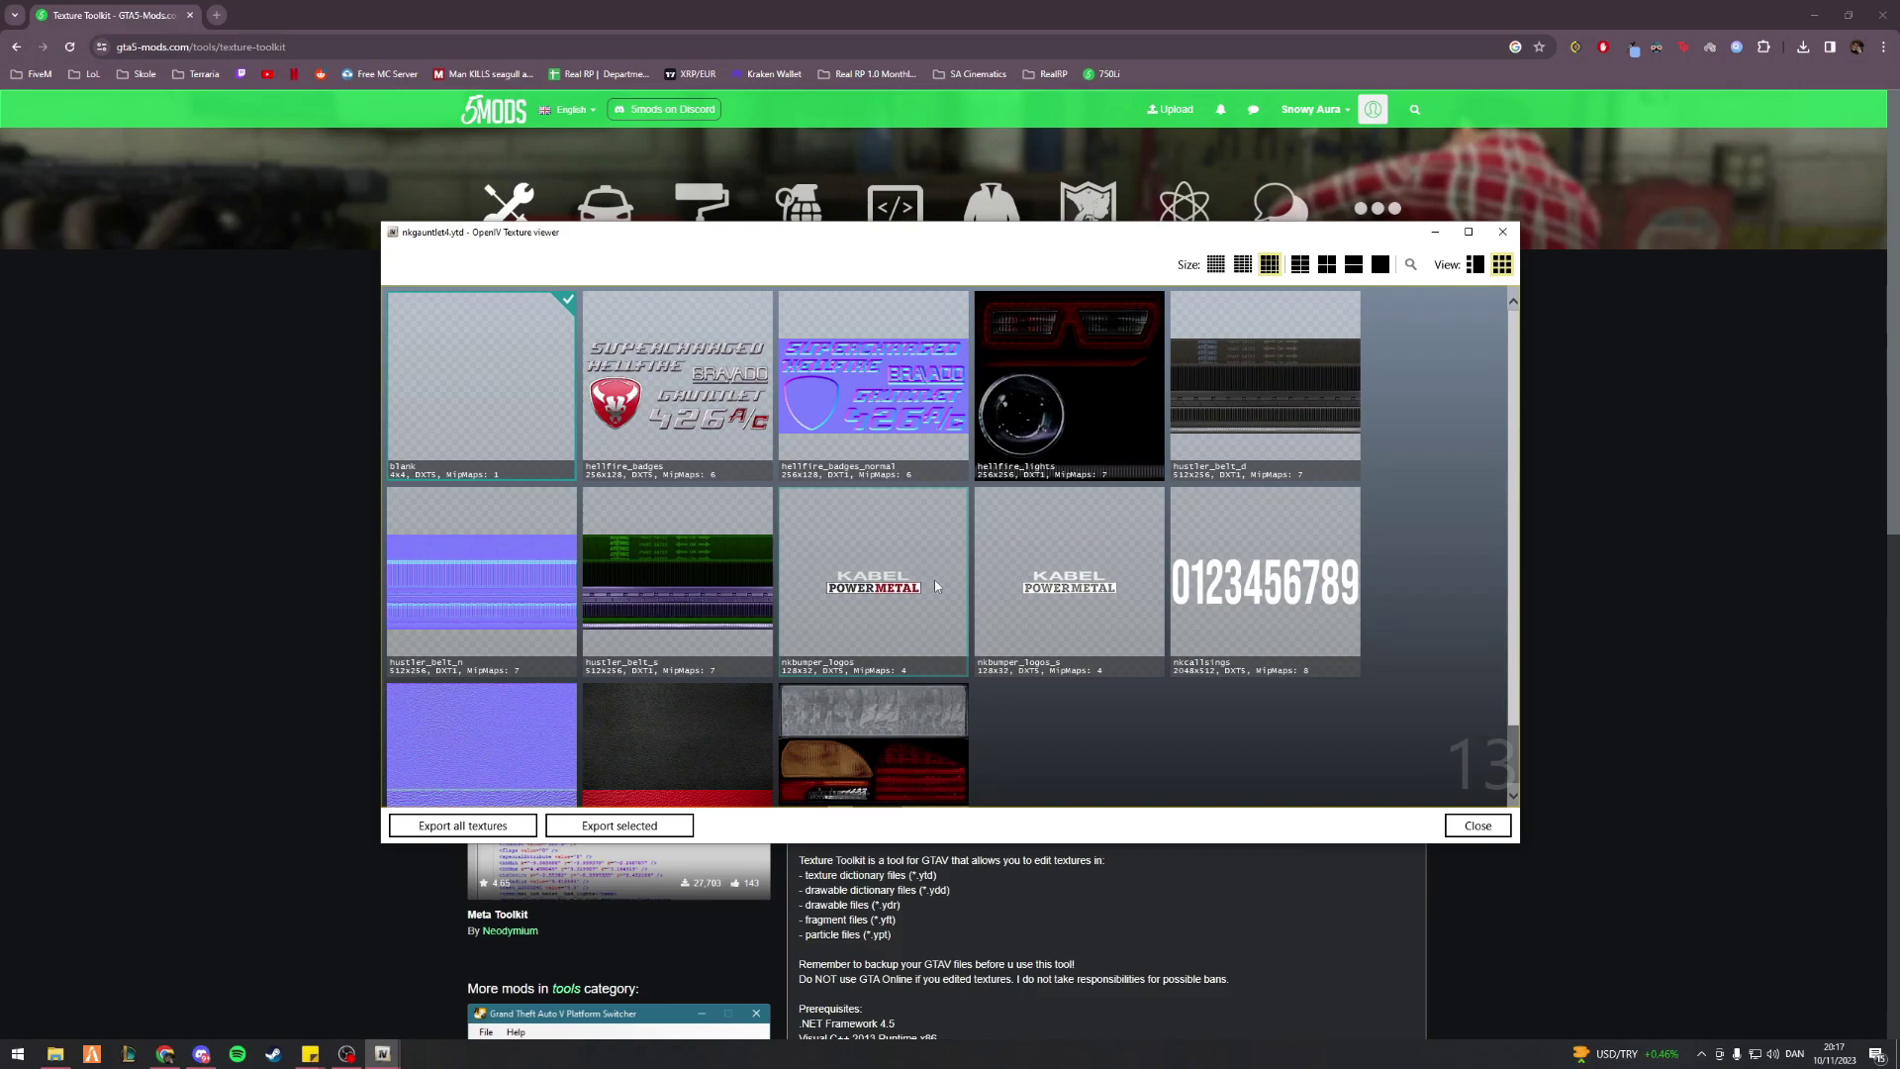
{"action": "left_click", "coordinate": [1503, 233]}
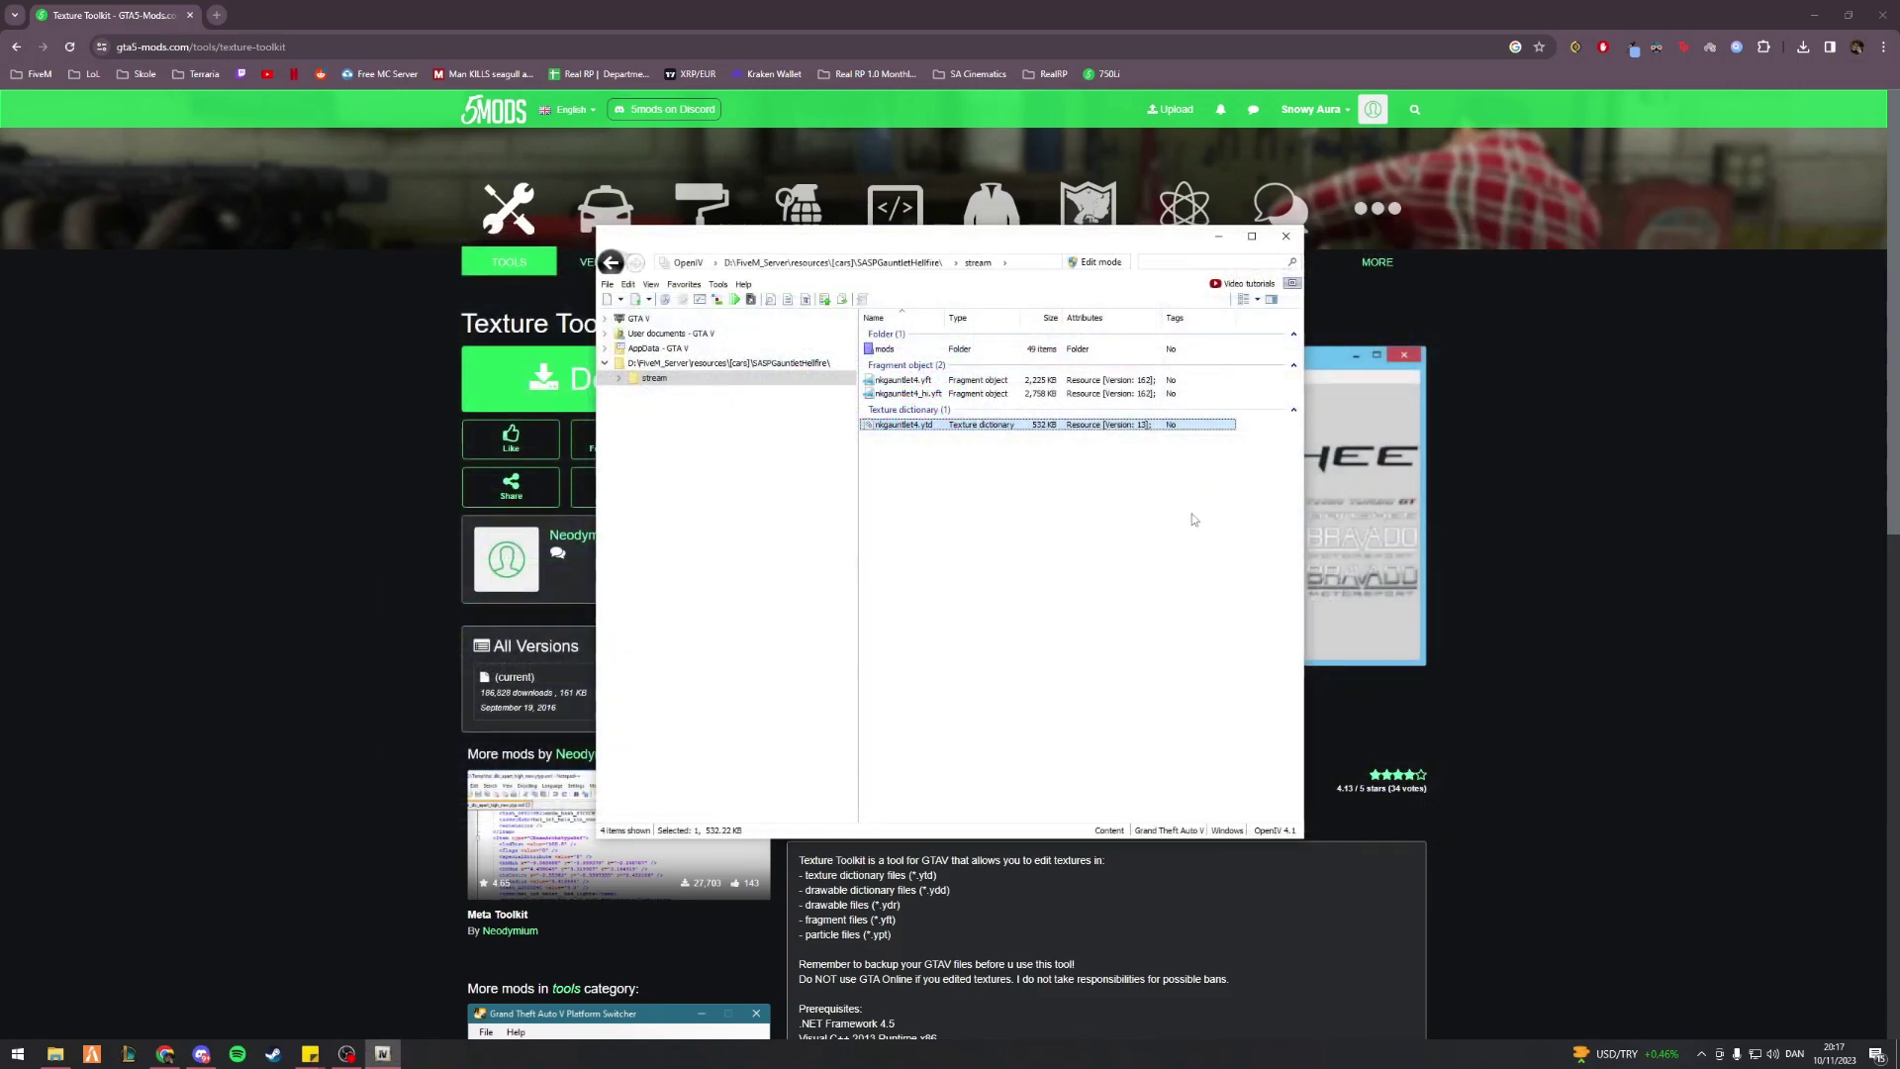
Open mods\nkgauntlet4_livery1.yft, orbit the model, and view its embedded livery texture
{"action": "double_click", "coordinate": [896, 355]}
{"action": "scroll", "coordinate": [940, 556], "scroll_direction": "down", "scroll_amount": 5}
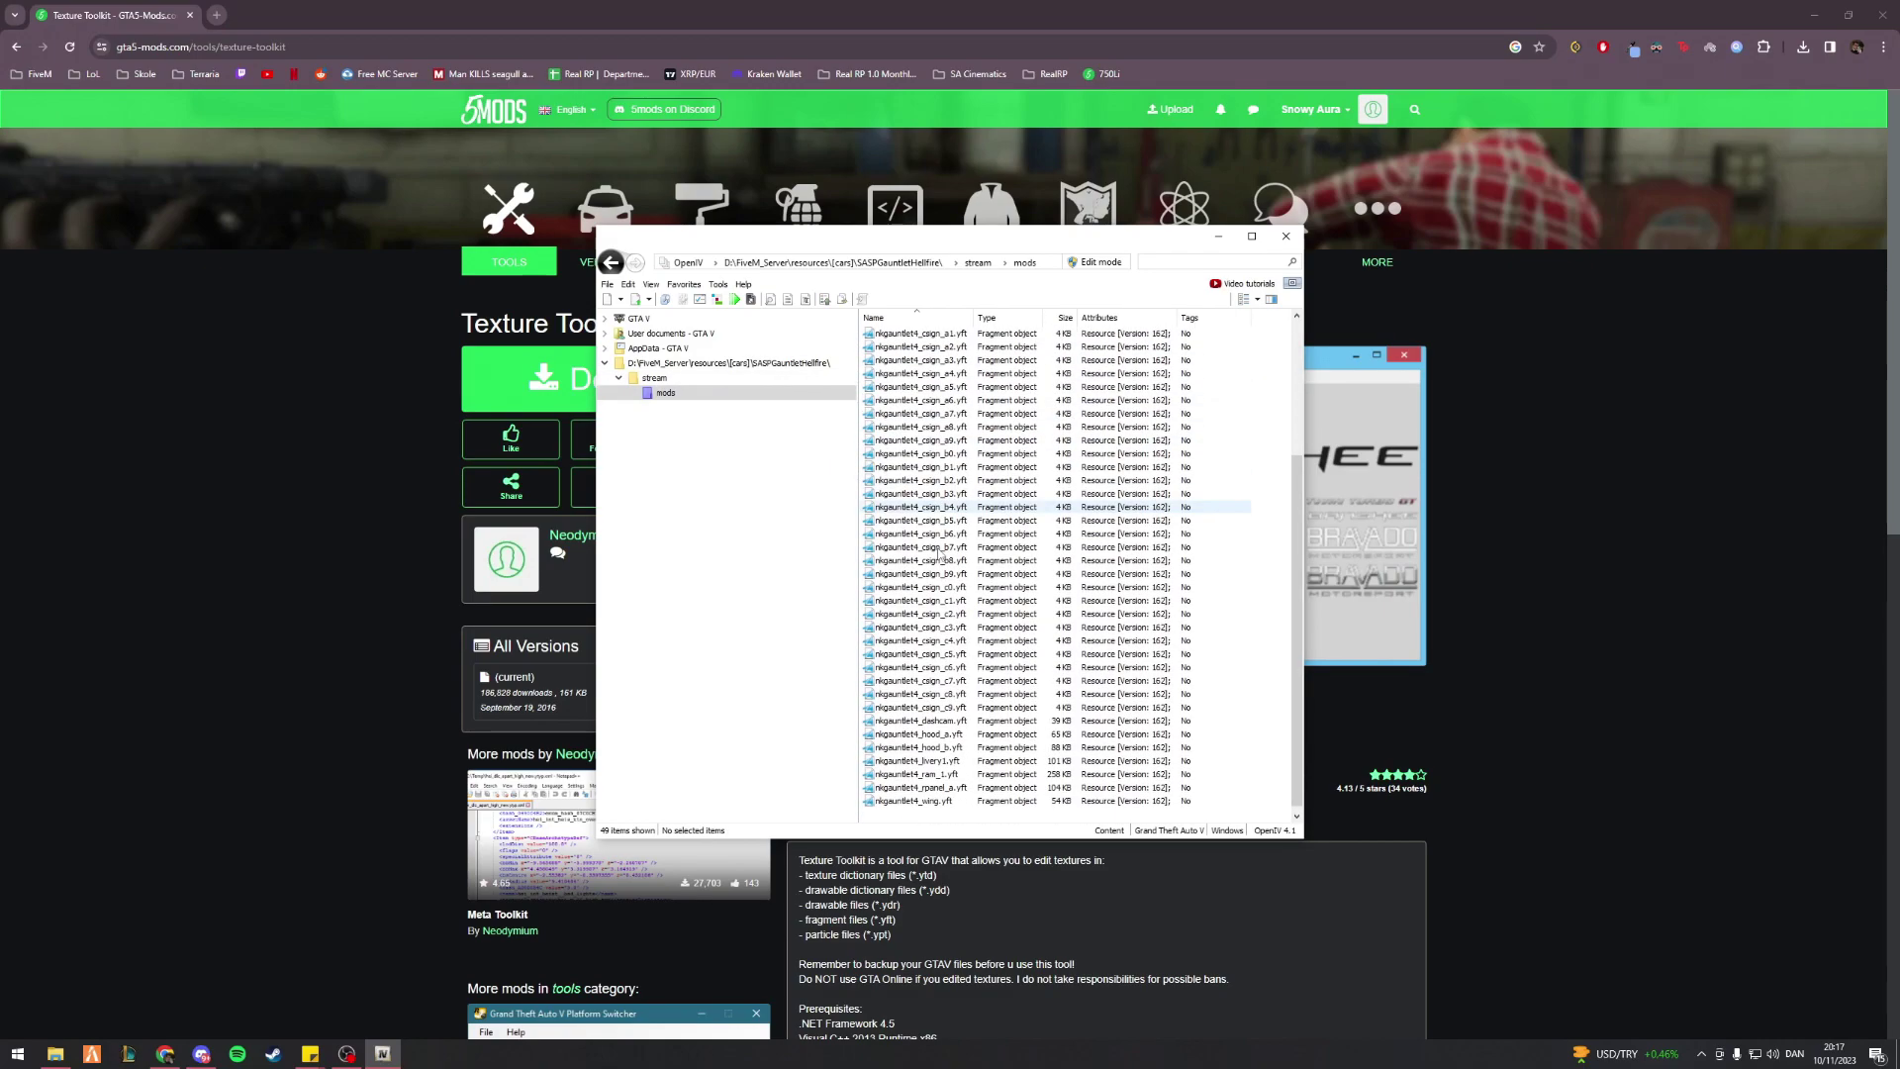
{"action": "left_click", "coordinate": [905, 755]}
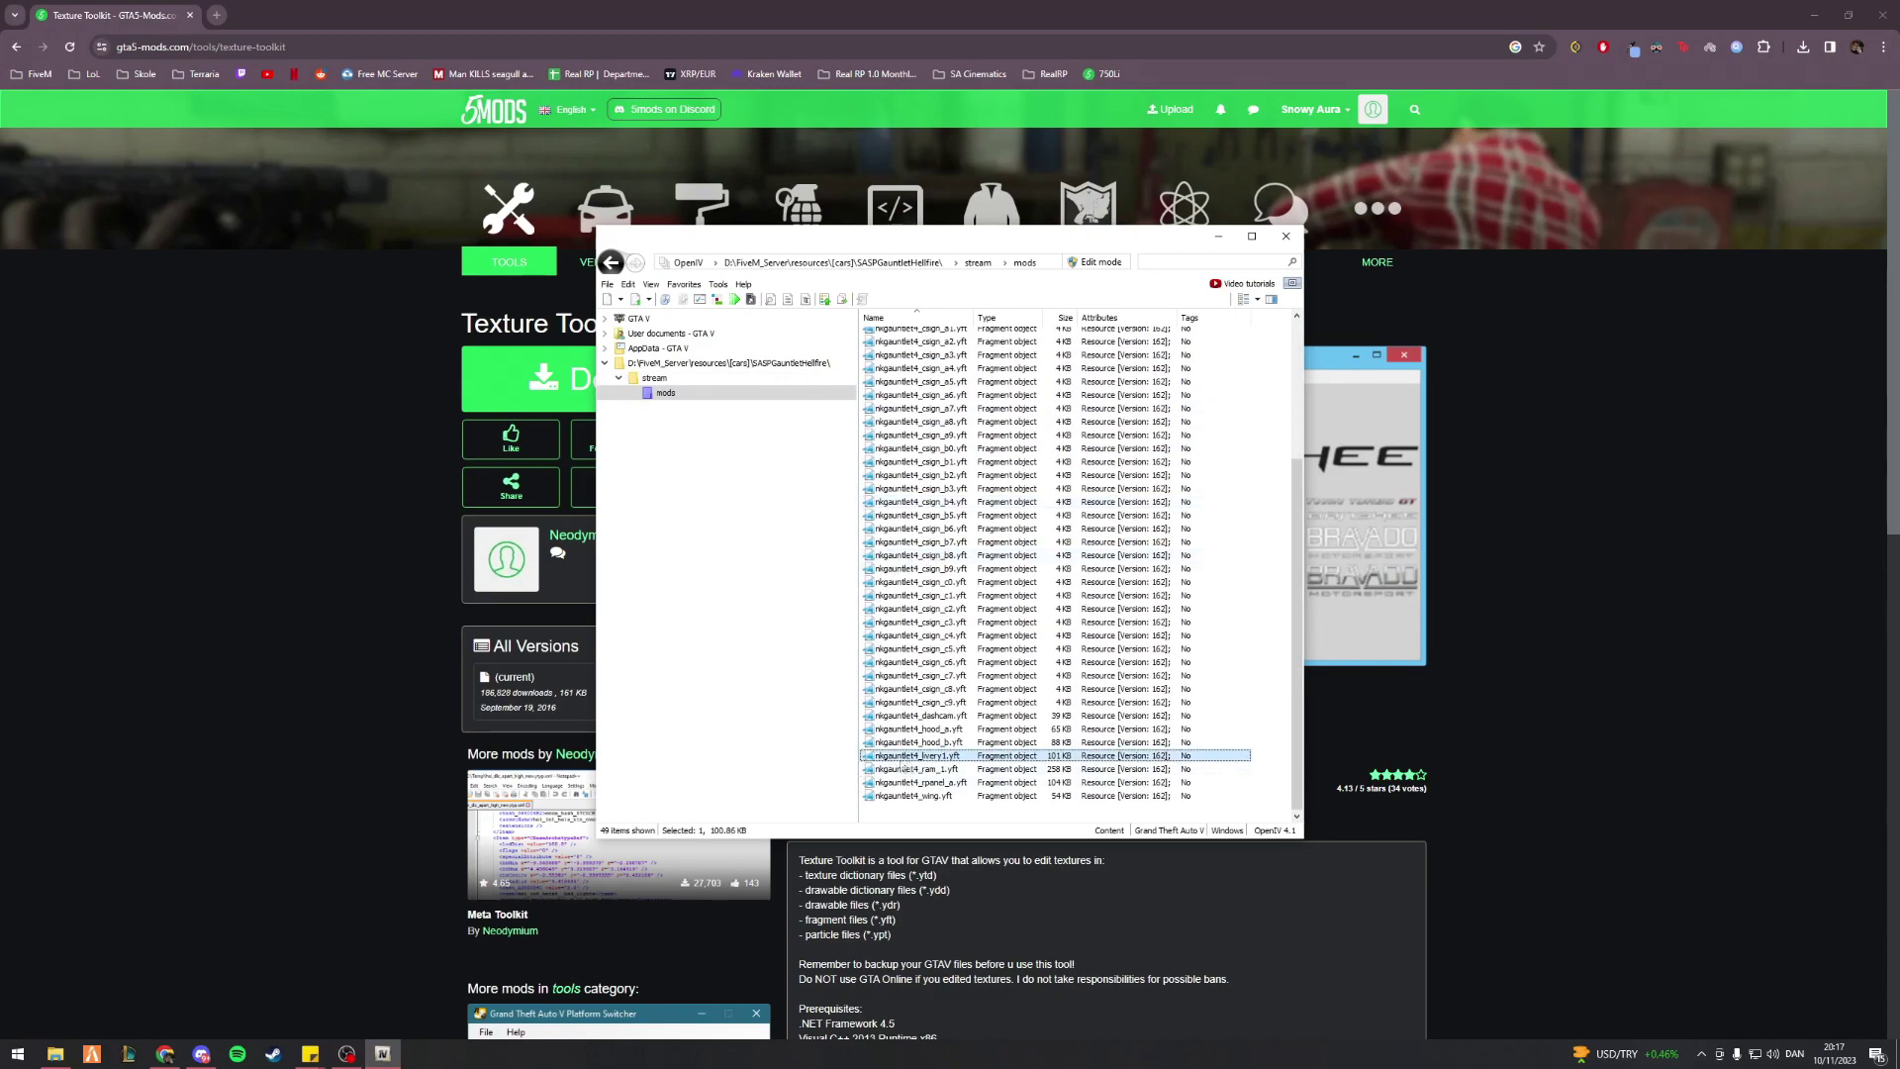
{"action": "double_click", "coordinate": [951, 756]}
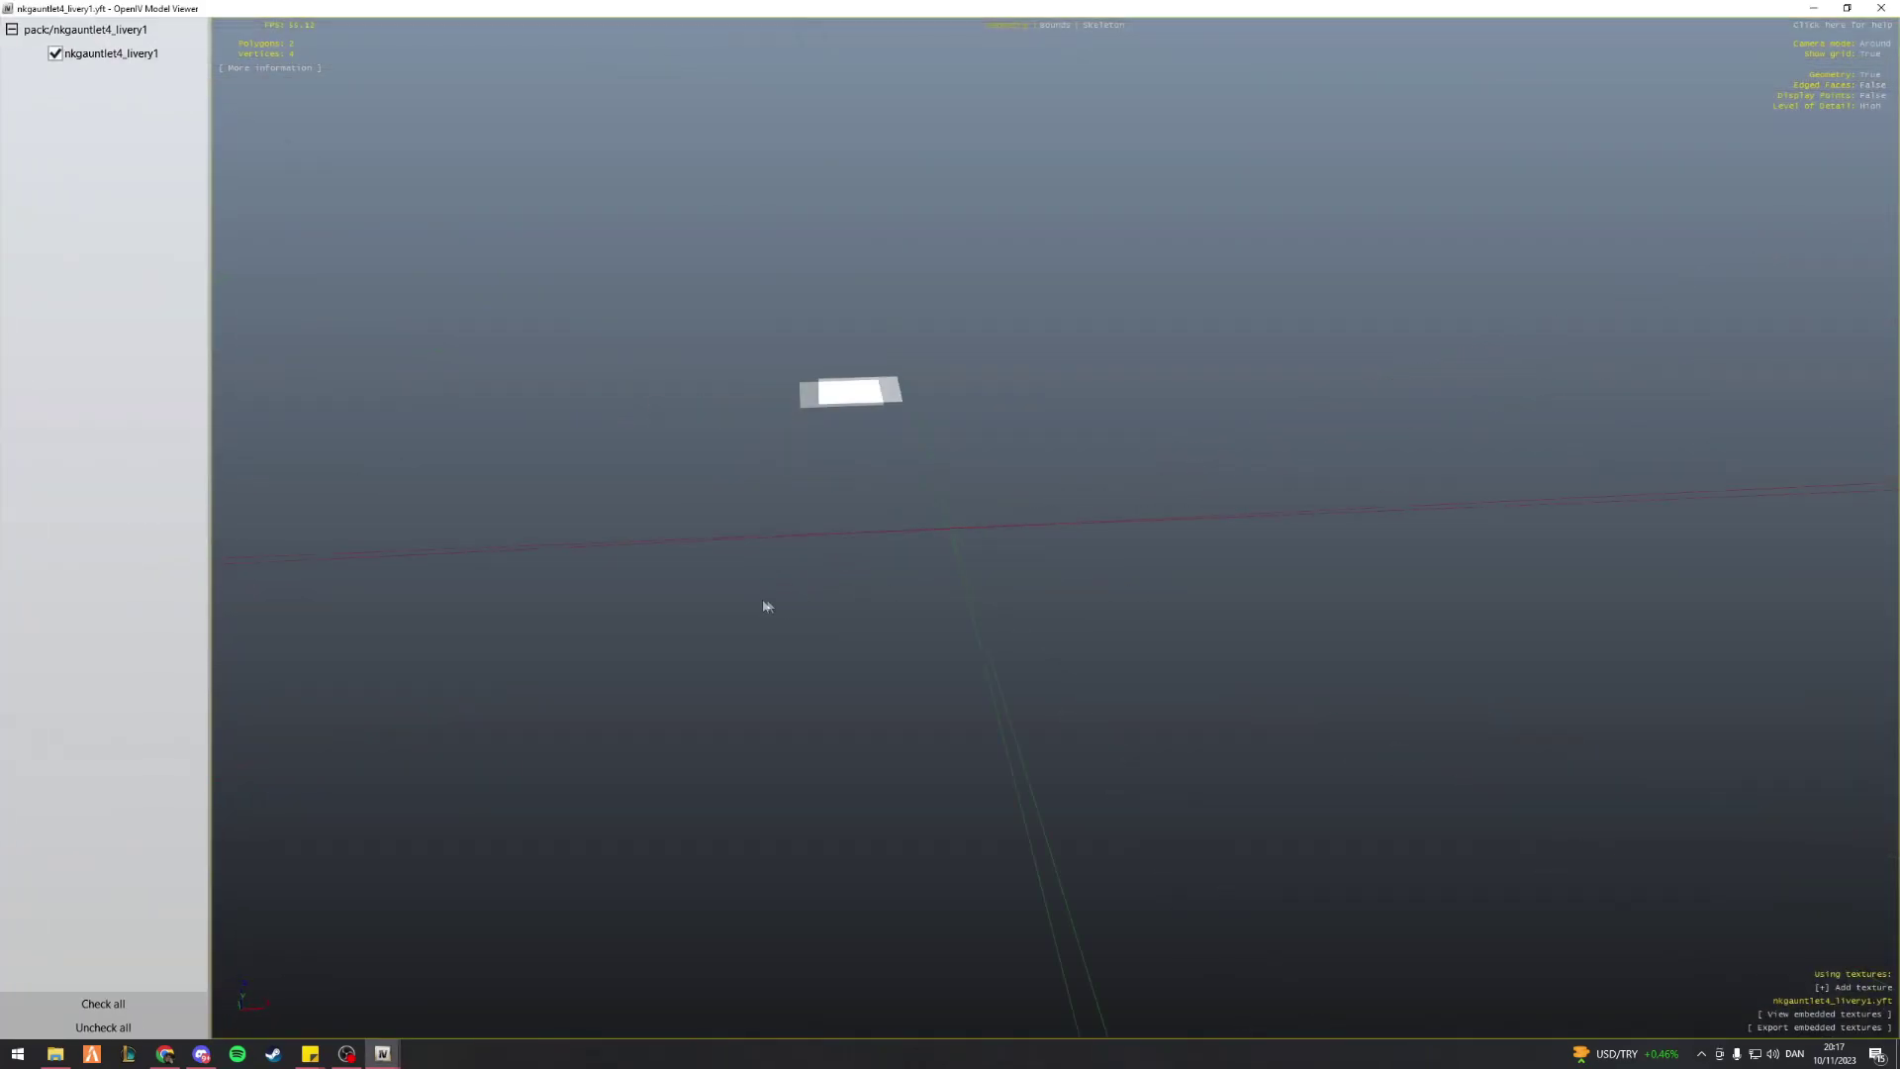
{"action": "left_click_drag", "start_coordinate": [763, 606], "coordinate": [861, 678]}
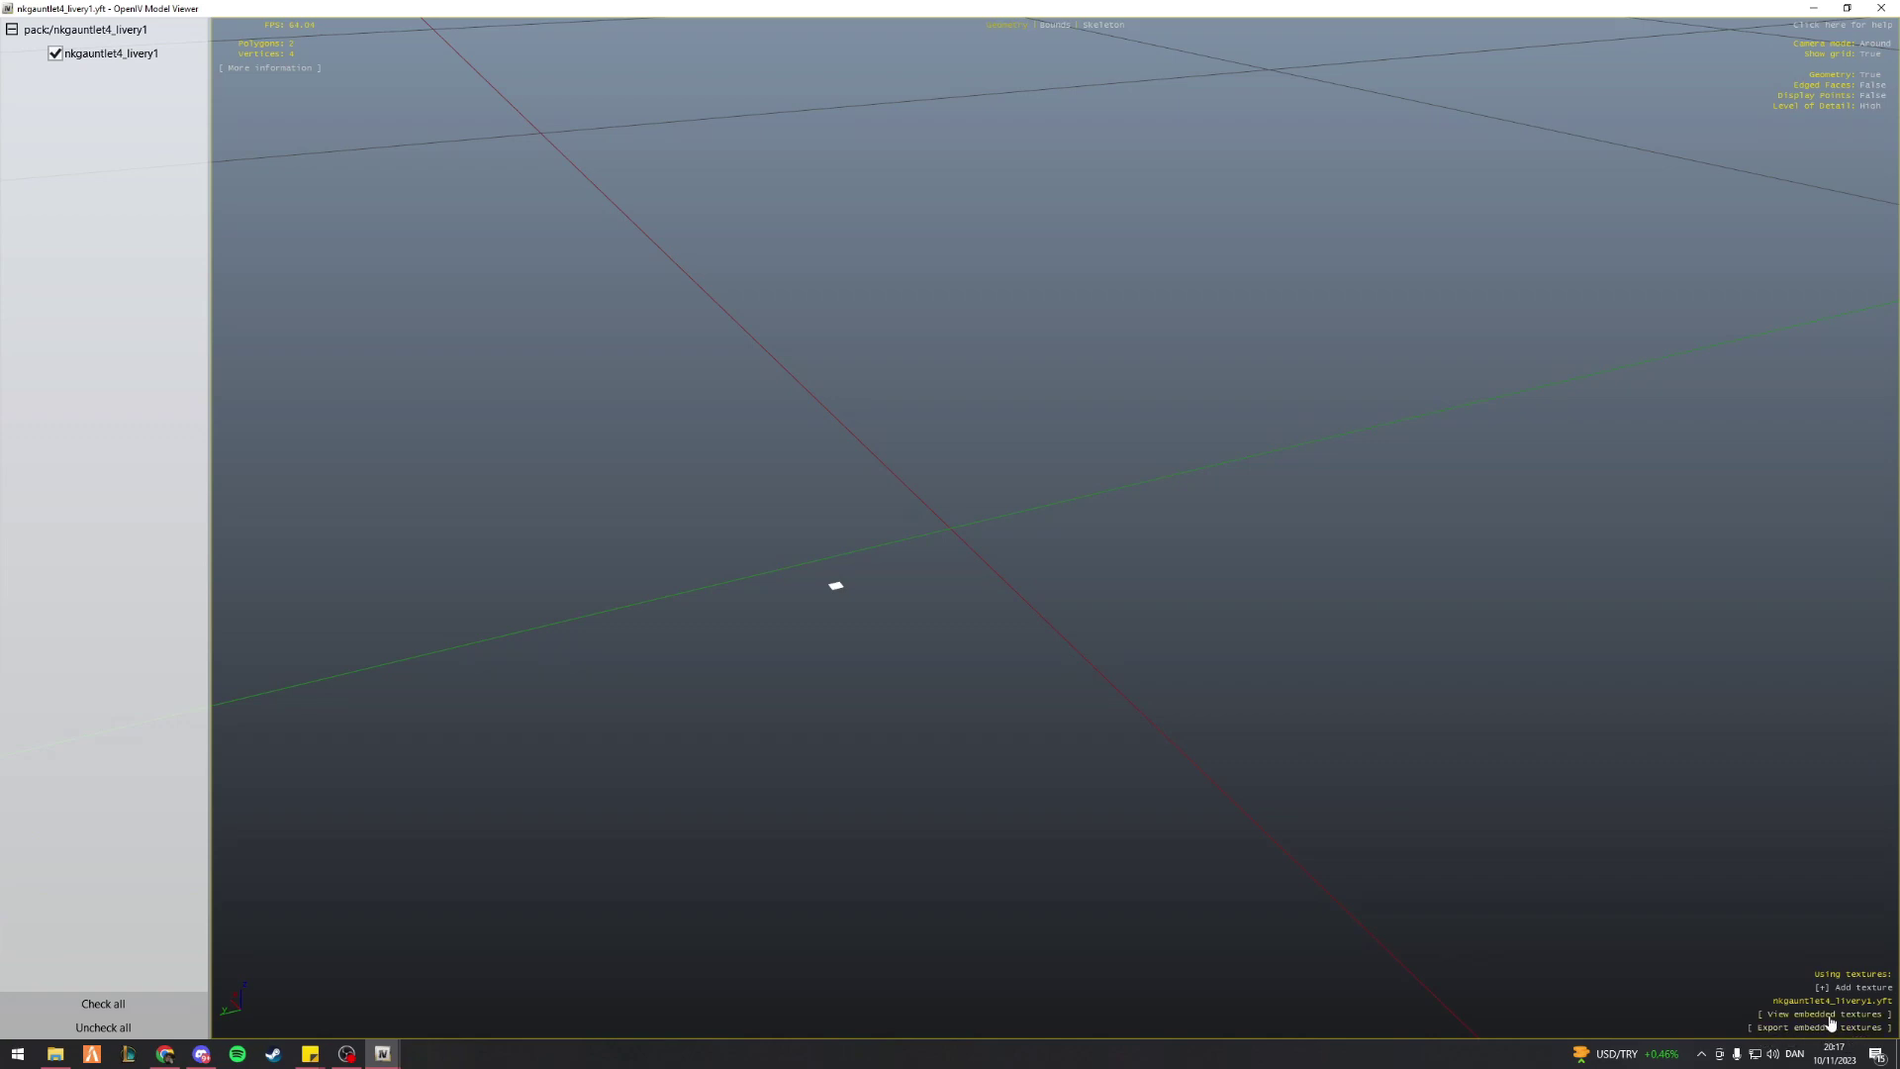
{"action": "left_click", "coordinate": [1830, 1017]}
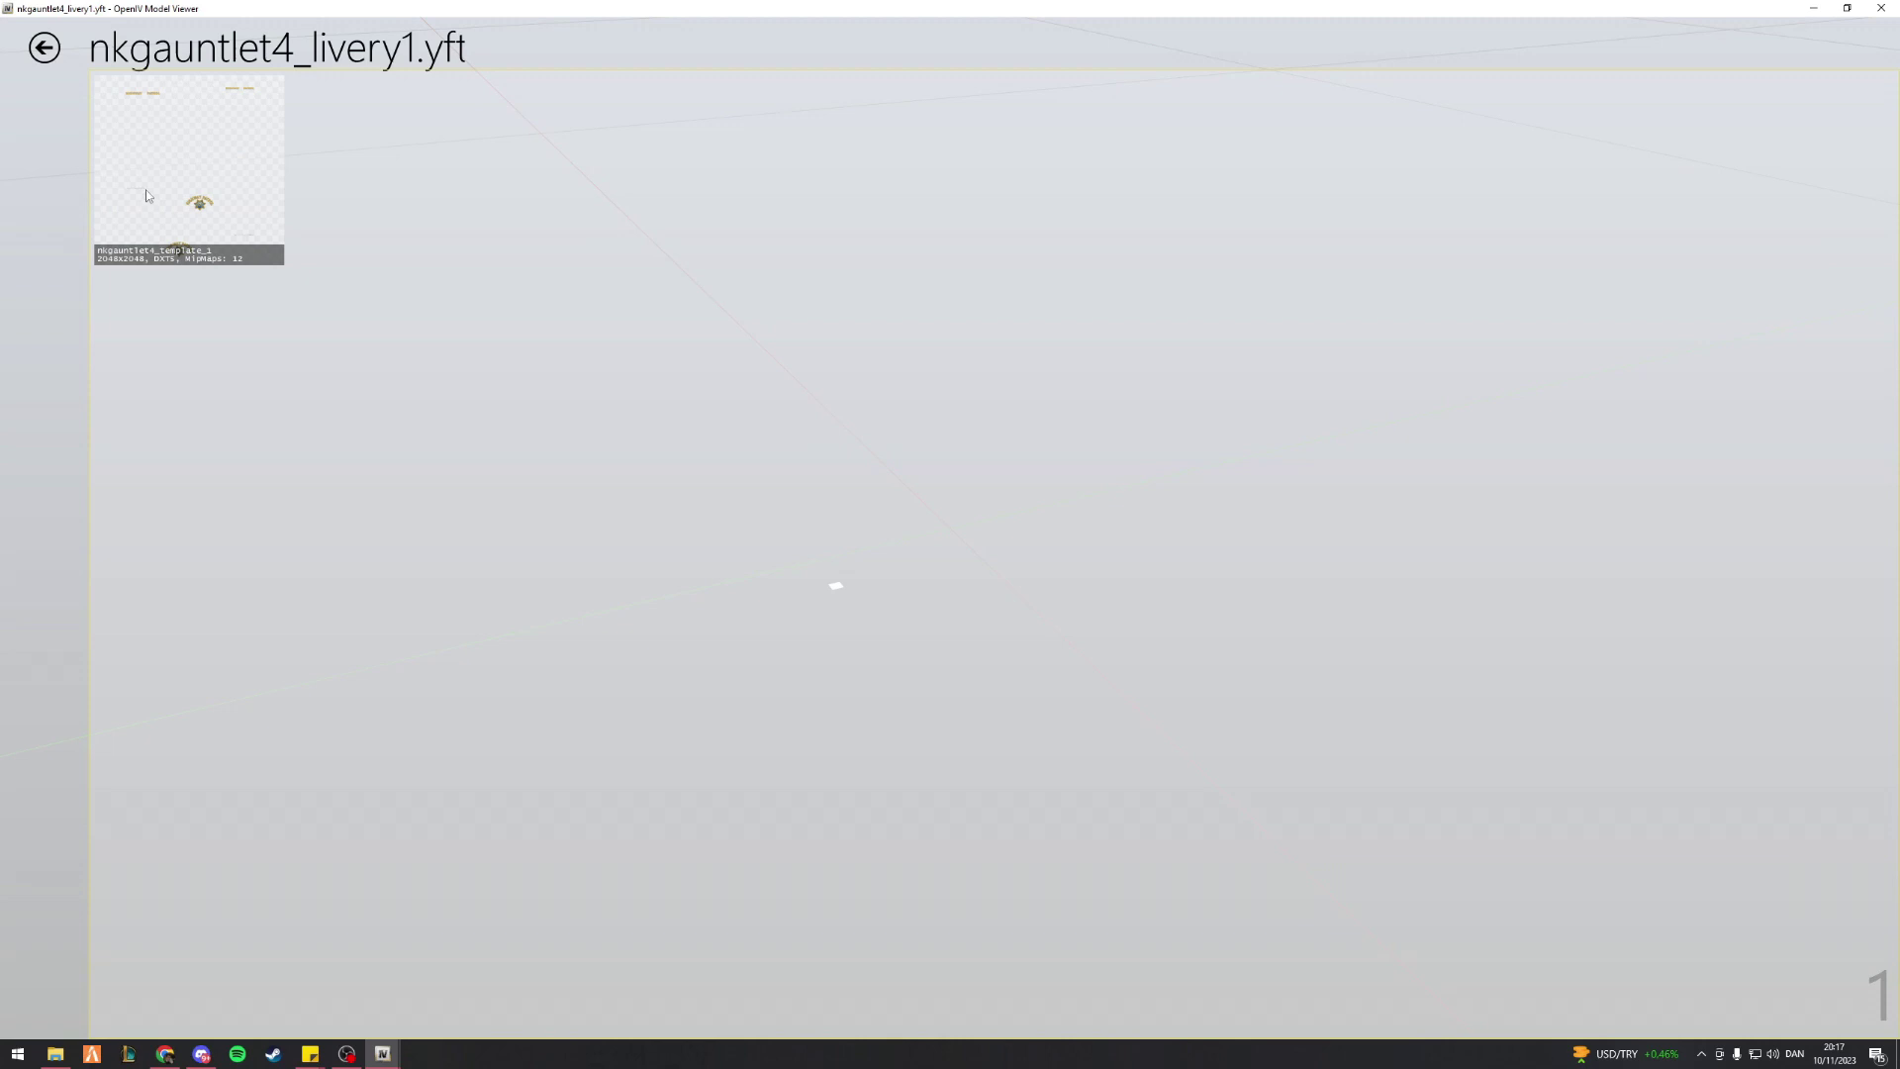
Launch TextureTool.exe from the TextureToolKit folder
{"action": "left_click", "coordinate": [43, 49]}
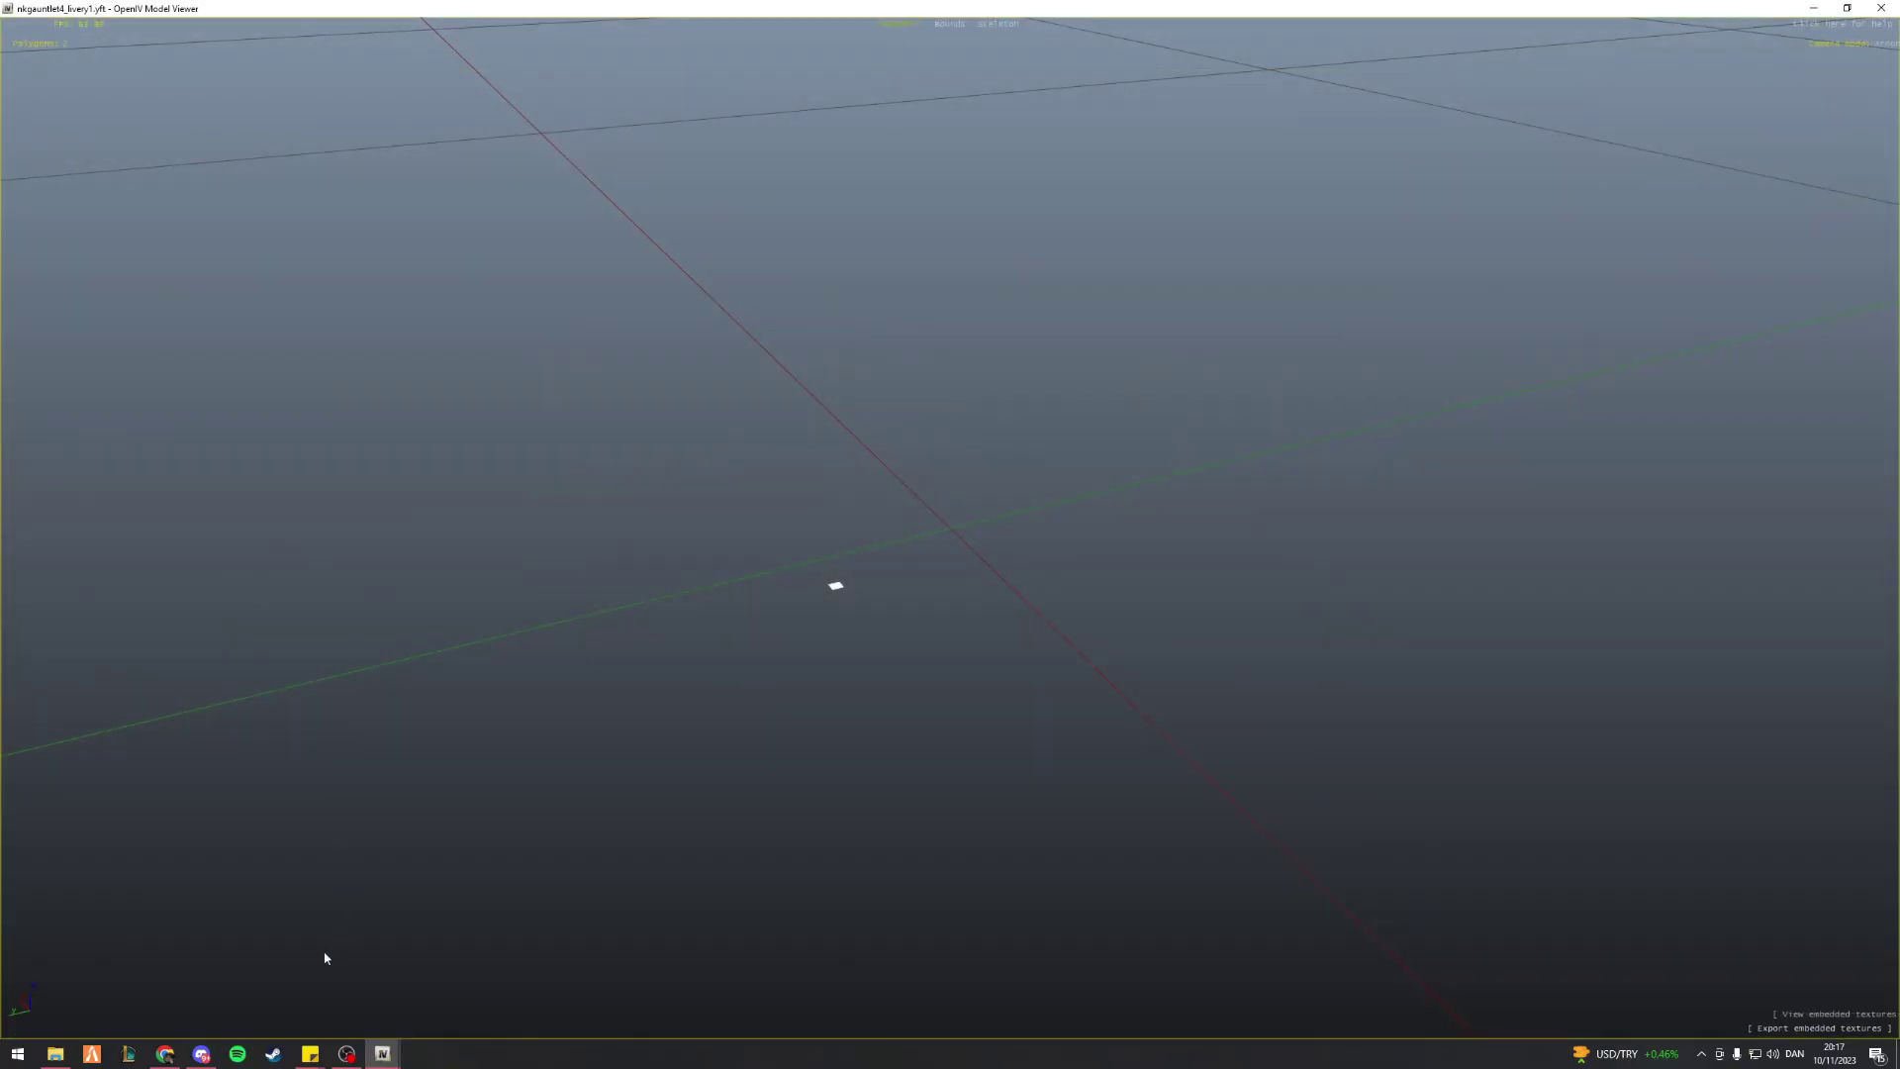
{"action": "left_click", "coordinate": [55, 1054]}
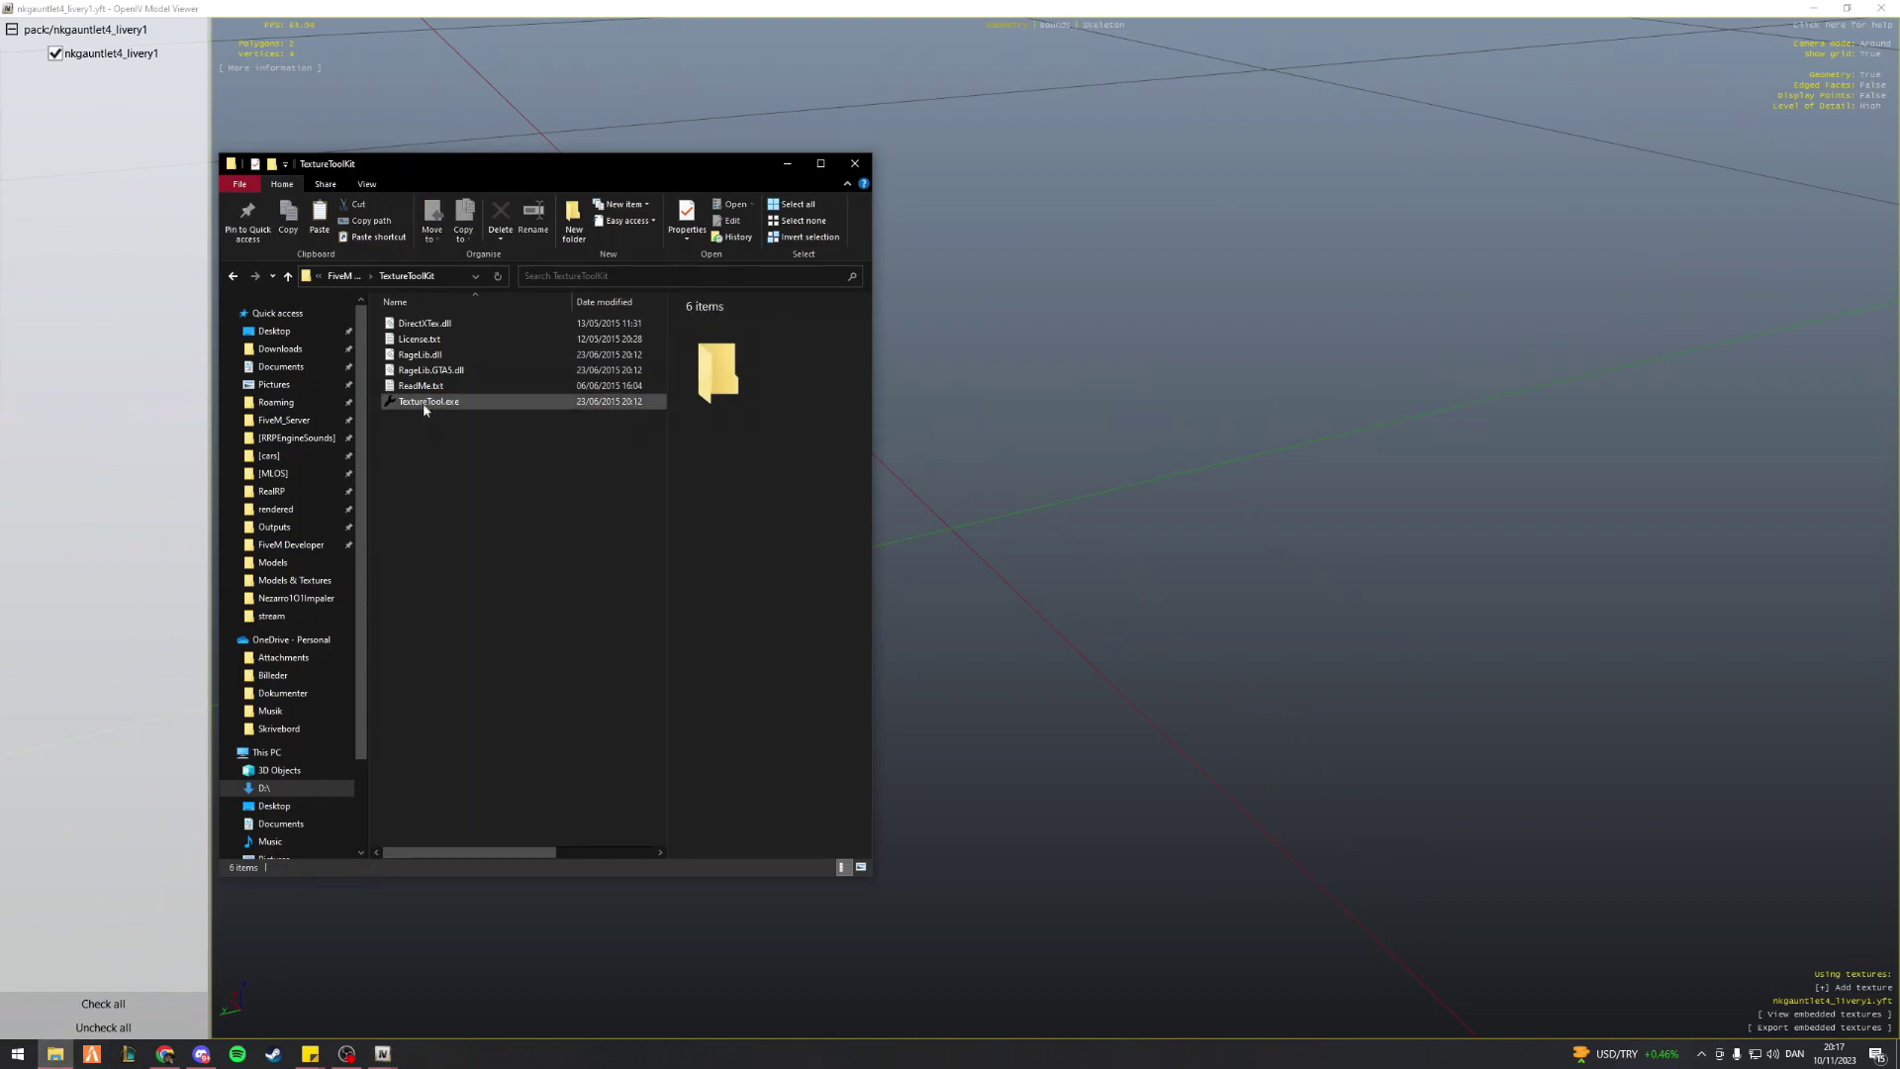
{"action": "key", "text": "alt+Up"}
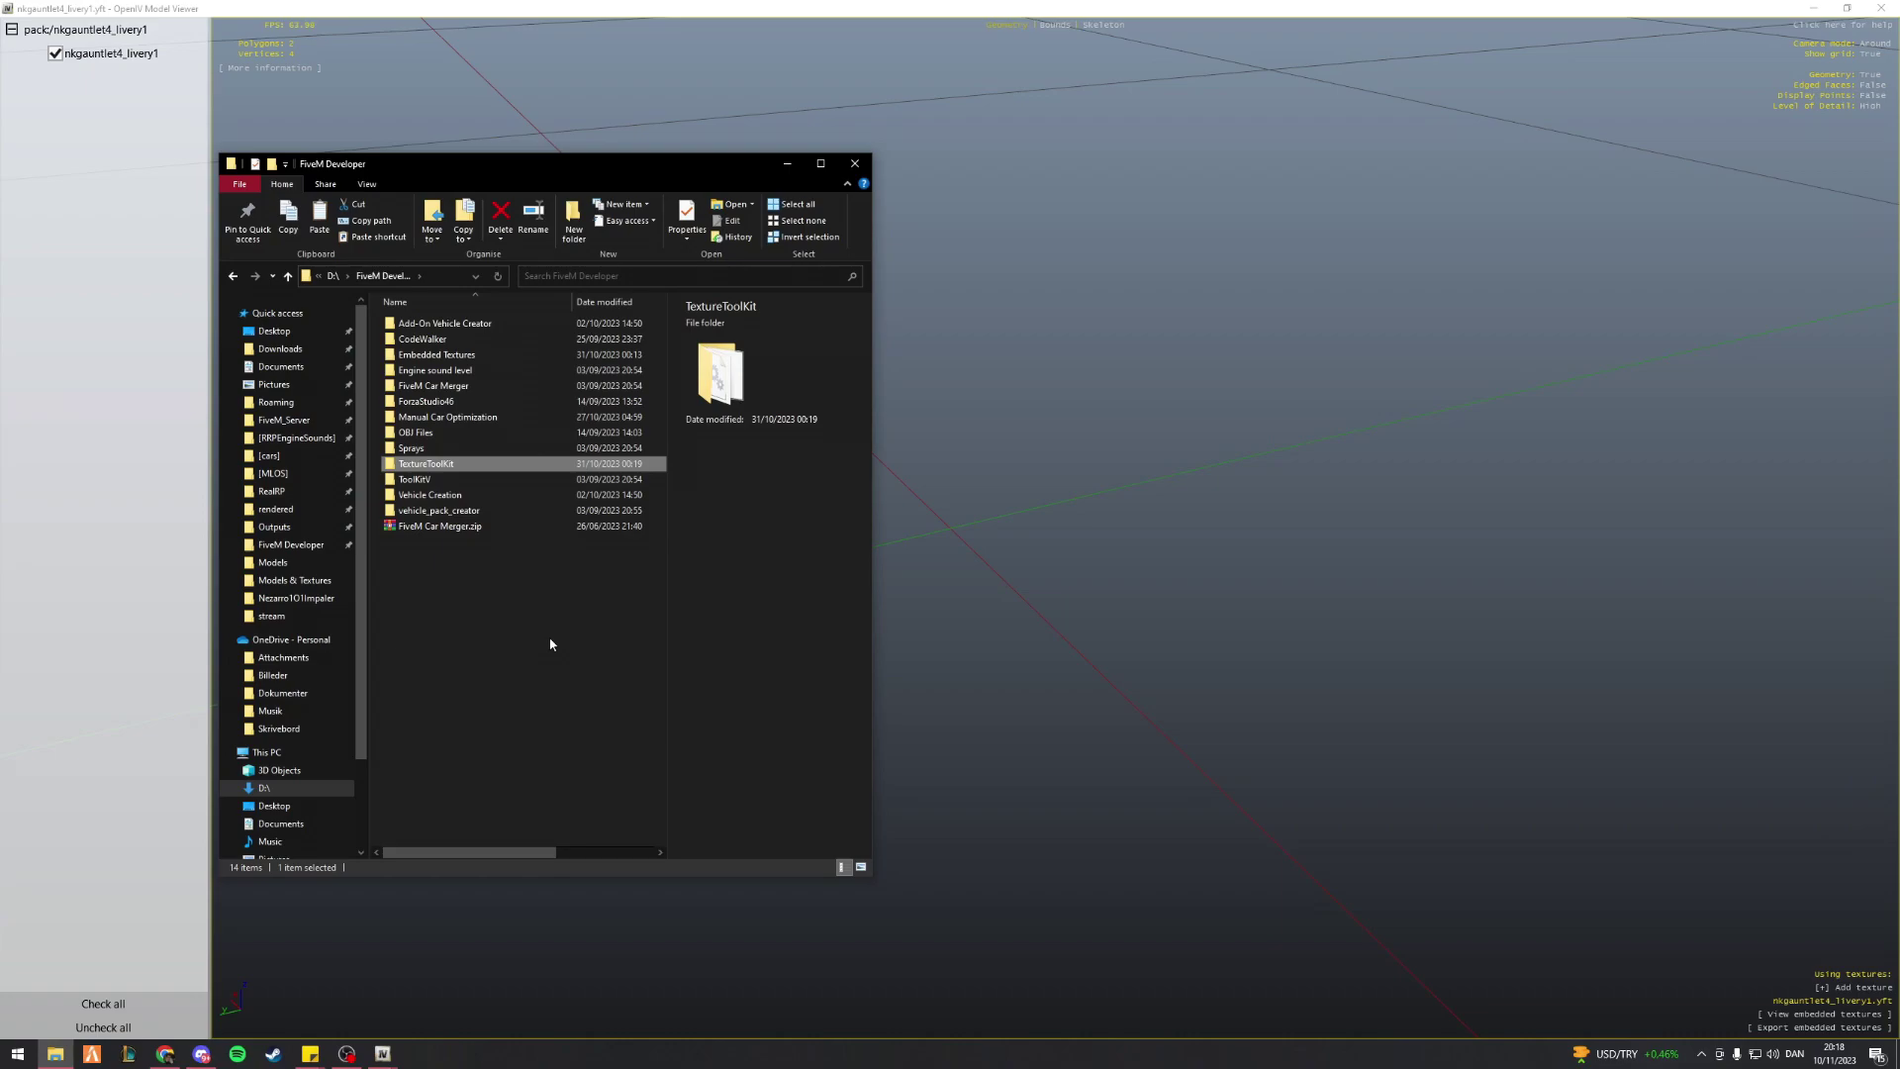
{"action": "left_click_drag", "start_coordinate": [550, 644], "coordinate": [318, 203]}
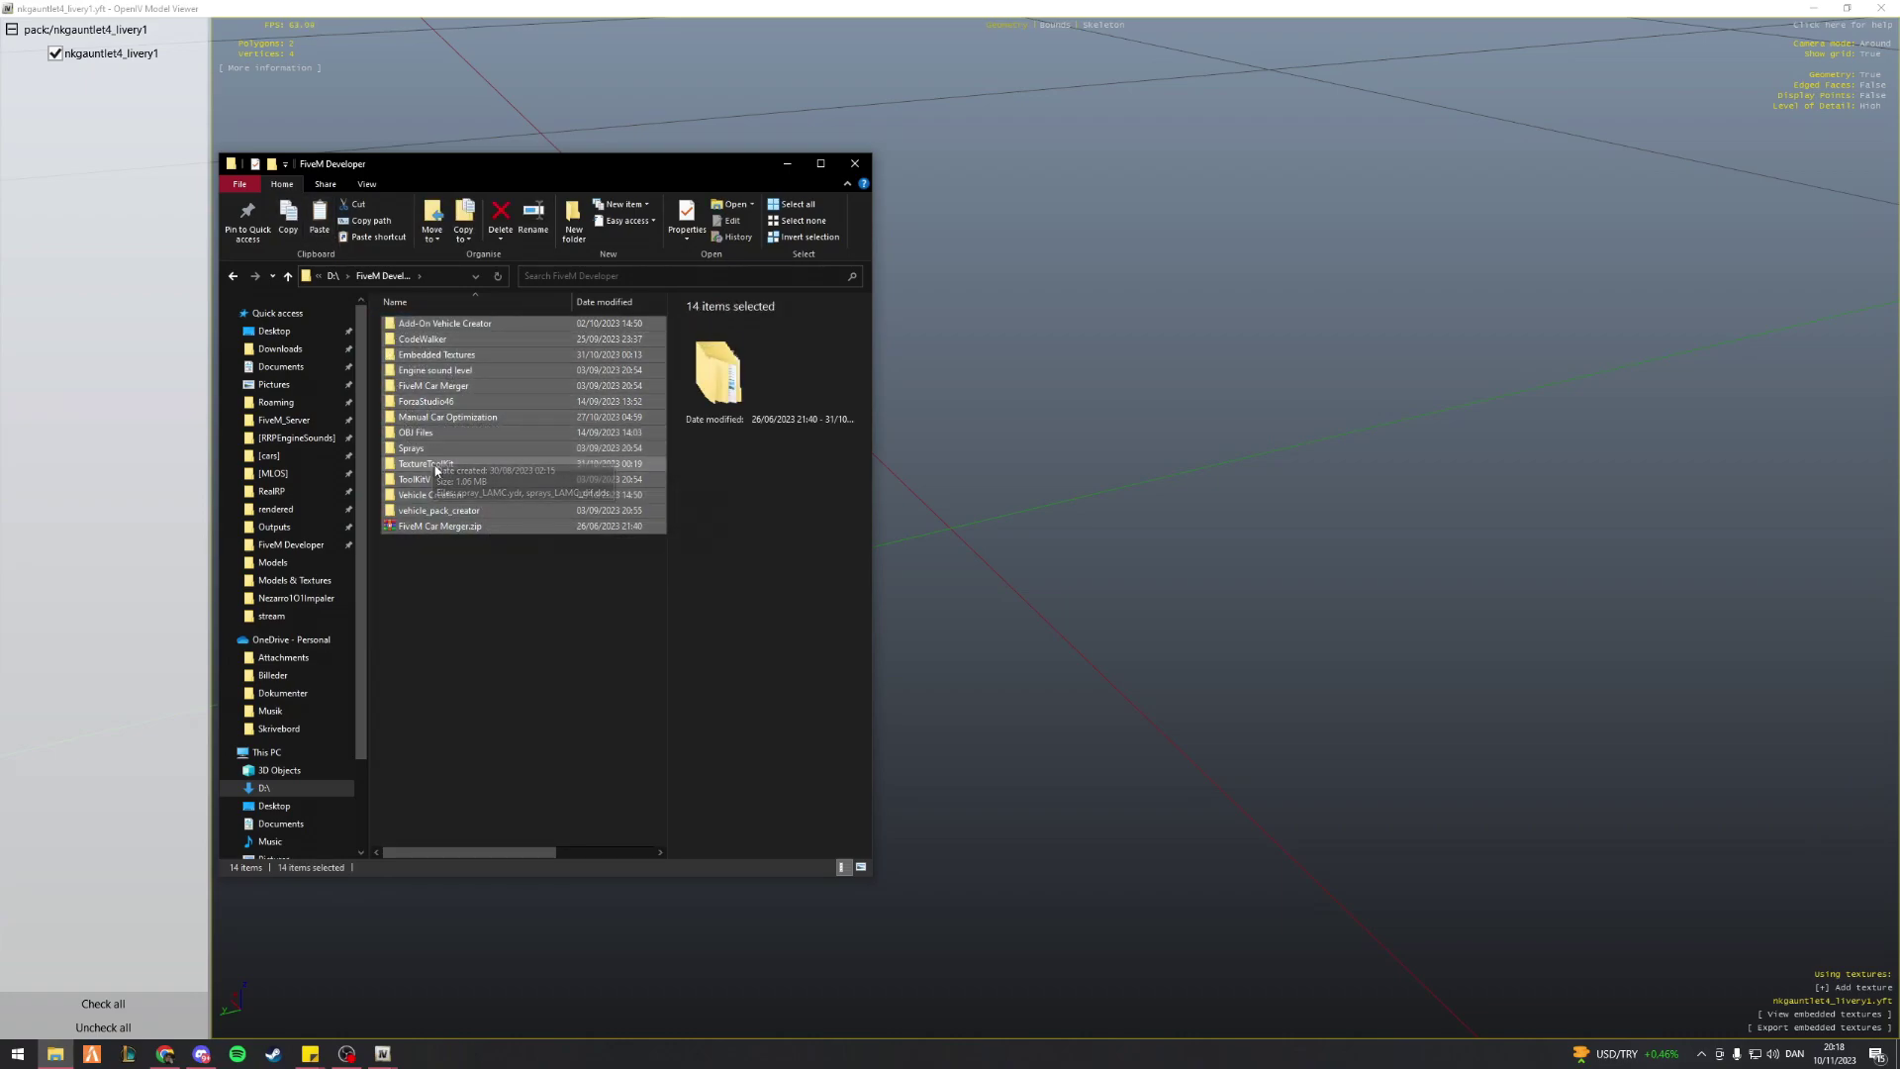
{"action": "double_click", "coordinate": [434, 465]}
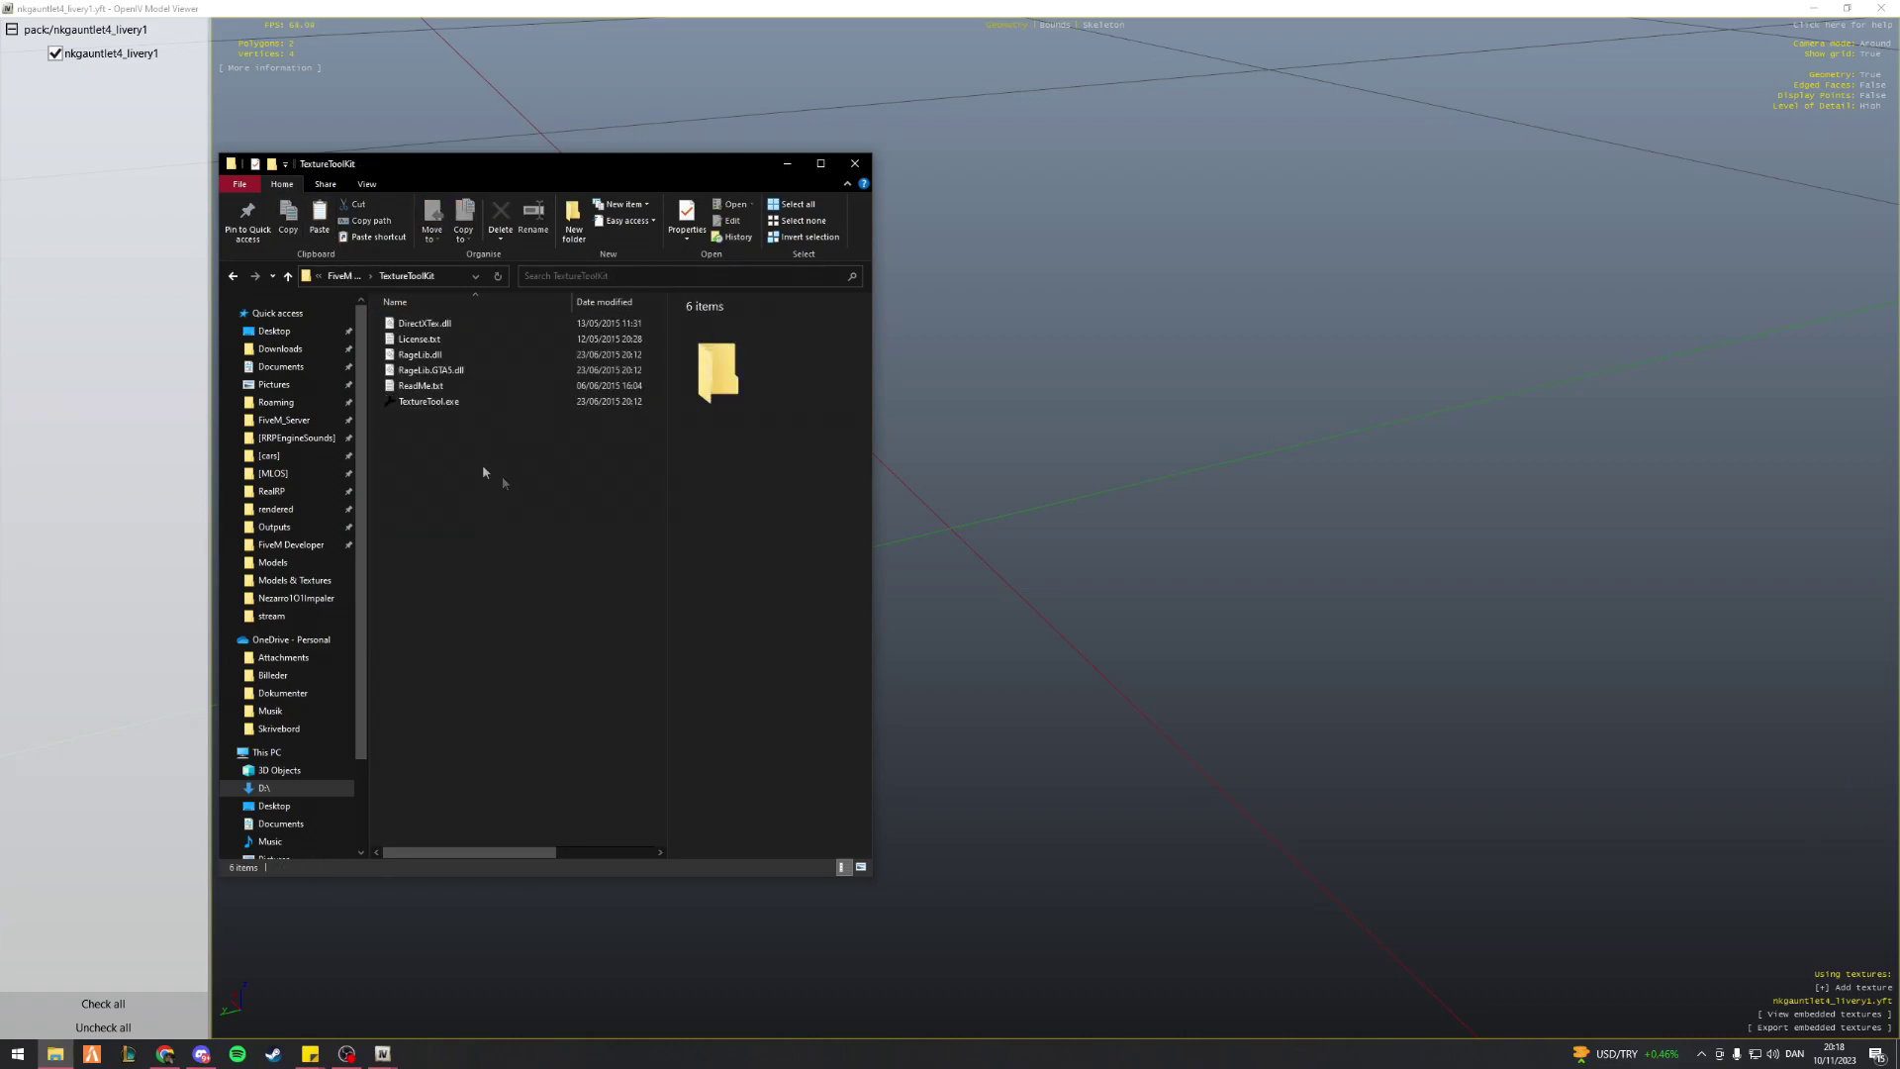
{"action": "double_click", "coordinate": [426, 404]}
Load mods\nkgauntlet4_livery1.yft into Texture Toolkit
{"action": "left_click", "coordinate": [37, 49]}
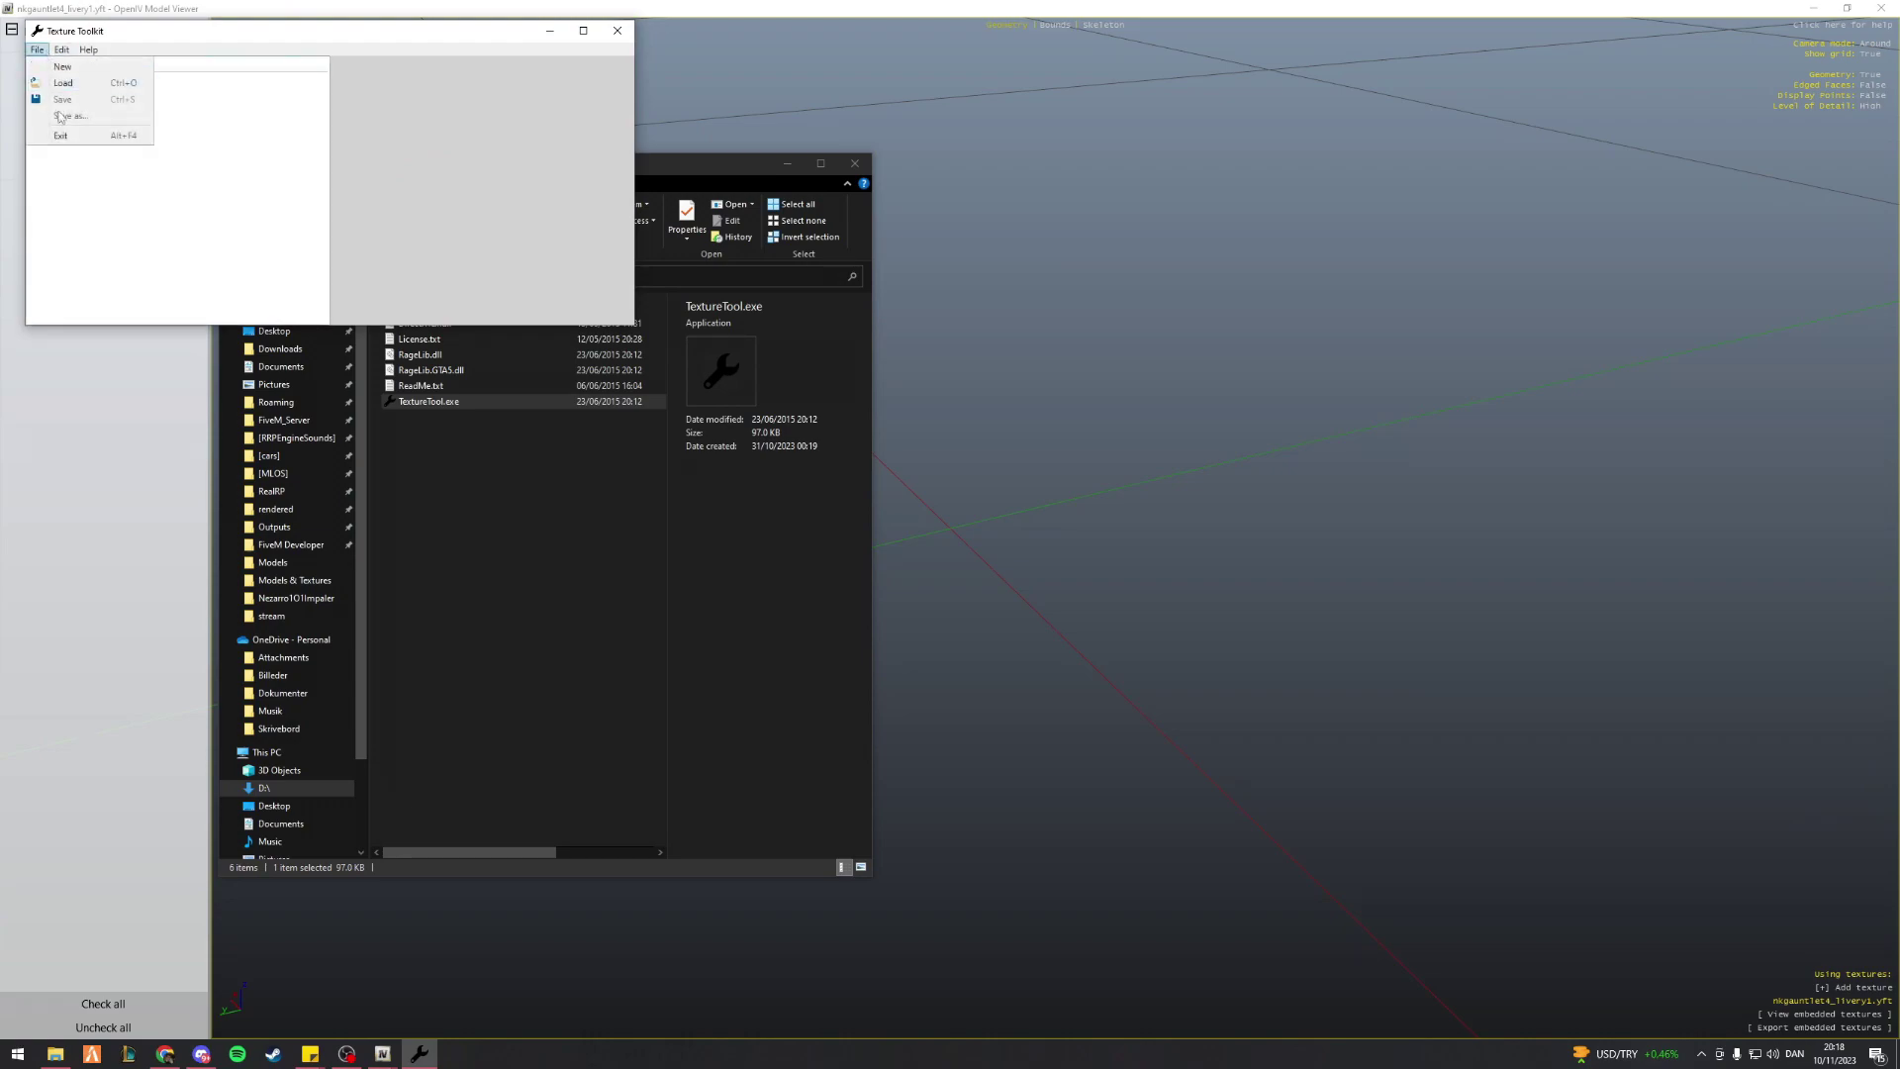
{"action": "left_click", "coordinate": [62, 83]}
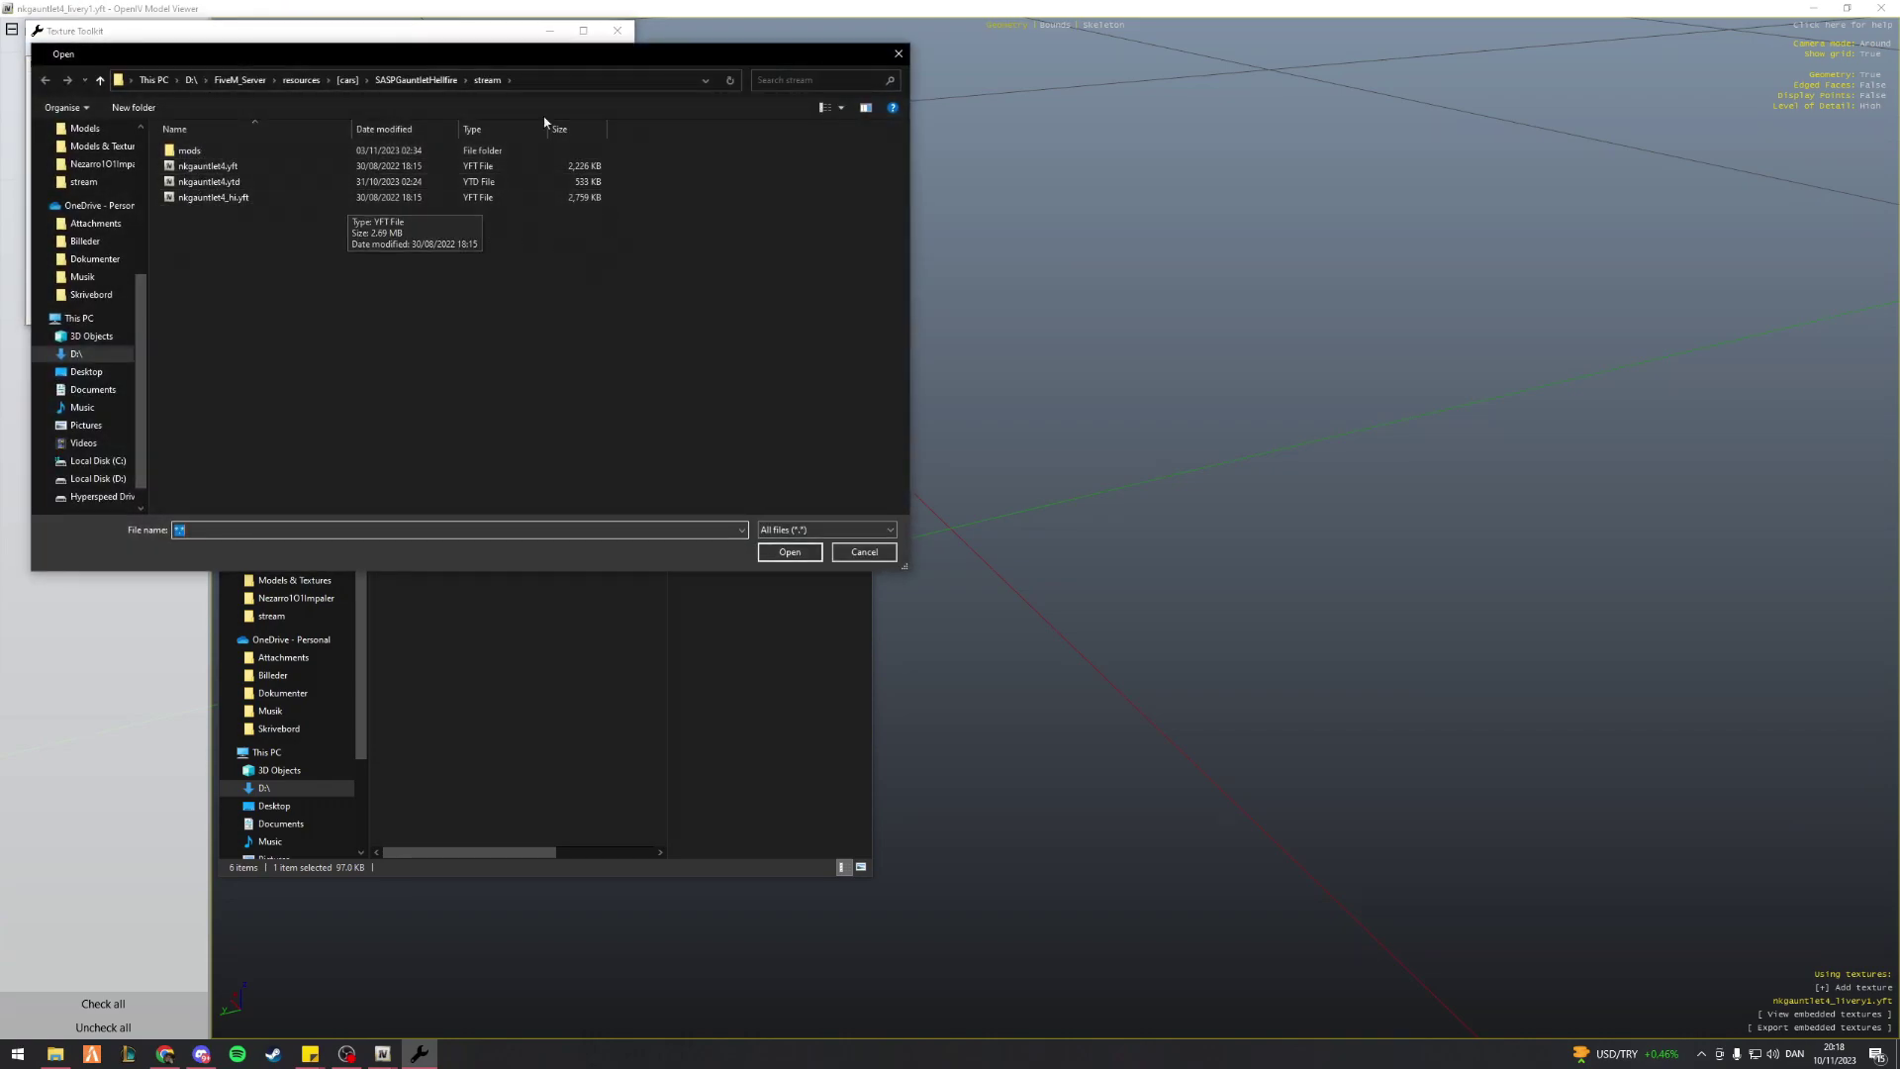
{"action": "double_click", "coordinate": [224, 154]}
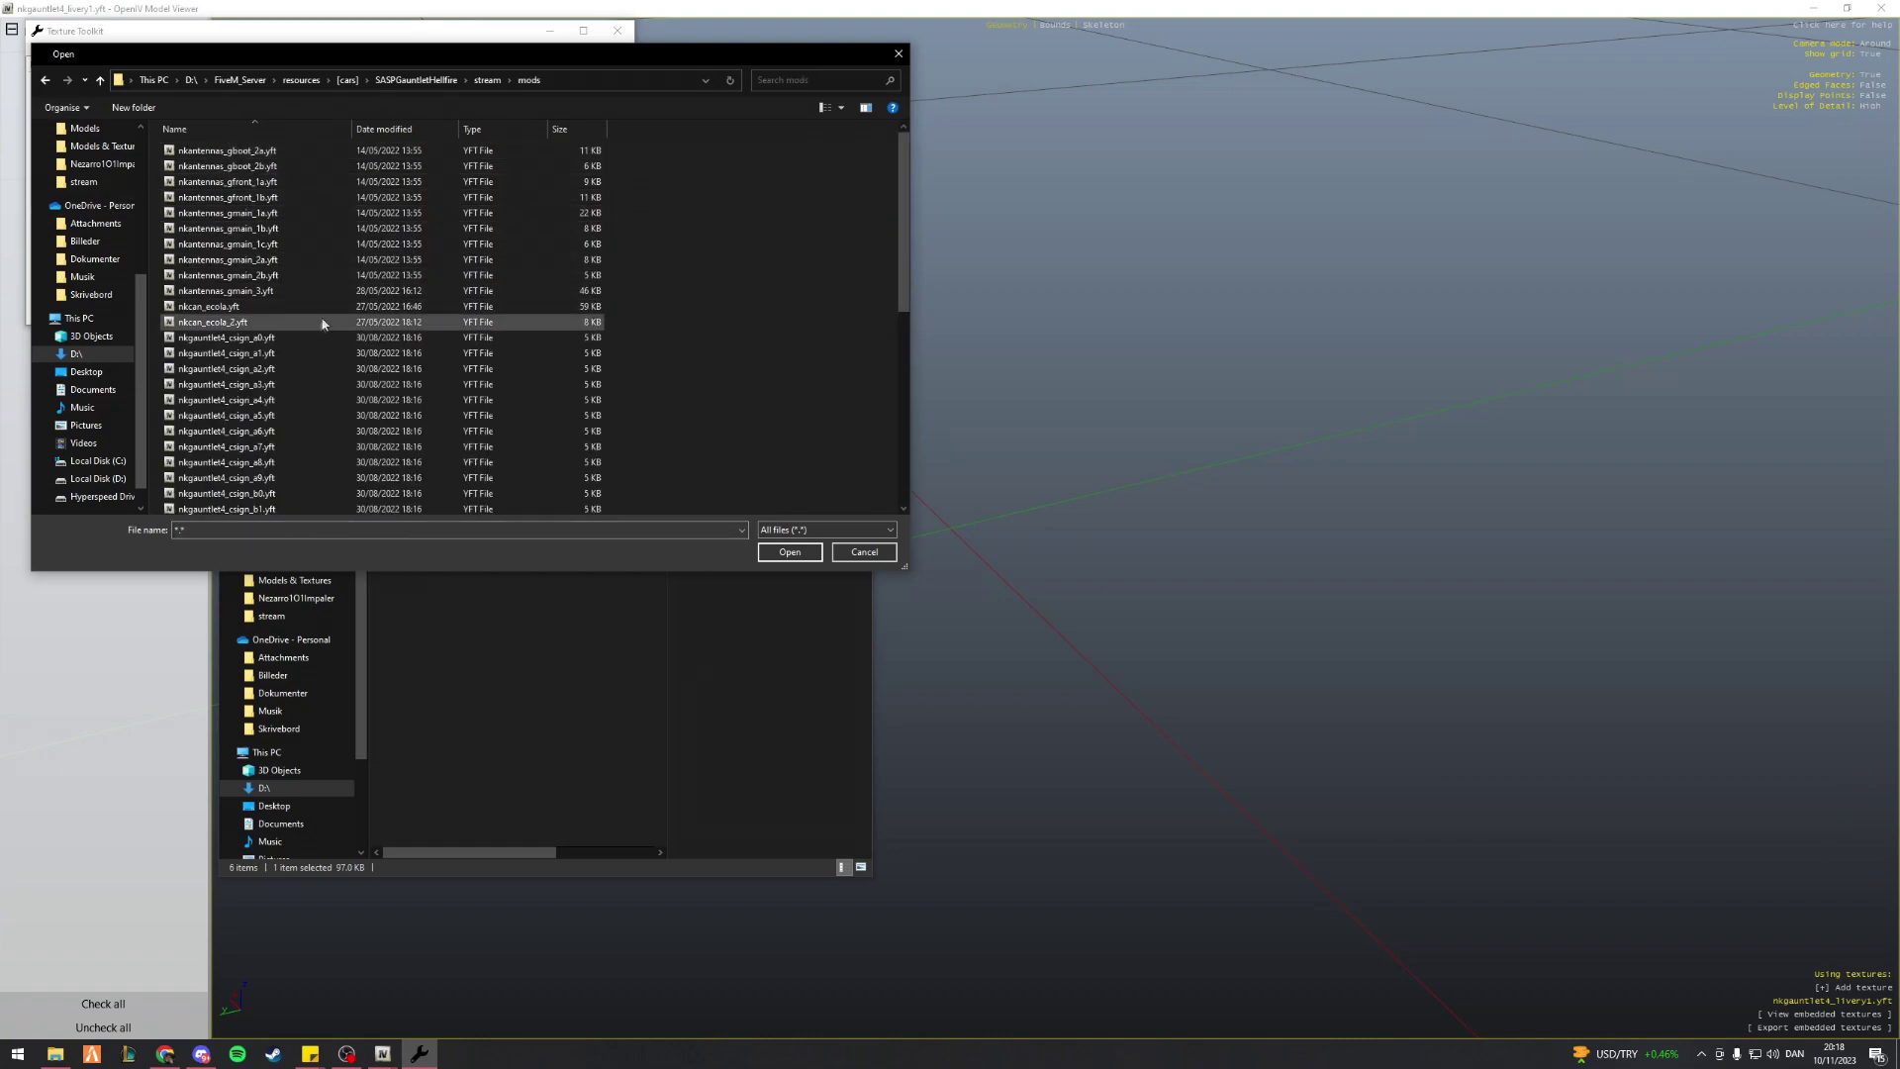
{"action": "scroll", "coordinate": [255, 374], "scroll_direction": "down", "scroll_amount": 6}
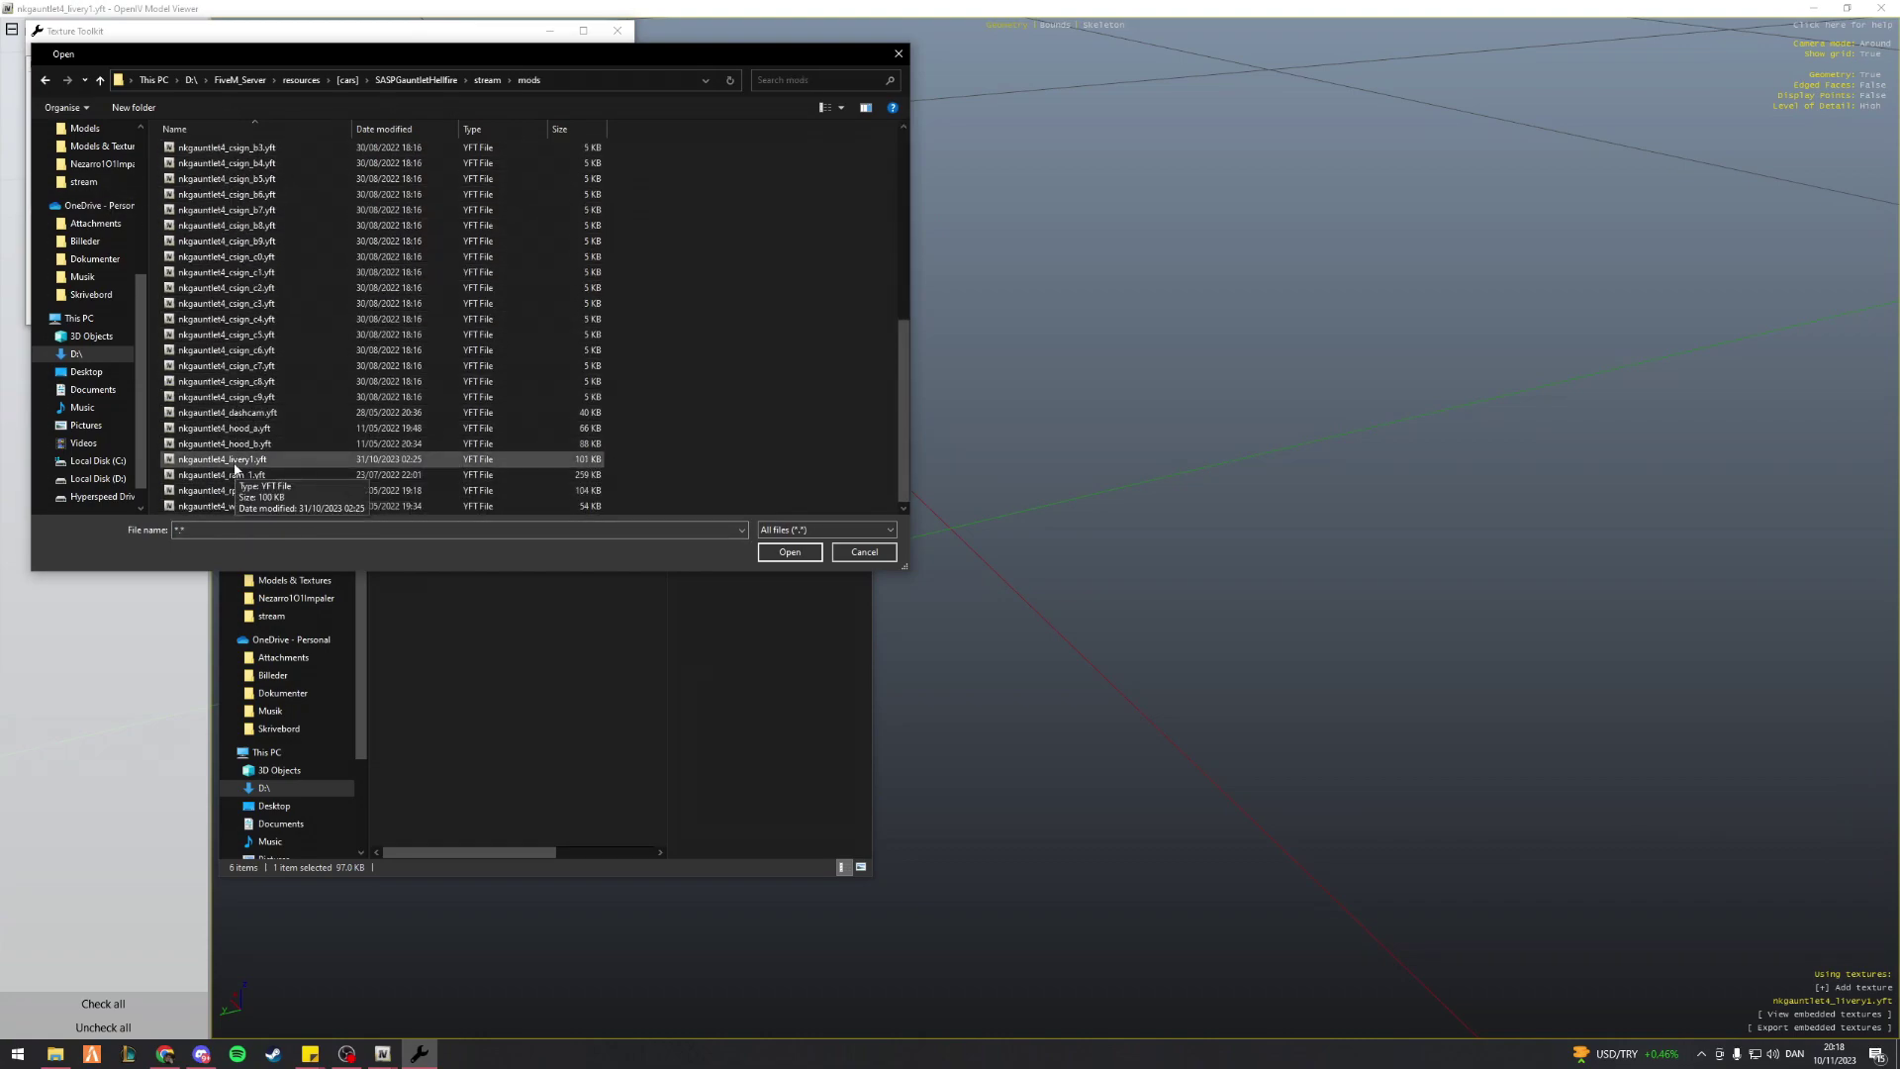
{"action": "left_click", "coordinate": [226, 459]}
{"action": "left_click", "coordinate": [789, 551]}
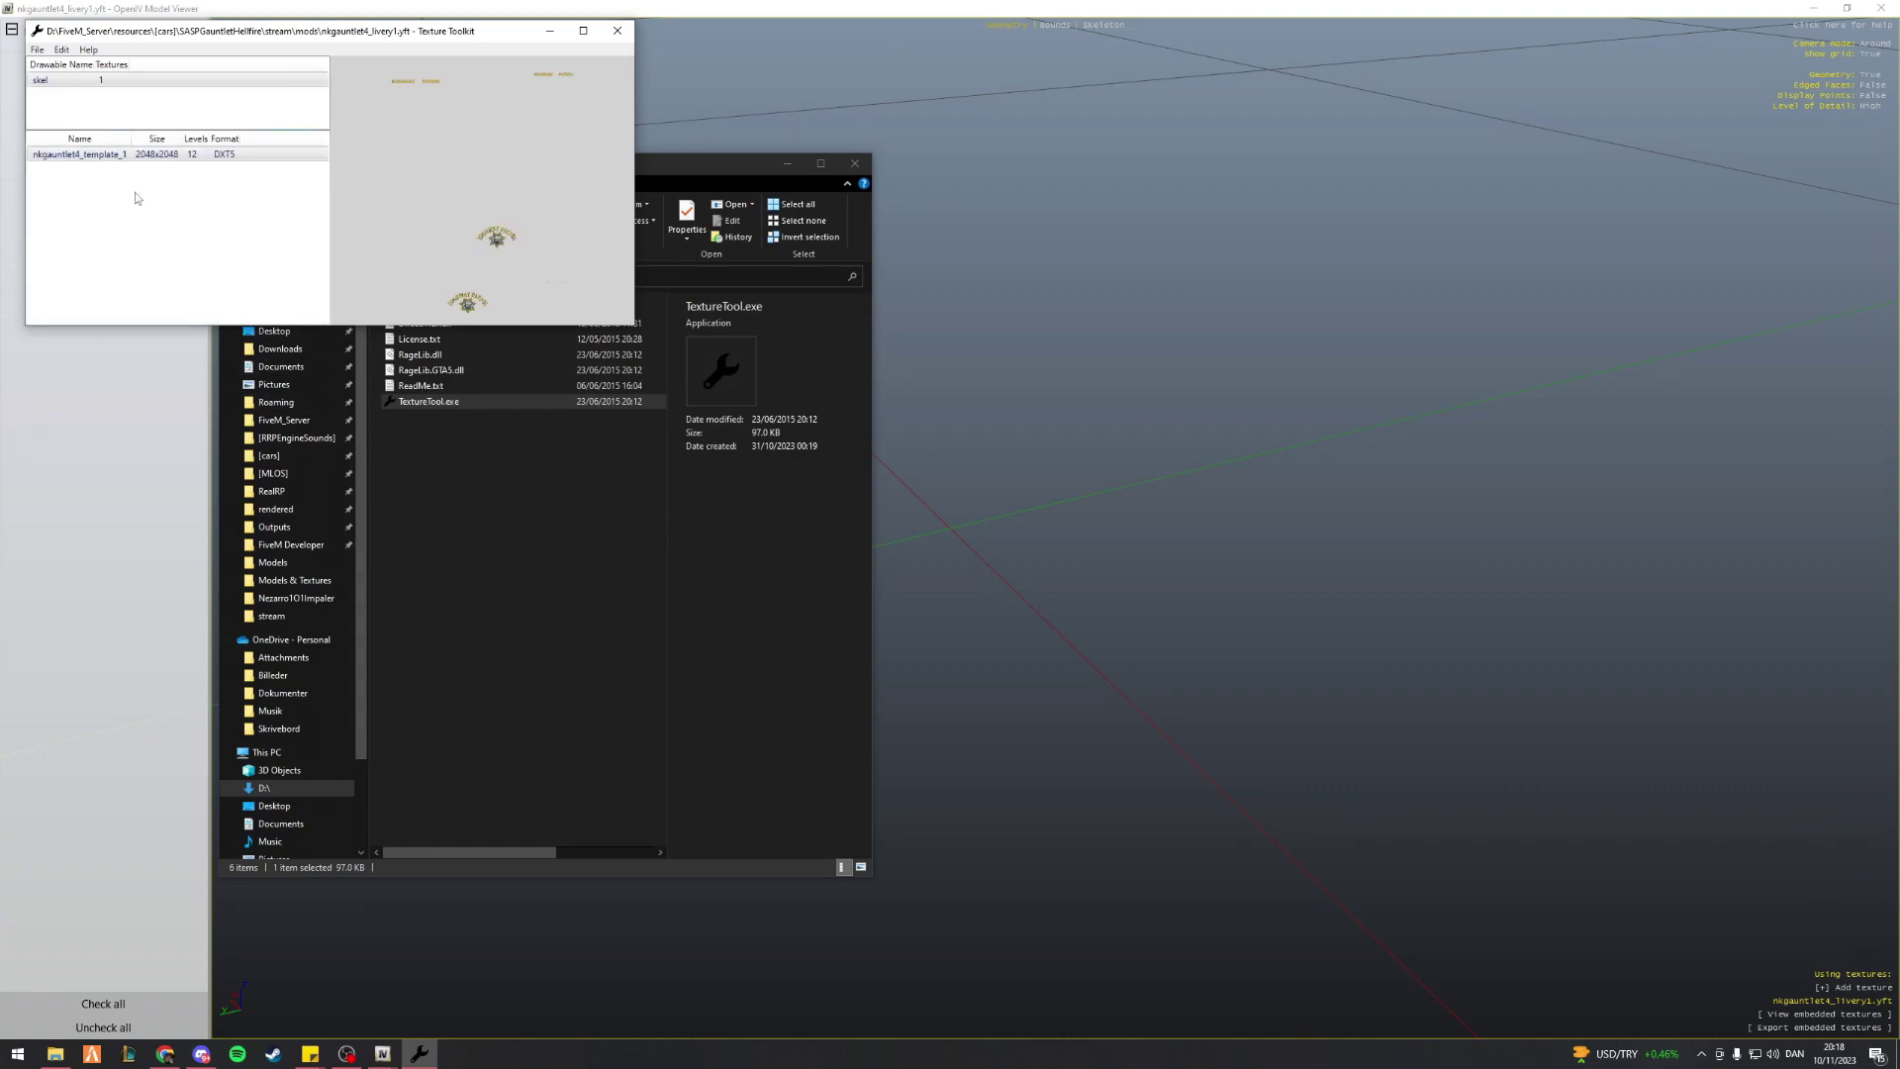
Maximise Texture Toolkit and select the nkgauntlet4_template_1 texture
{"action": "left_click", "coordinate": [583, 31]}
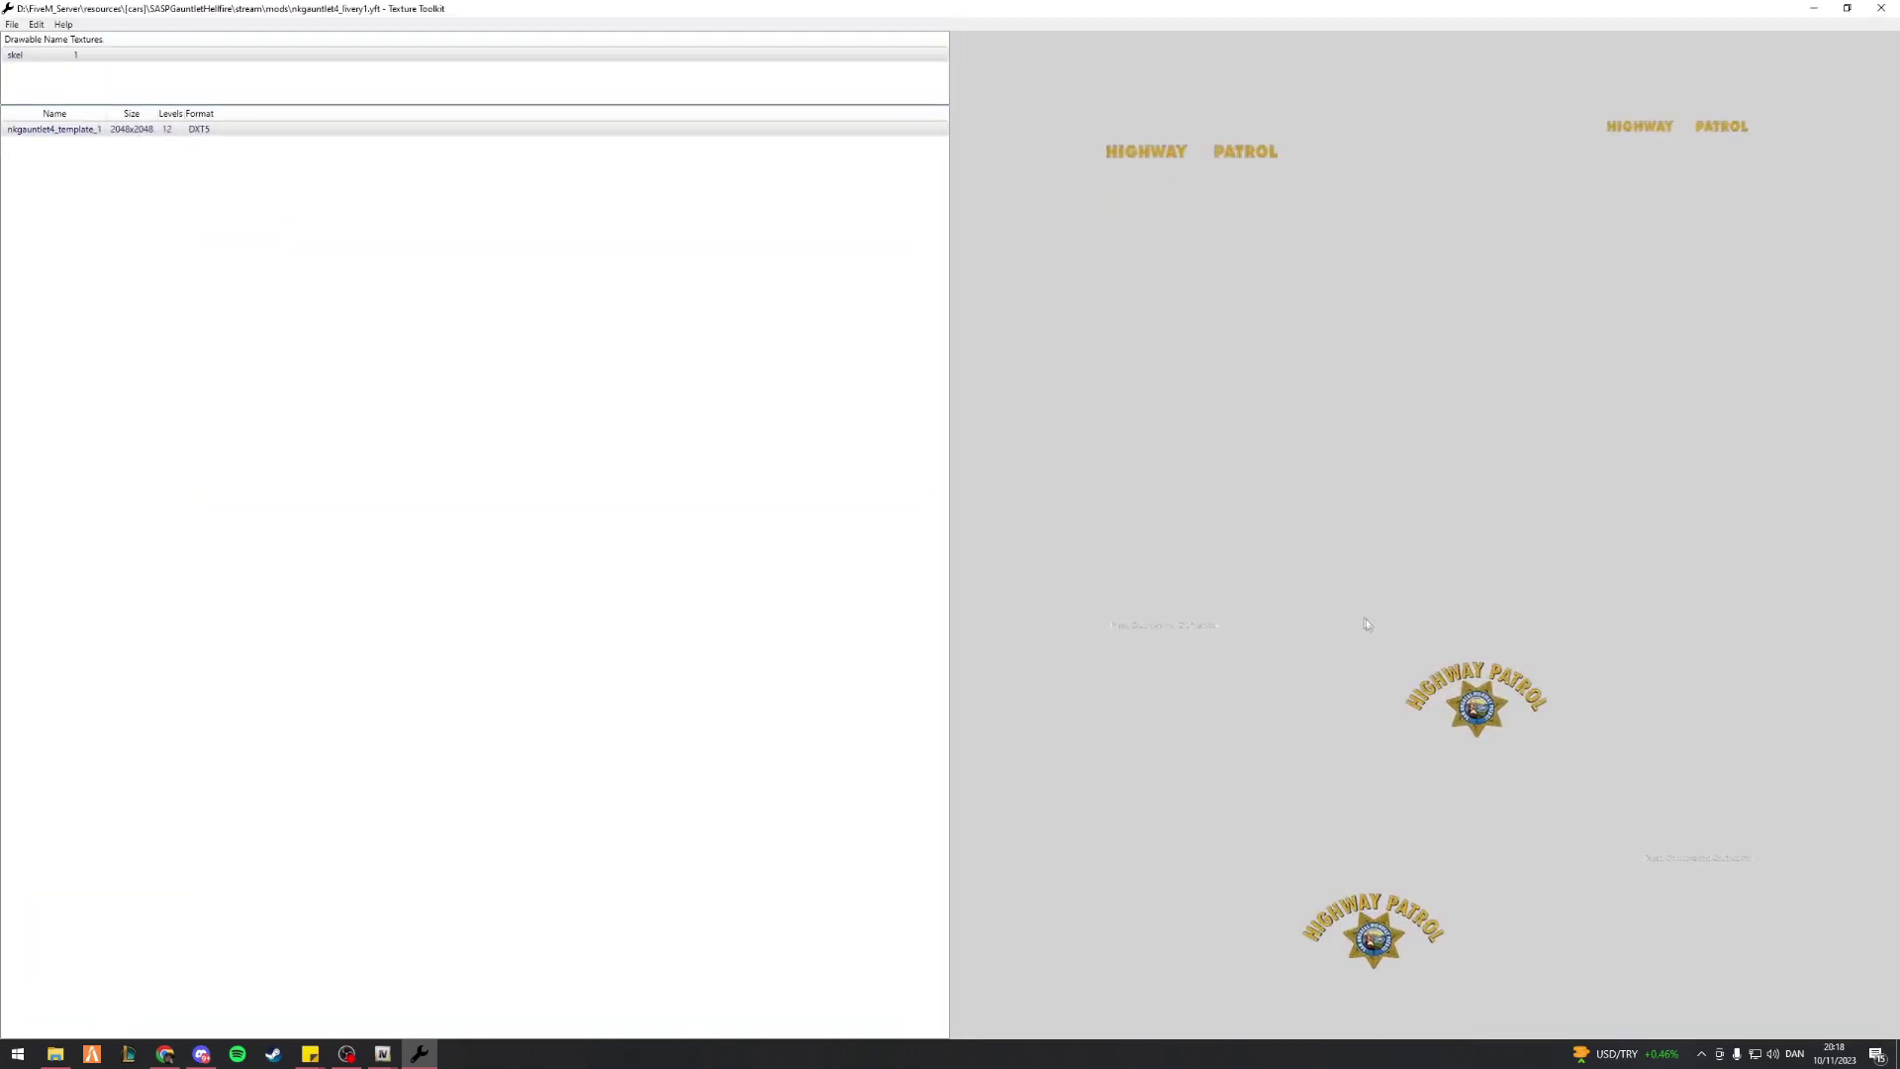
{"action": "left_click", "coordinate": [10, 135]}
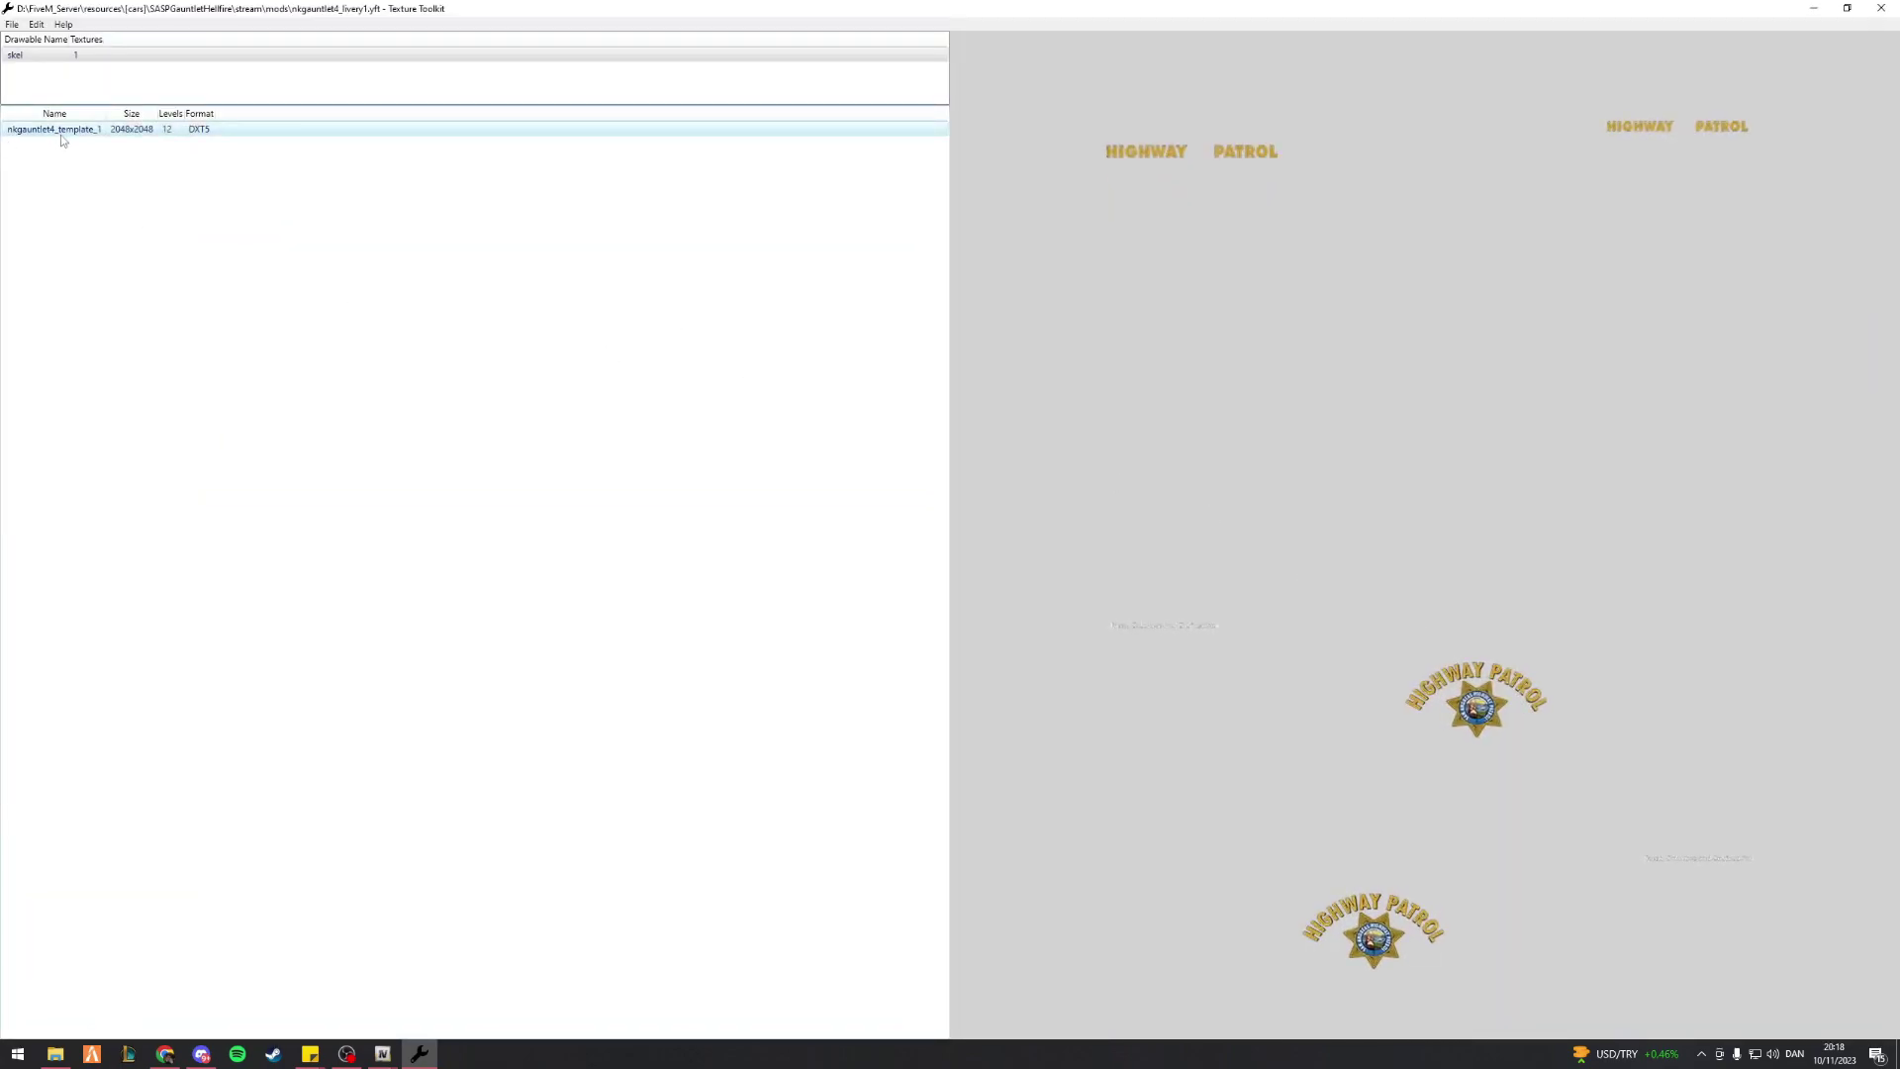
{"action": "left_click_drag", "start_coordinate": [57, 141], "coordinate": [800, 342]}
{"action": "left_click", "coordinate": [37, 25]}
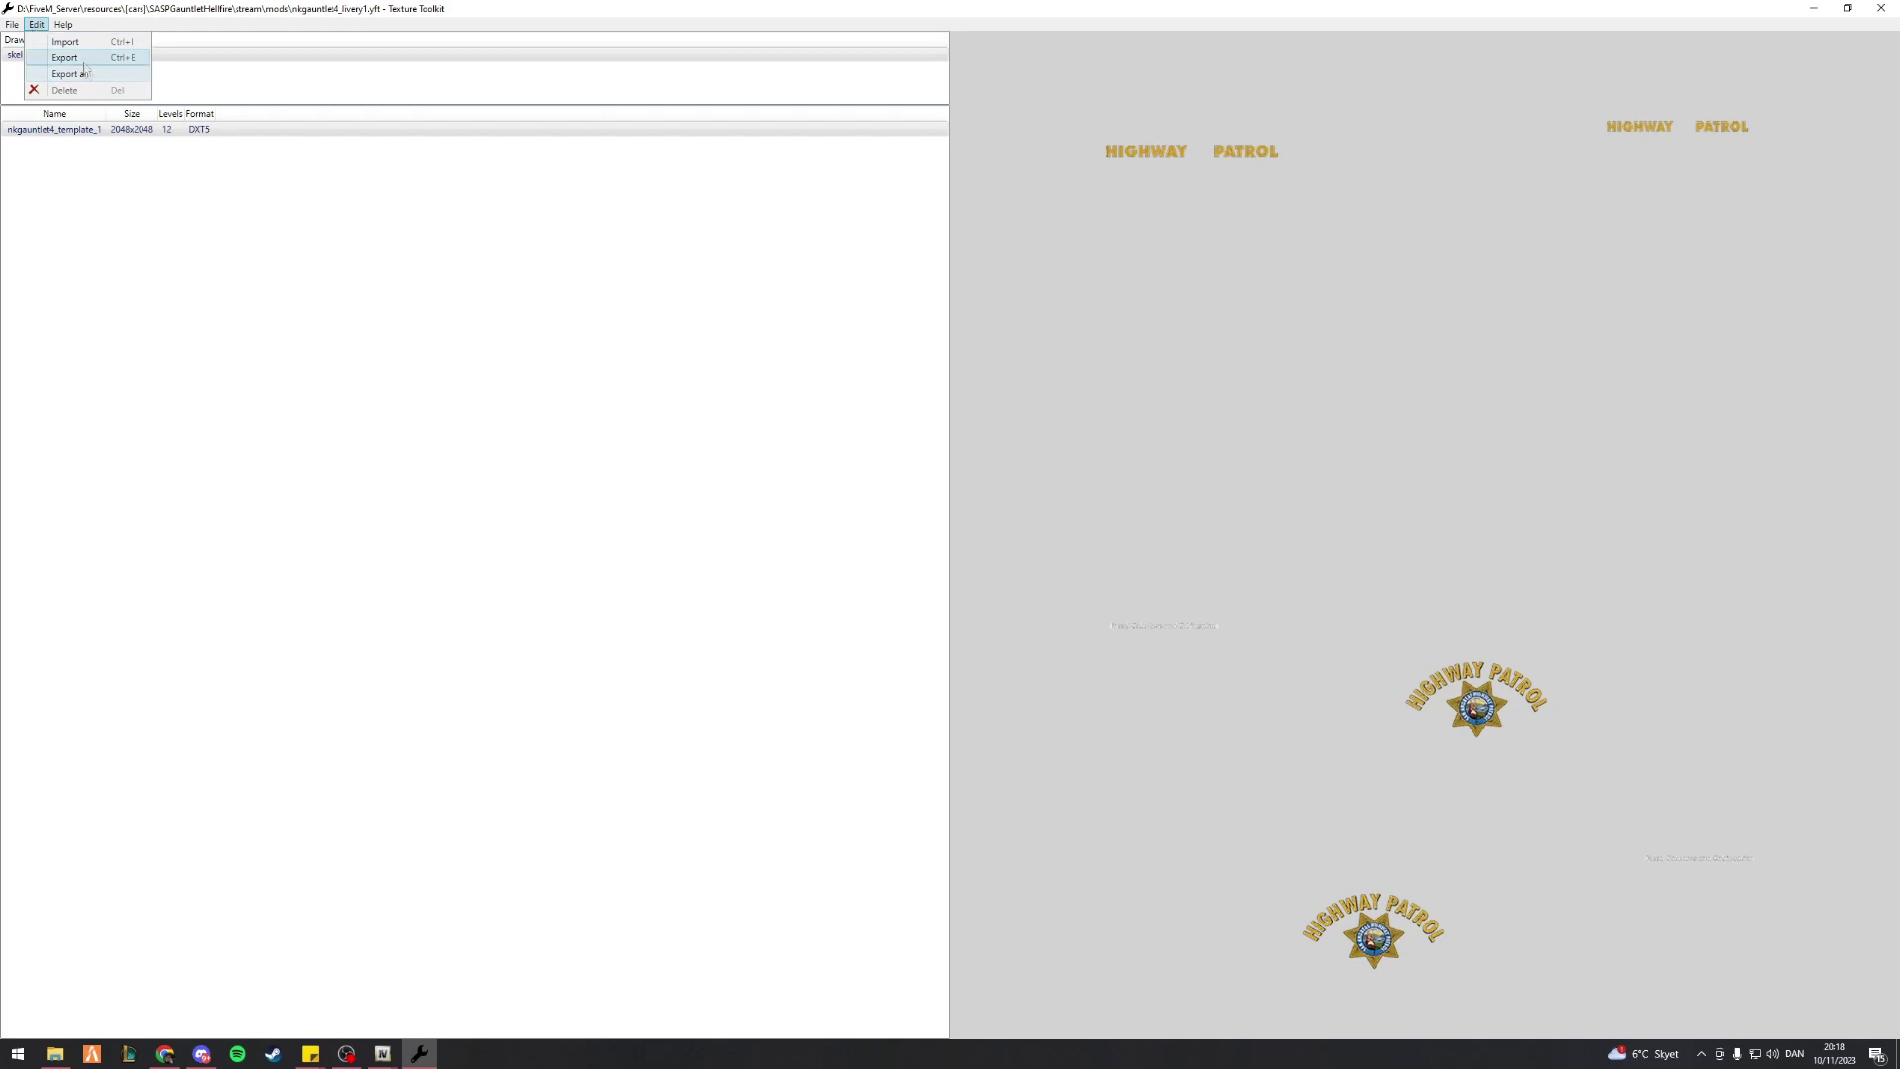
{"action": "left_click", "coordinate": [70, 130]}
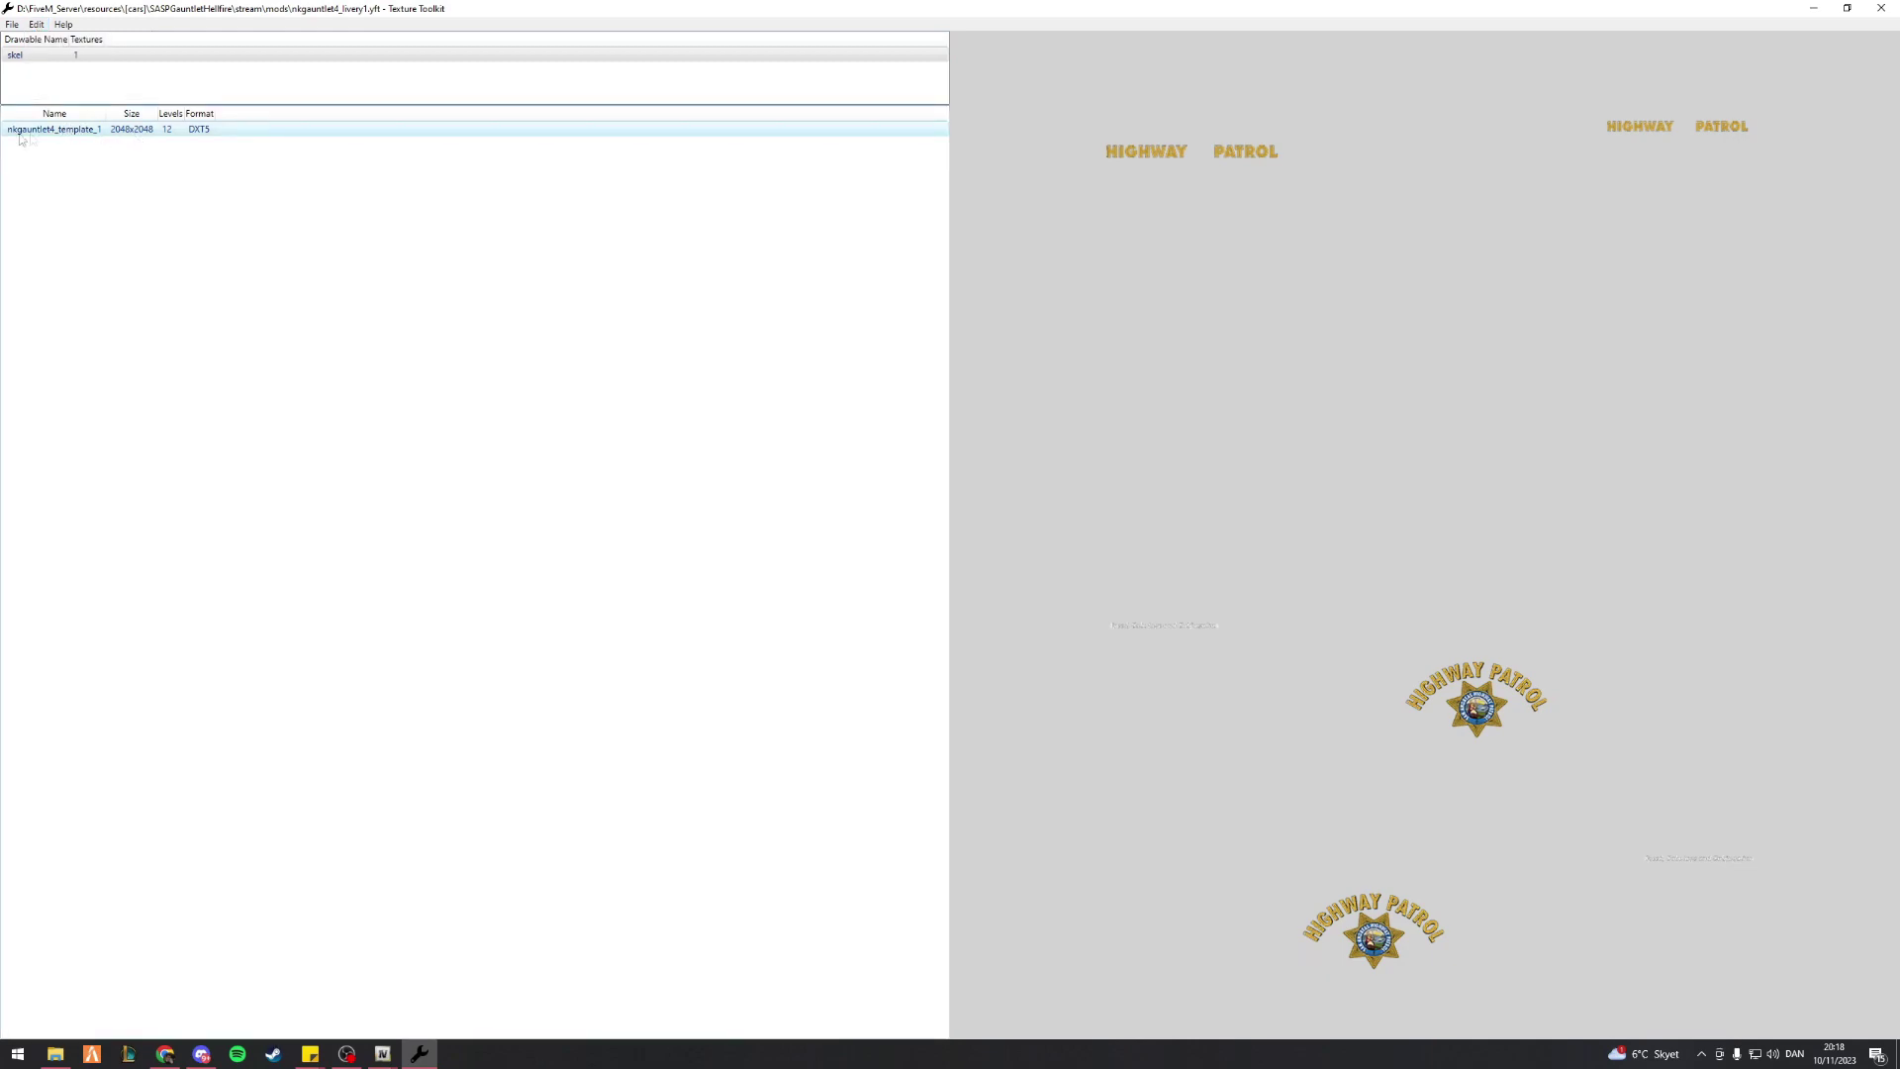
Export the texture as nkgauntlet4_template_1.dds in DDS format into the mods folder
{"action": "left_click", "coordinate": [37, 25]}
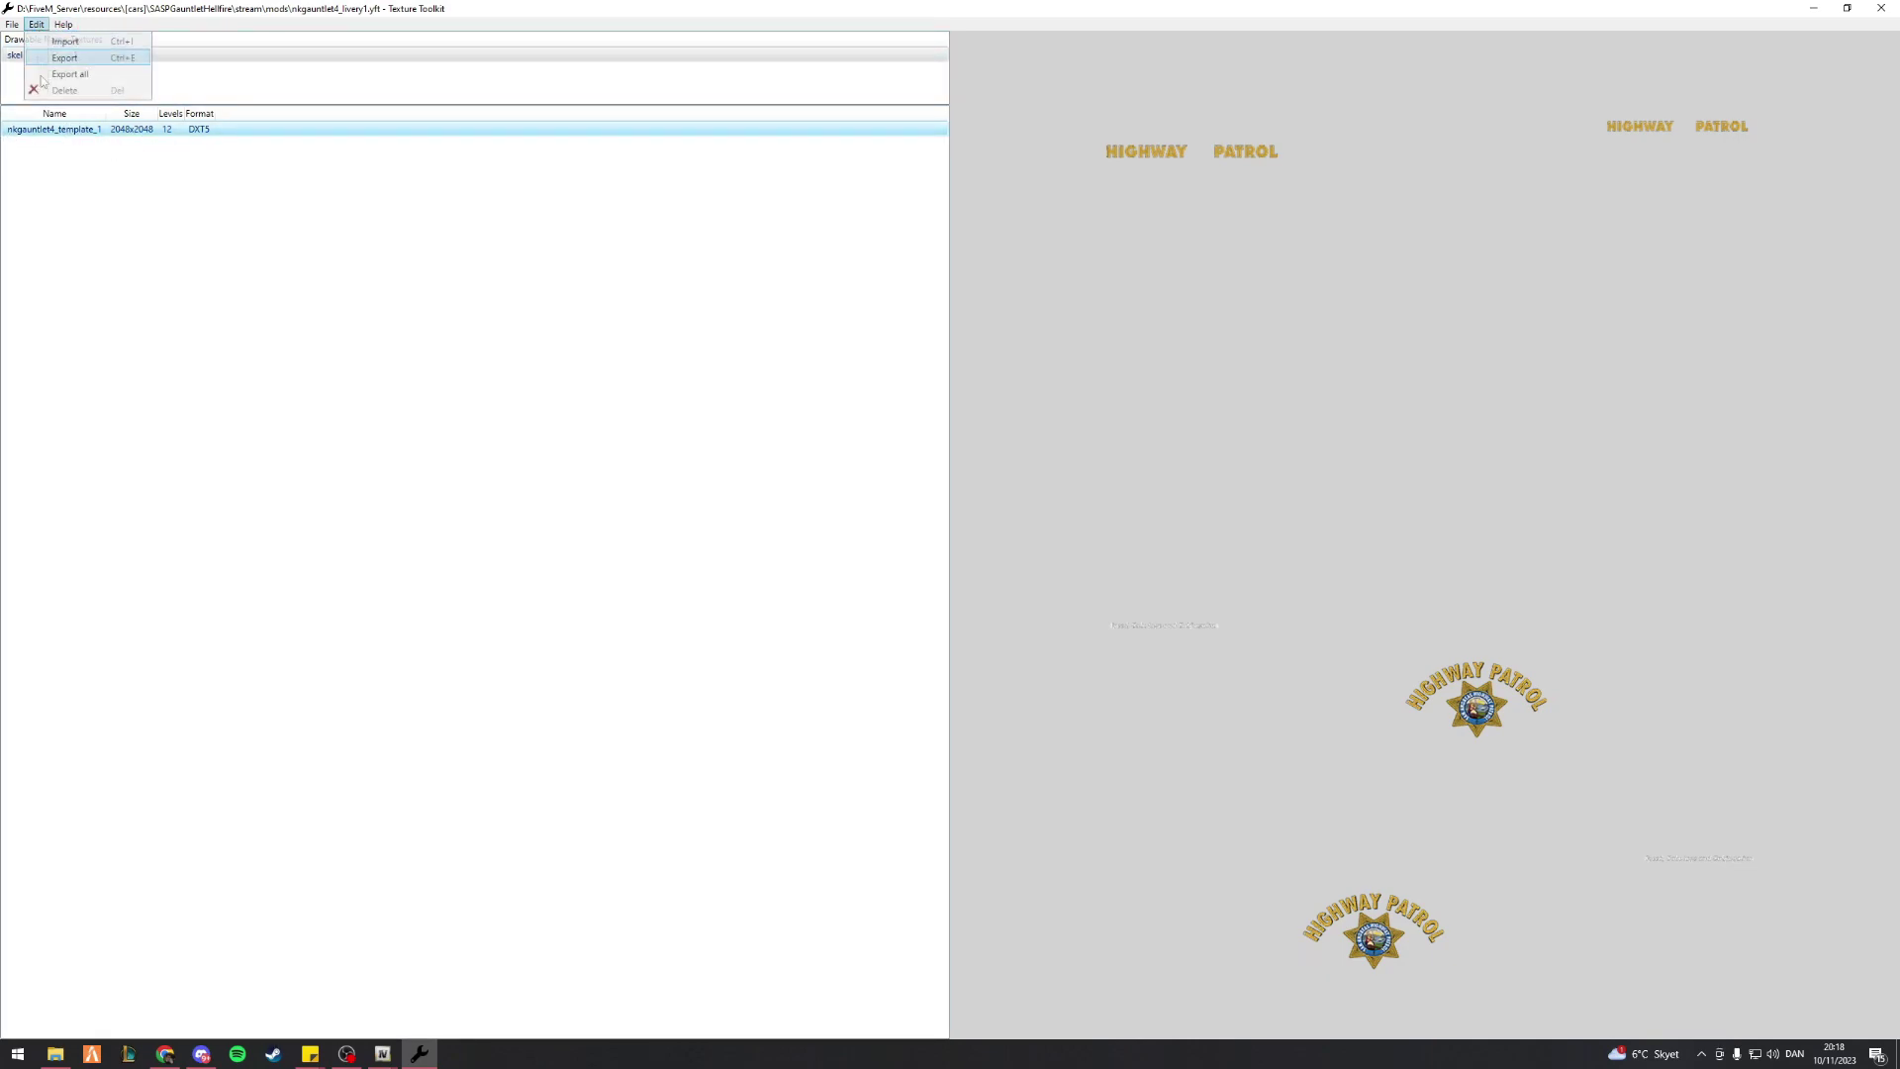
{"action": "left_click", "coordinate": [113, 62]}
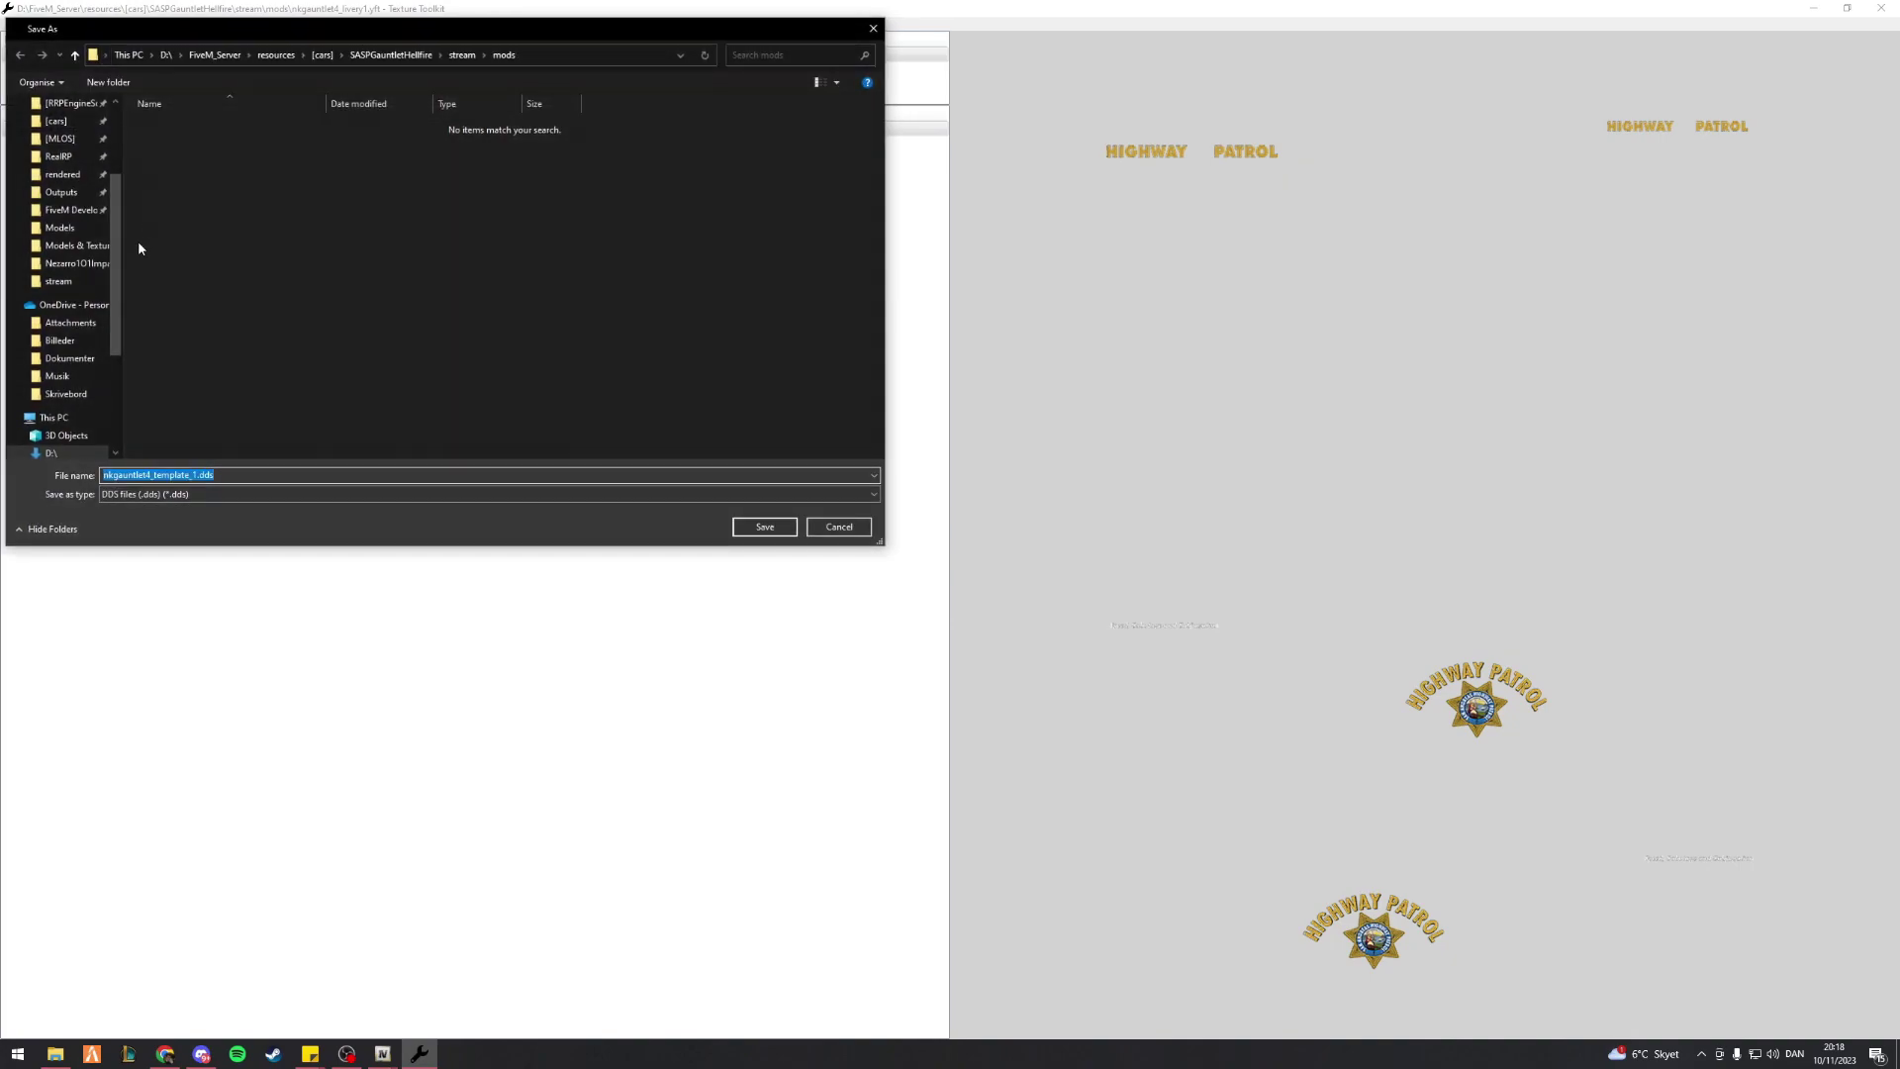
{"action": "left_click", "coordinate": [248, 495]}
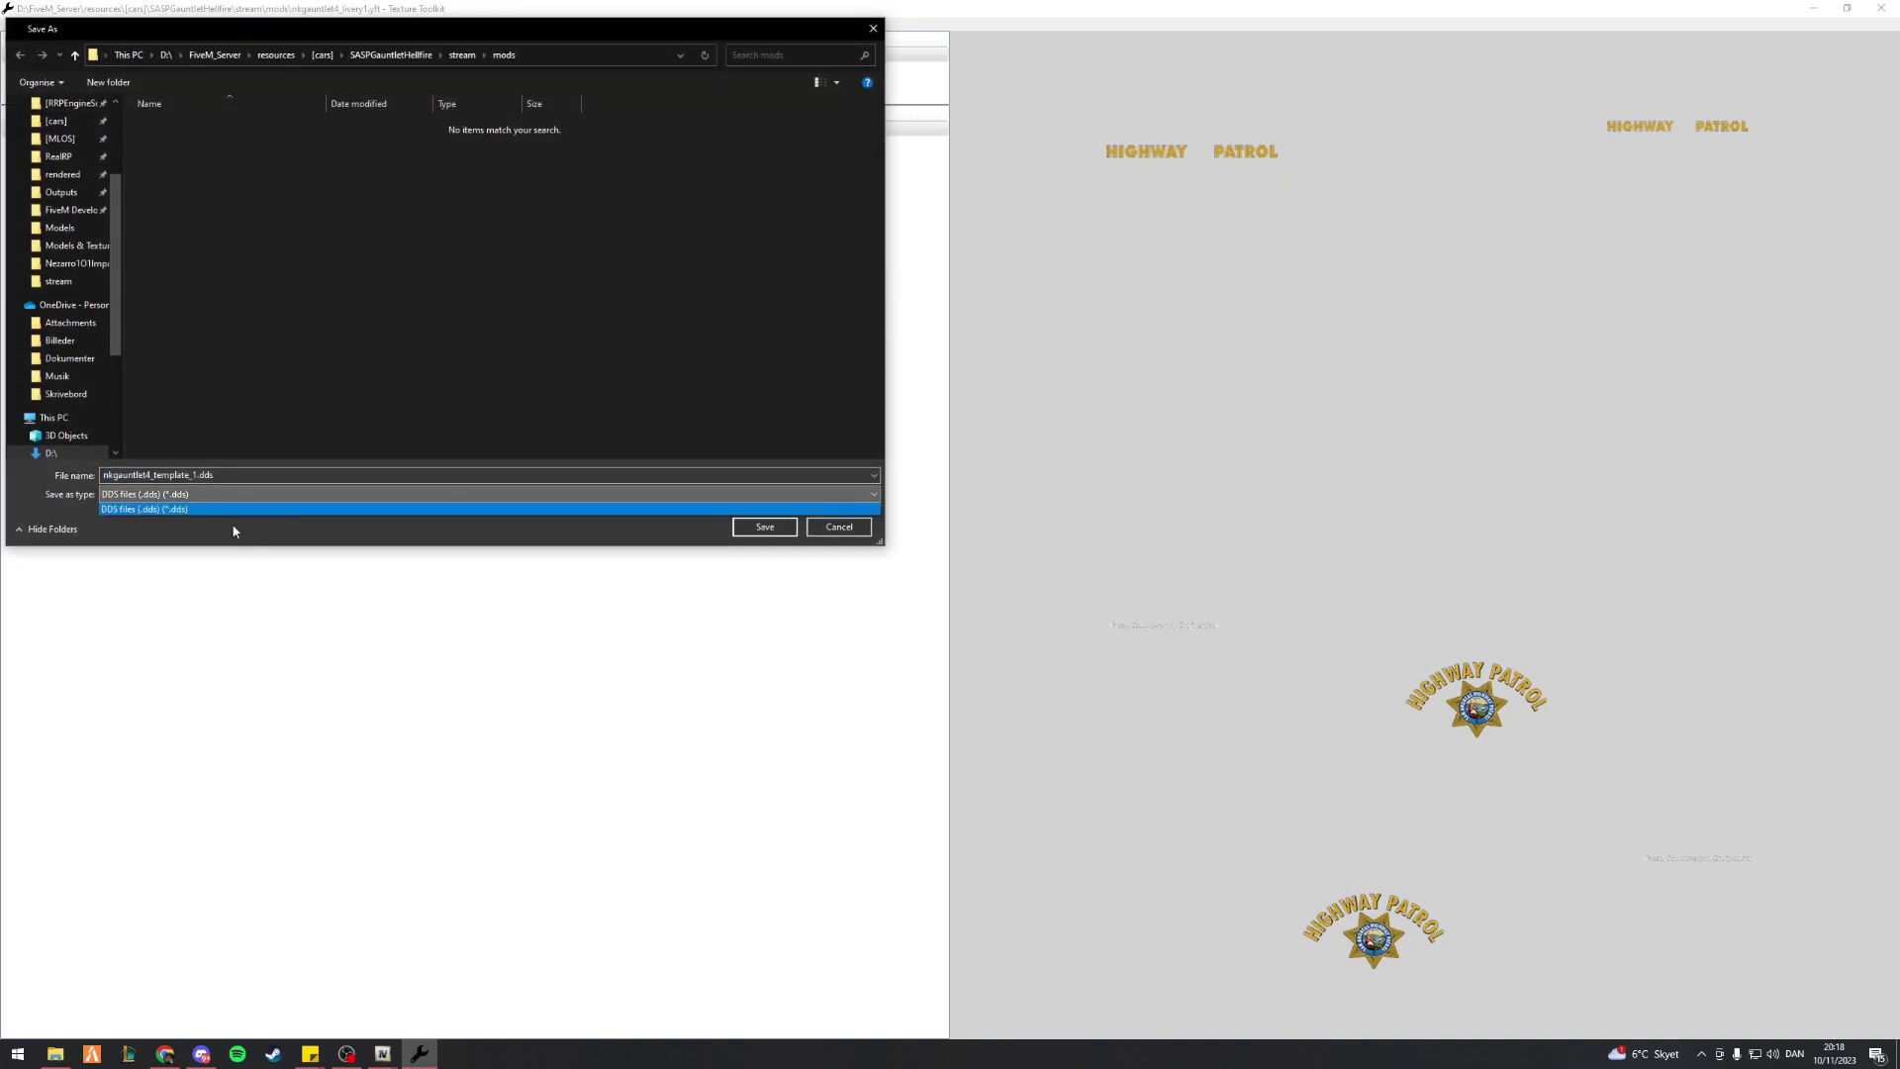
{"action": "left_click", "coordinate": [232, 510]}
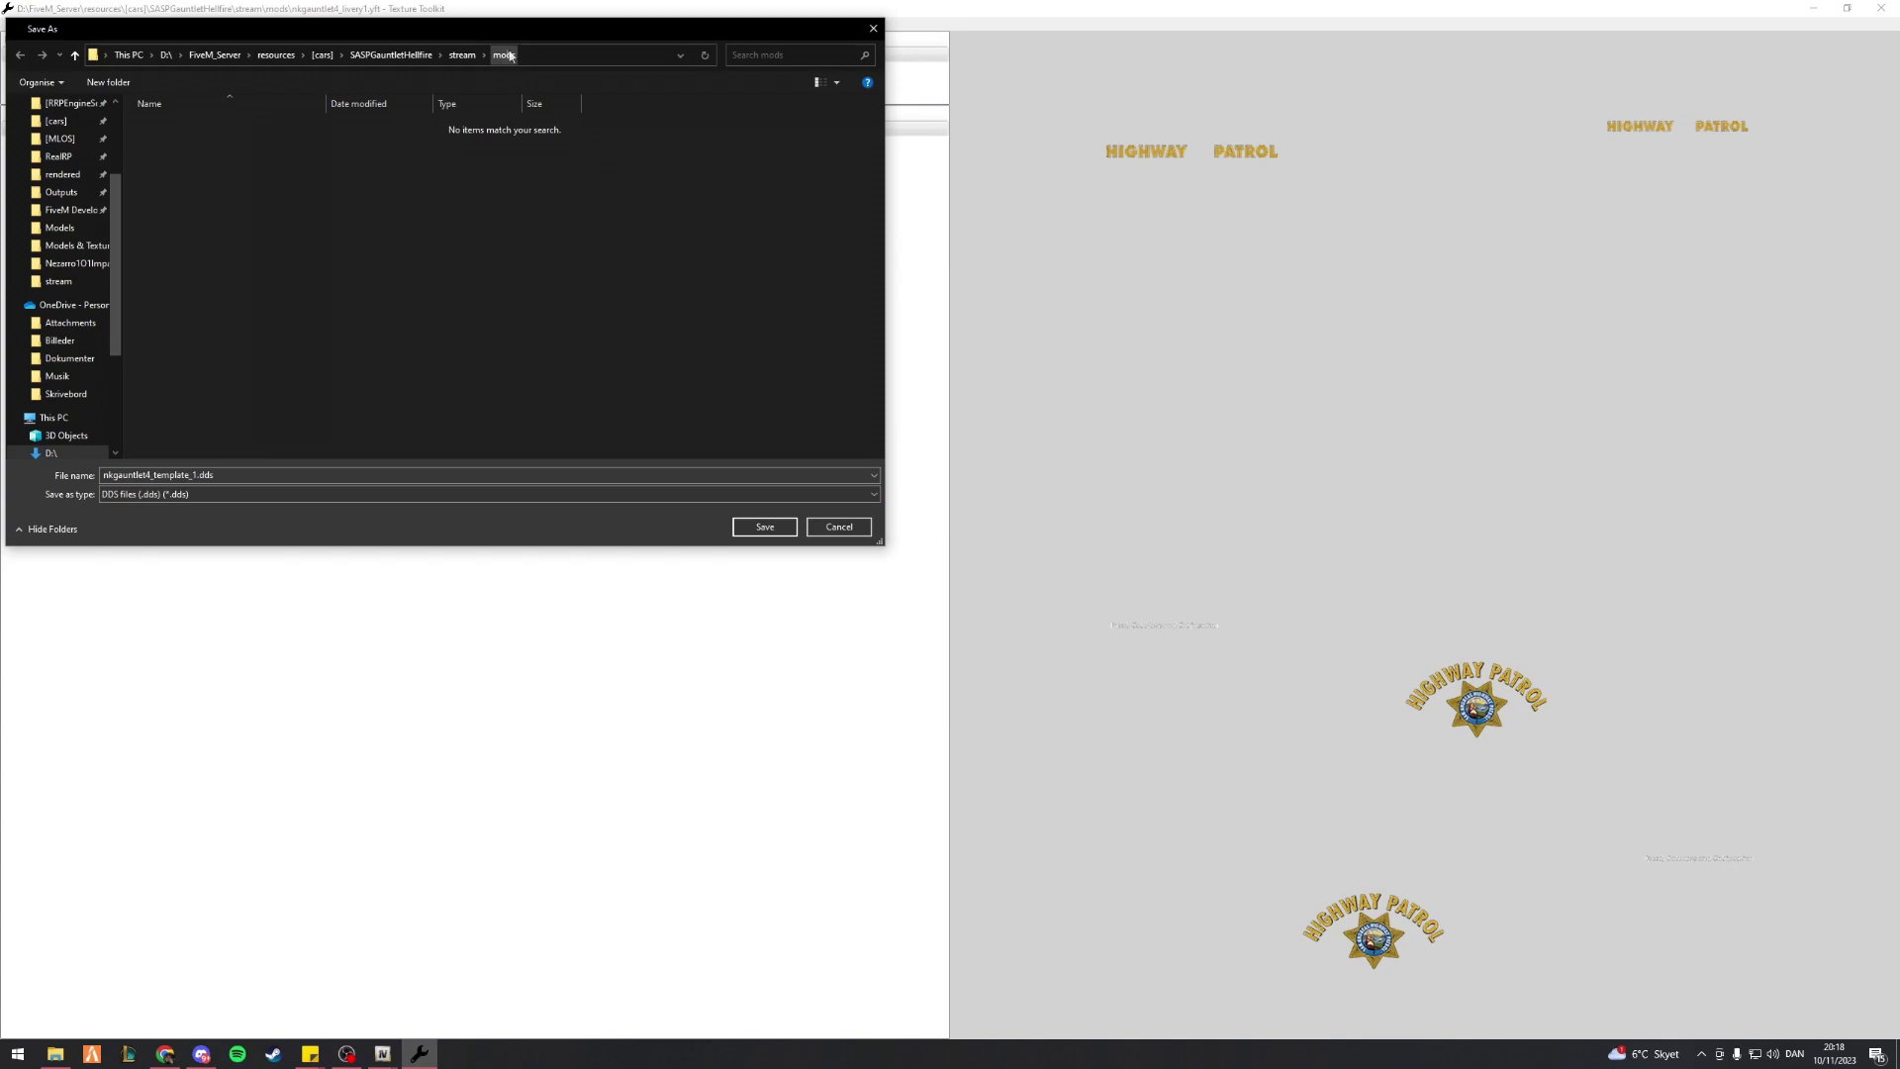
{"action": "left_click", "coordinate": [768, 527]}
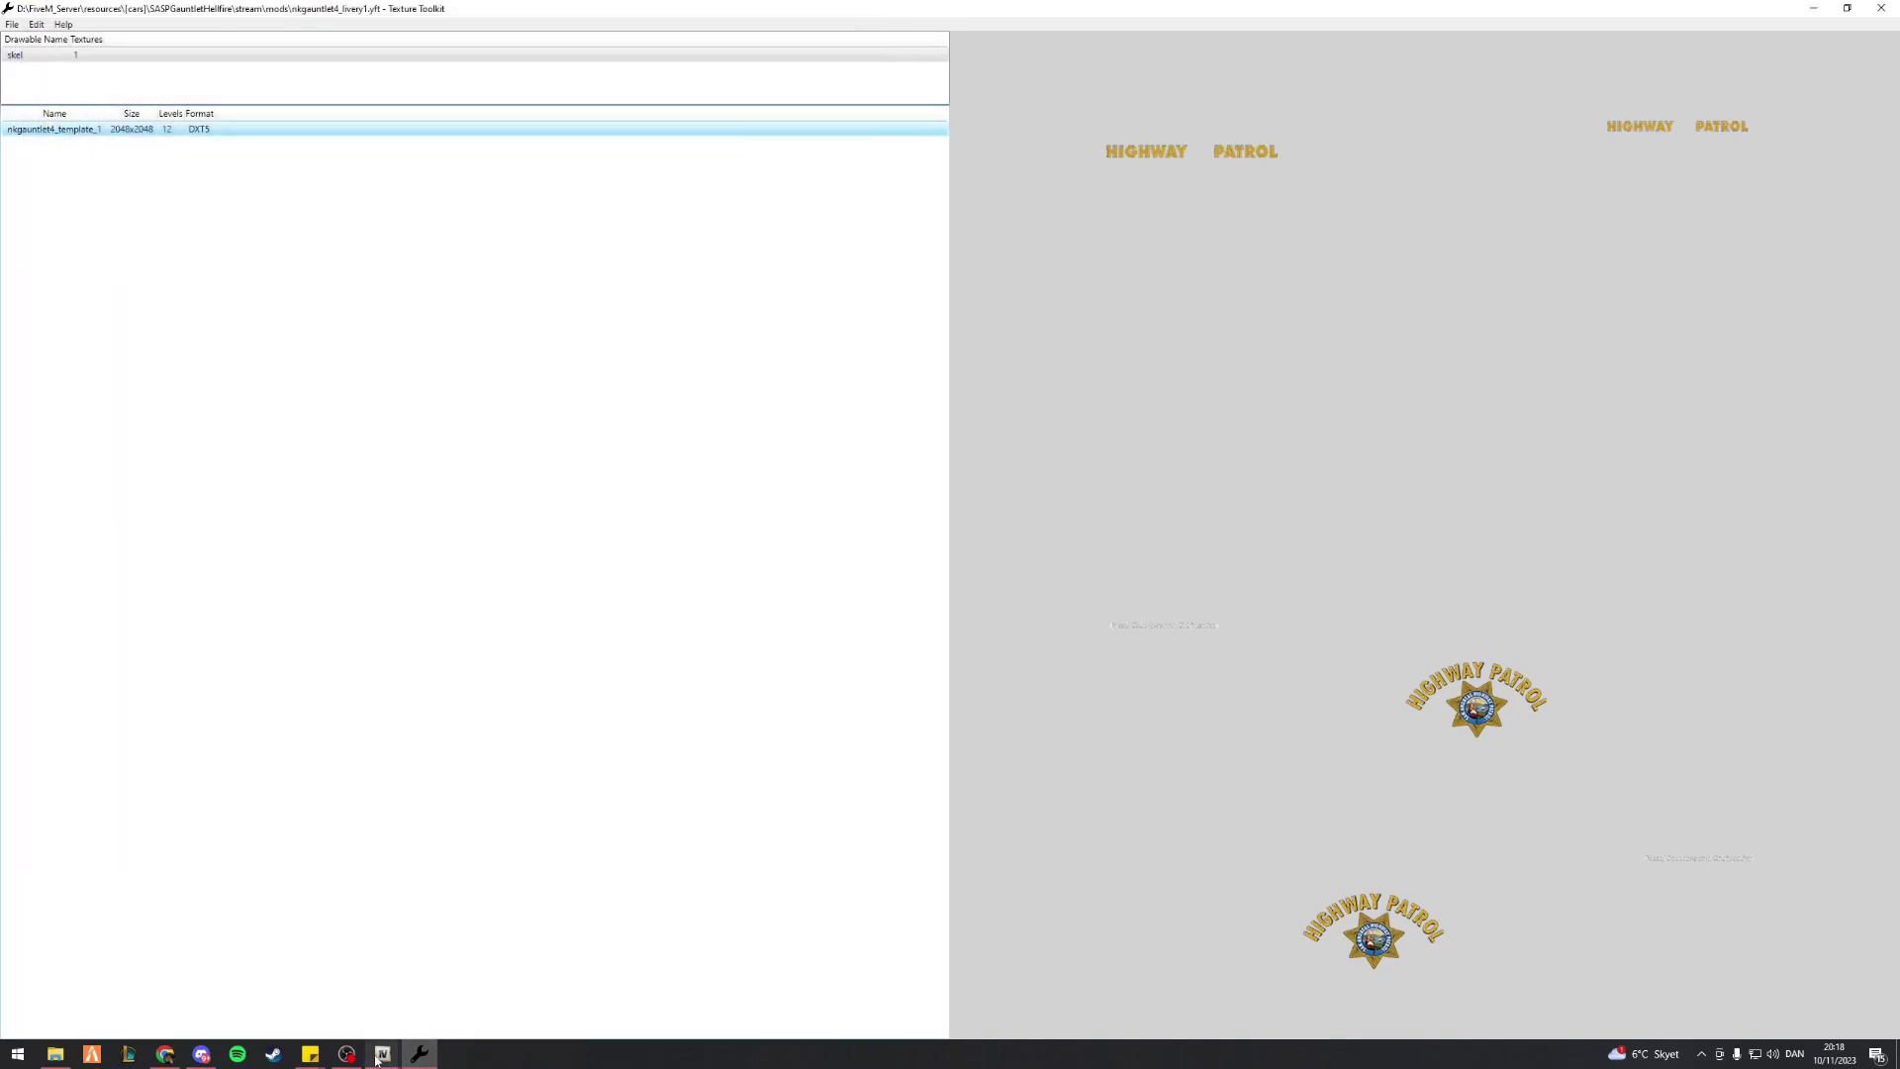
Navigate File Explorer to [cars] > SASPGauntletHellfire > stream > mods
{"action": "mouse_move", "coordinate": [377, 1057]}
{"action": "left_click", "coordinate": [416, 921]}
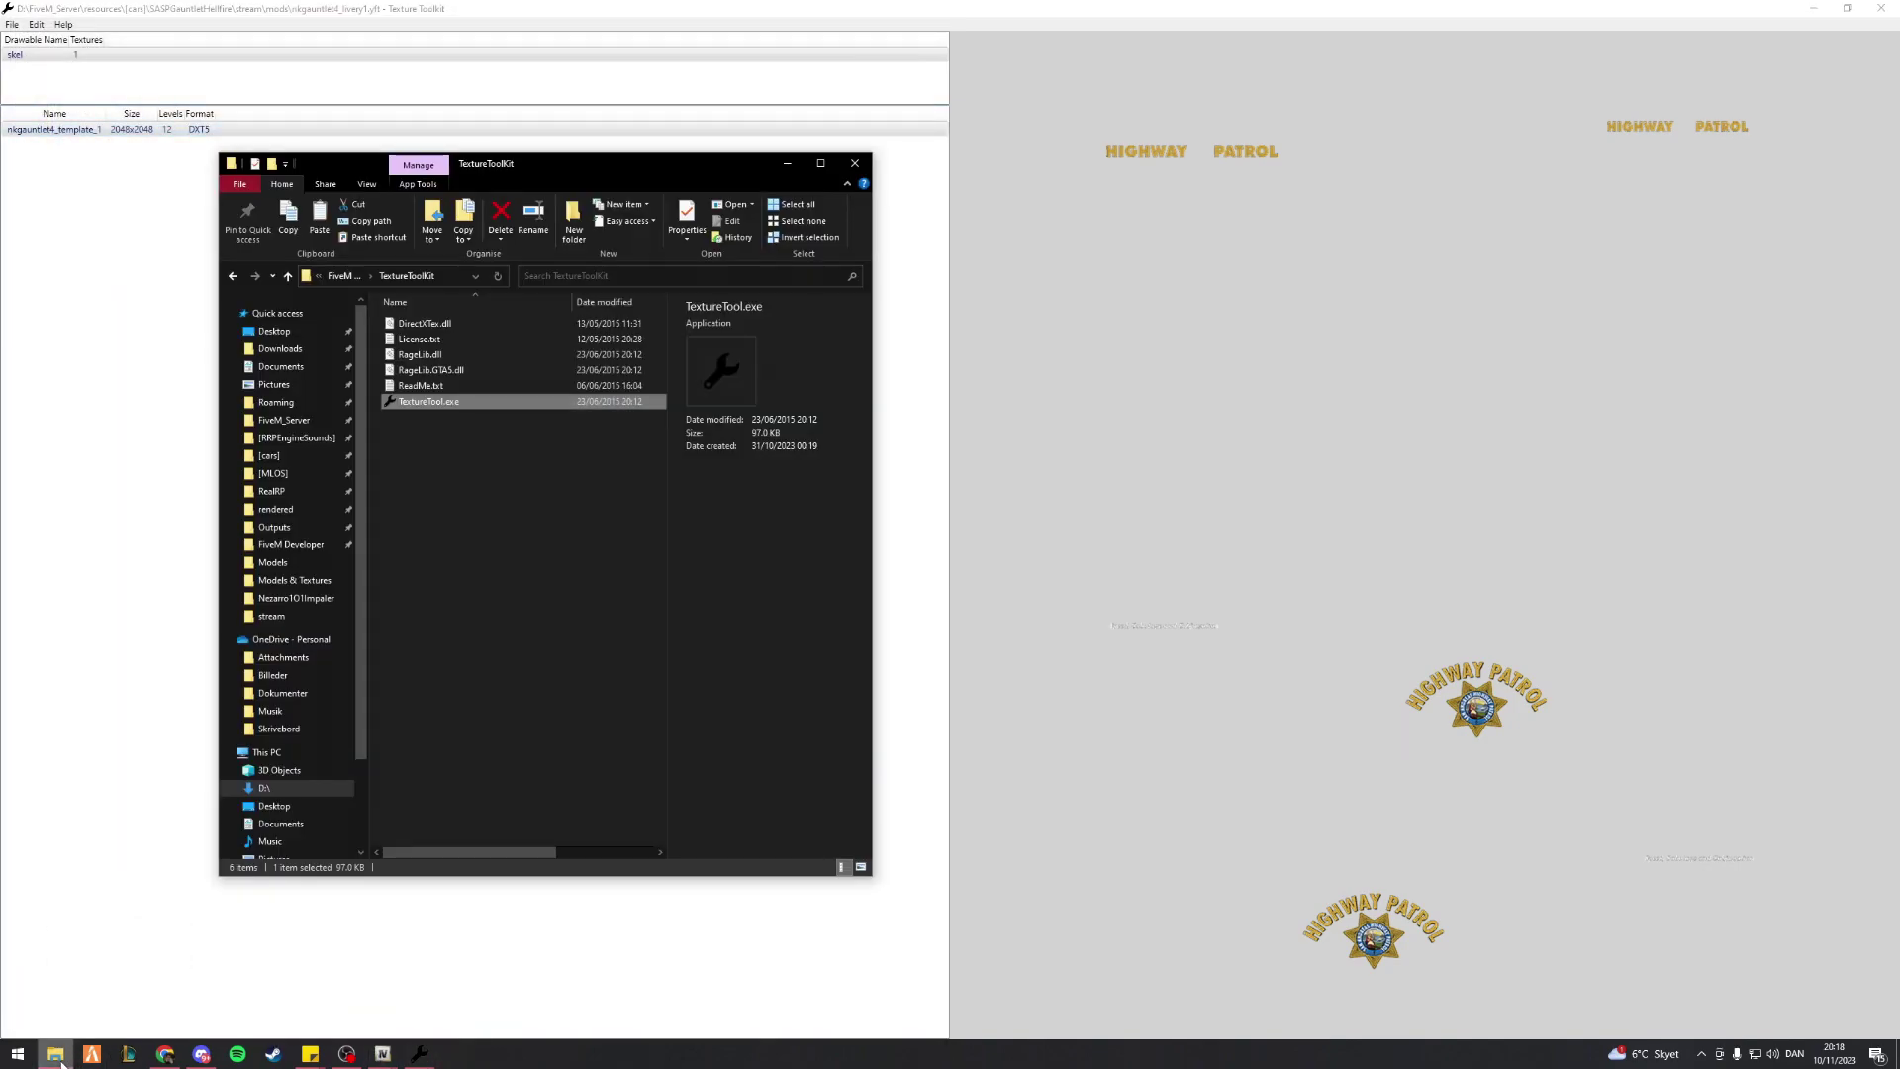
{"action": "left_click", "coordinate": [509, 585]}
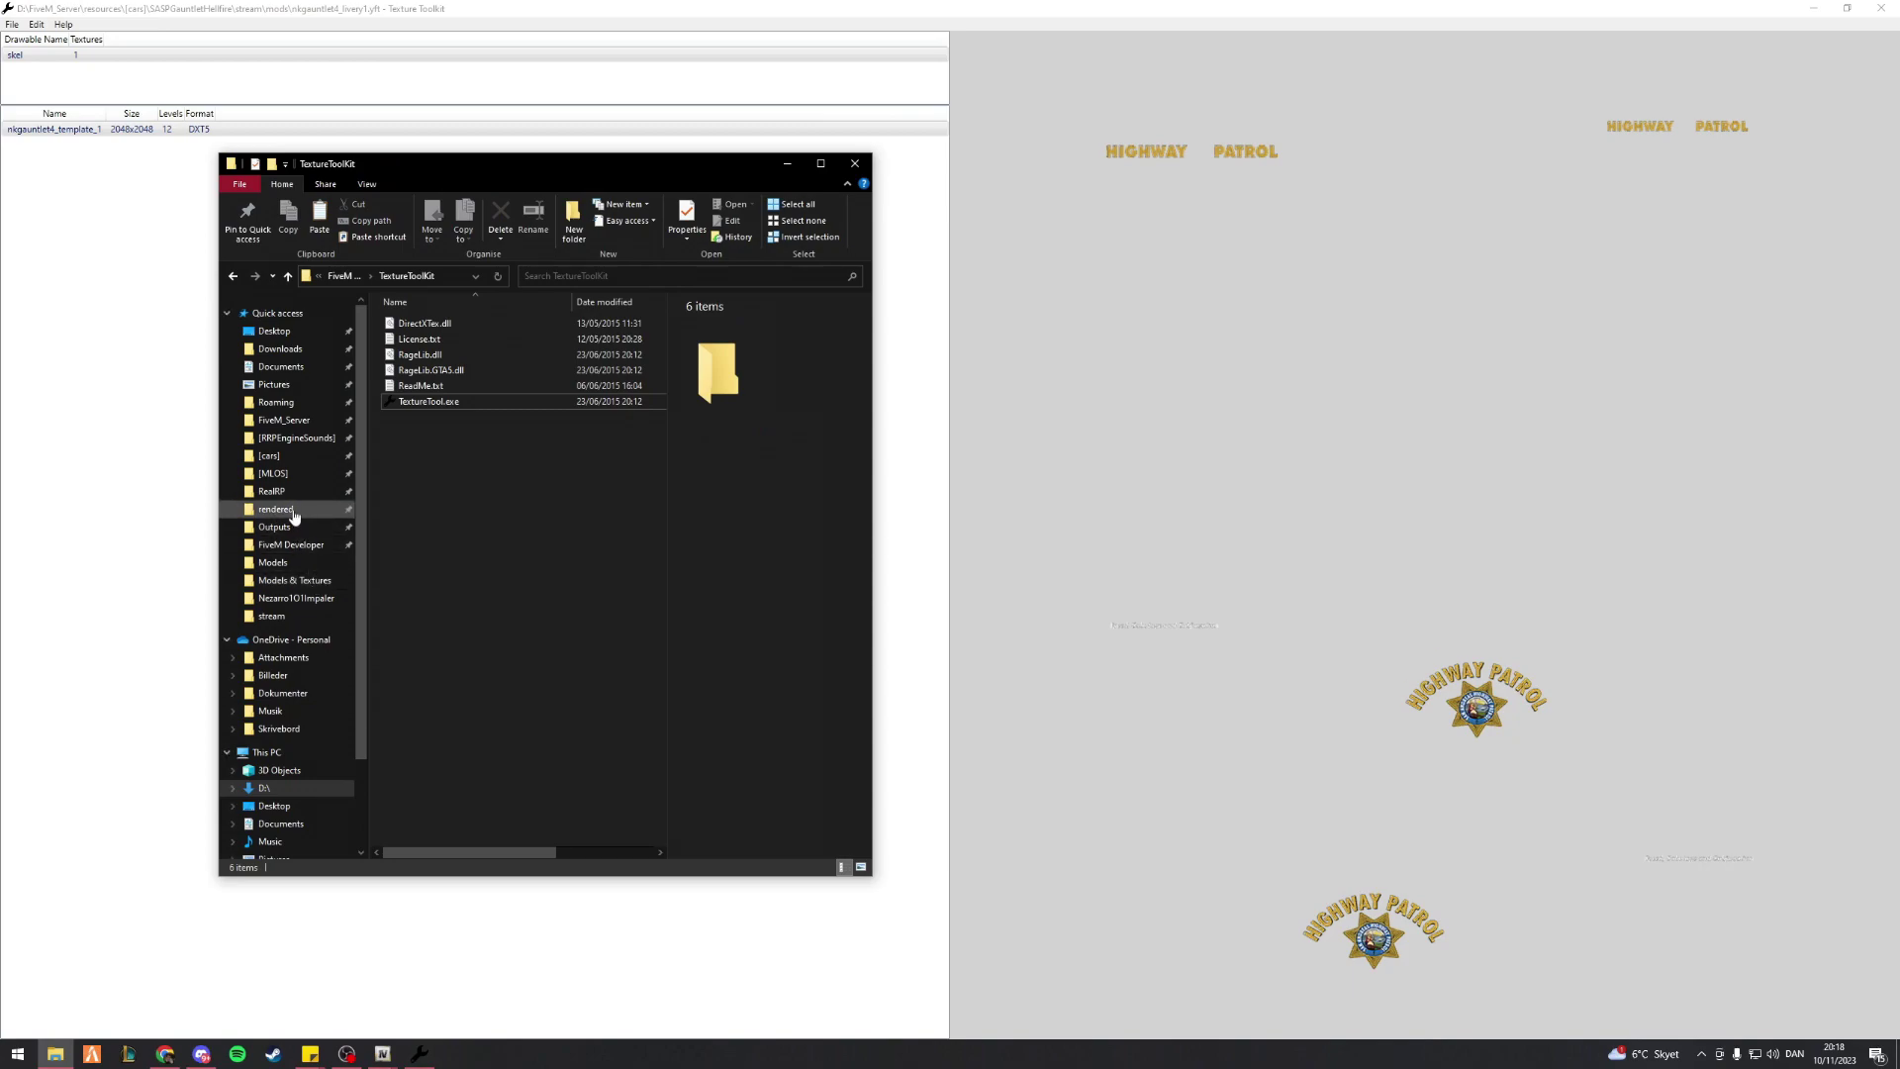
{"action": "left_click", "coordinate": [272, 456]}
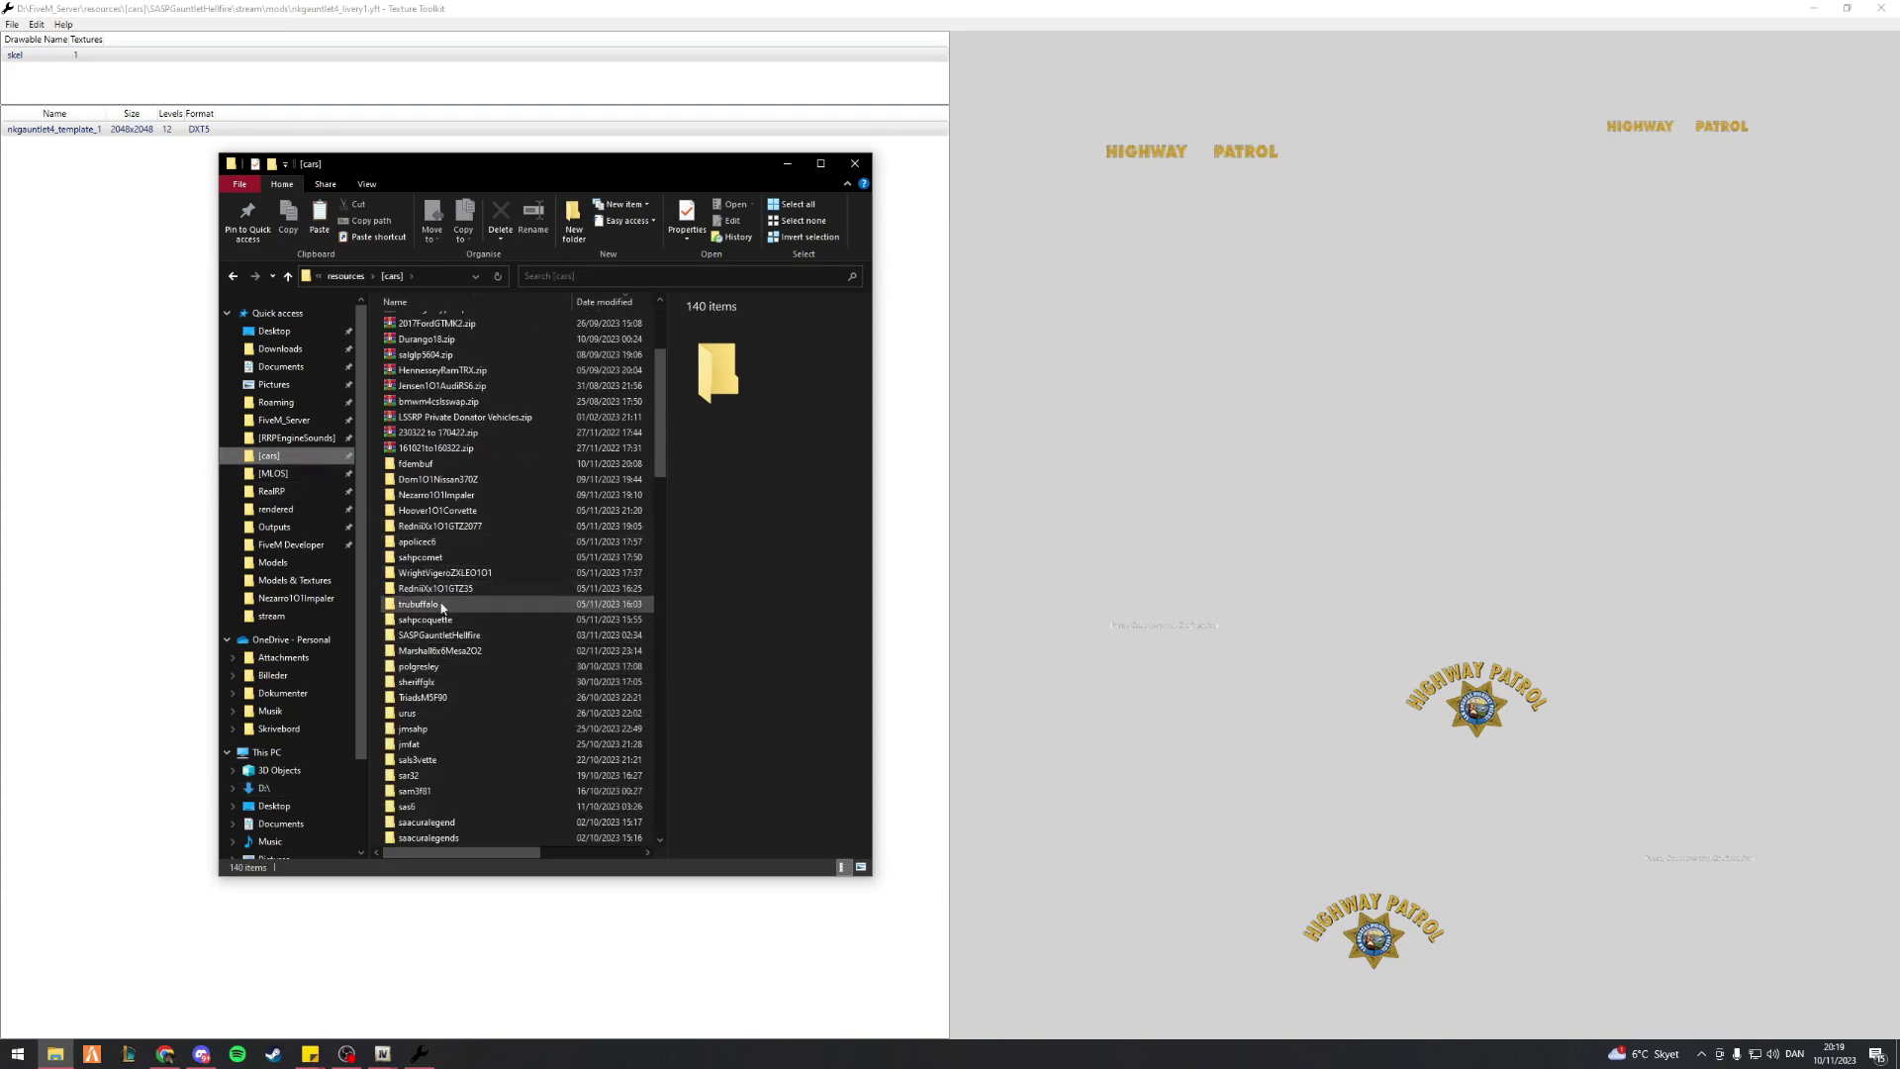
{"action": "double_click", "coordinate": [450, 635]}
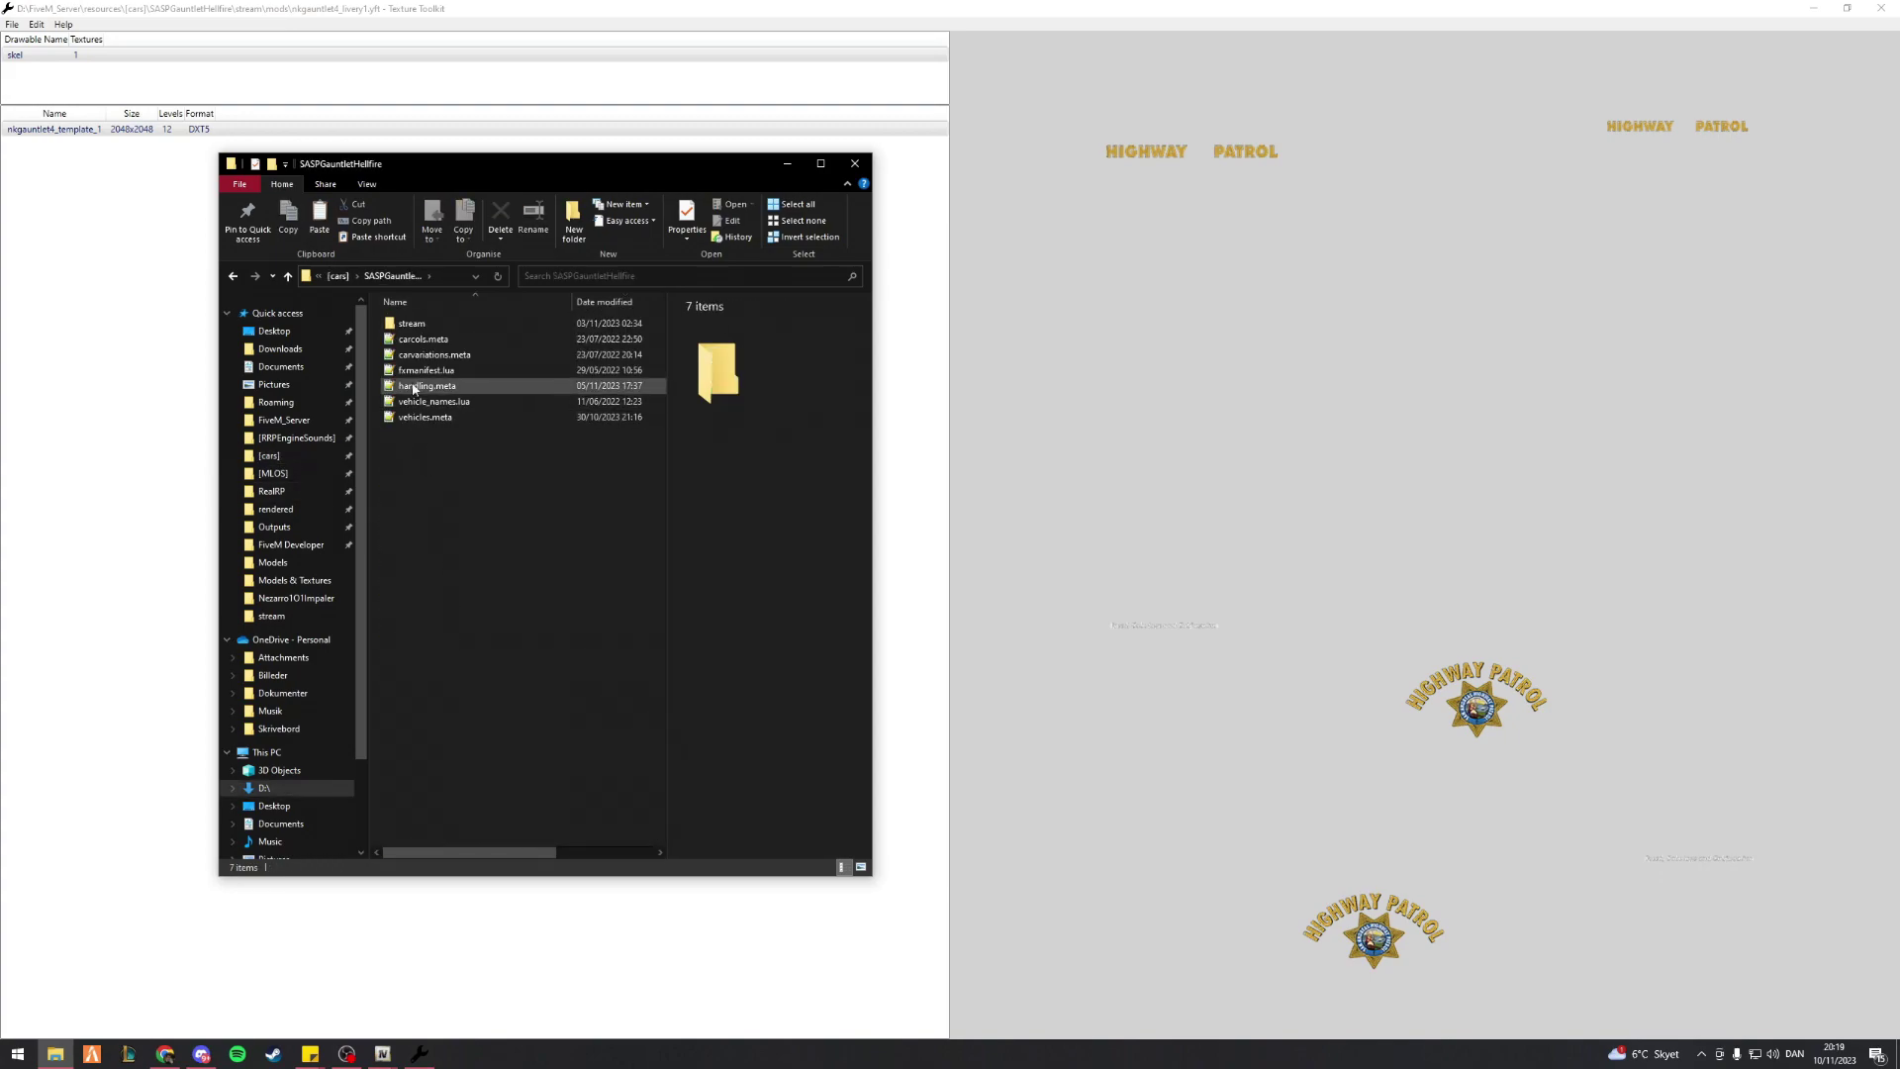
{"action": "double_click", "coordinate": [437, 323]}
{"action": "double_click", "coordinate": [433, 326]}
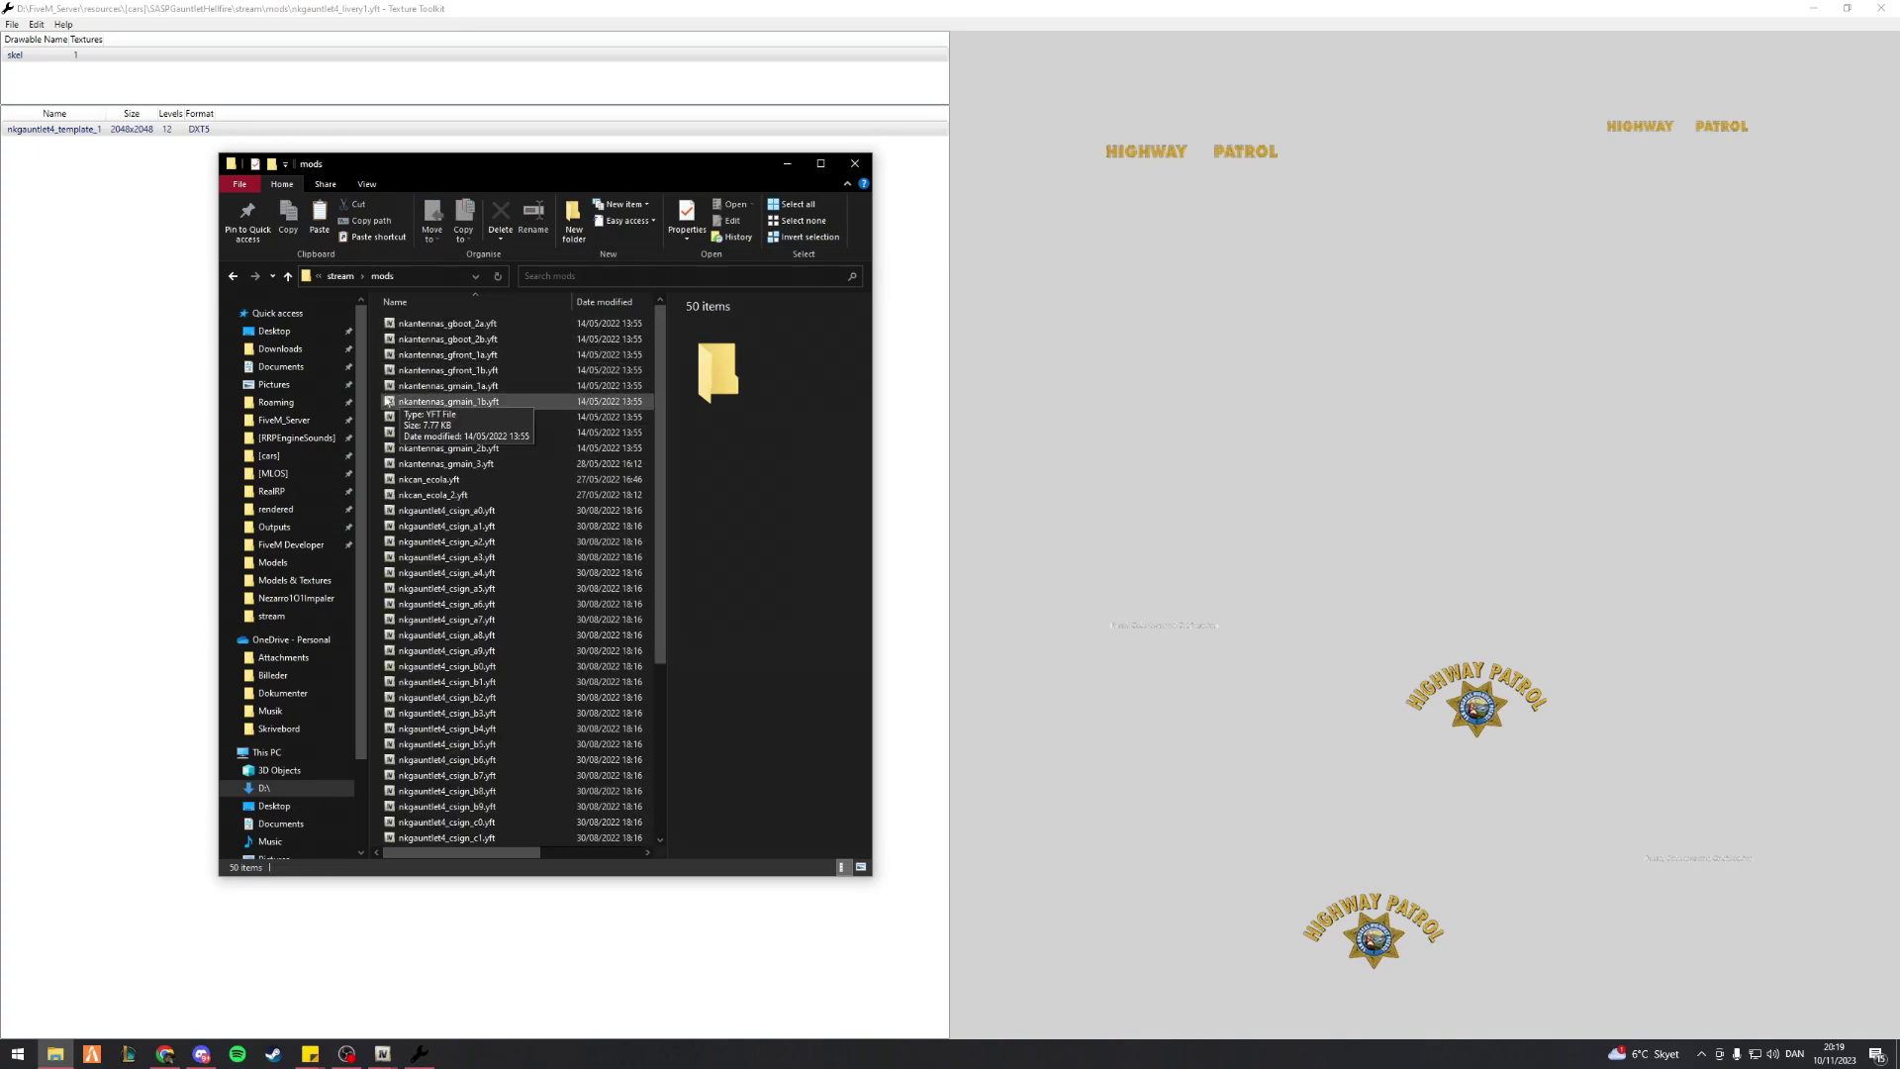
Sort the mods folder by type and select nkgauntlet4_template_1.dds
{"action": "right_click", "coordinate": [377, 401]}
{"action": "mouse_move", "coordinate": [392, 425]}
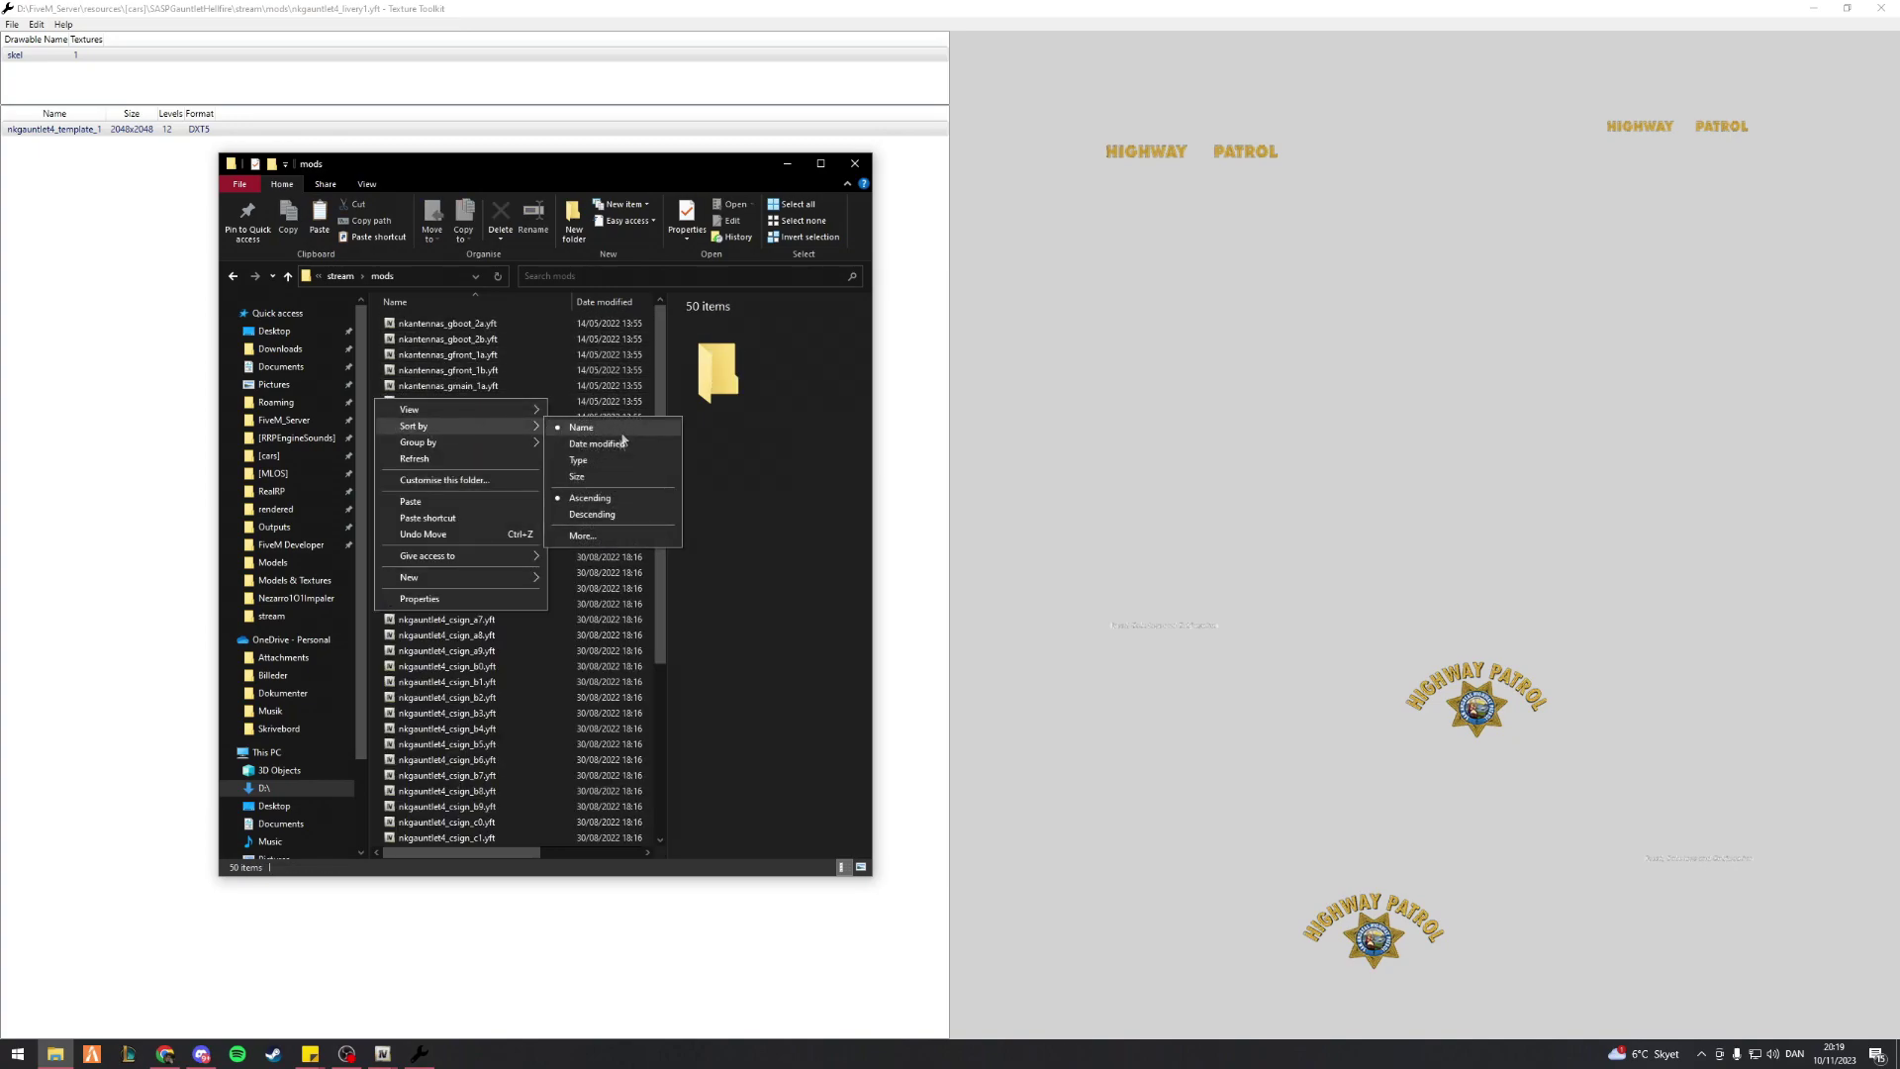
{"action": "left_click", "coordinate": [600, 461]}
{"action": "left_click", "coordinate": [445, 325]}
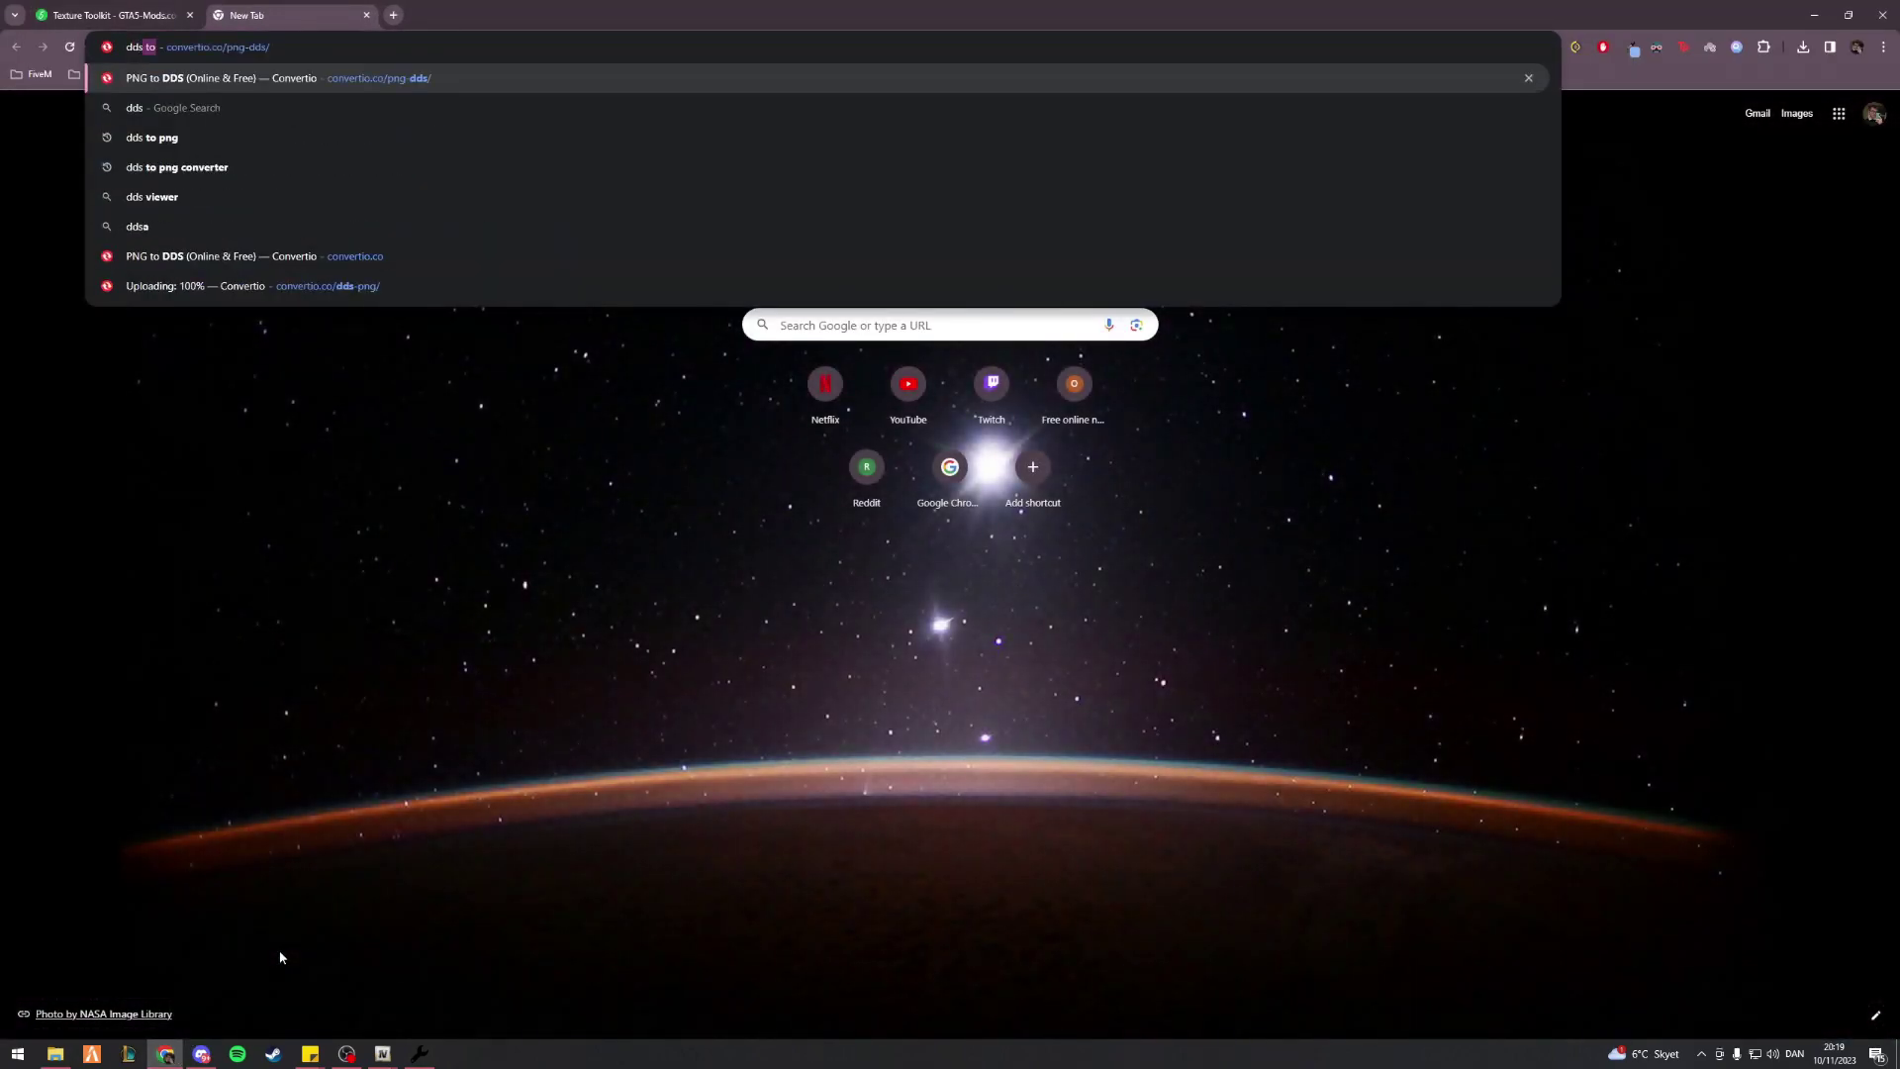
Open Convertio's converter page and set DDS as the source format
{"action": "key", "text": "Return"}
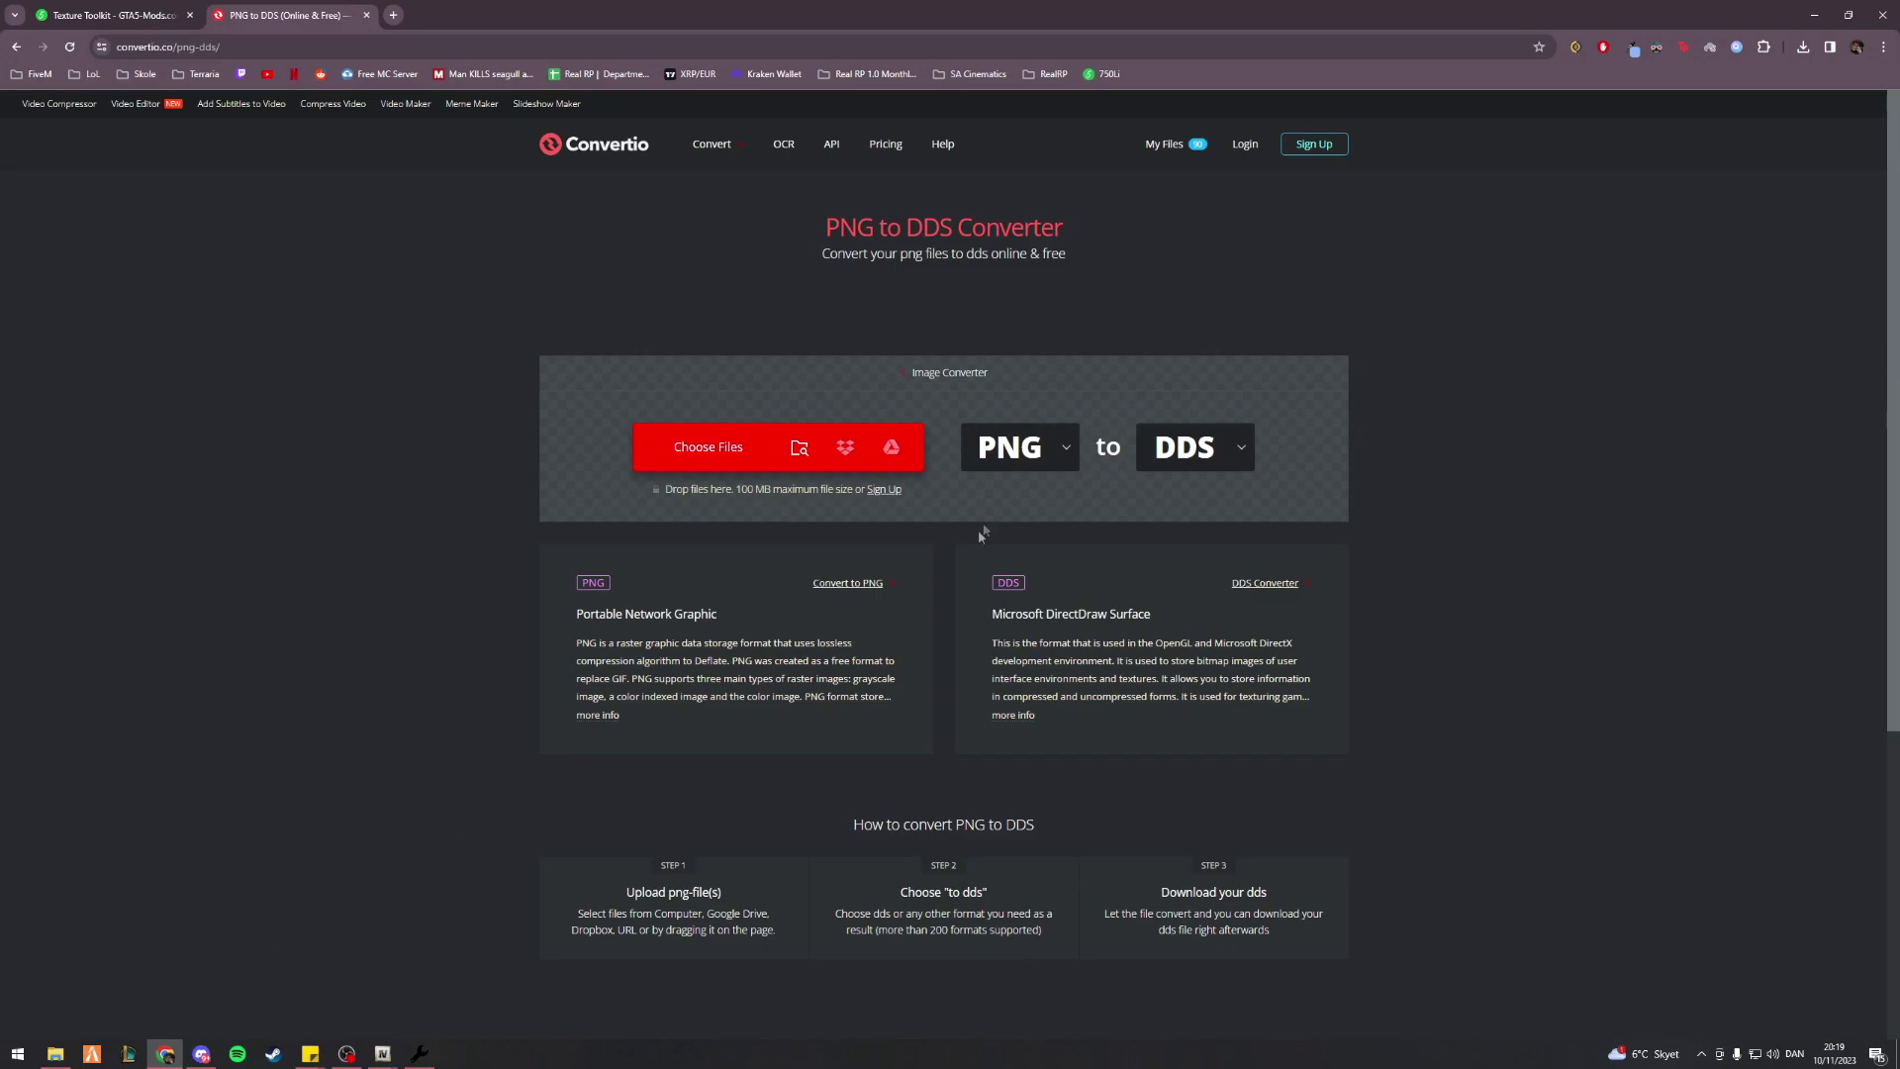
{"action": "left_click", "coordinate": [1059, 443]}
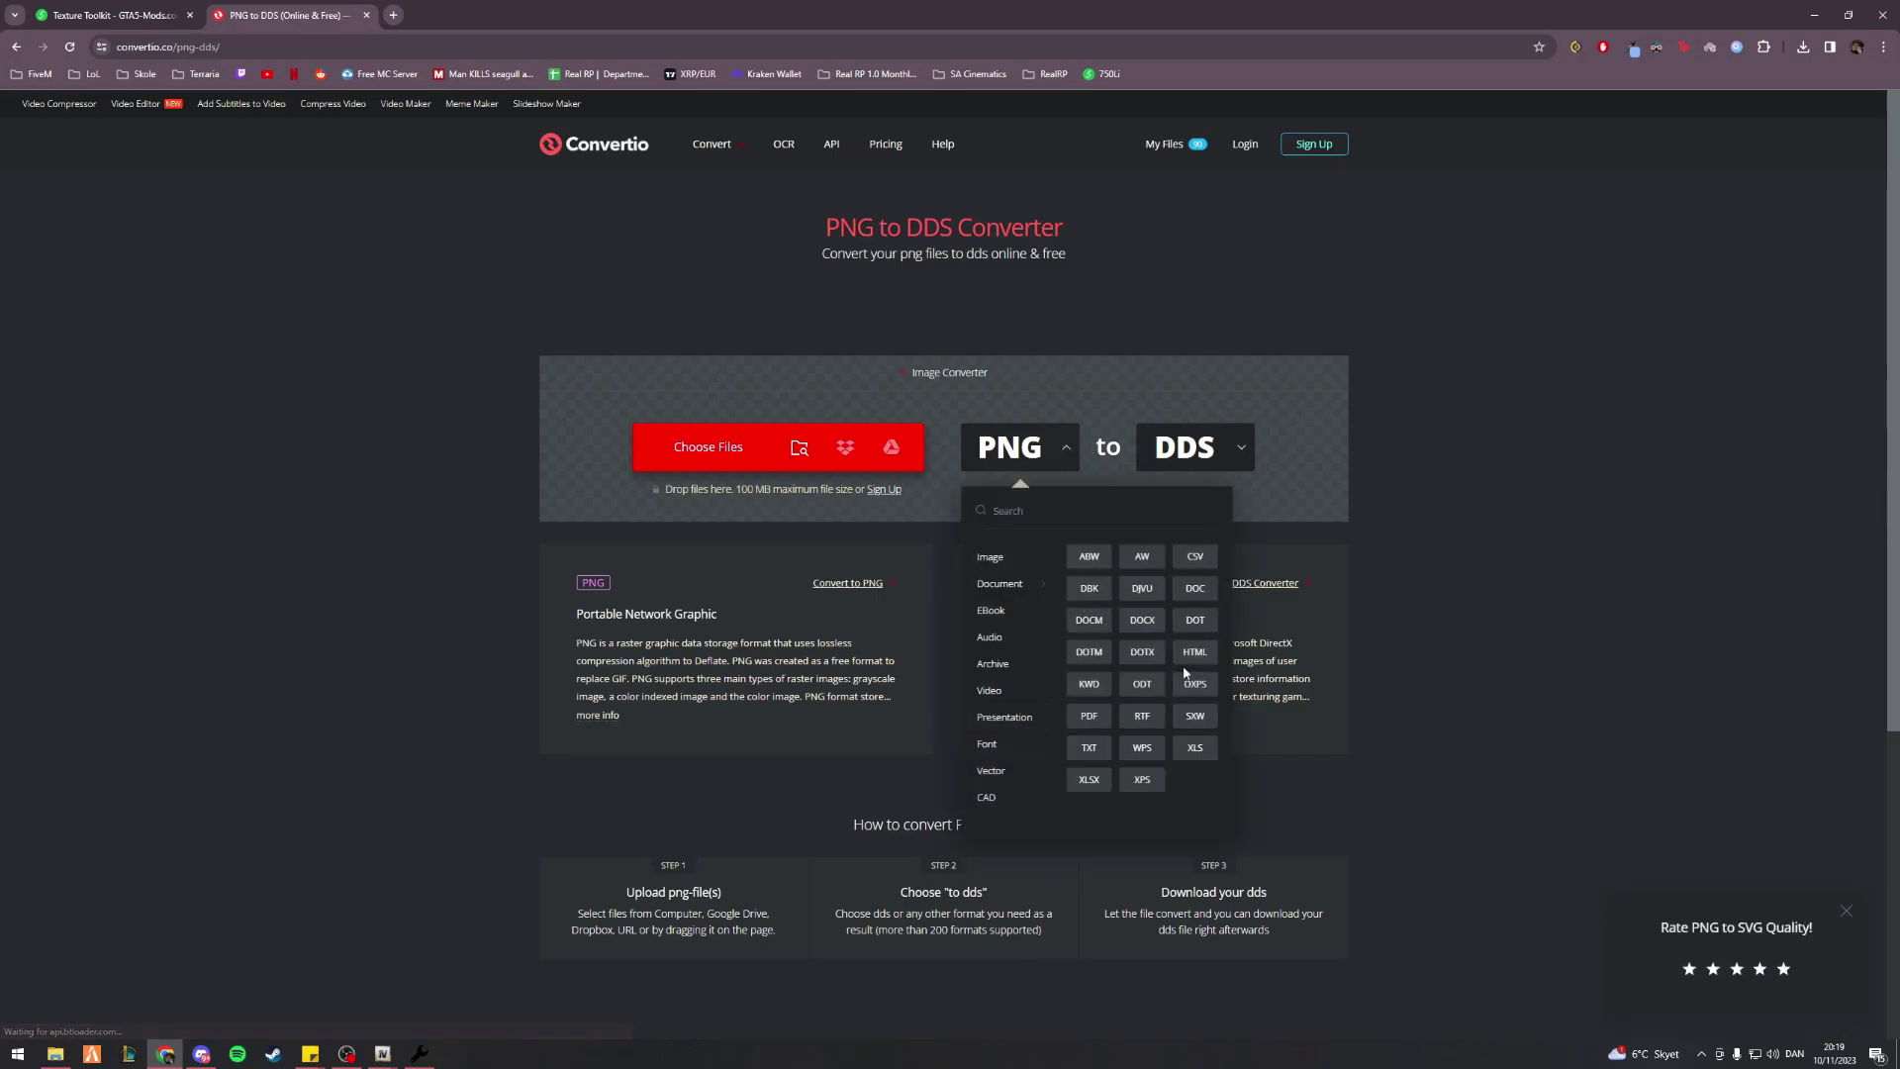
{"action": "mouse_move", "coordinate": [998, 562]}
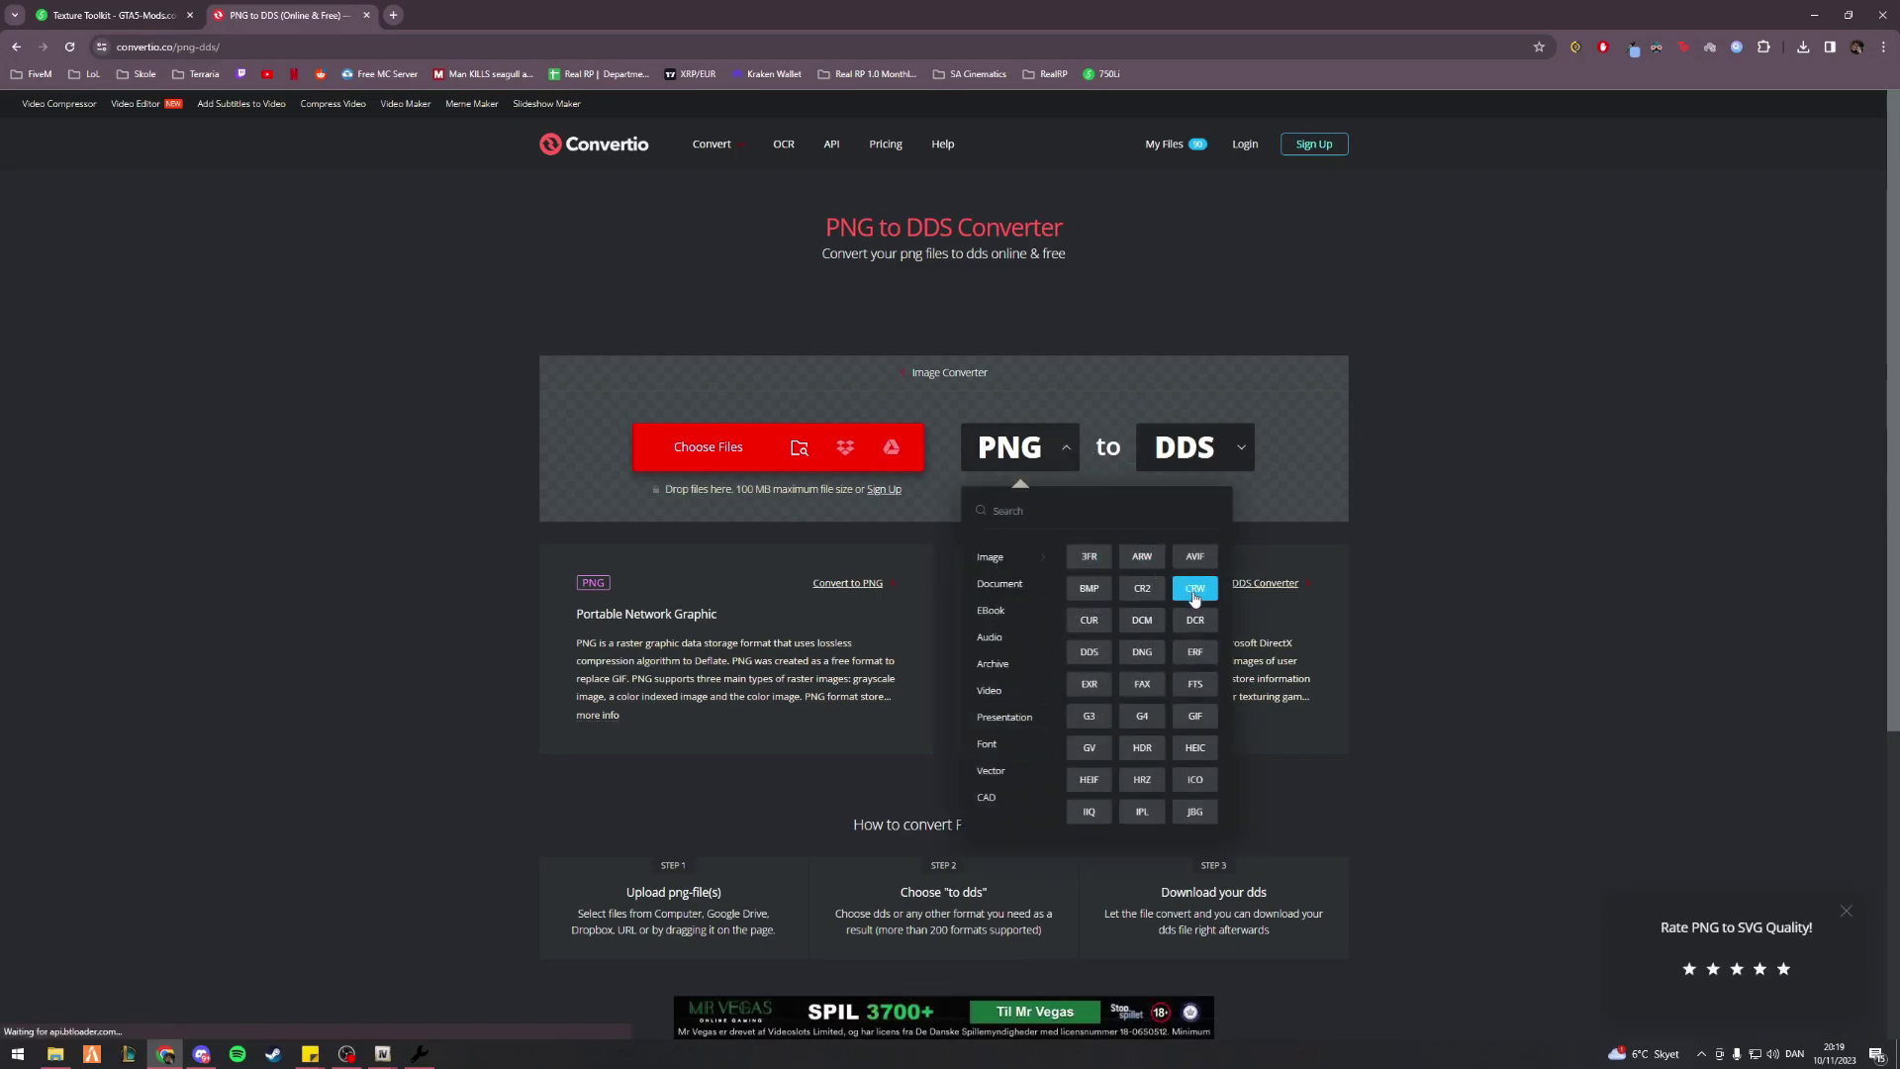
{"action": "left_click", "coordinate": [1089, 651]}
Upload nkgauntlet4_template_1.dds from the car's stream mods folder and start the PNG conversion
{"action": "left_click", "coordinate": [800, 447]}
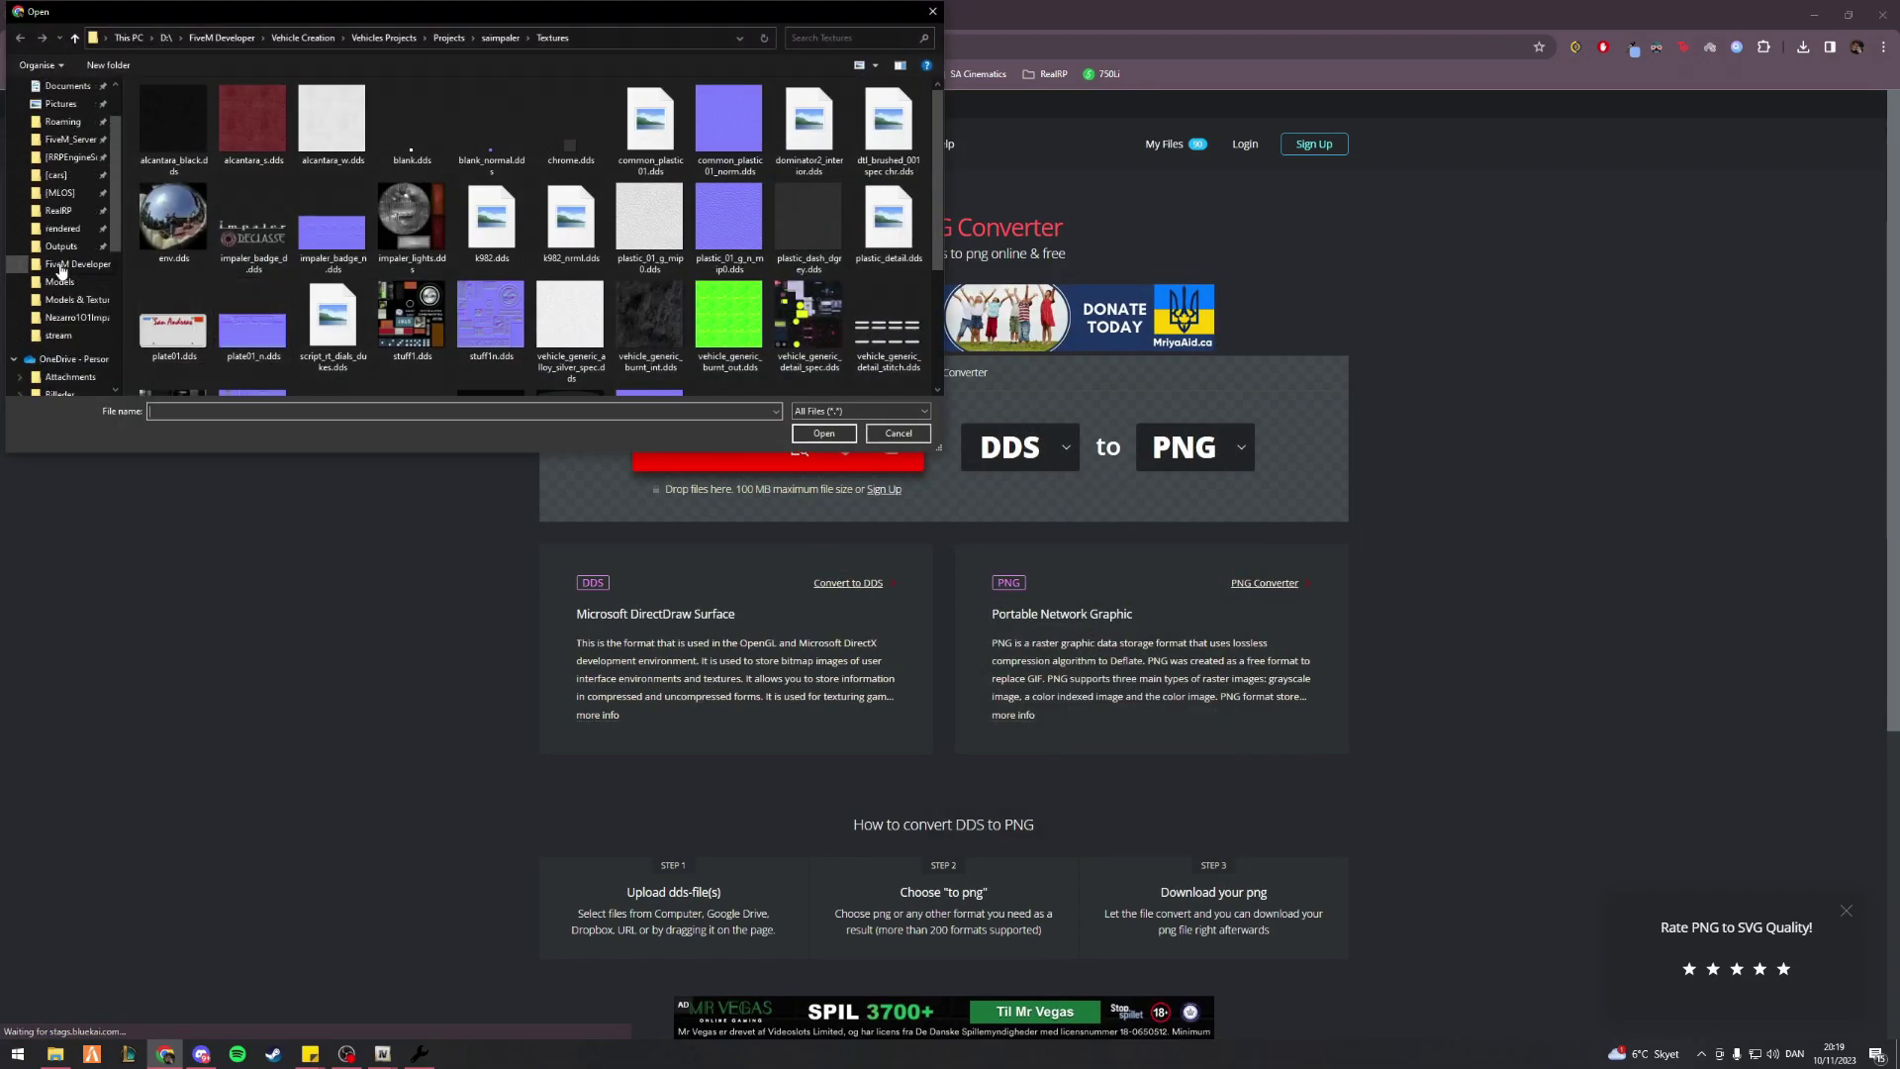
{"action": "left_click", "coordinate": [57, 176]}
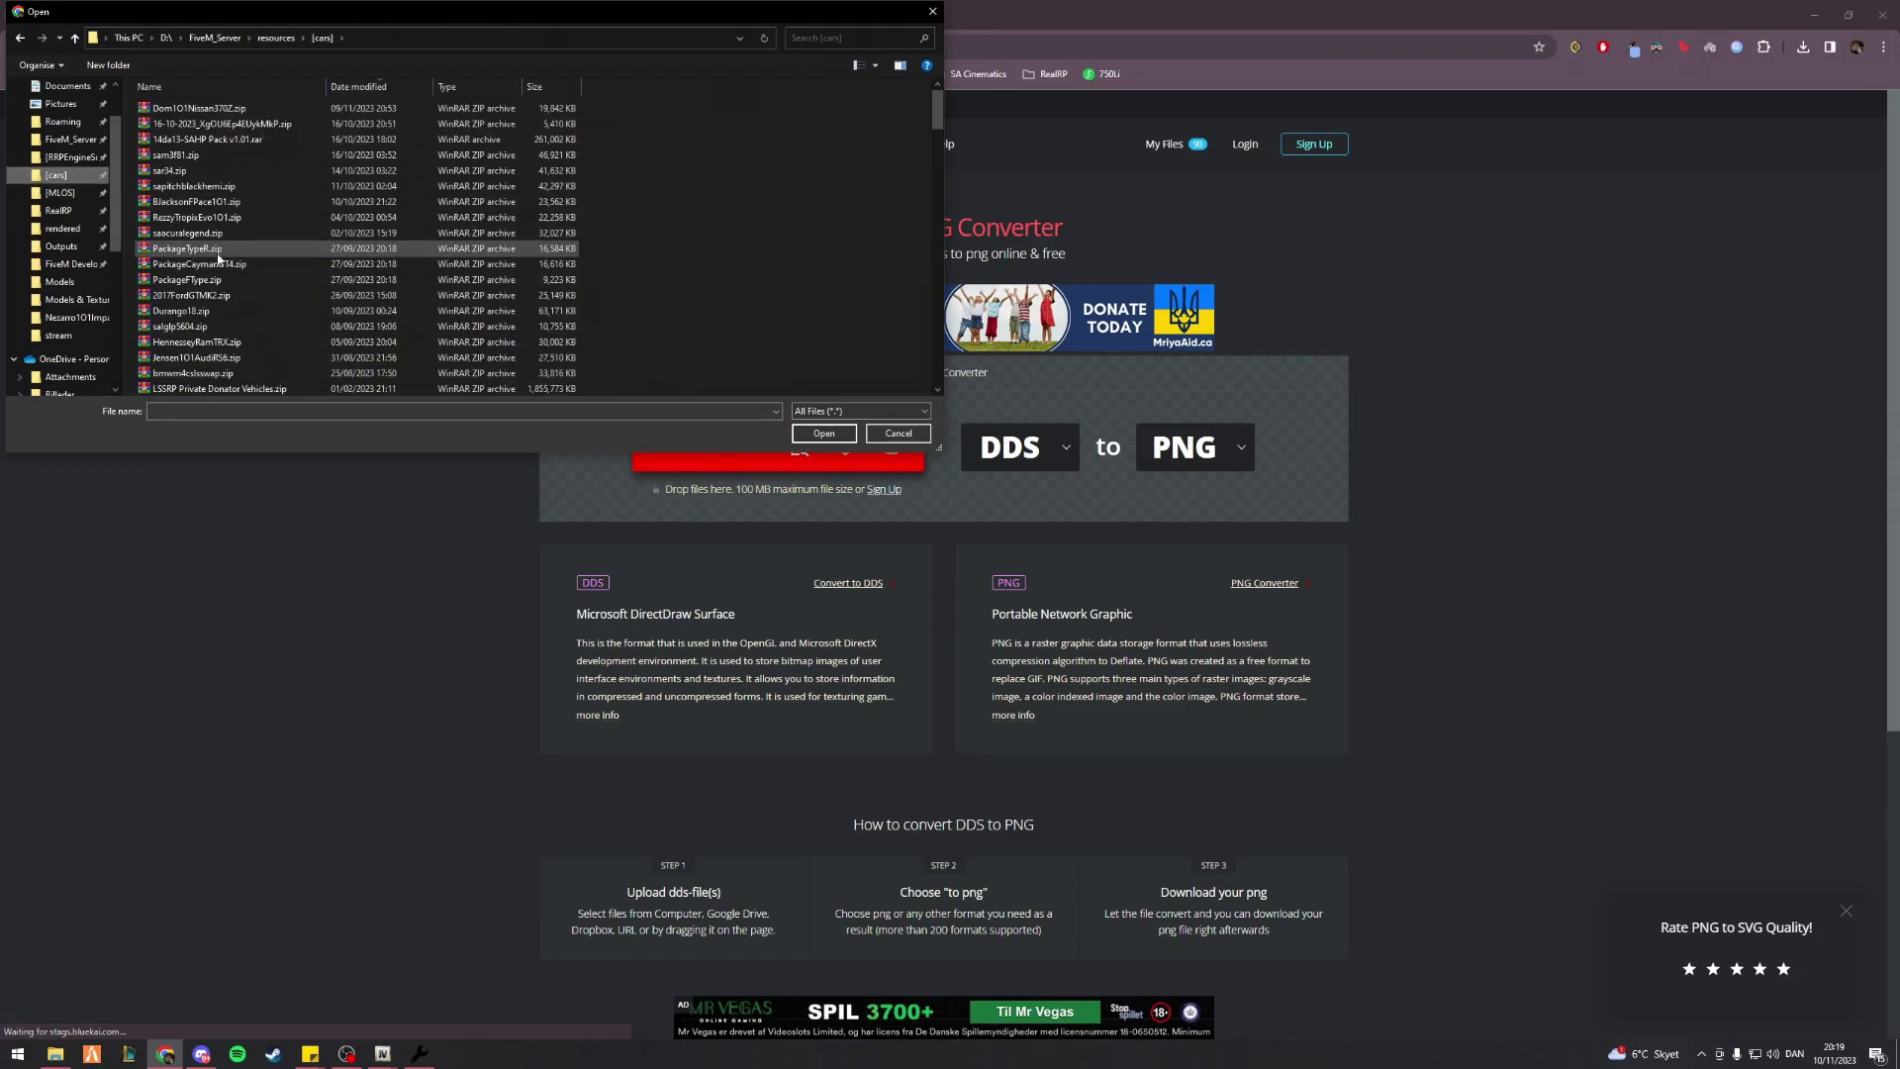
{"action": "scroll", "coordinate": [220, 267], "scroll_direction": "down", "scroll_amount": 3}
{"action": "double_click", "coordinate": [213, 263]}
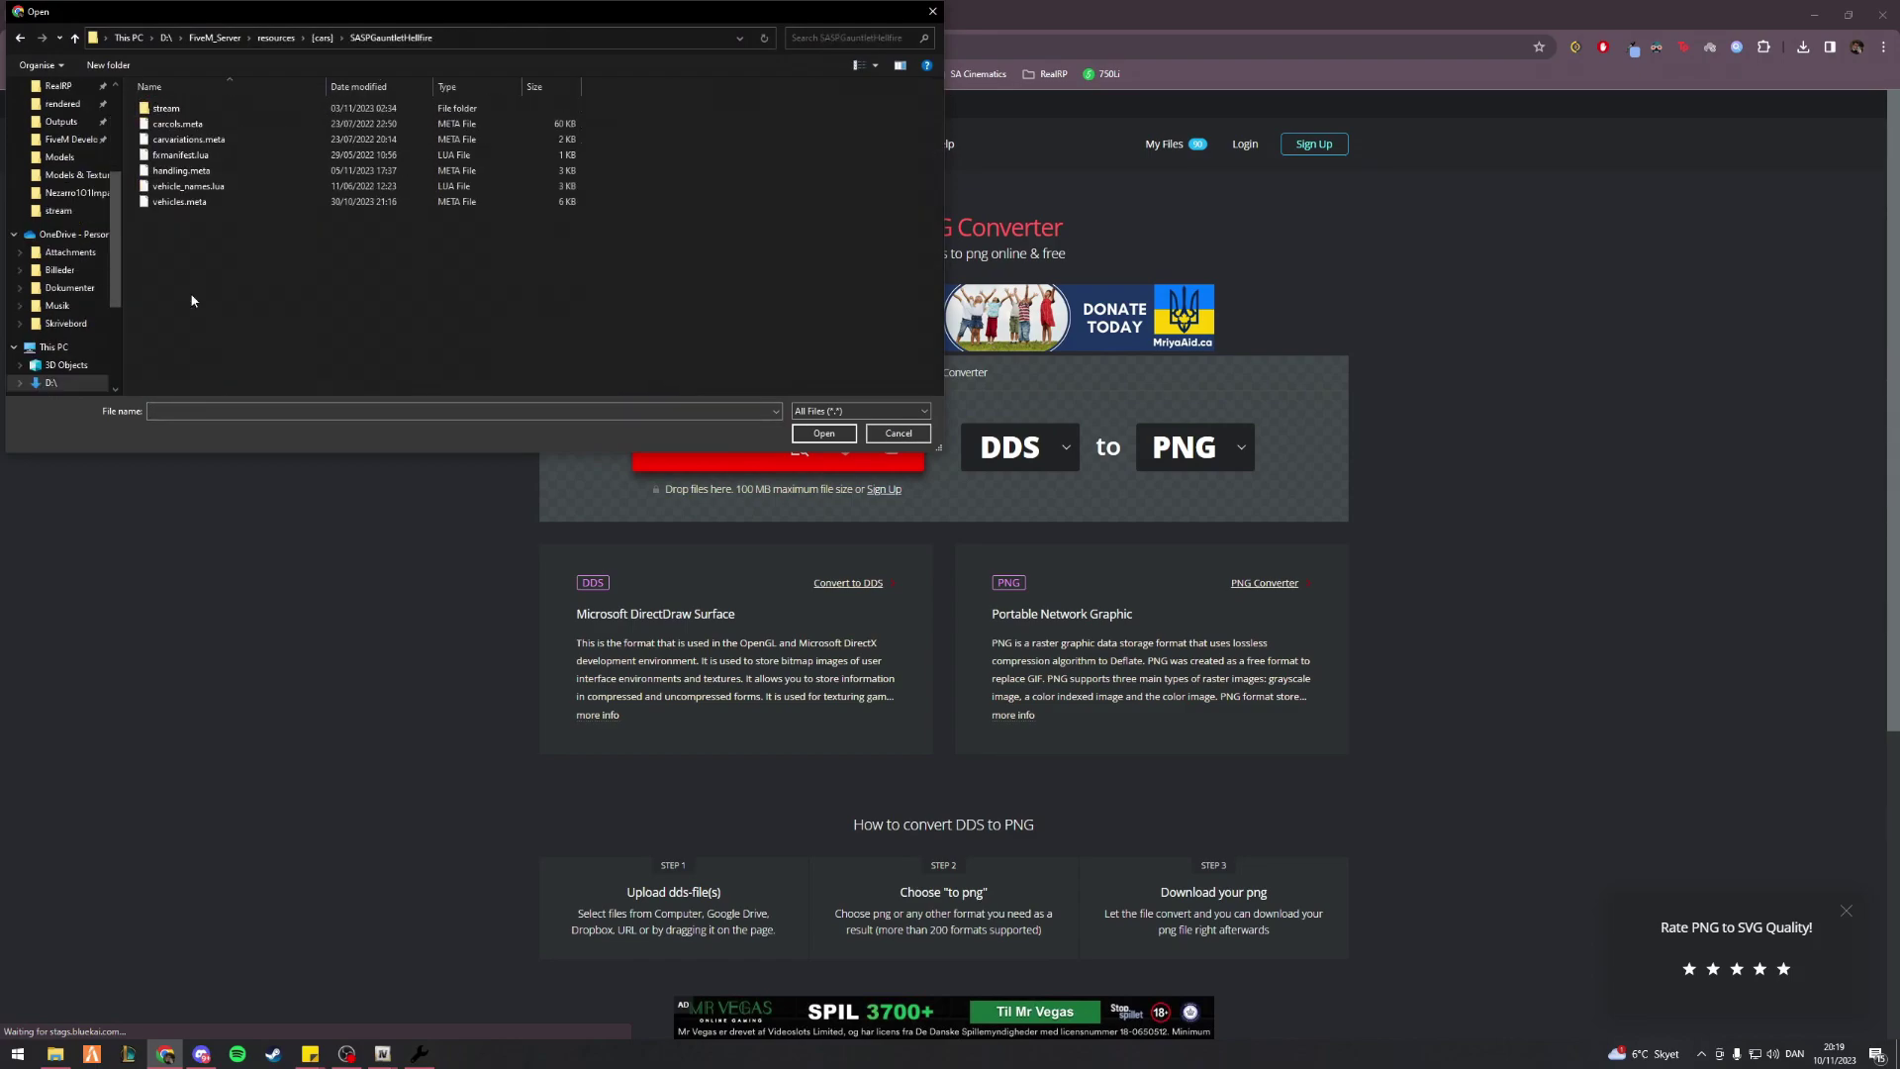
{"action": "double_click", "coordinate": [181, 113]}
{"action": "double_click", "coordinate": [183, 139]}
{"action": "scroll", "coordinate": [218, 317], "scroll_direction": "down", "scroll_amount": 10}
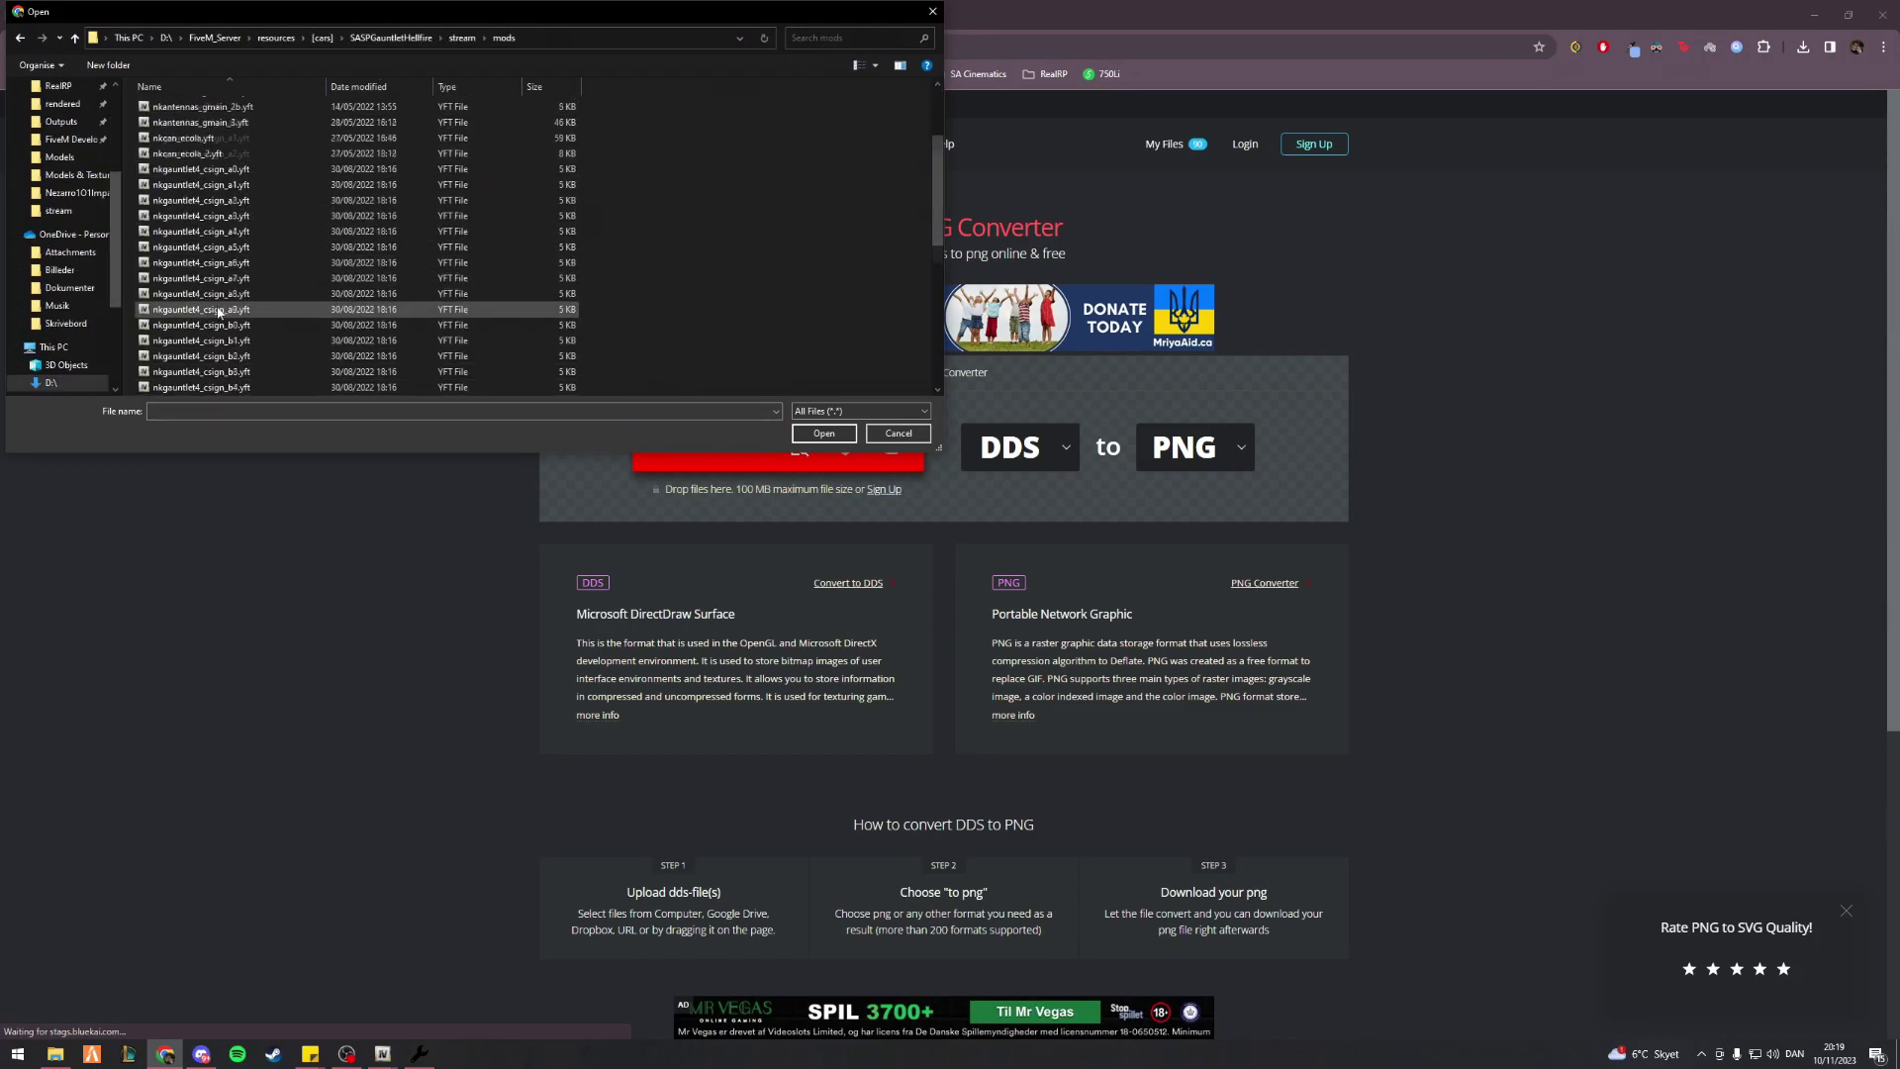
{"action": "left_click", "coordinate": [208, 371]}
{"action": "left_click", "coordinate": [824, 433]}
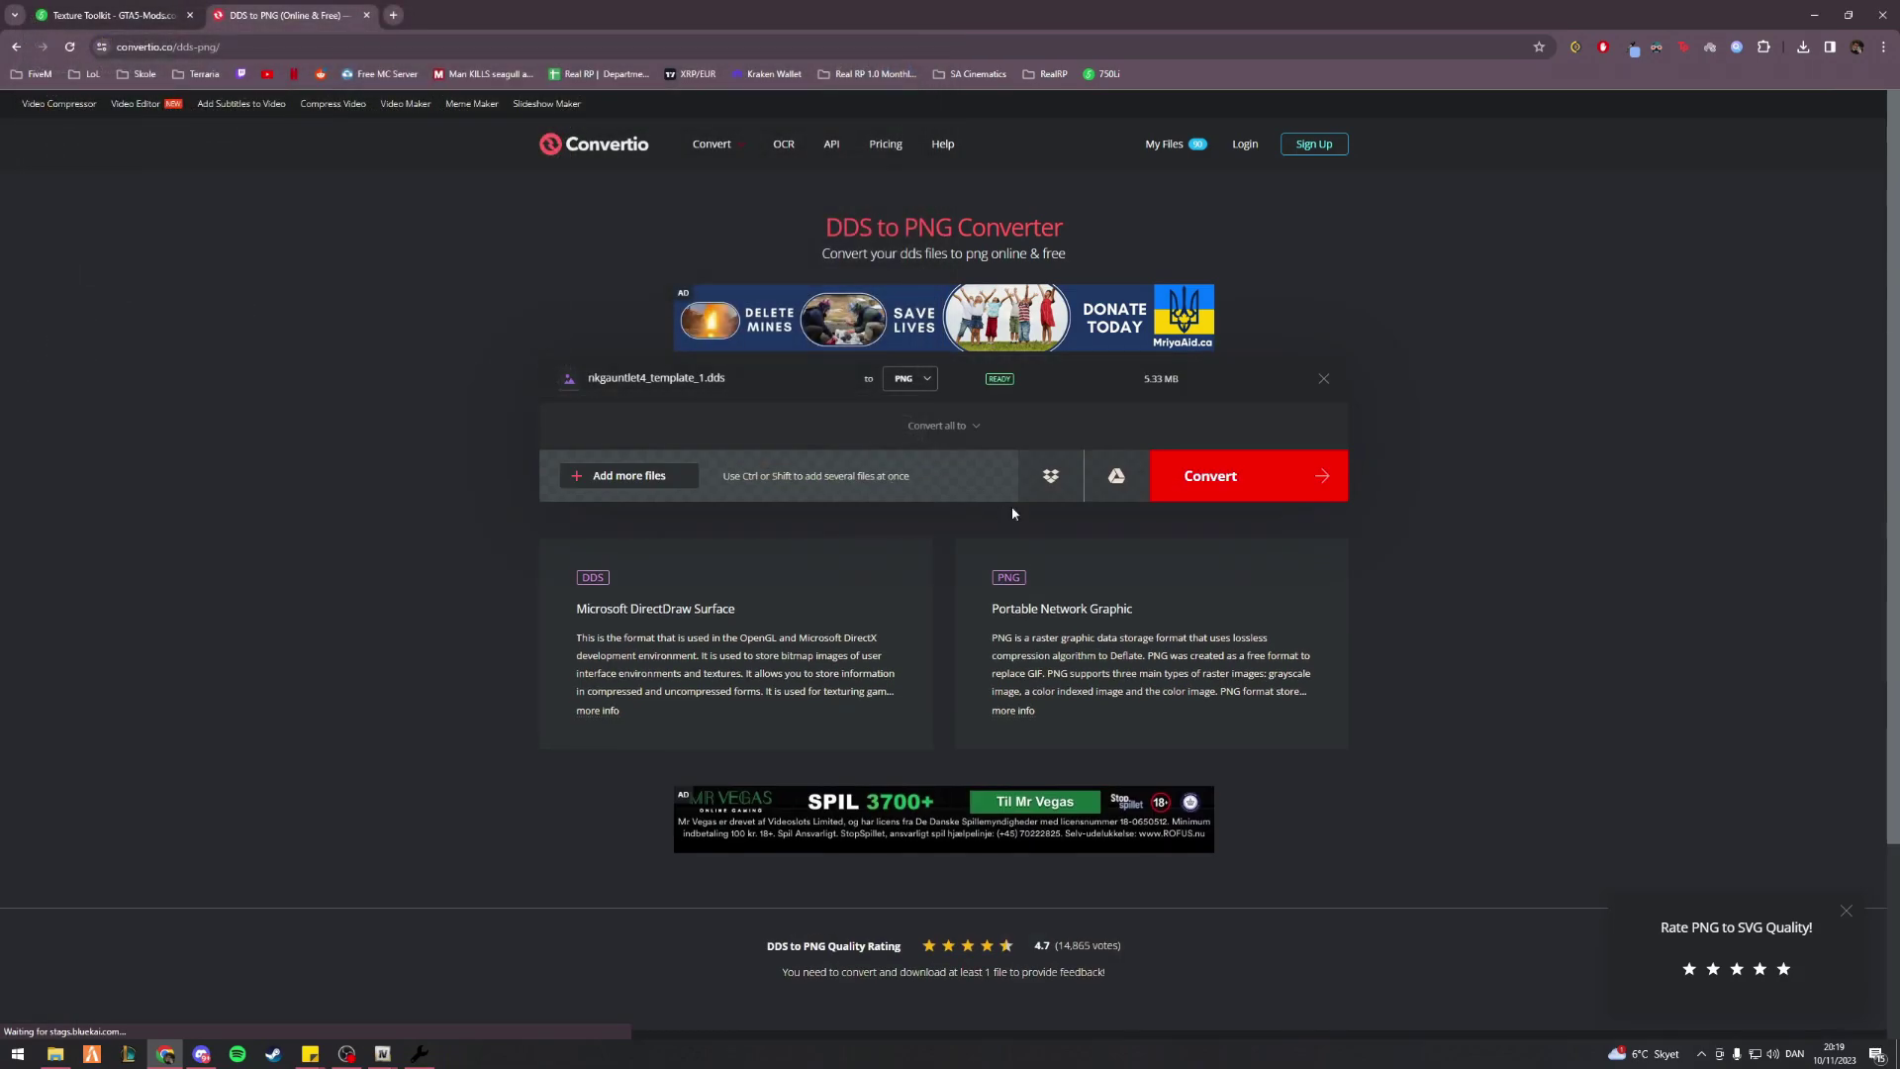
{"action": "left_click", "coordinate": [1223, 499]}
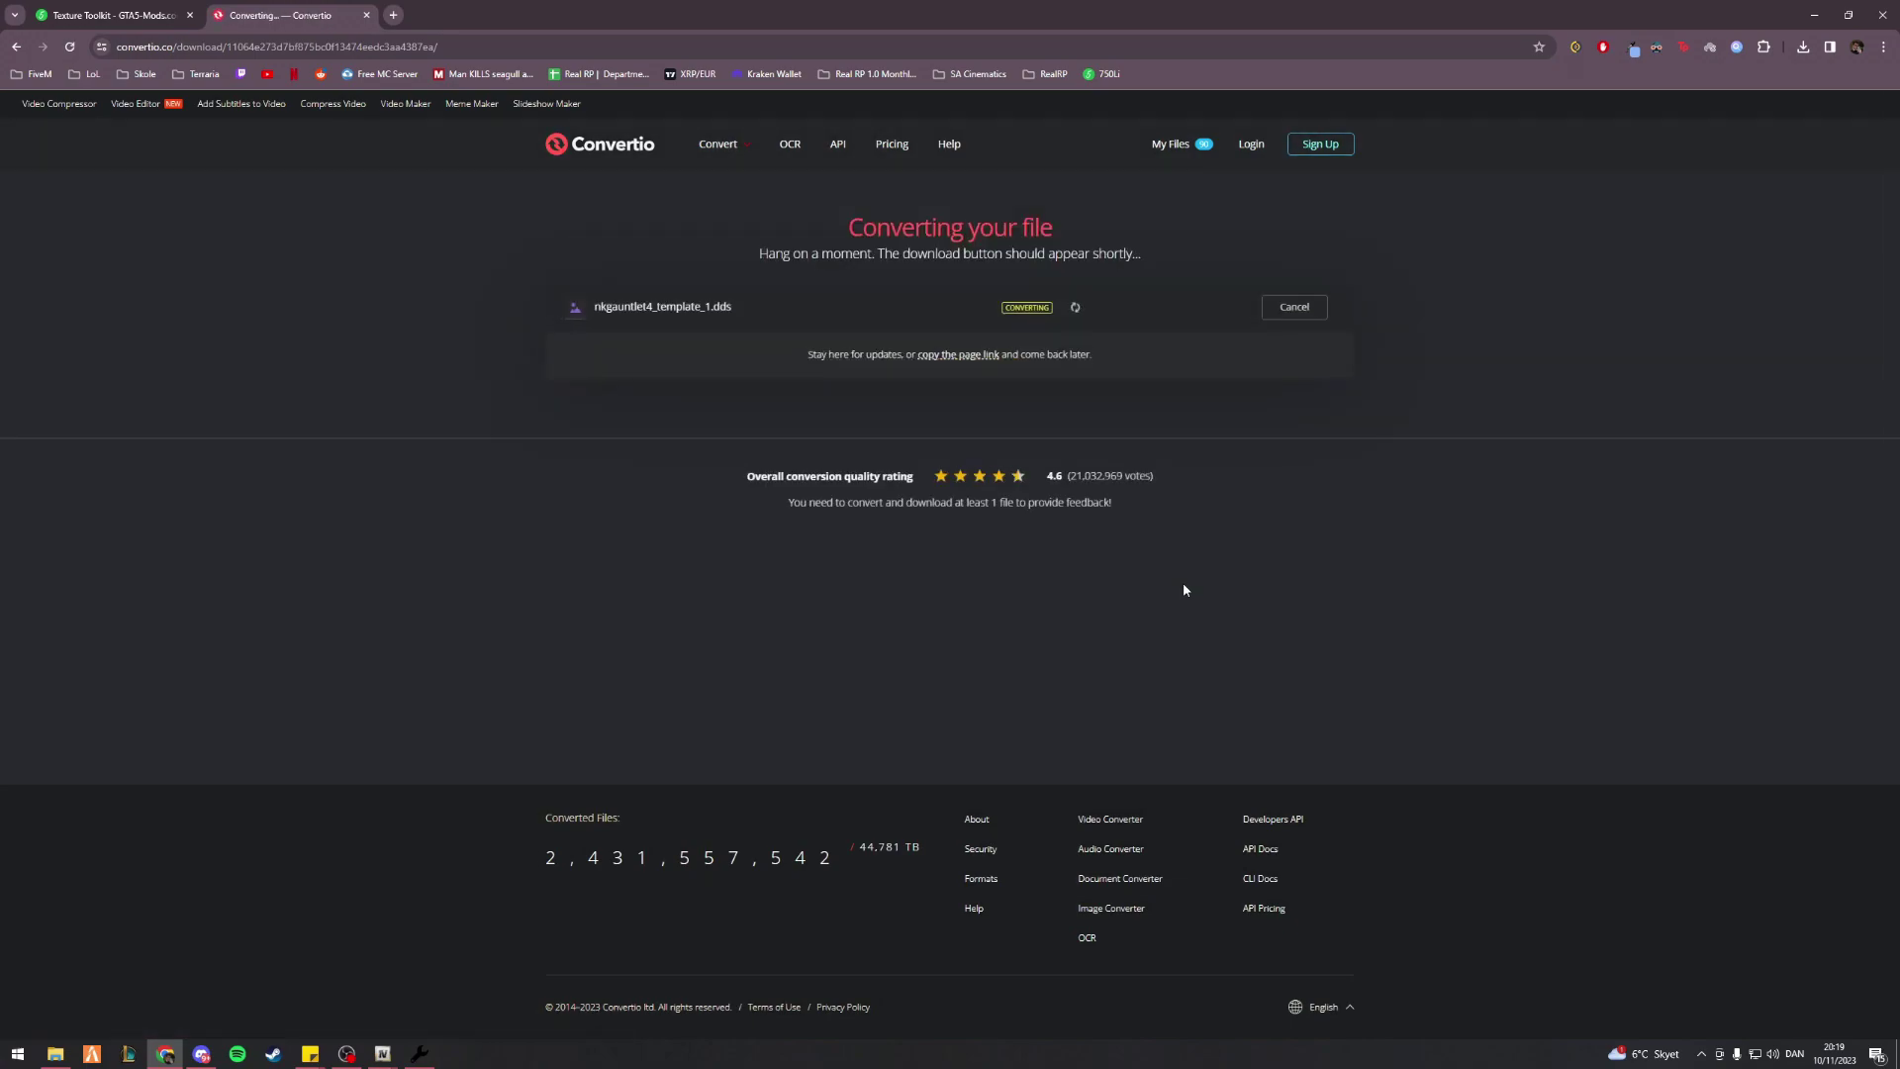
Launch Krita from Start search
{"action": "key", "text": "super"}
{"action": "type", "text": "krita"}
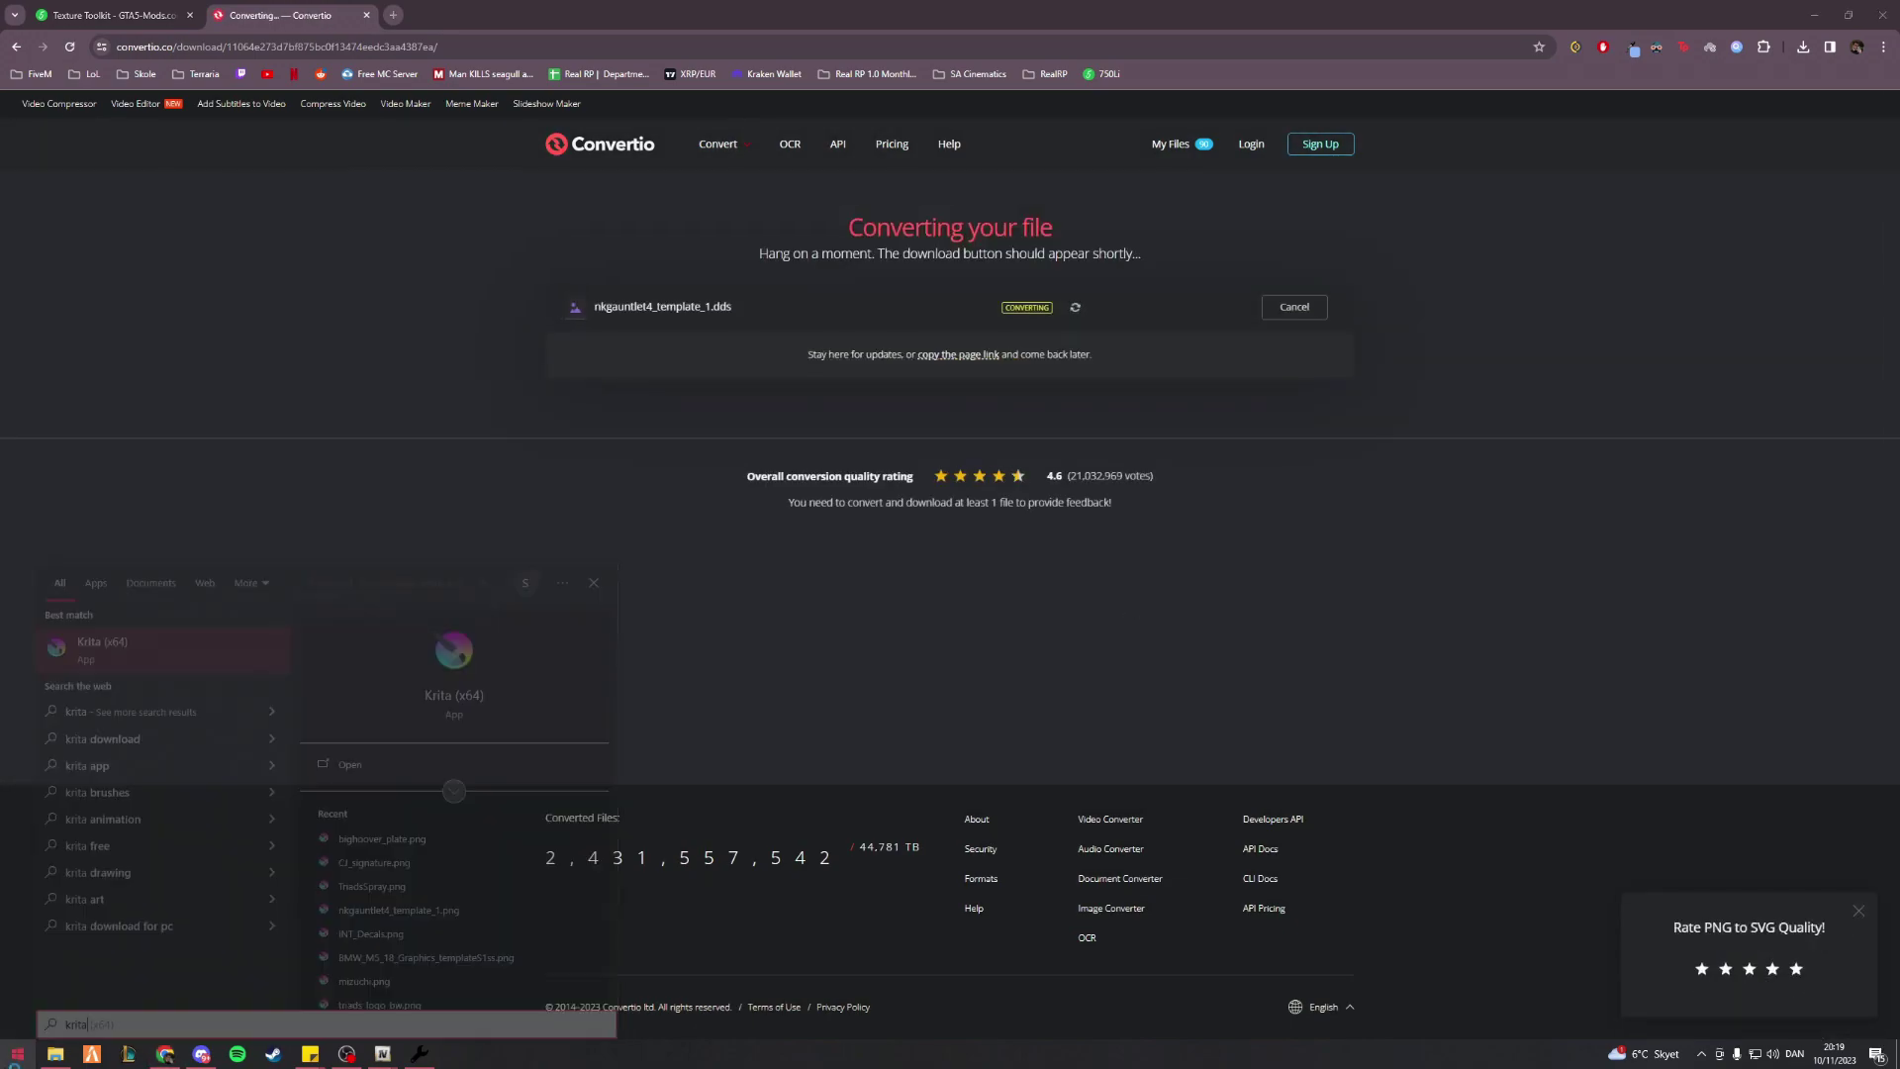
{"action": "key", "text": "Return"}
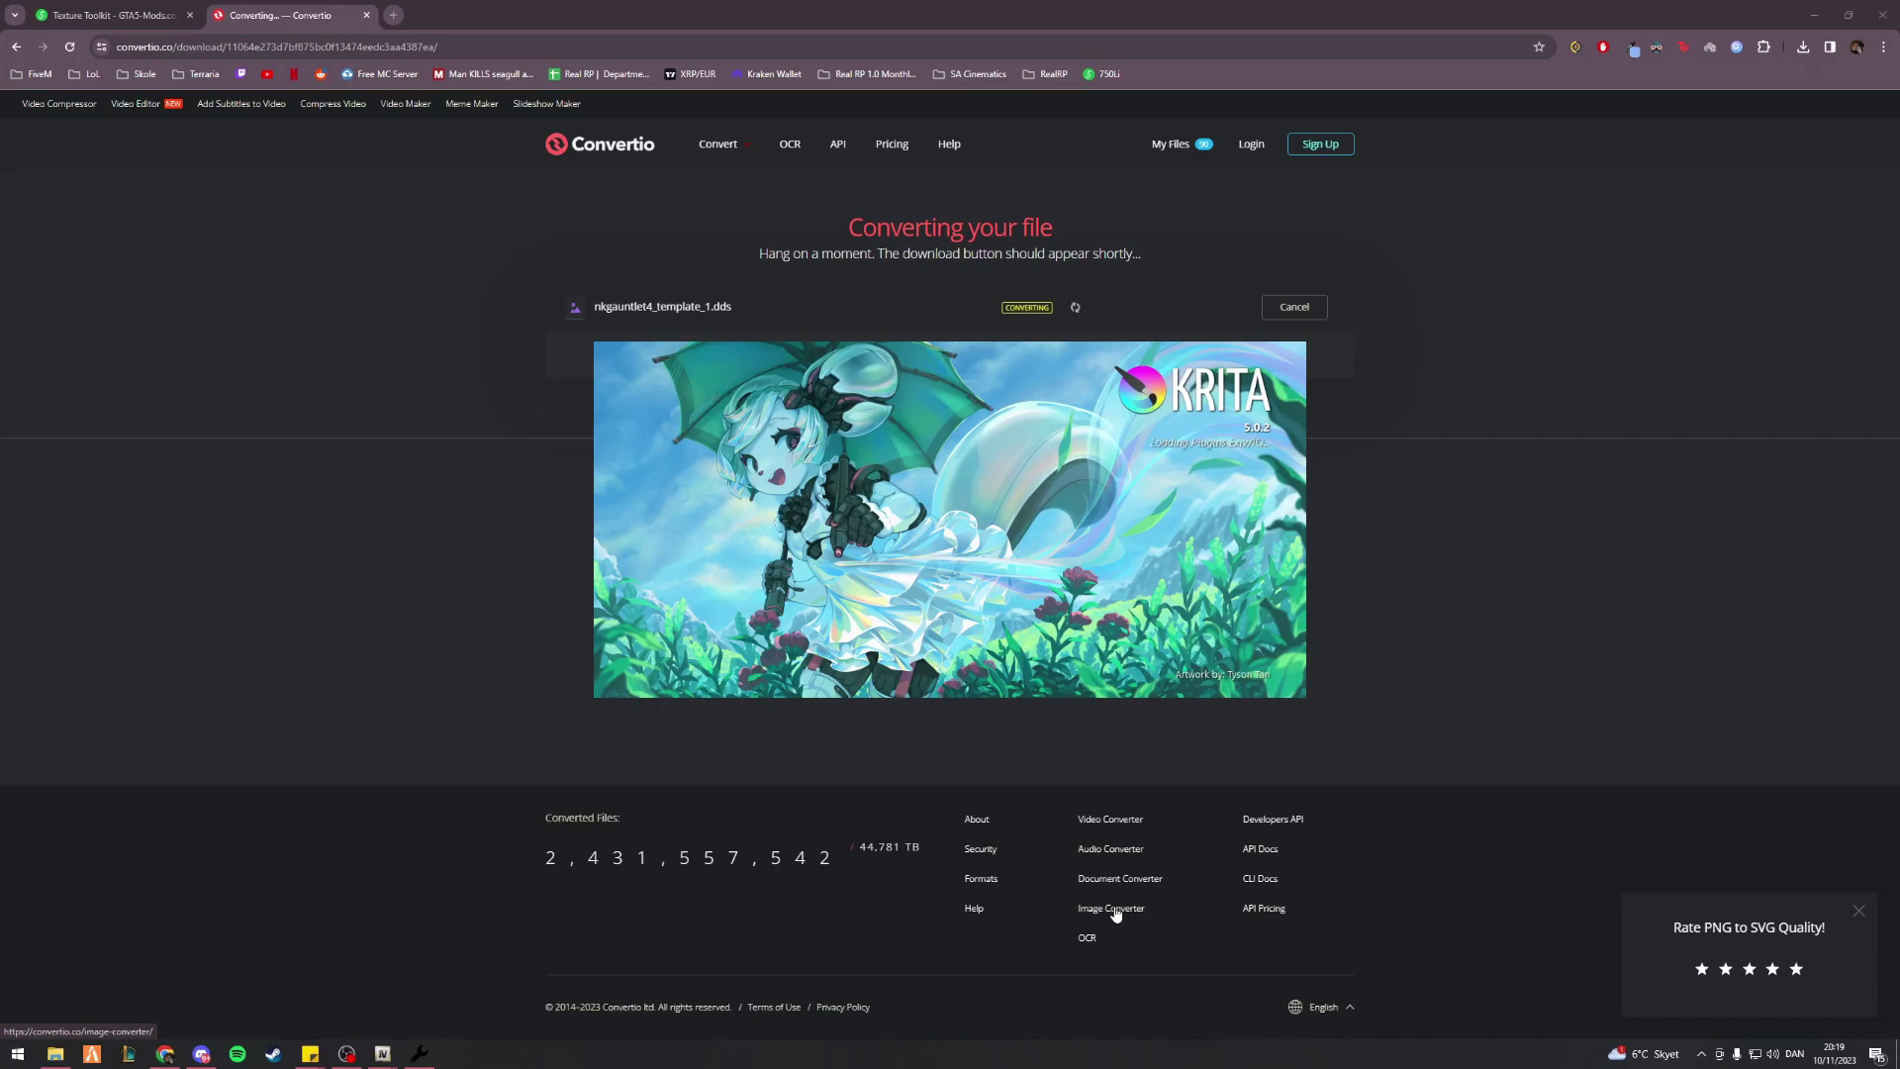
Download the converted PNG into [cars] > SASPGauntletHellfire > stream > mods
{"action": "left_click", "coordinate": [1288, 309]}
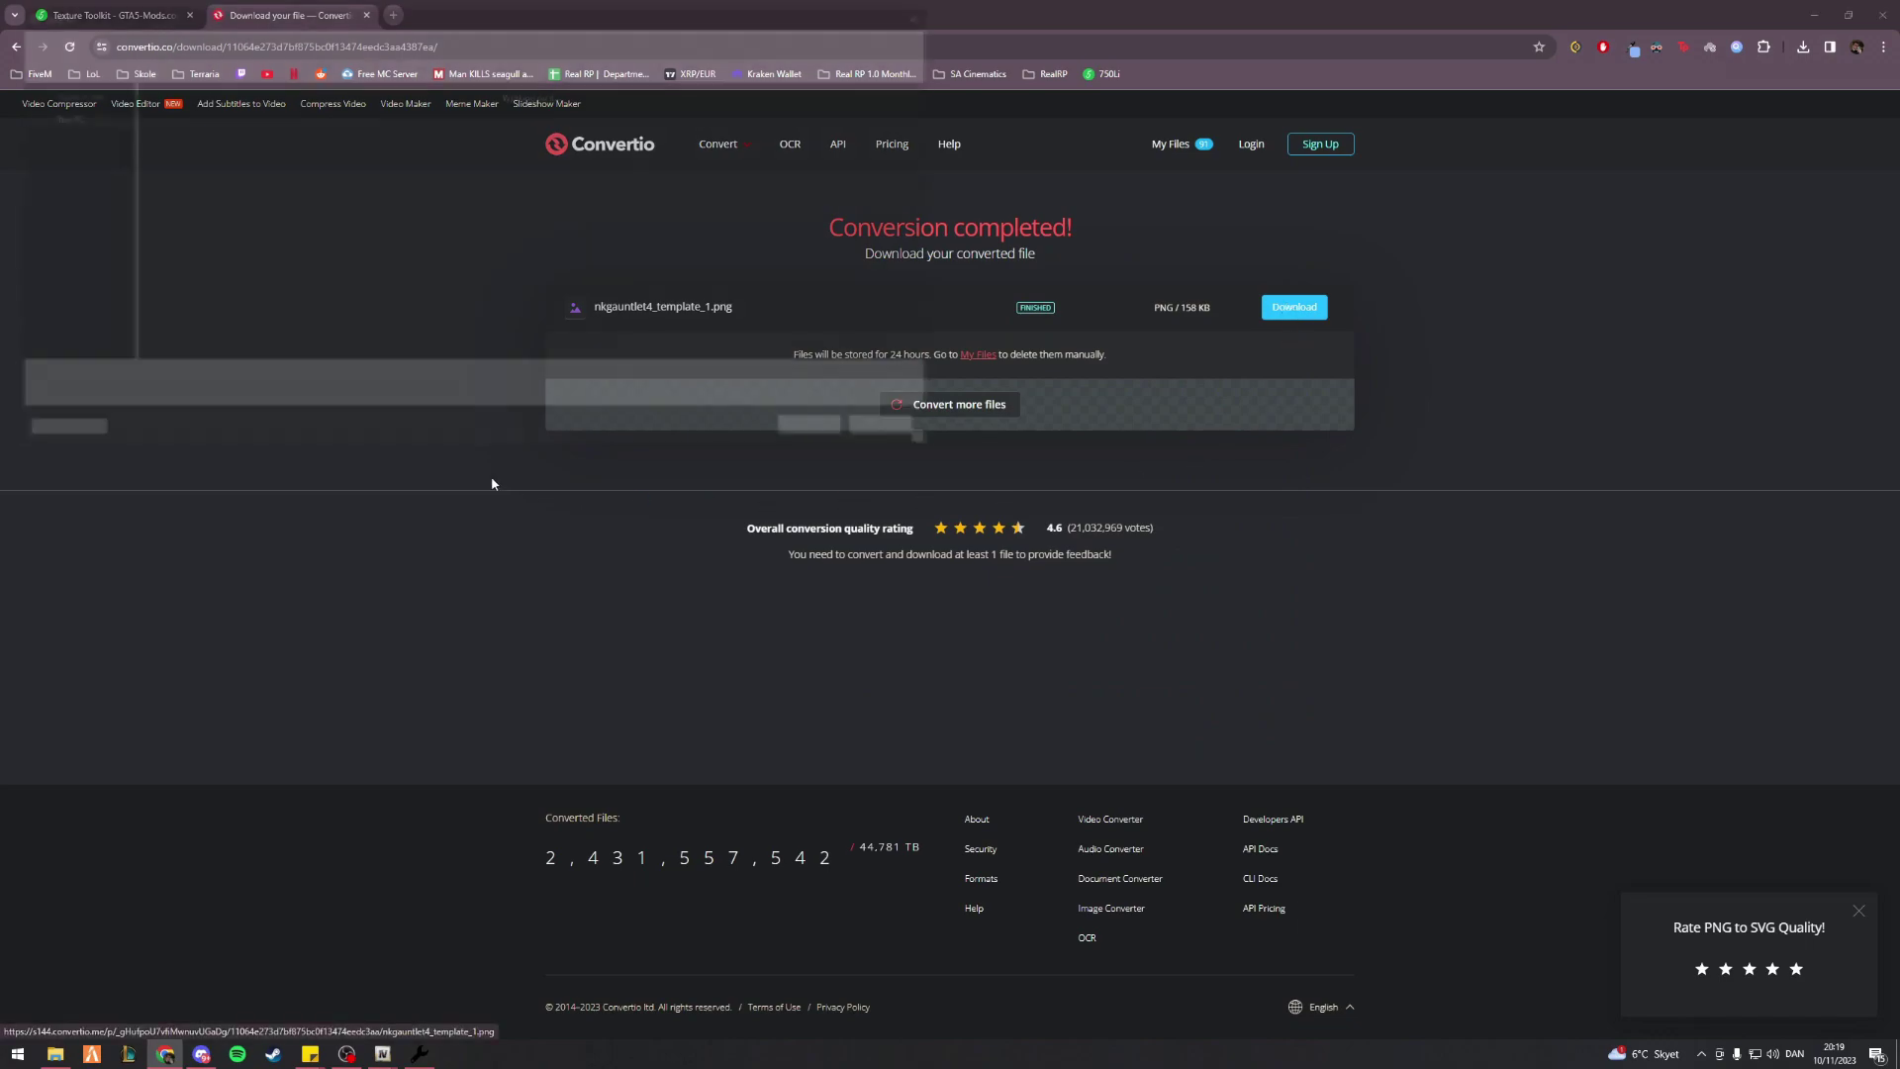
{"action": "scroll", "coordinate": [64, 198], "scroll_direction": "up", "scroll_amount": 1}
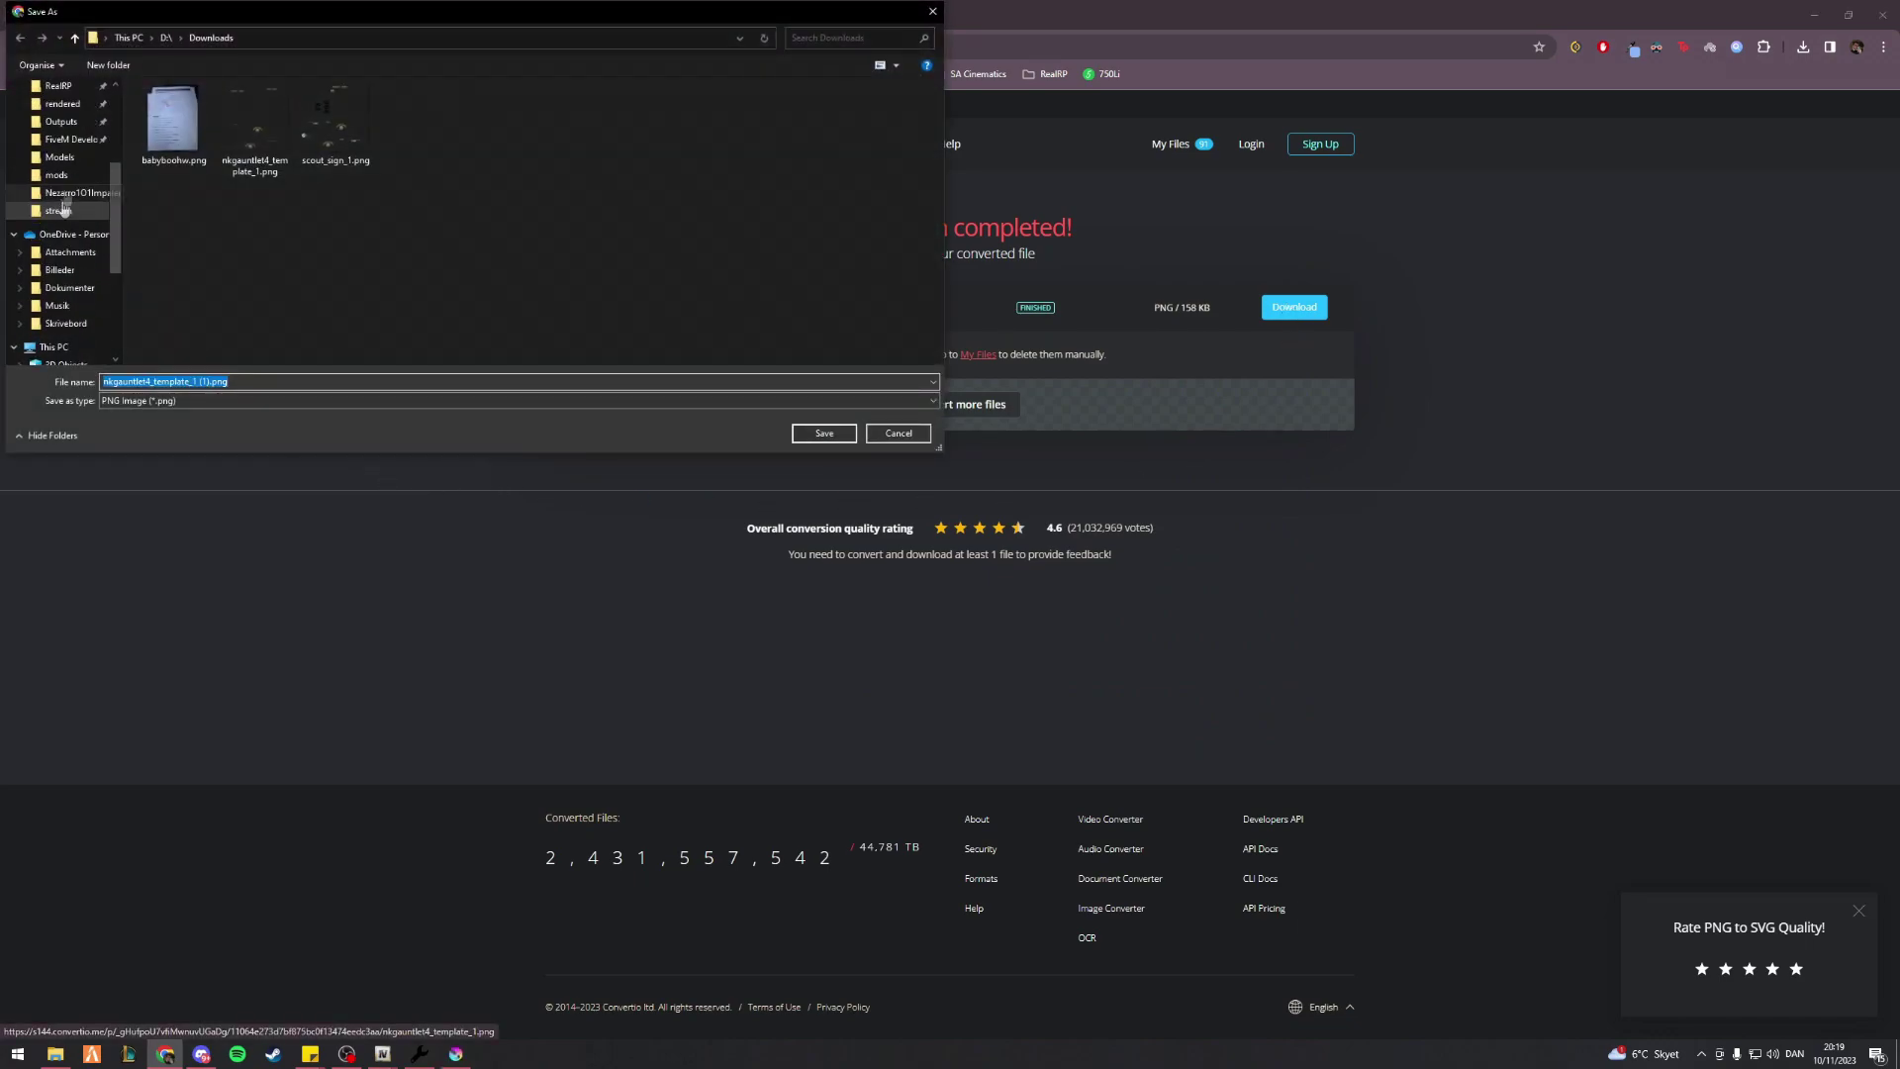
{"action": "scroll", "coordinate": [59, 148], "scroll_direction": "up", "scroll_amount": 1}
{"action": "left_click", "coordinate": [66, 120]}
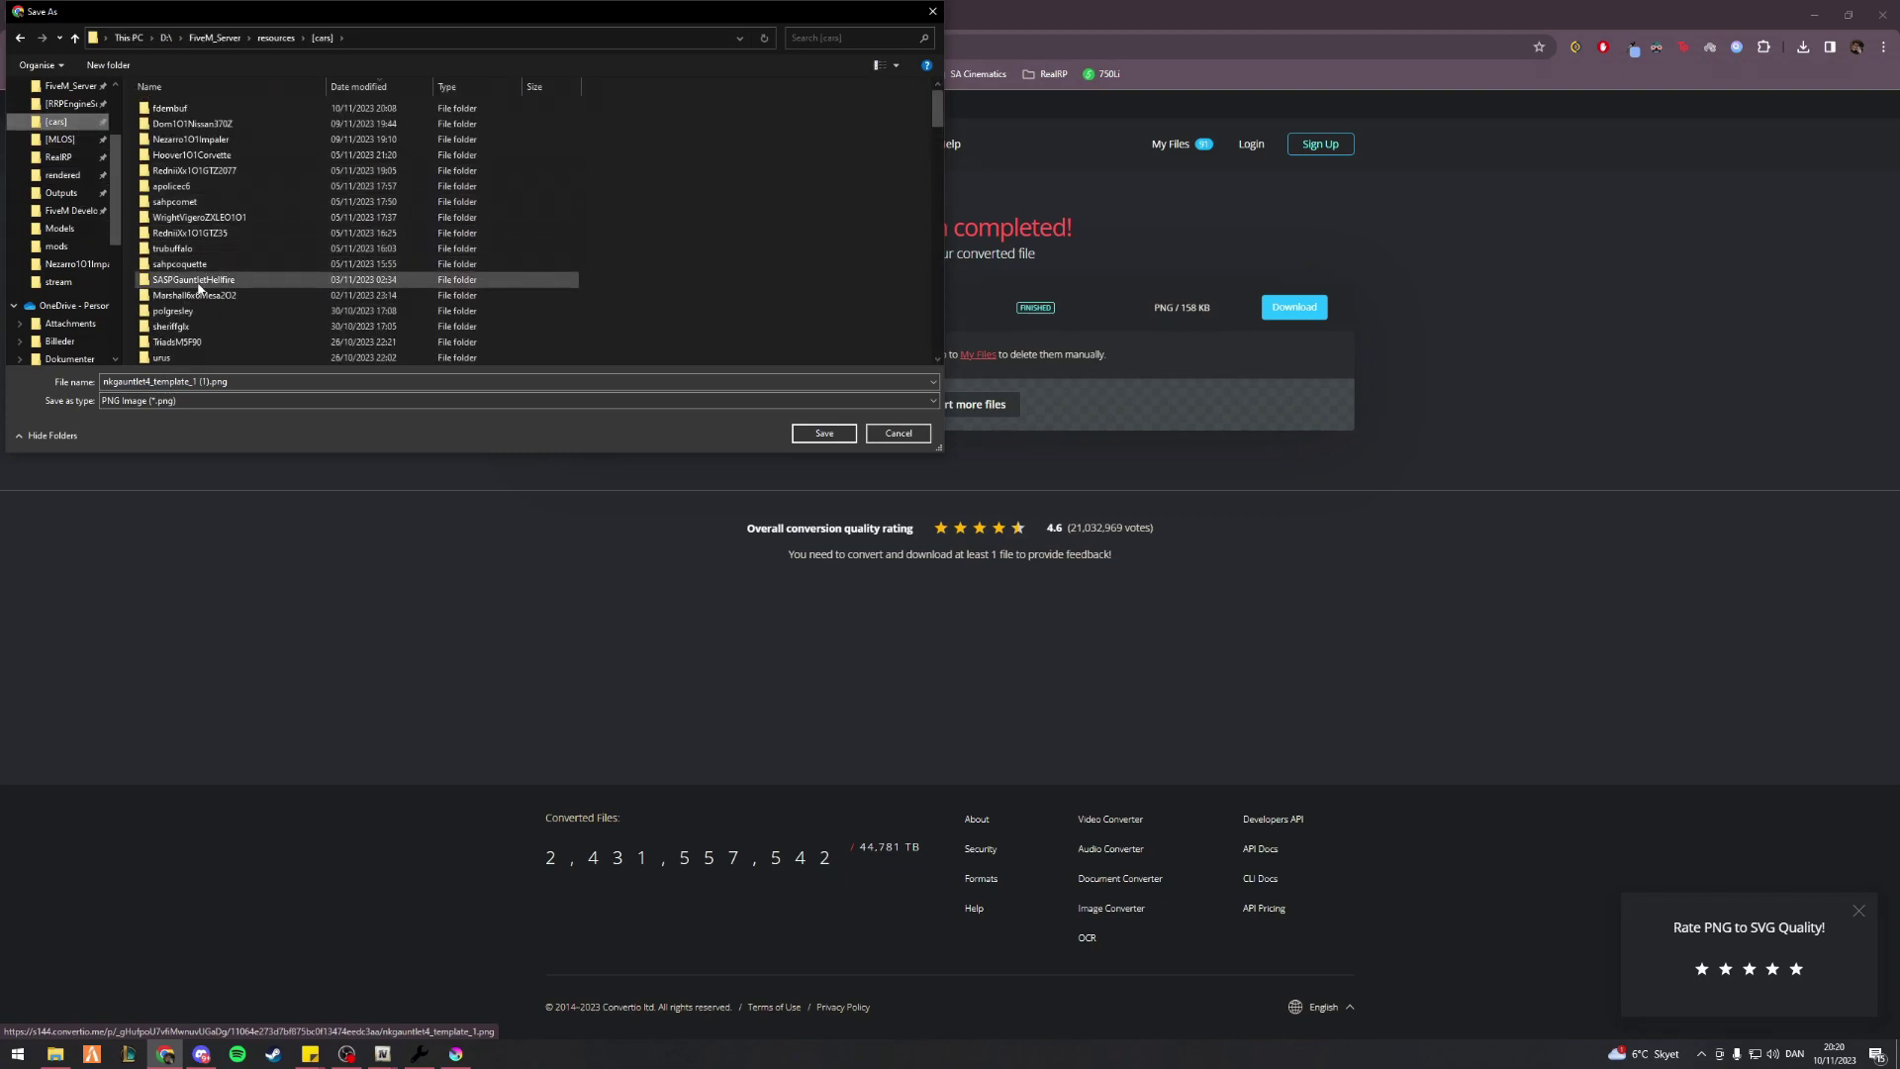
{"action": "double_click", "coordinate": [193, 279]}
{"action": "double_click", "coordinate": [158, 108]}
{"action": "double_click", "coordinate": [163, 110]}
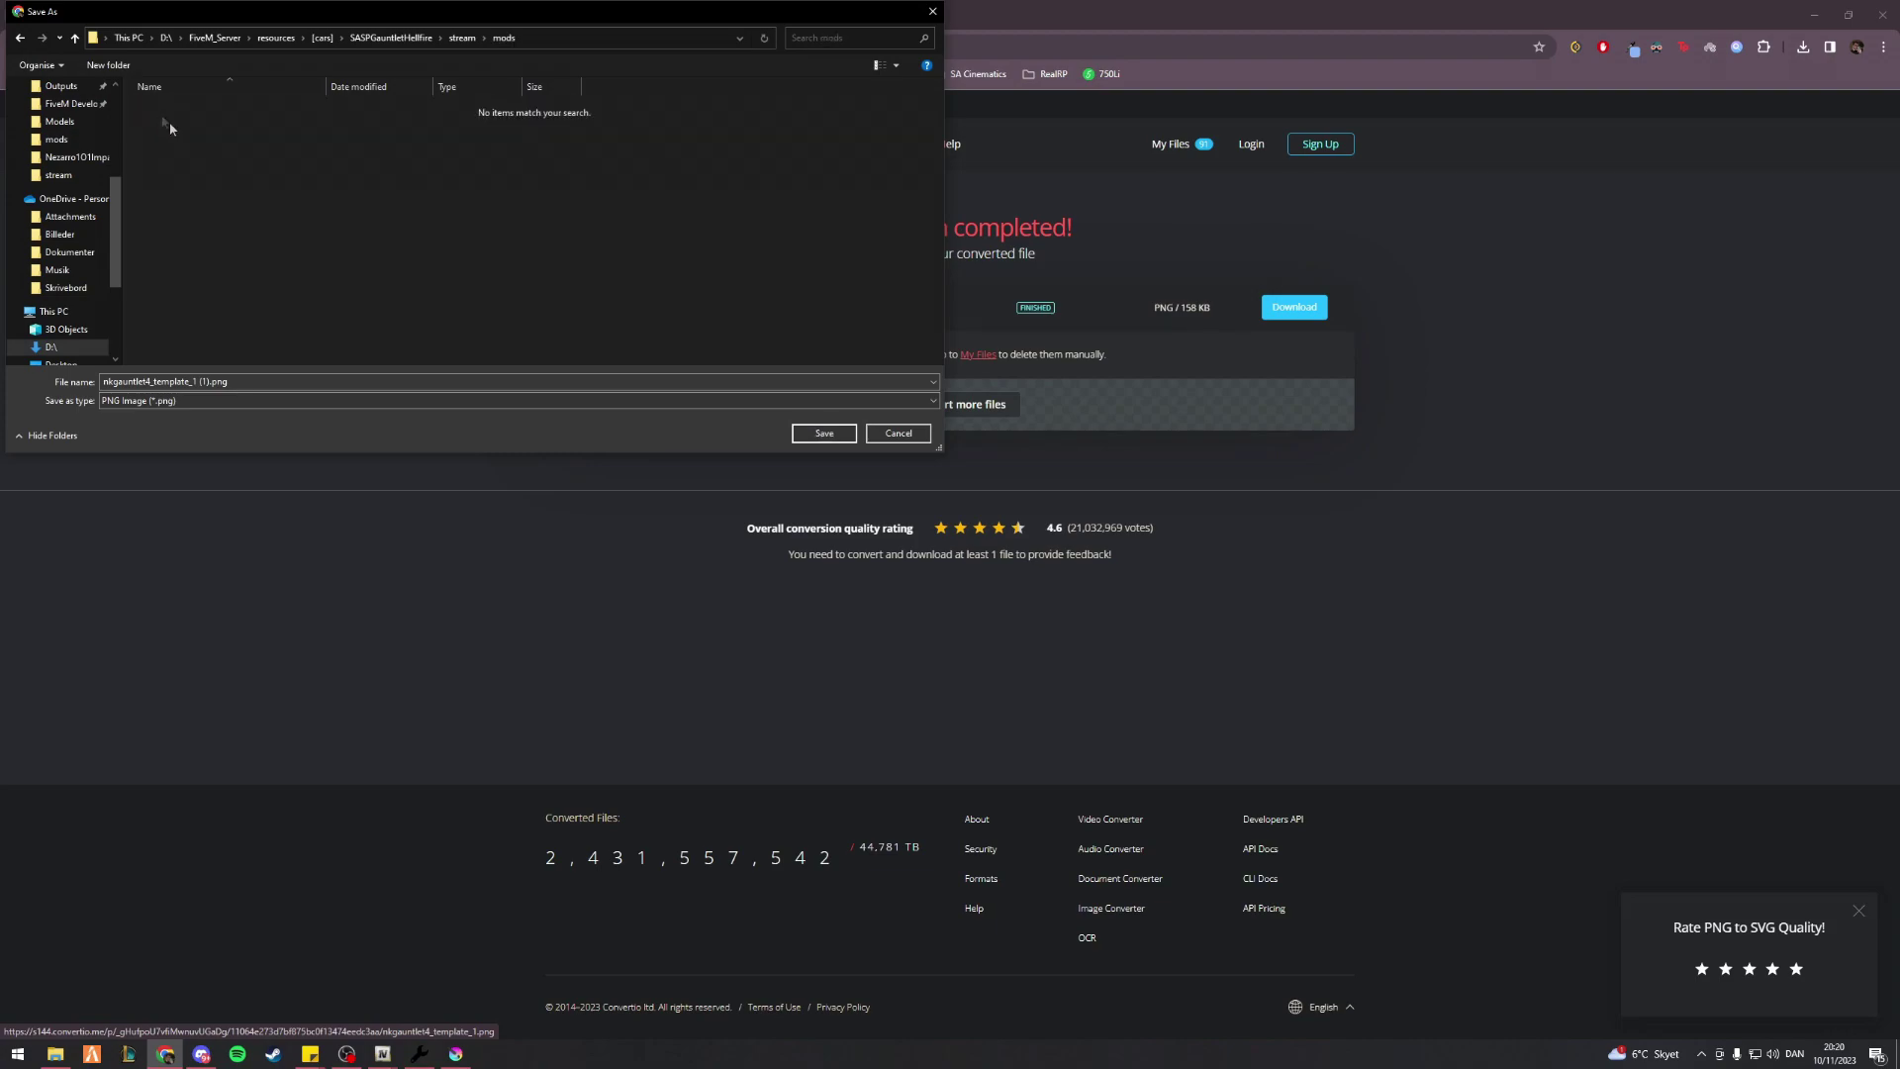
{"action": "left_click", "coordinate": [807, 432]}
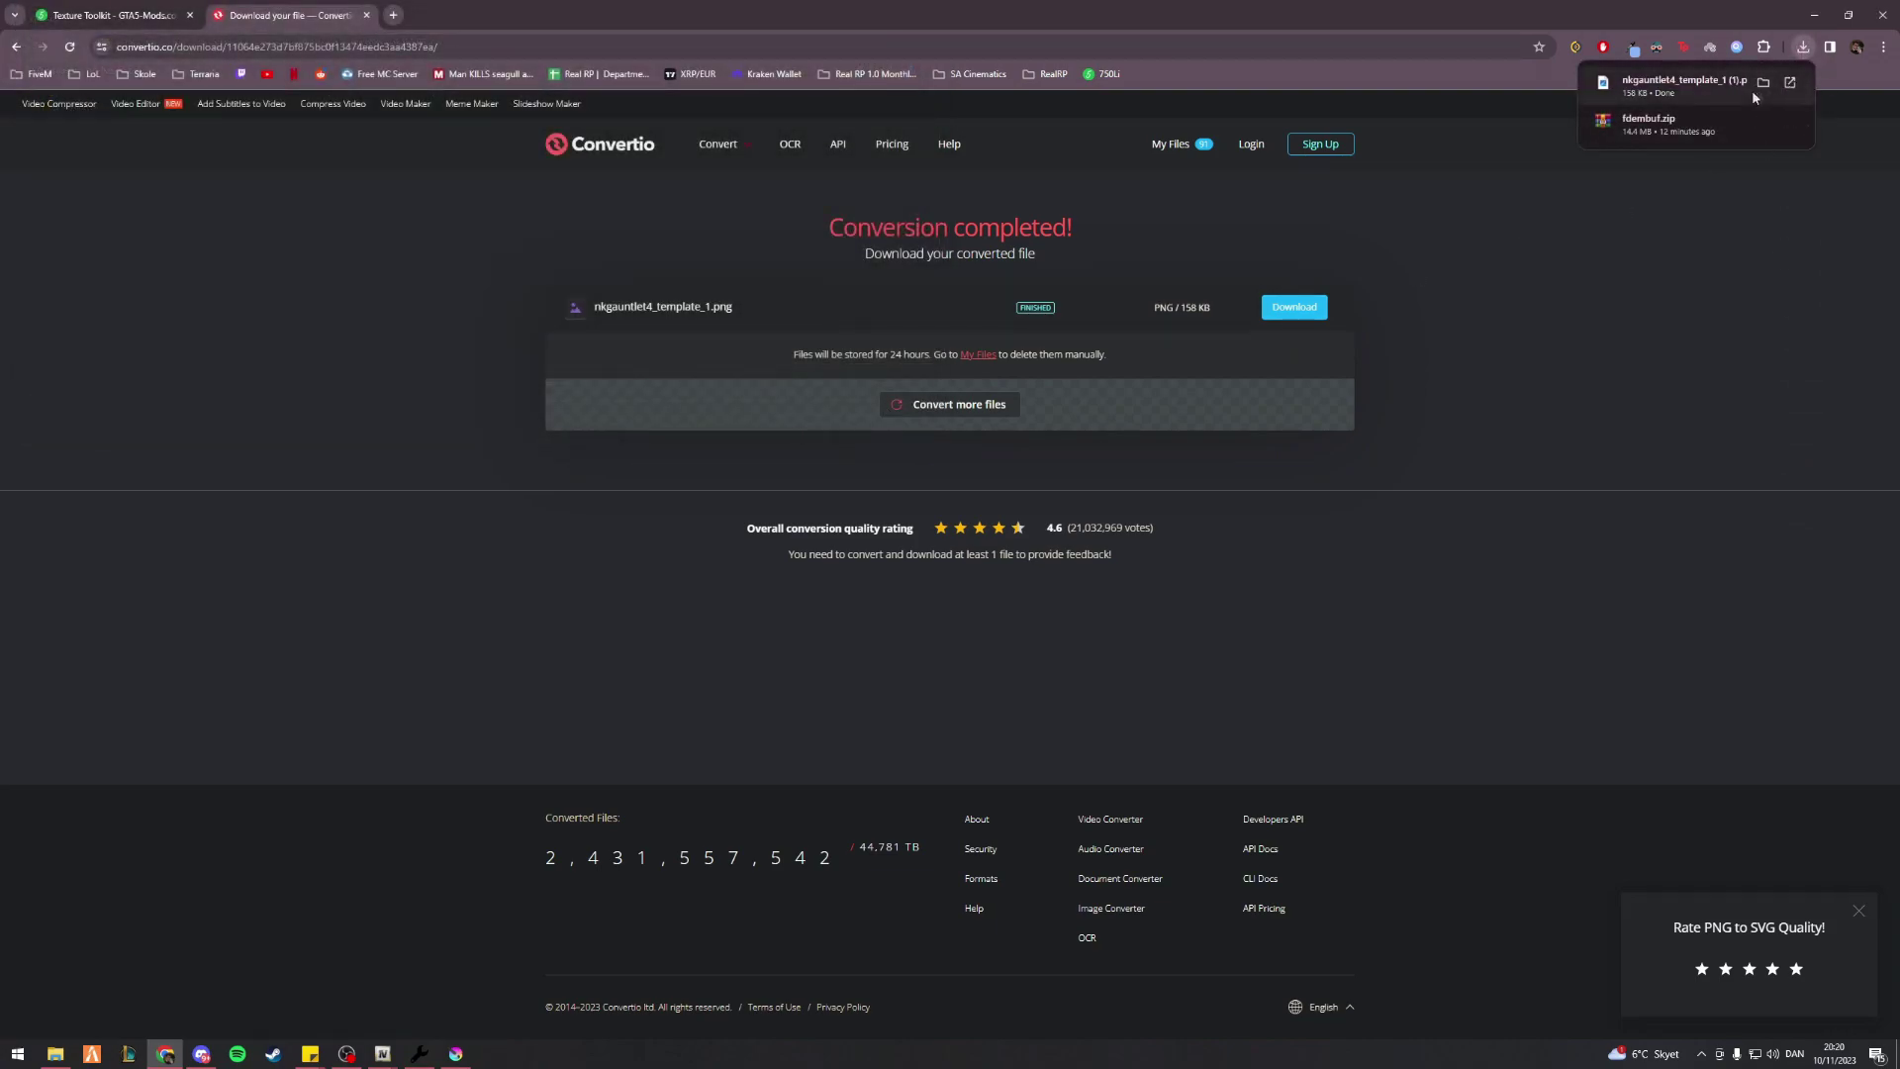
Rename the downloaded PNG to nkgauntlet4_template_1.png, removing the ' (1)' suffix
{"action": "left_click", "coordinate": [1761, 85]}
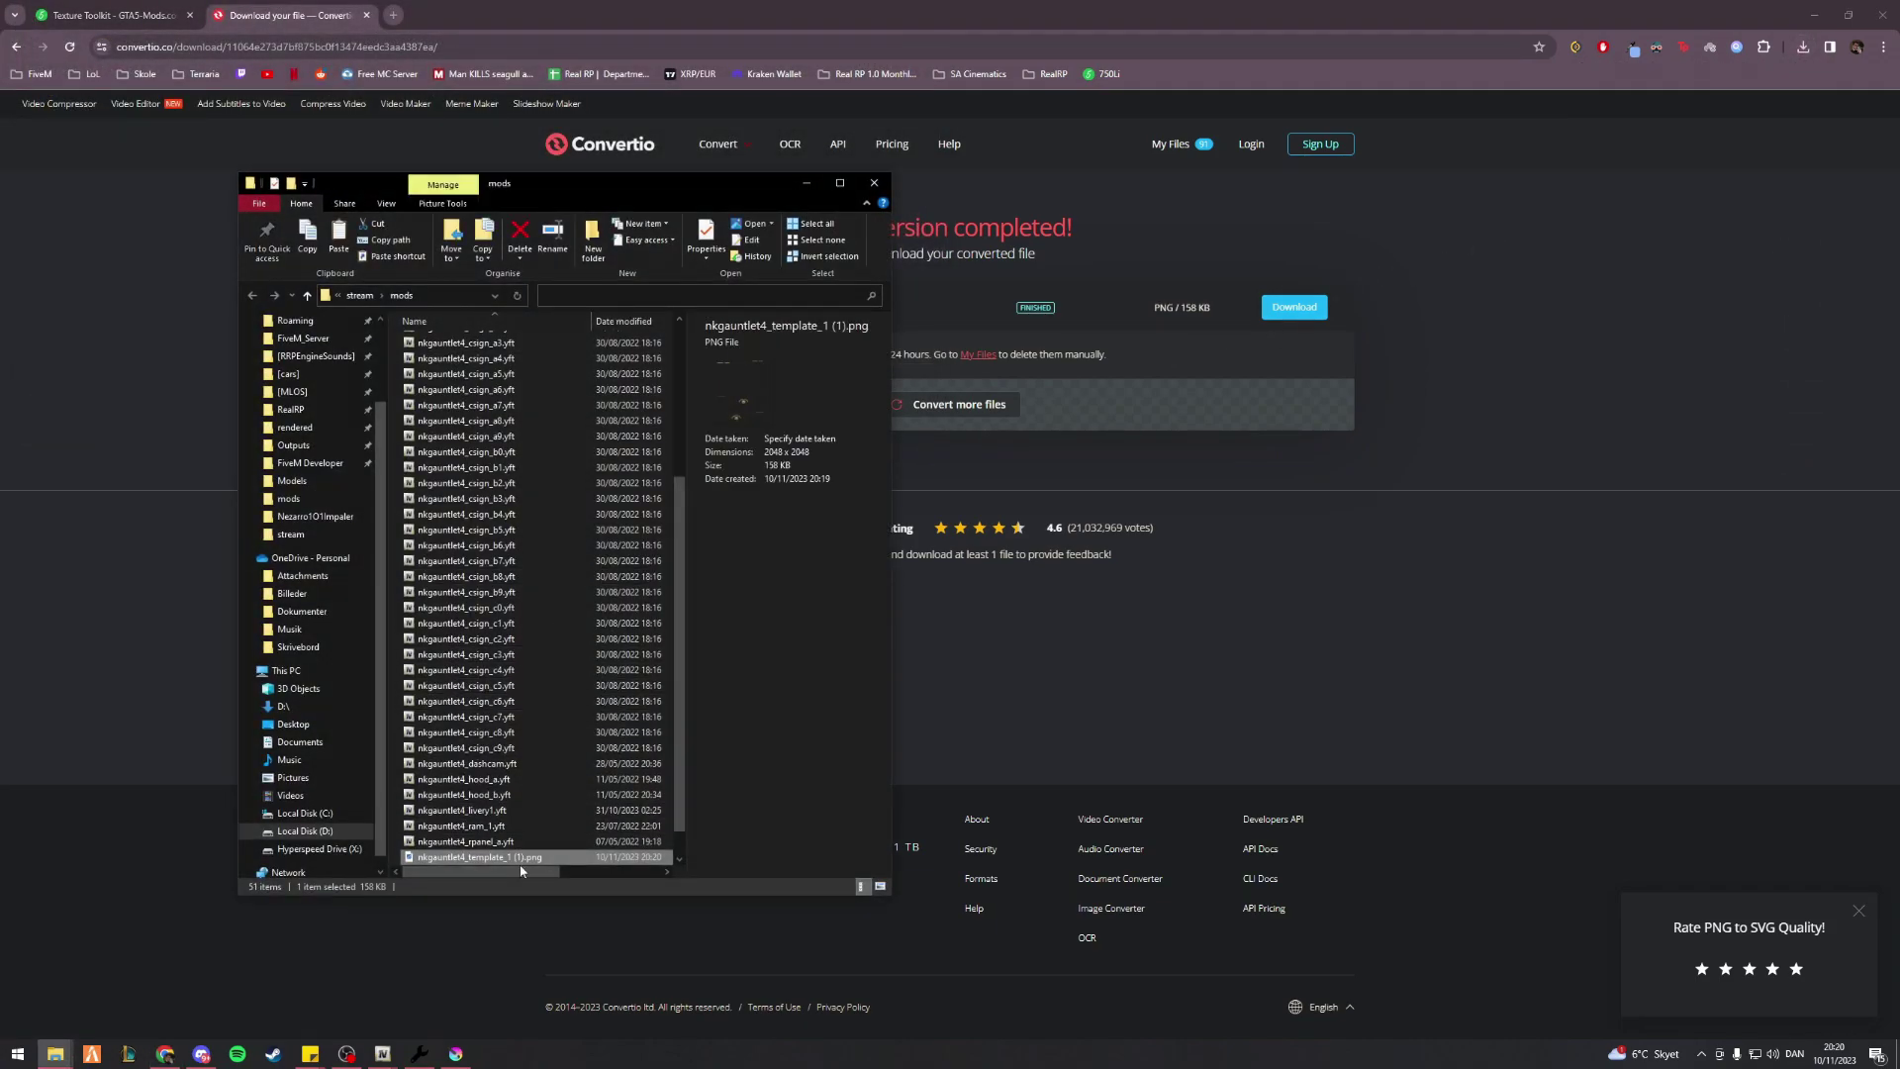
{"action": "left_click", "coordinate": [504, 858]}
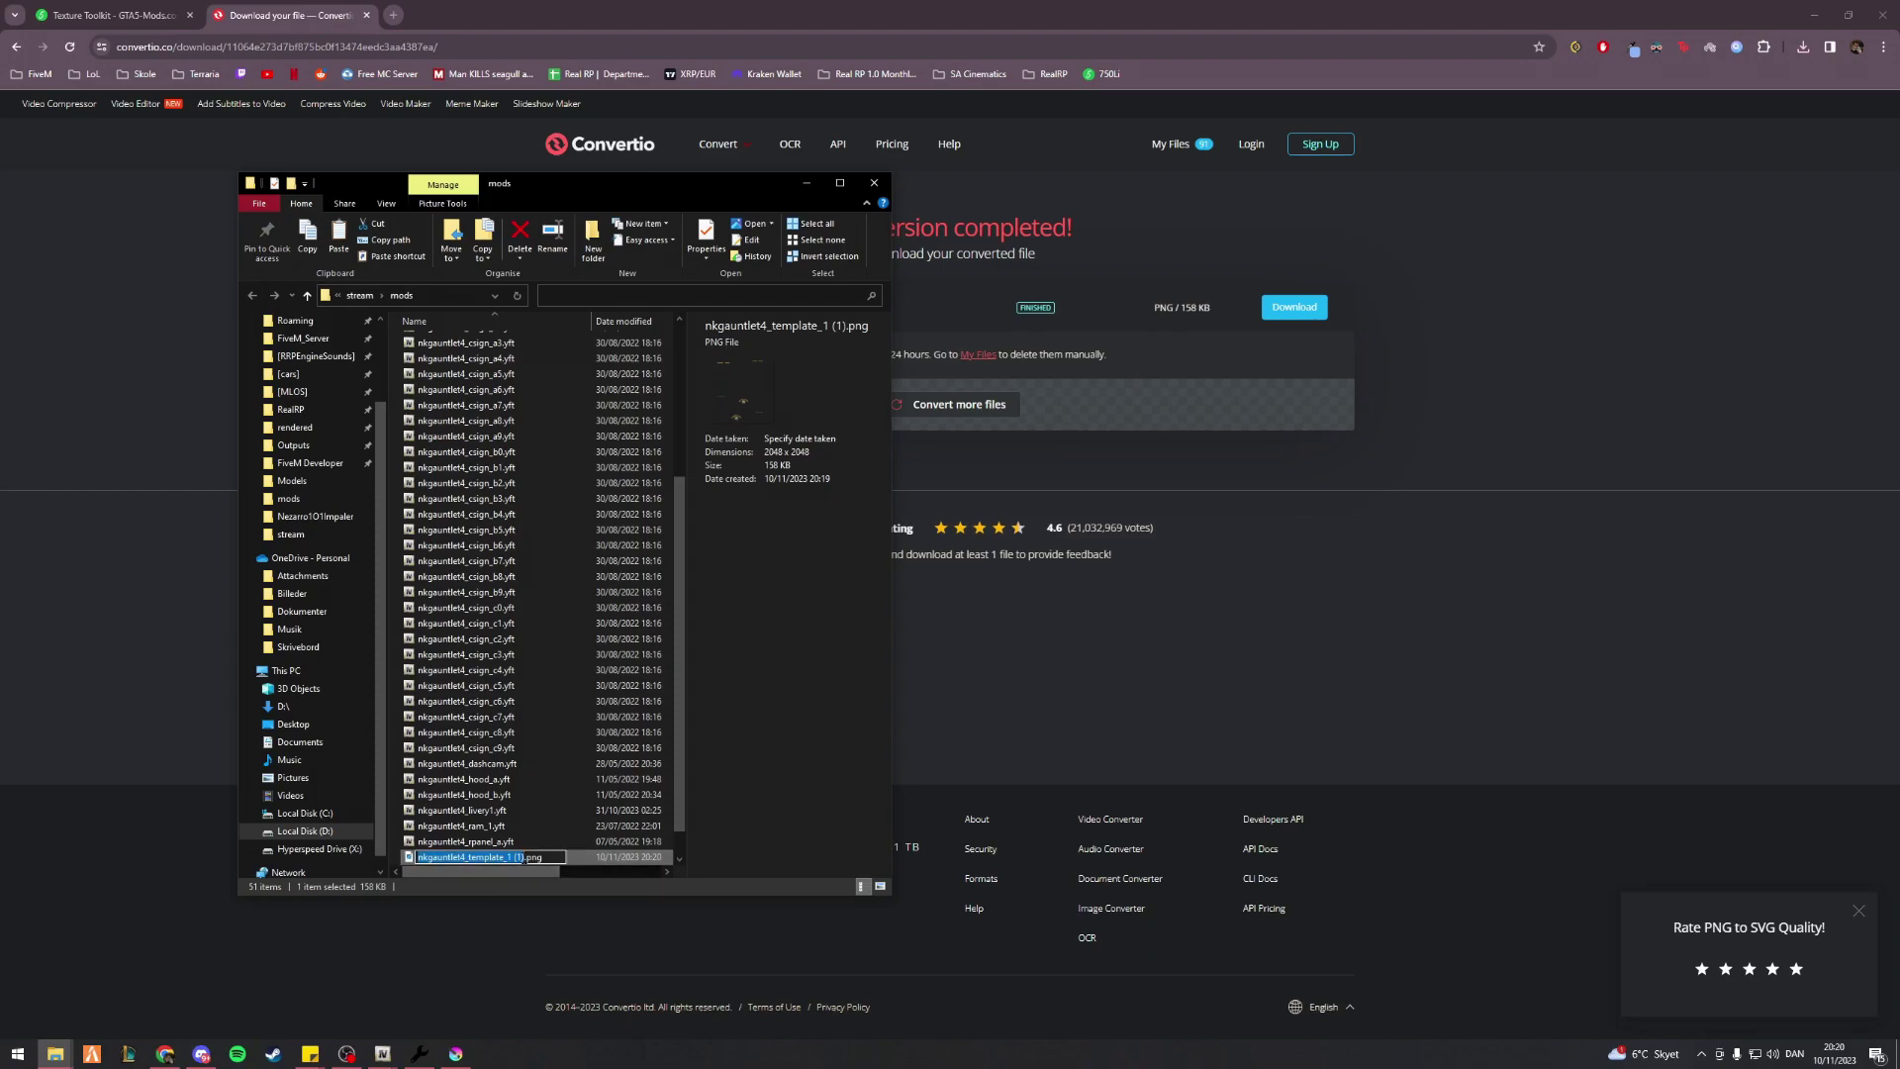
{"action": "key", "text": "BackSpace"}
{"action": "key", "text": "Return"}
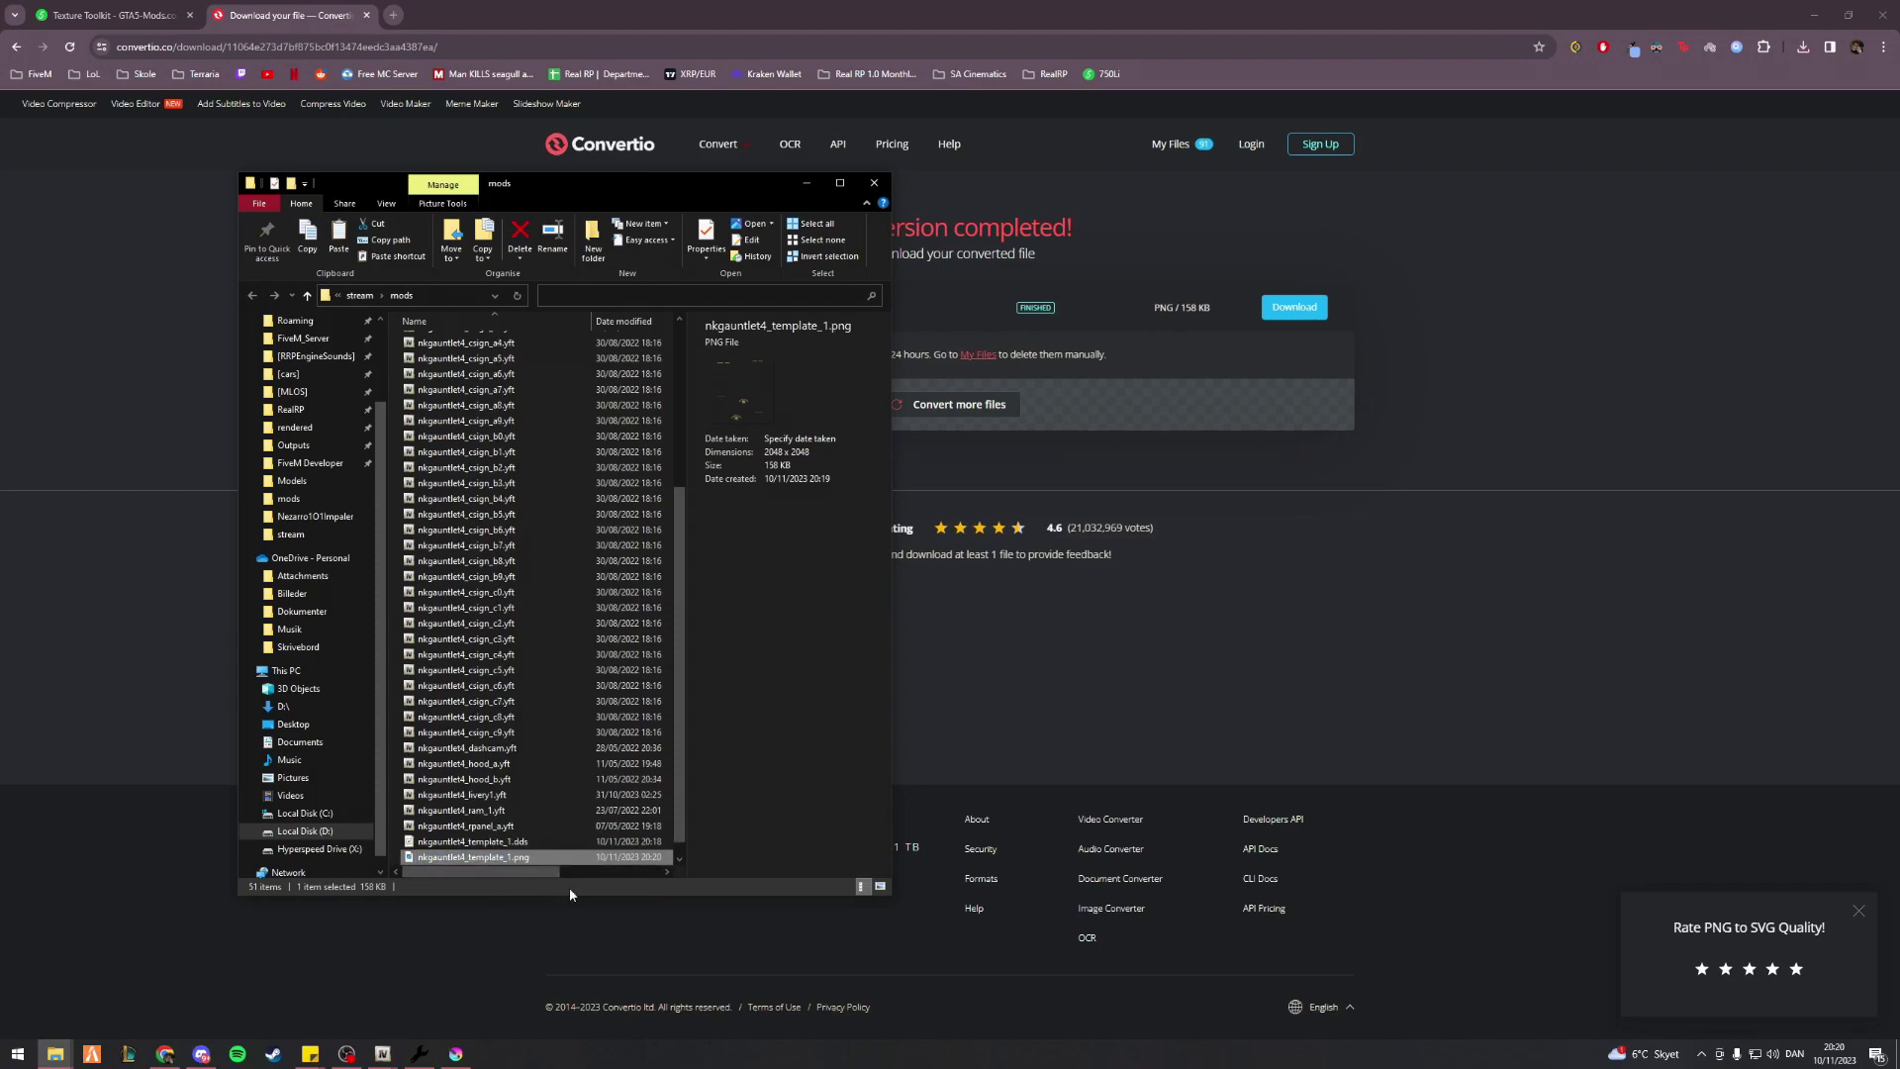
Drag nkgauntlet4_template_1.png onto Krita's window to open it
{"action": "left_click", "coordinate": [455, 1053]}
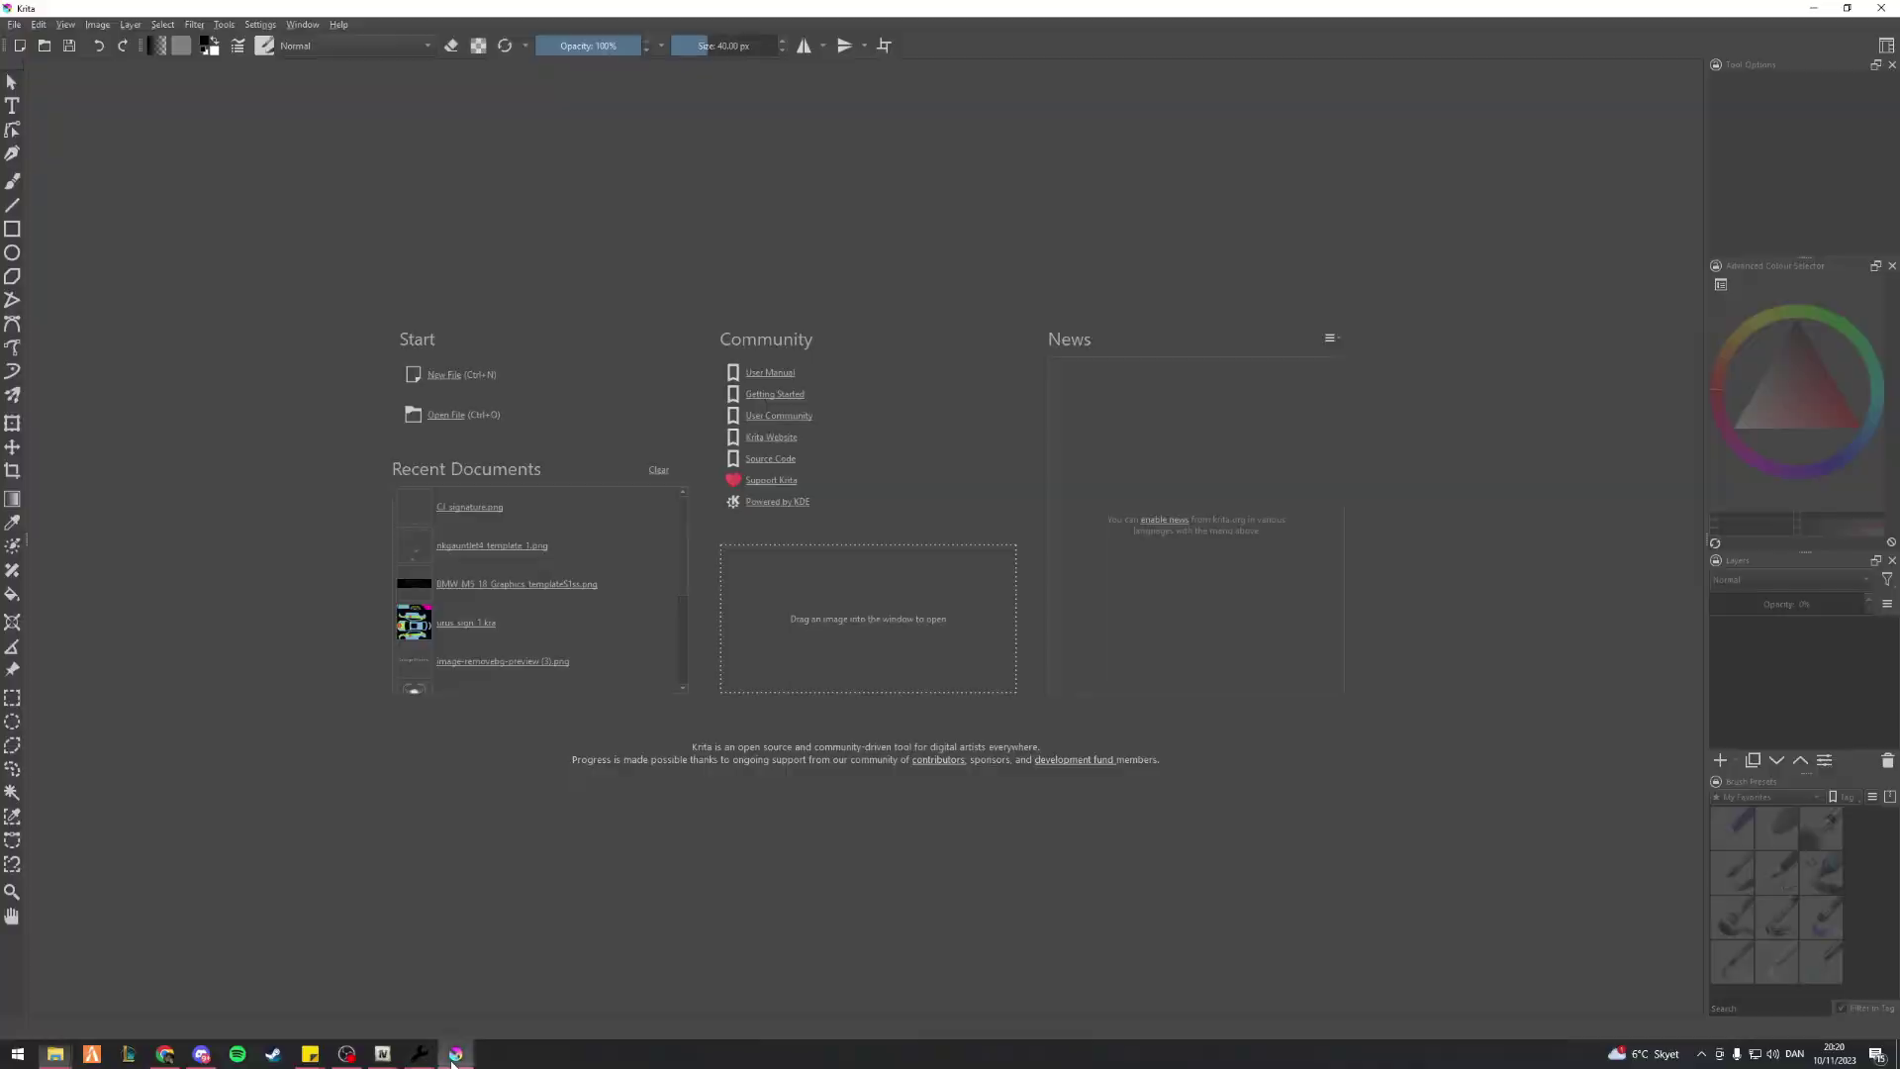
{"action": "key", "text": "alt+Tab"}
{"action": "left_click_drag", "start_coordinate": [465, 857], "coordinate": [1036, 558]}
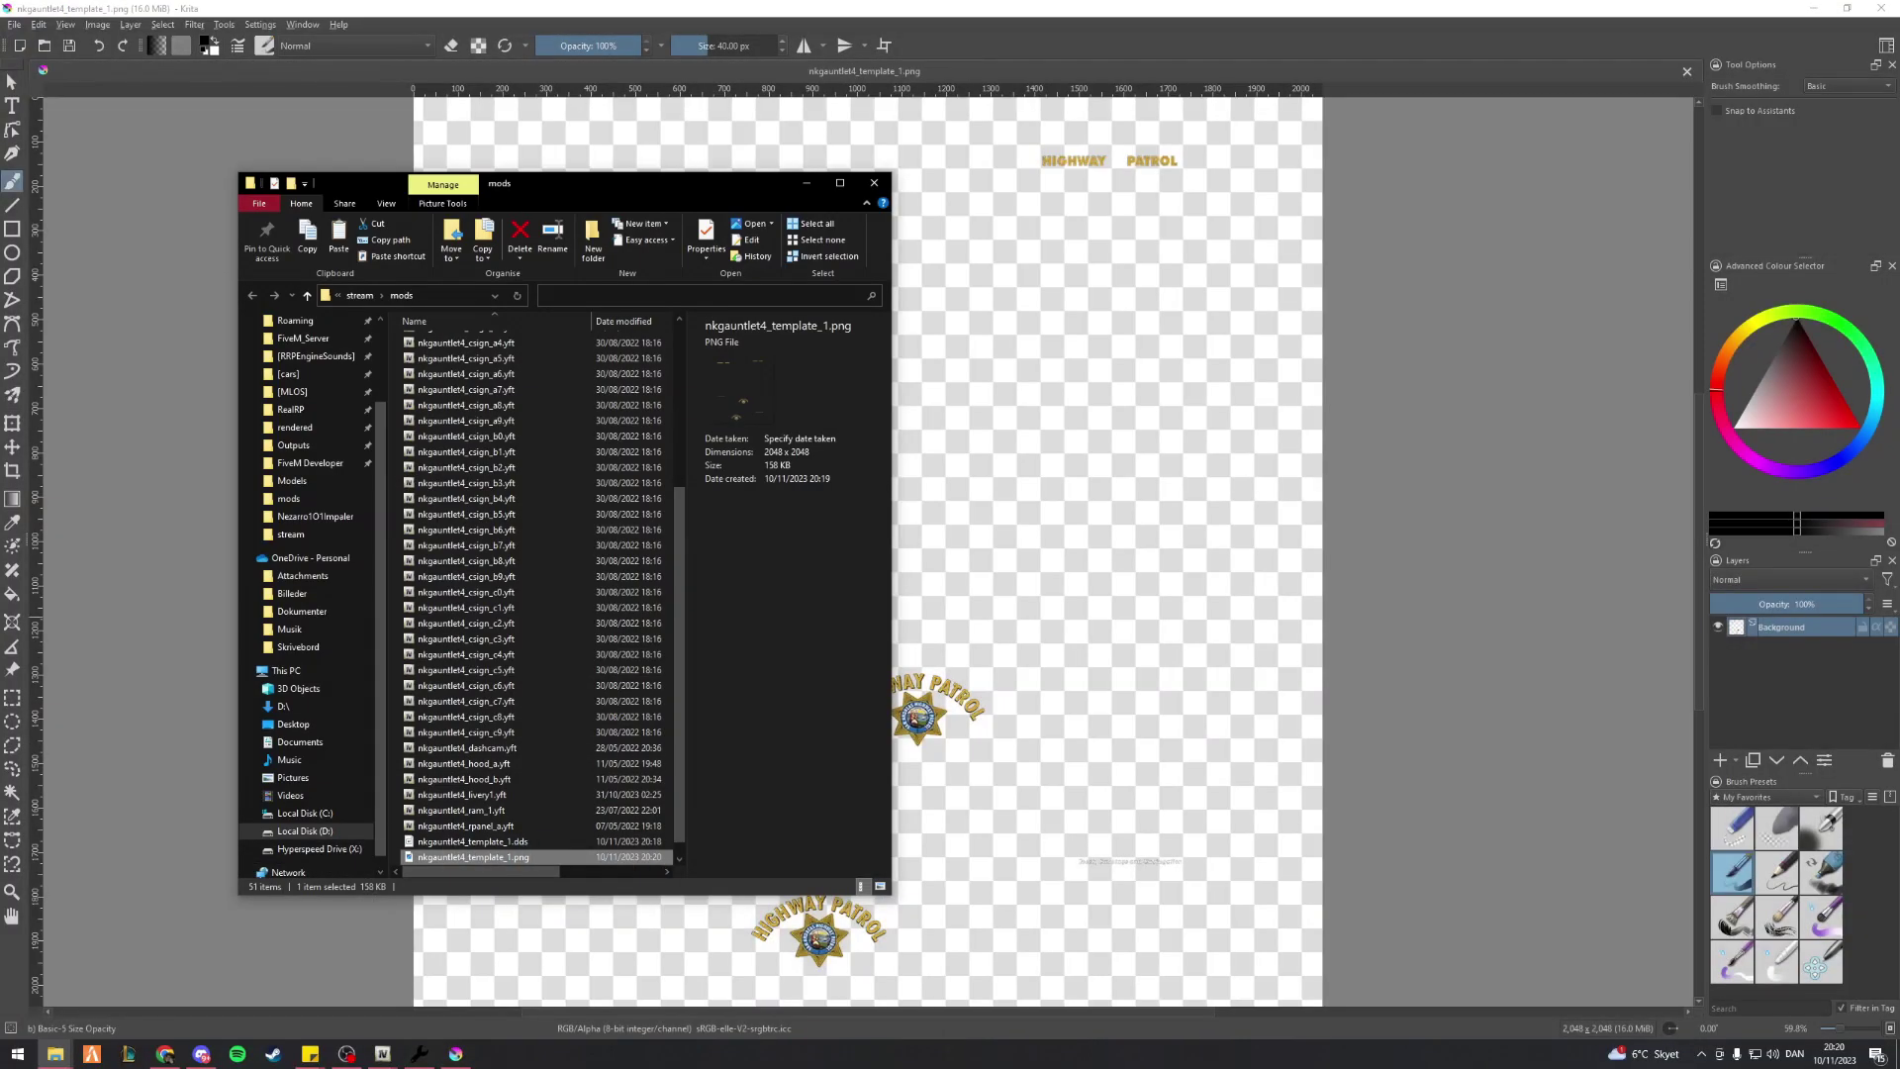
{"action": "left_click", "coordinate": [1541, 572]}
Scroll the Krita canvas to inspect the gold HIGHWAY PATROL star badges
{"action": "scroll", "coordinate": [749, 787], "scroll_direction": "down", "scroll_amount": 1}
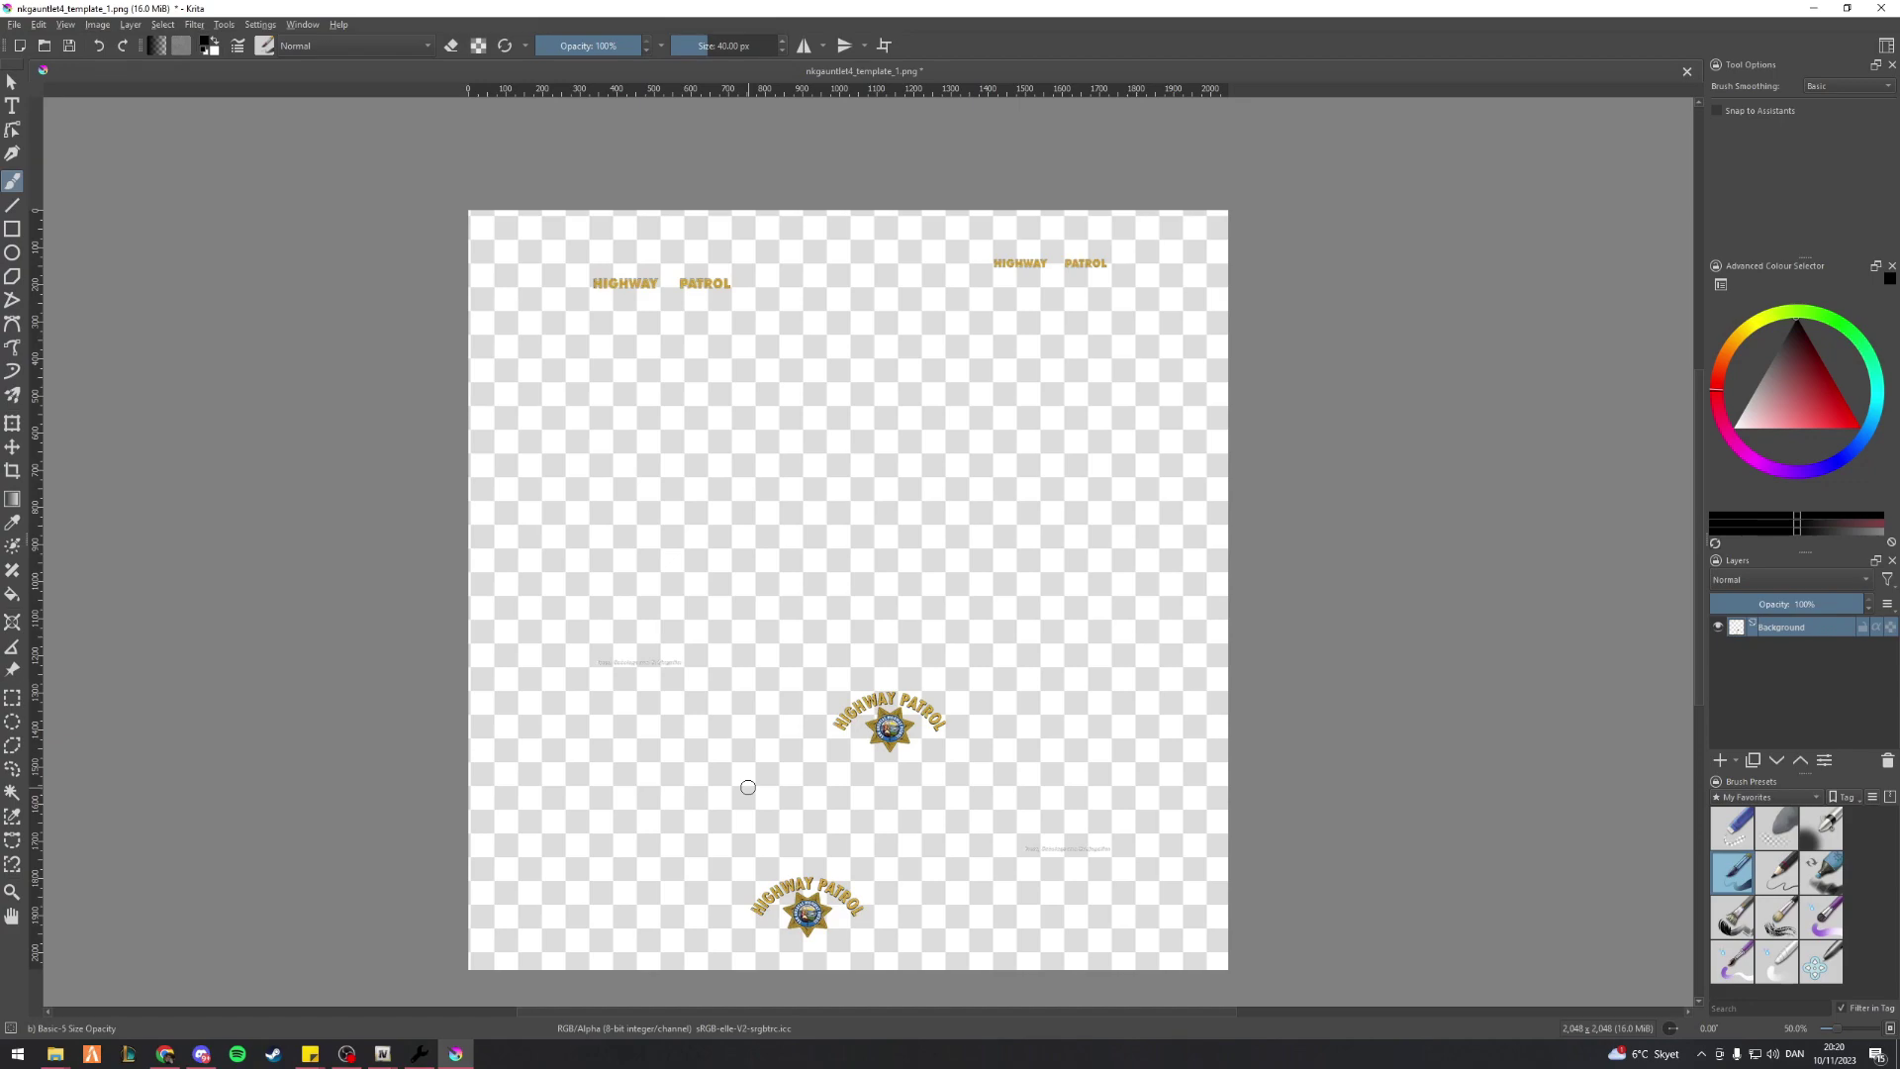
{"action": "scroll", "coordinate": [874, 798], "scroll_direction": "up", "scroll_amount": 2}
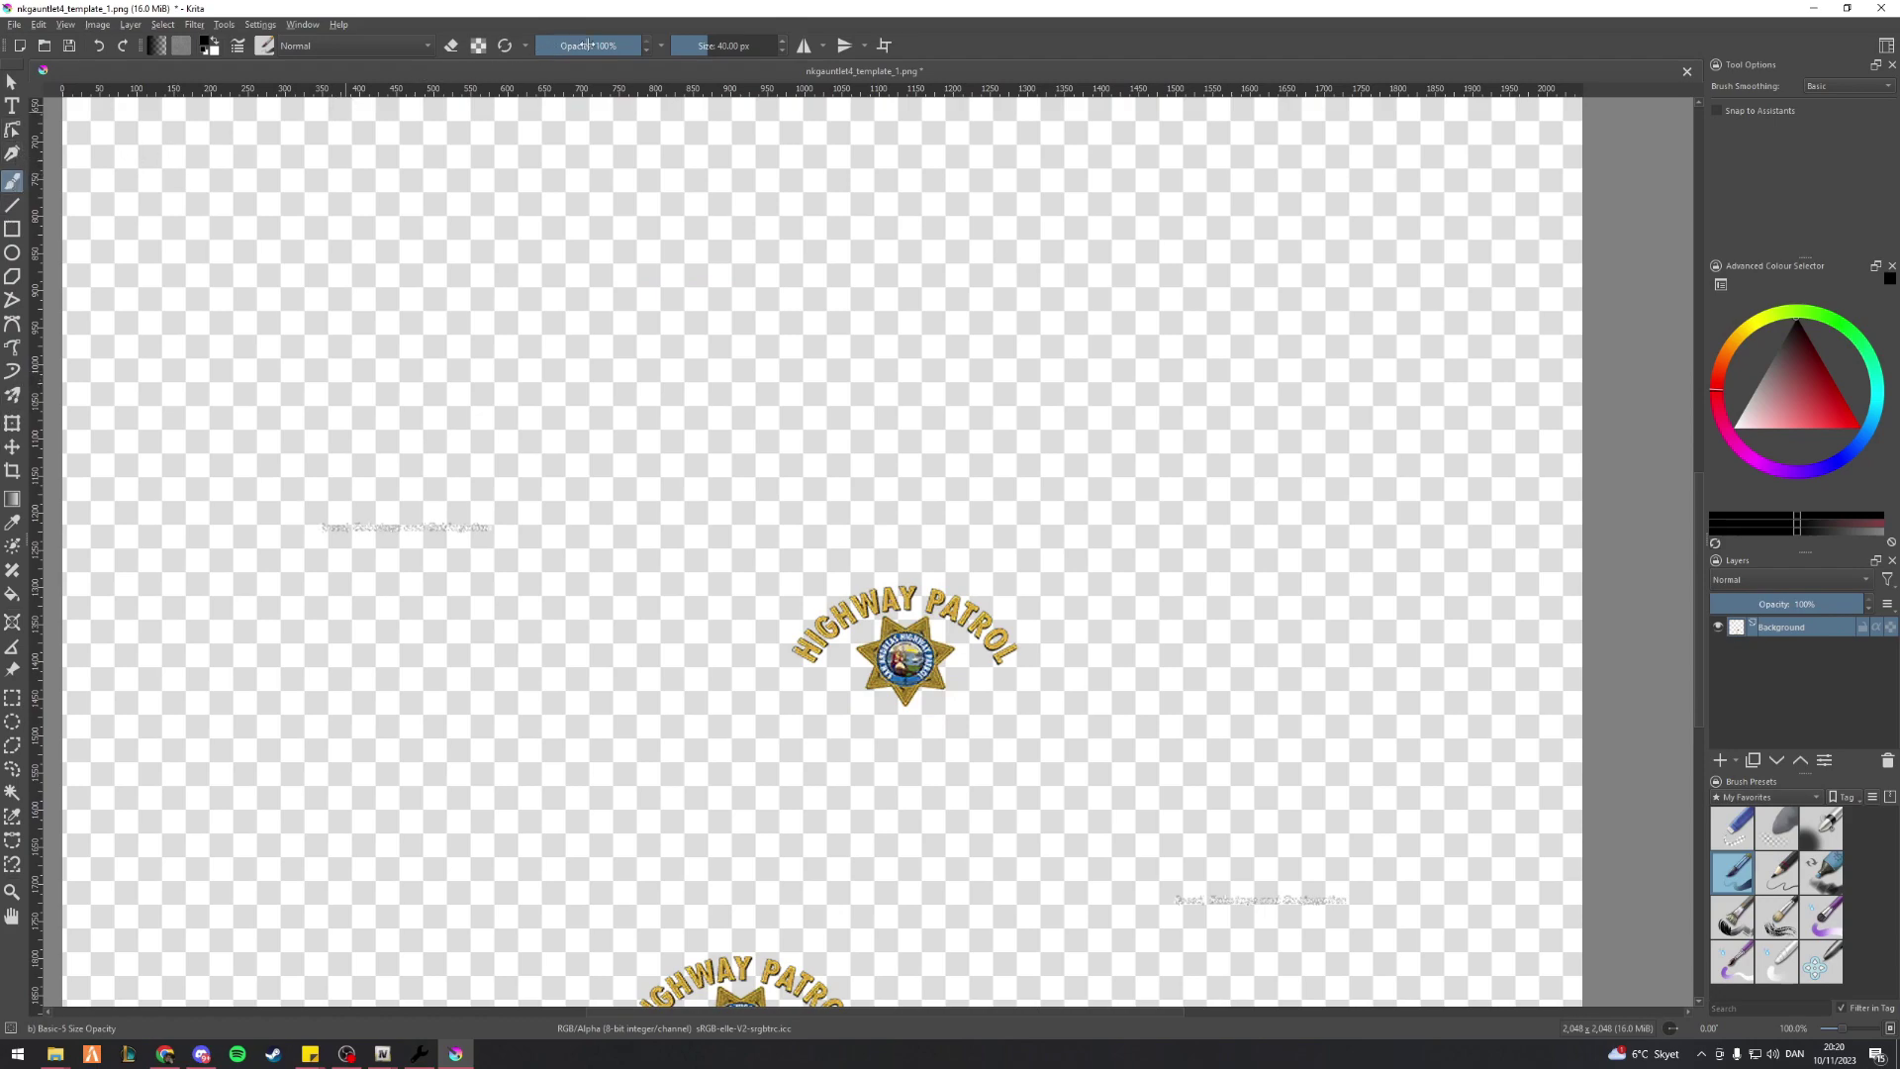
Set Krita's foreground painting colour to a bright, saturated green
{"action": "left_click", "coordinate": [206, 43]}
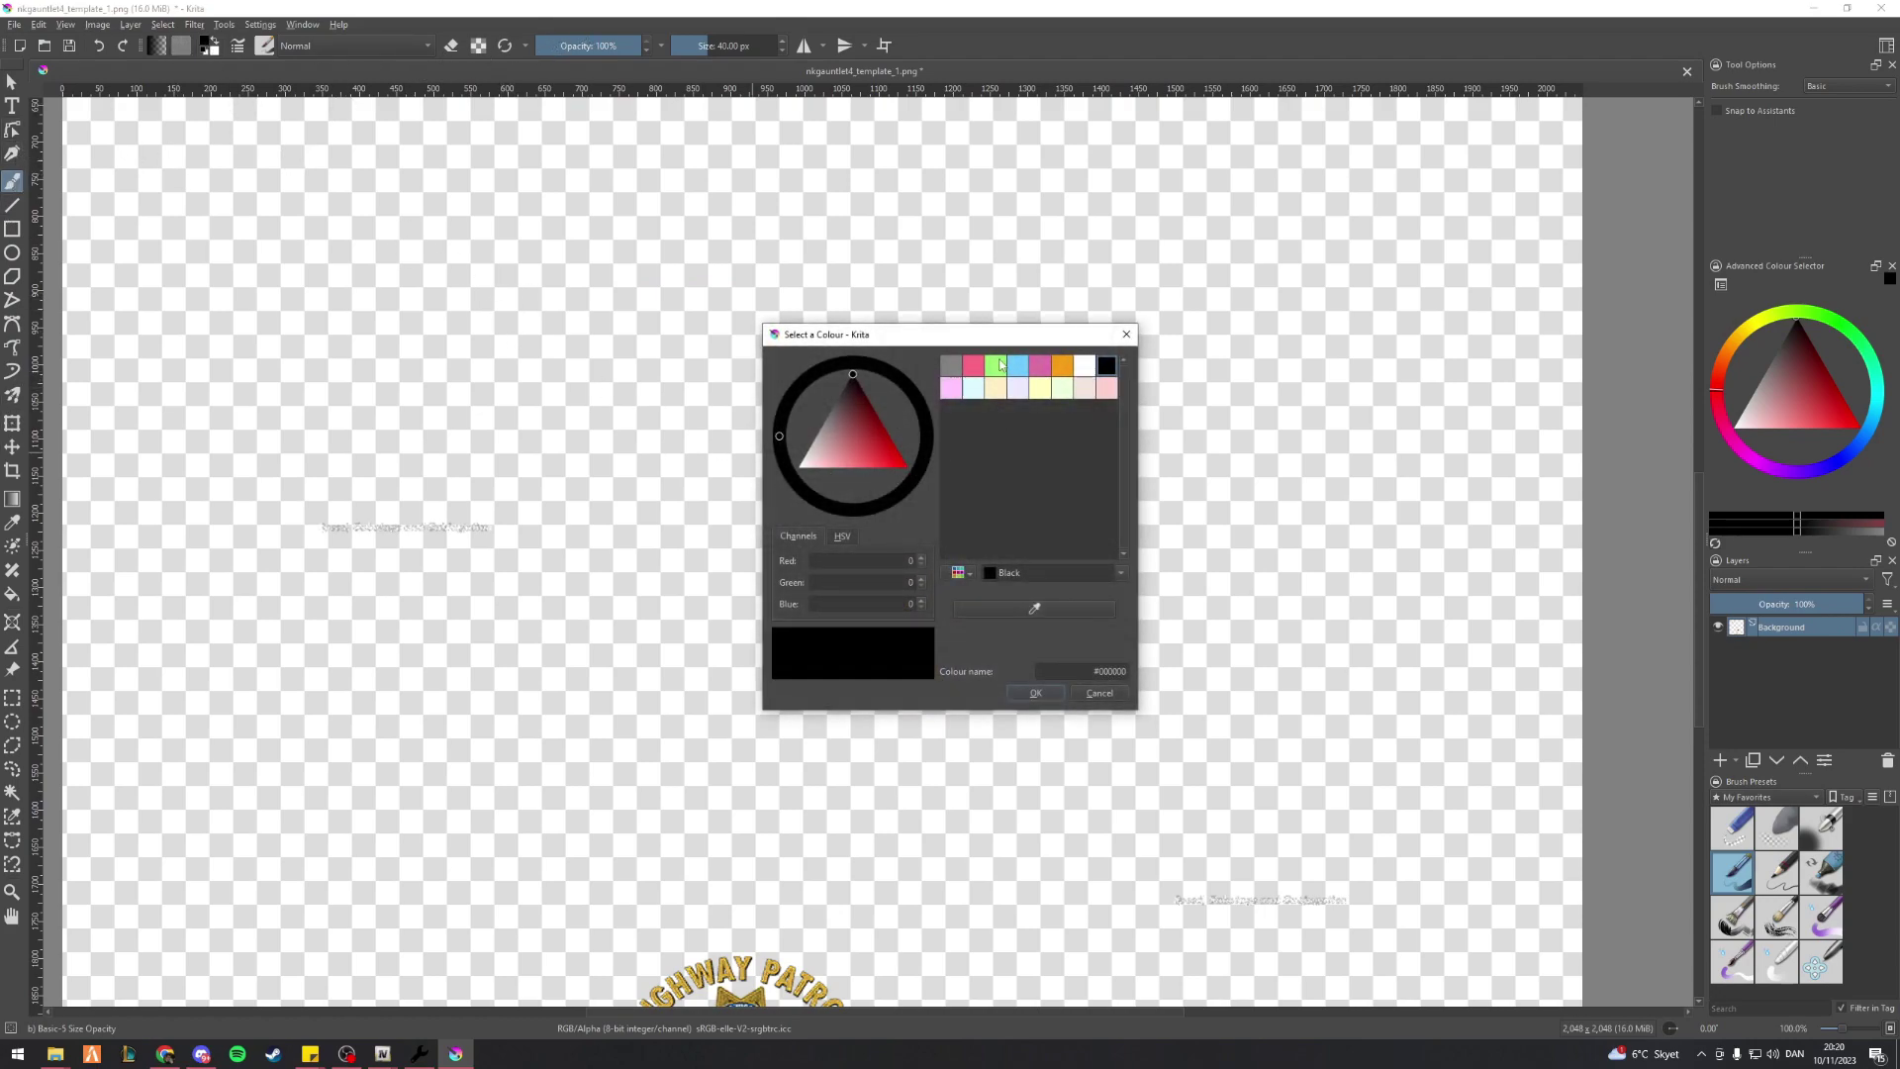
{"action": "left_click", "coordinate": [997, 366]}
{"action": "left_click", "coordinate": [896, 459]}
{"action": "left_click", "coordinate": [1035, 693]}
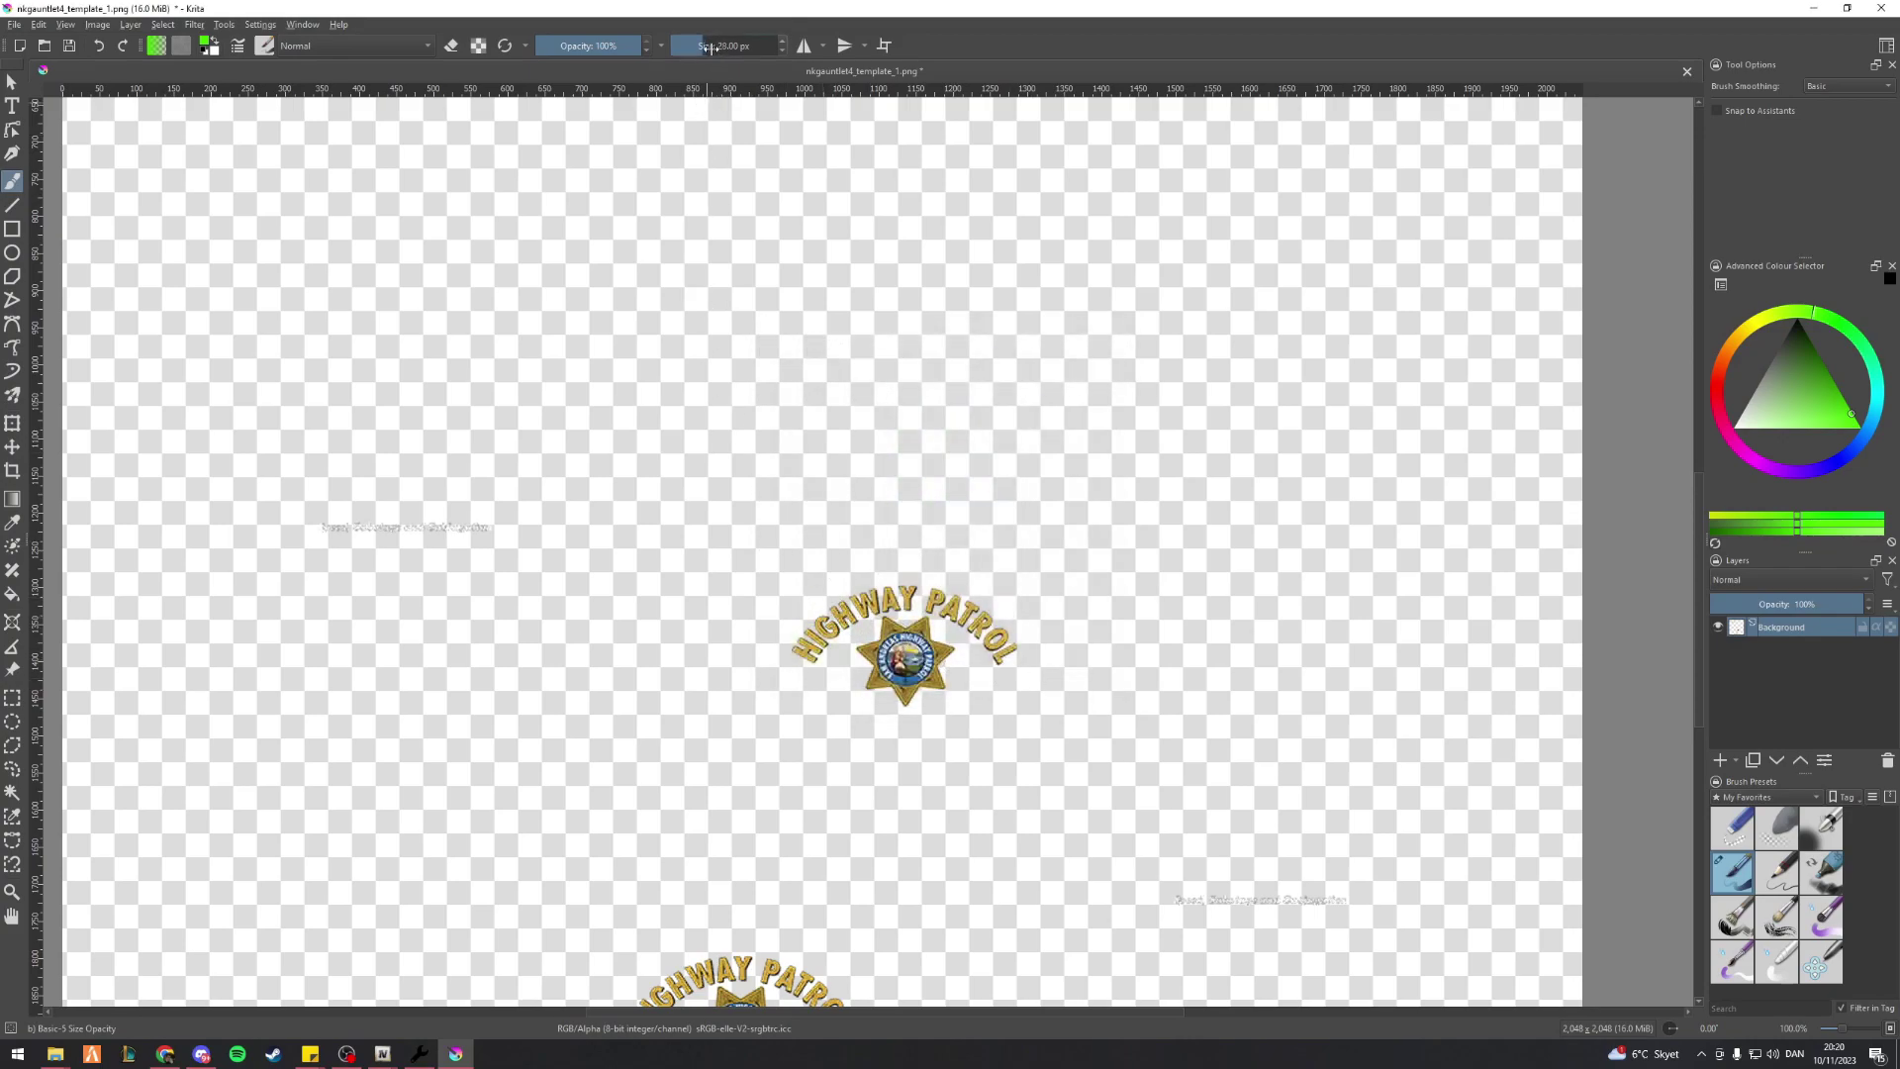
Brush green over the arched HIGHWAY PATROL lettering above the centre badge
{"action": "scroll", "coordinate": [876, 731], "scroll_direction": "up", "scroll_amount": 2}
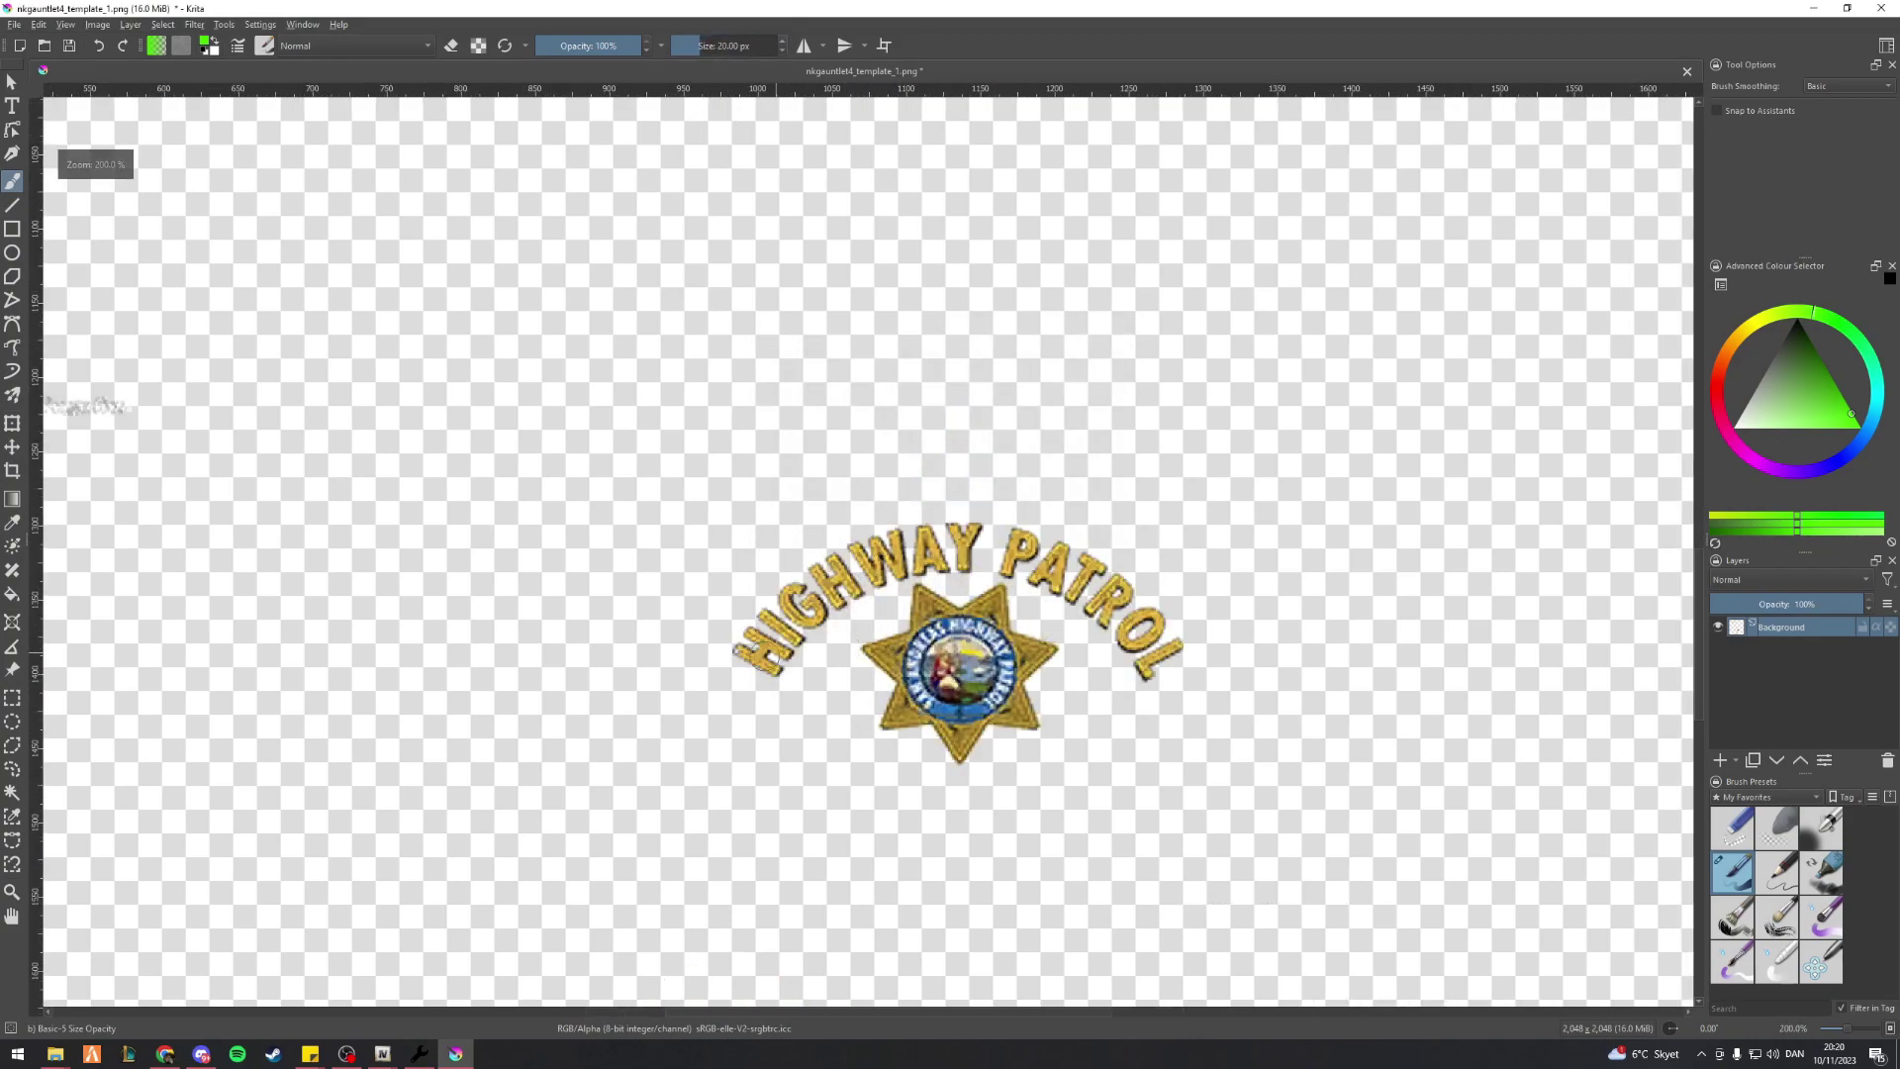
{"action": "mouse_move", "coordinate": [744, 673]}
{"action": "left_mouse_down"}
{"action": "mouse_move", "coordinate": [847, 576]}
{"action": "mouse_move", "coordinate": [941, 548]}
{"action": "mouse_move", "coordinate": [1064, 574]}
{"action": "mouse_move", "coordinate": [1167, 667]}
{"action": "left_mouse_up"}
{"action": "scroll", "coordinate": [1069, 668], "scroll_direction": "down", "scroll_amount": 3}
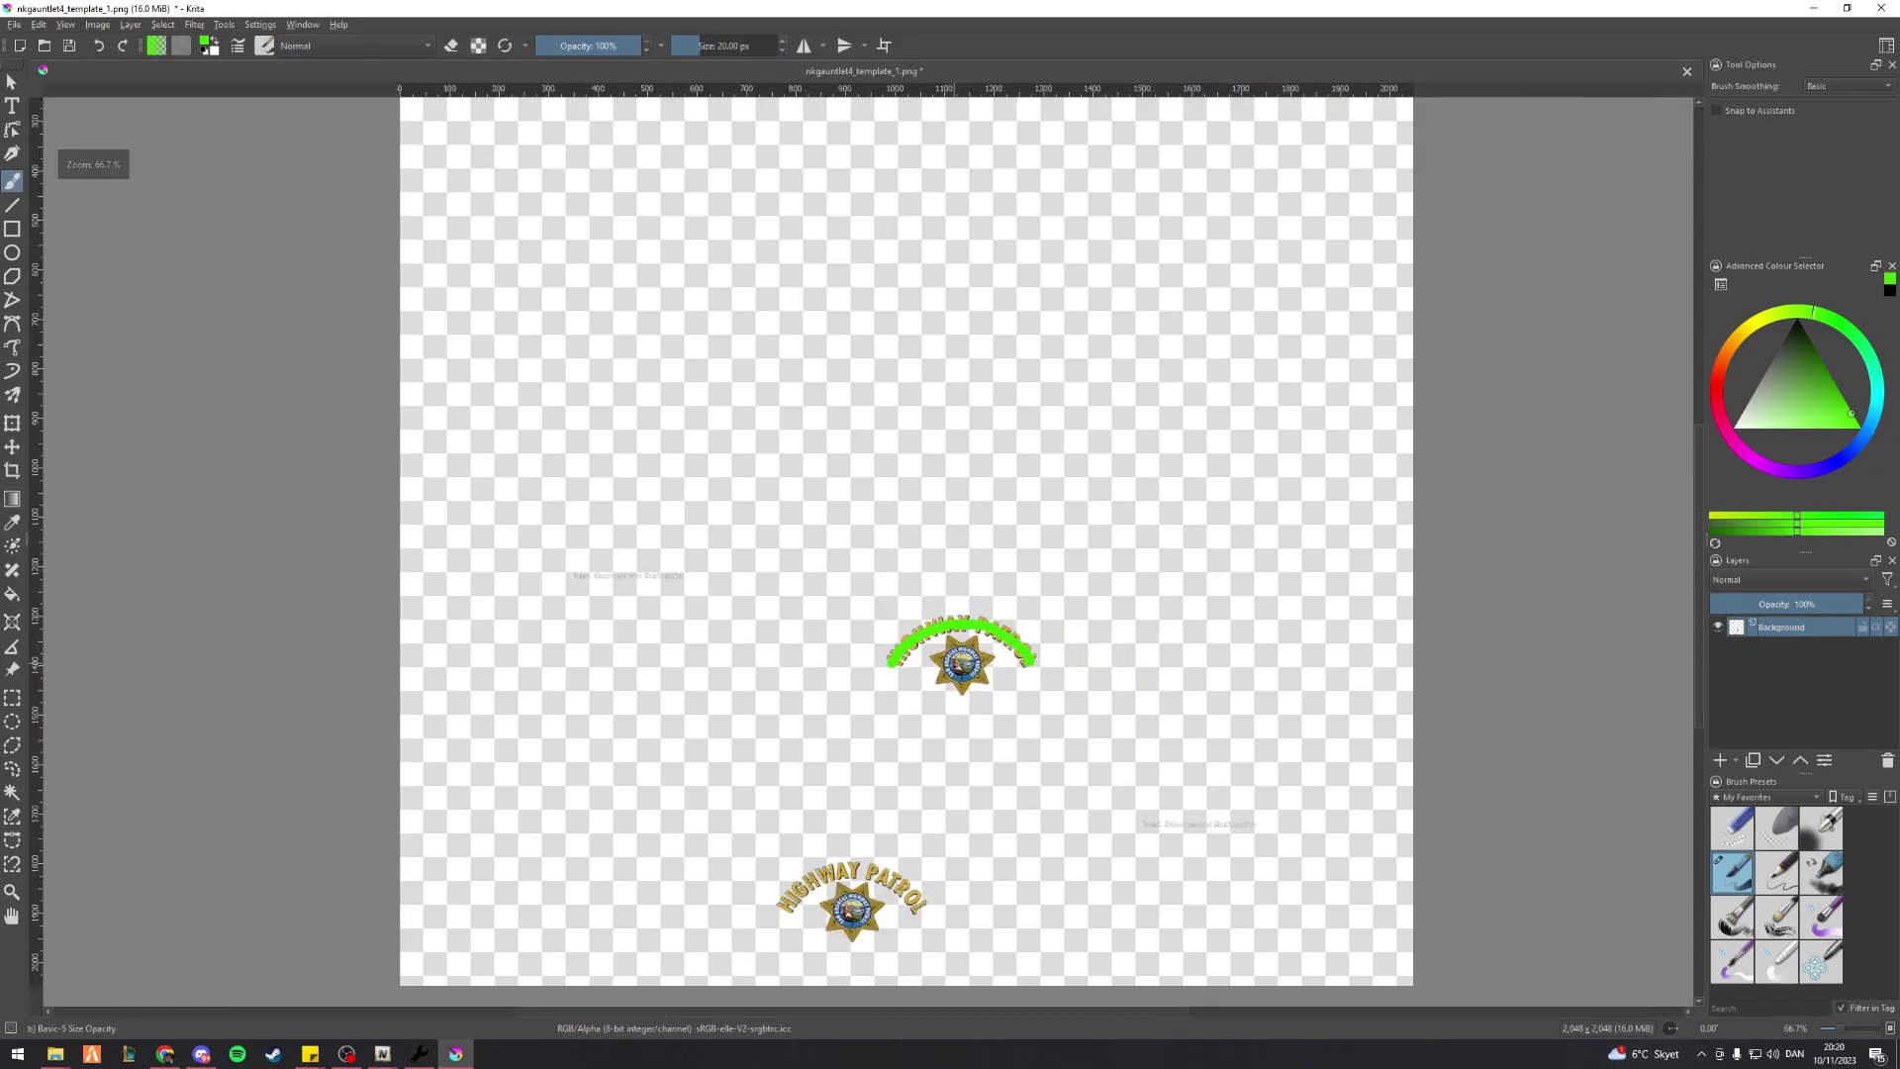
{"action": "scroll", "coordinate": [890, 653], "scroll_direction": "up", "scroll_amount": 2}
{"action": "scroll", "coordinate": [773, 650], "scroll_direction": "down", "scroll_amount": 2}
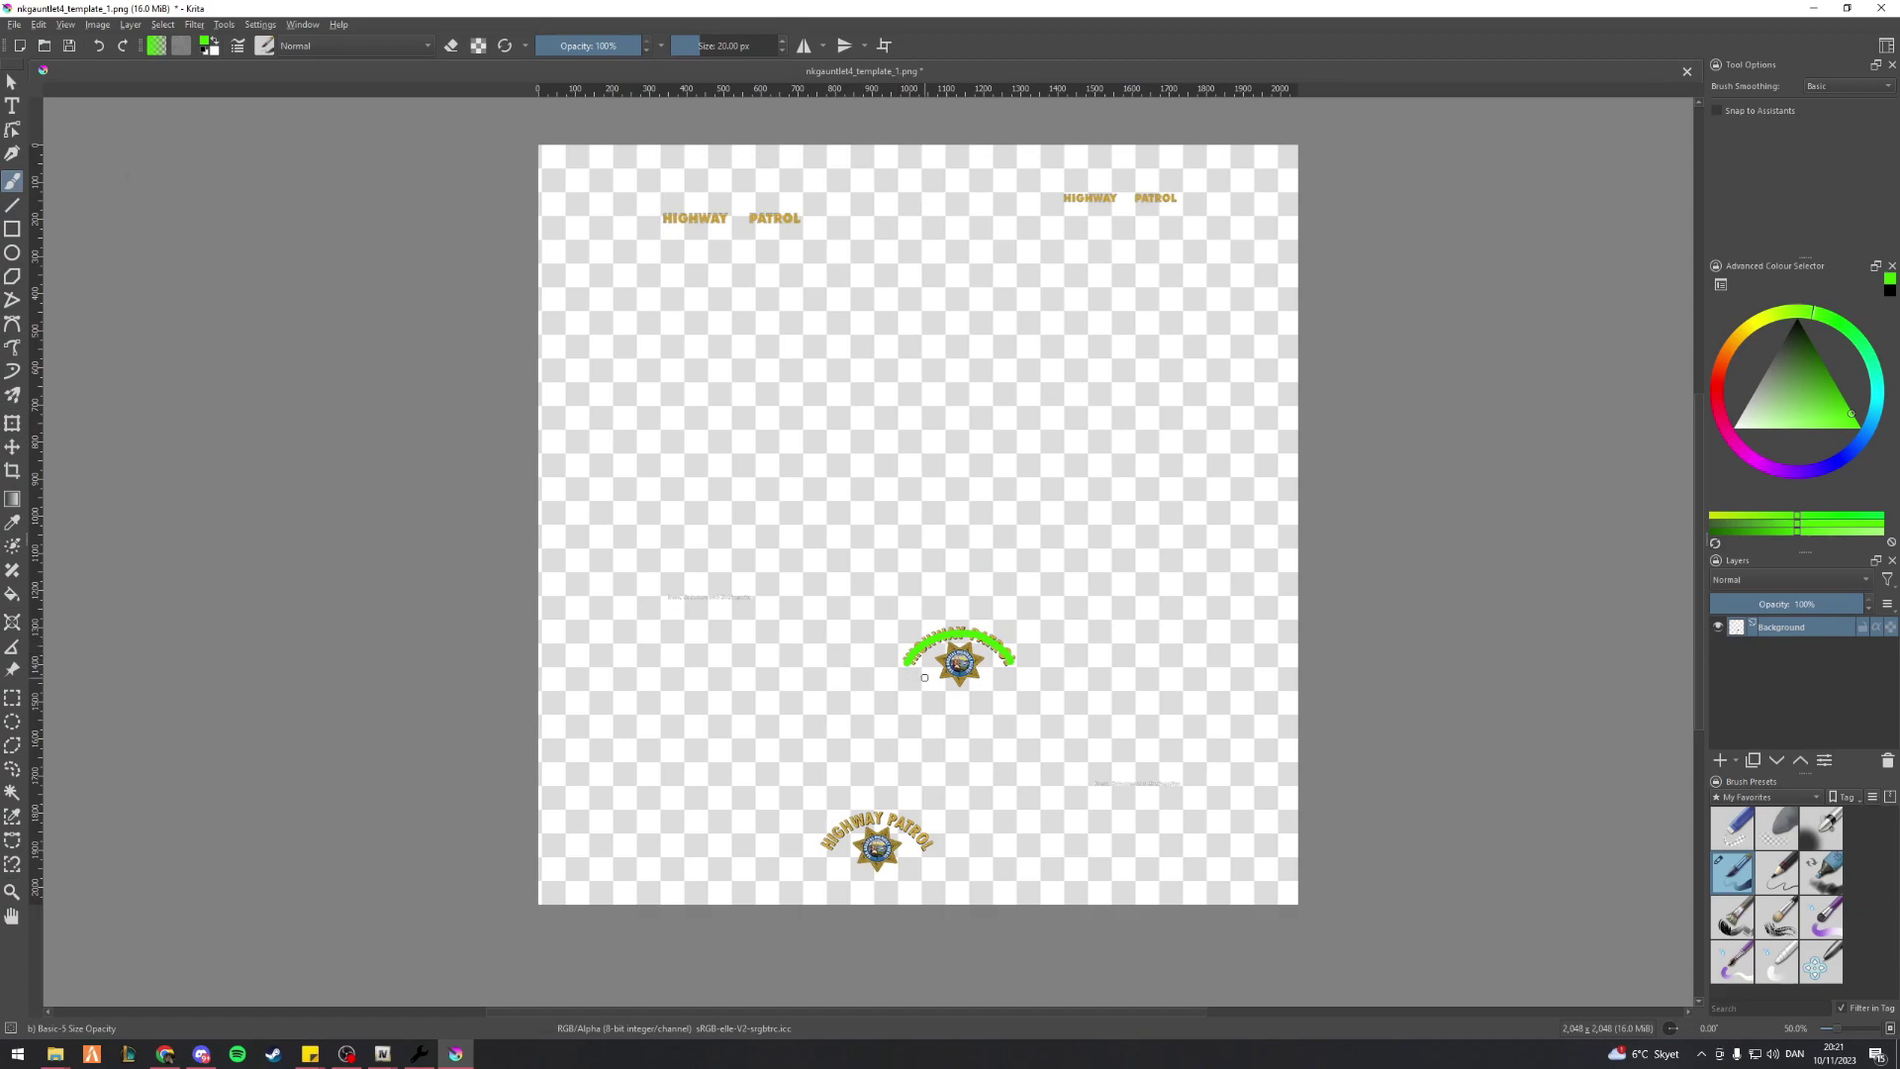
{"action": "scroll", "coordinate": [924, 677], "scroll_direction": "up", "scroll_amount": 2}
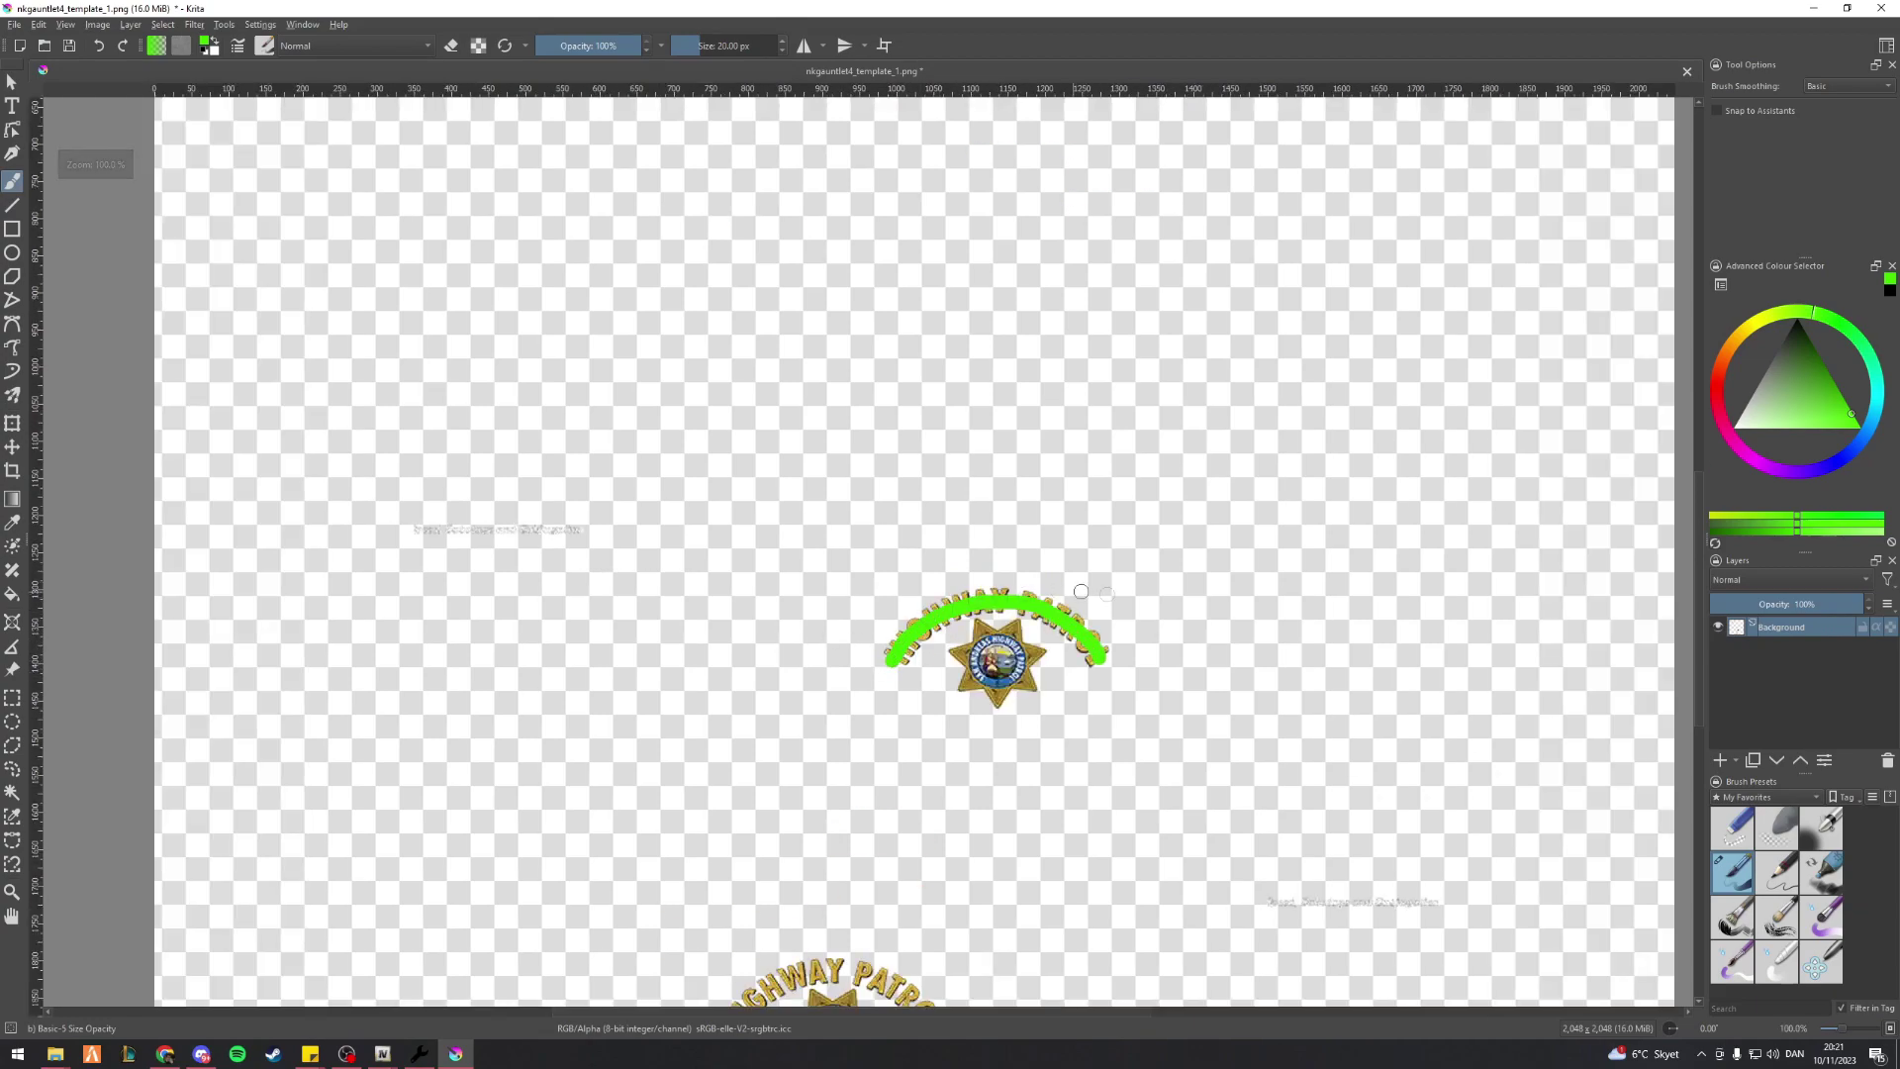
{"action": "left_click", "coordinate": [13, 24]}
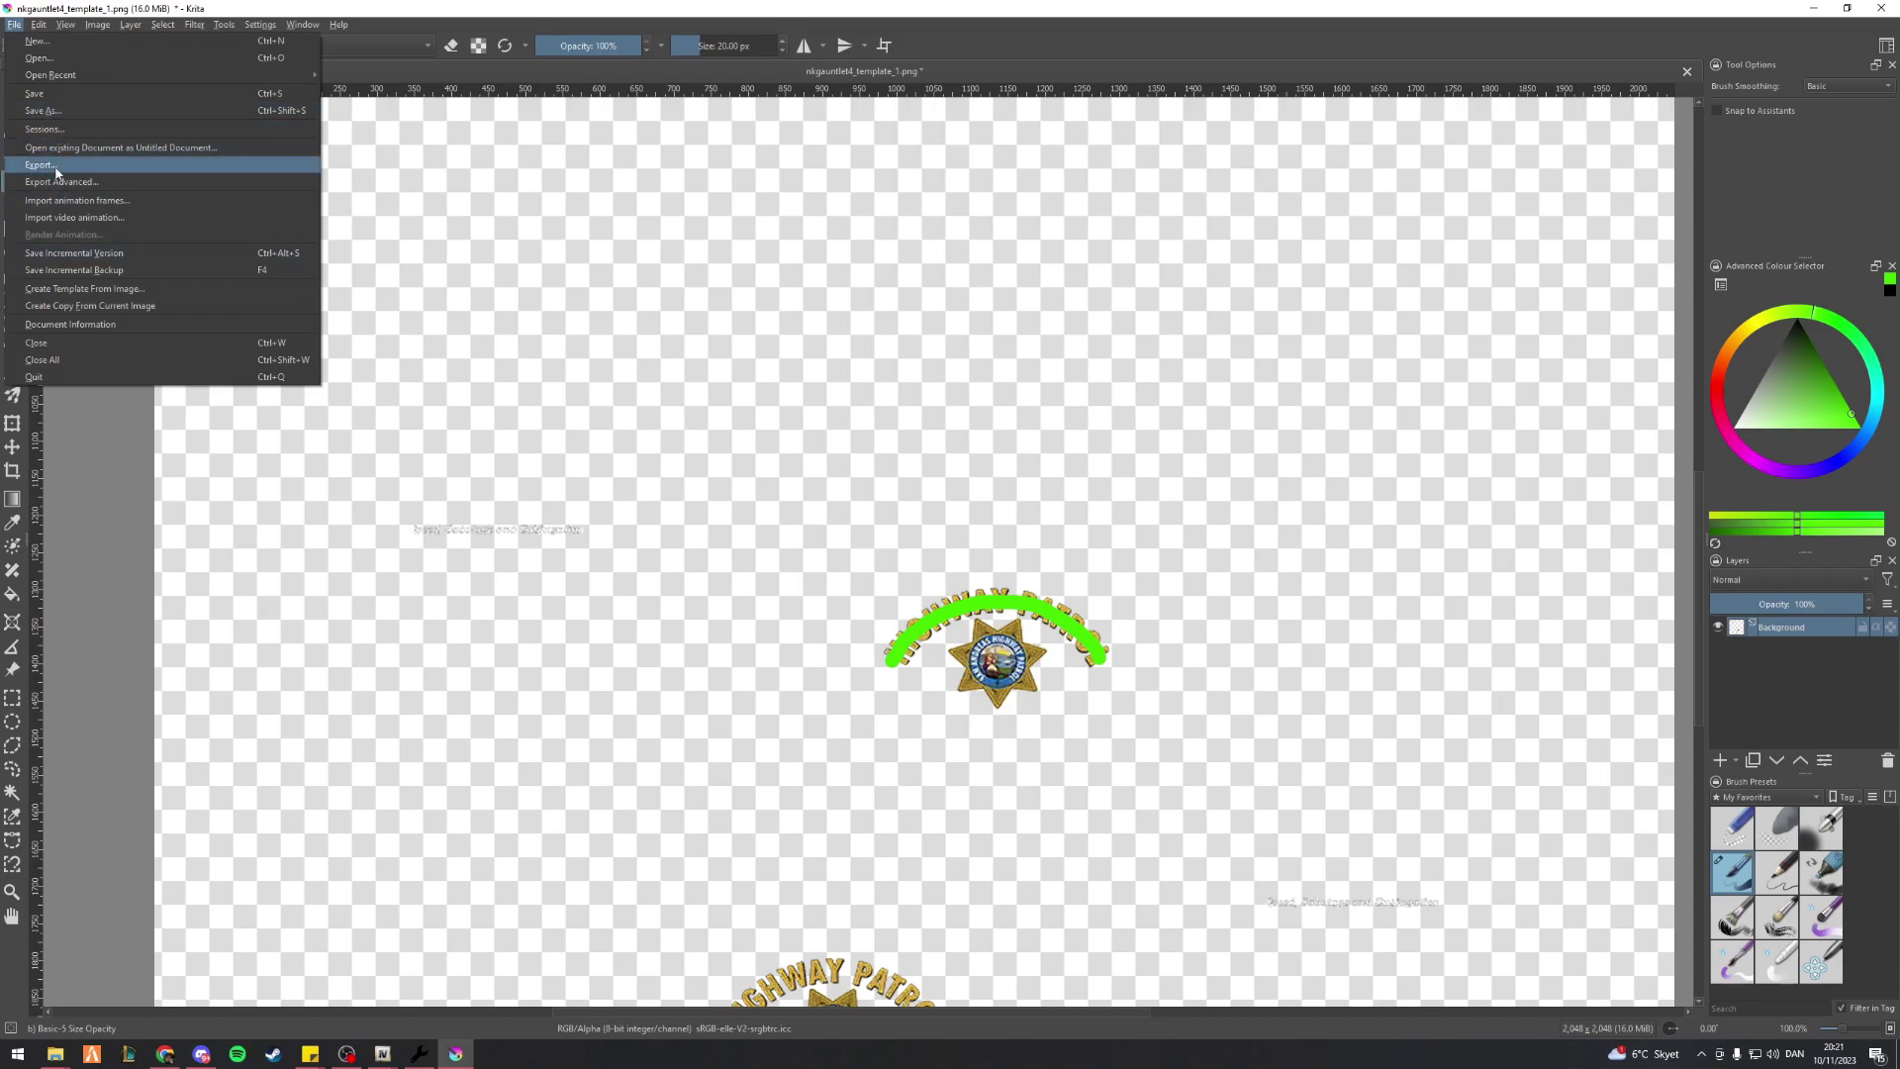
Export the texture as PNG over nkgauntlet4_template_1.png in mods, accepting replace and default PNG options
{"action": "left_click", "coordinate": [52, 168]}
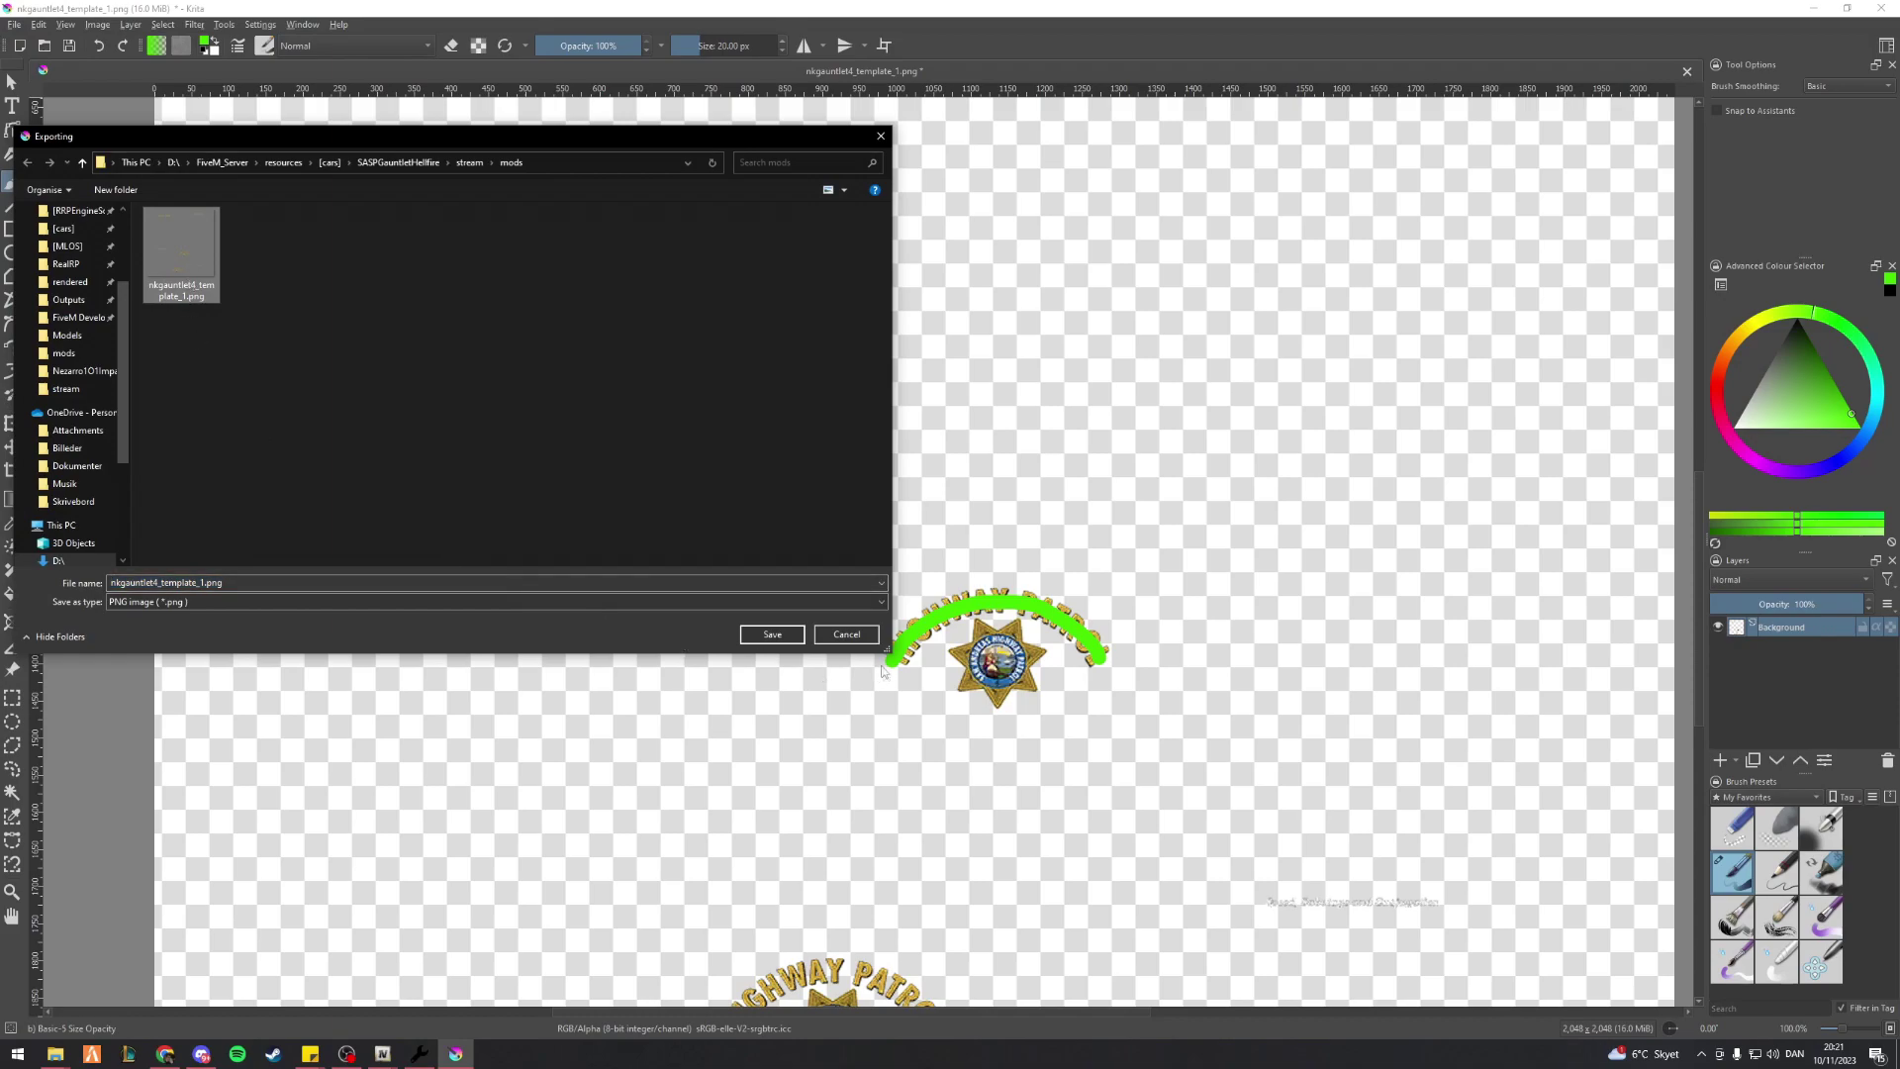
{"action": "left_click", "coordinate": [772, 635]}
{"action": "left_click", "coordinate": [992, 531]}
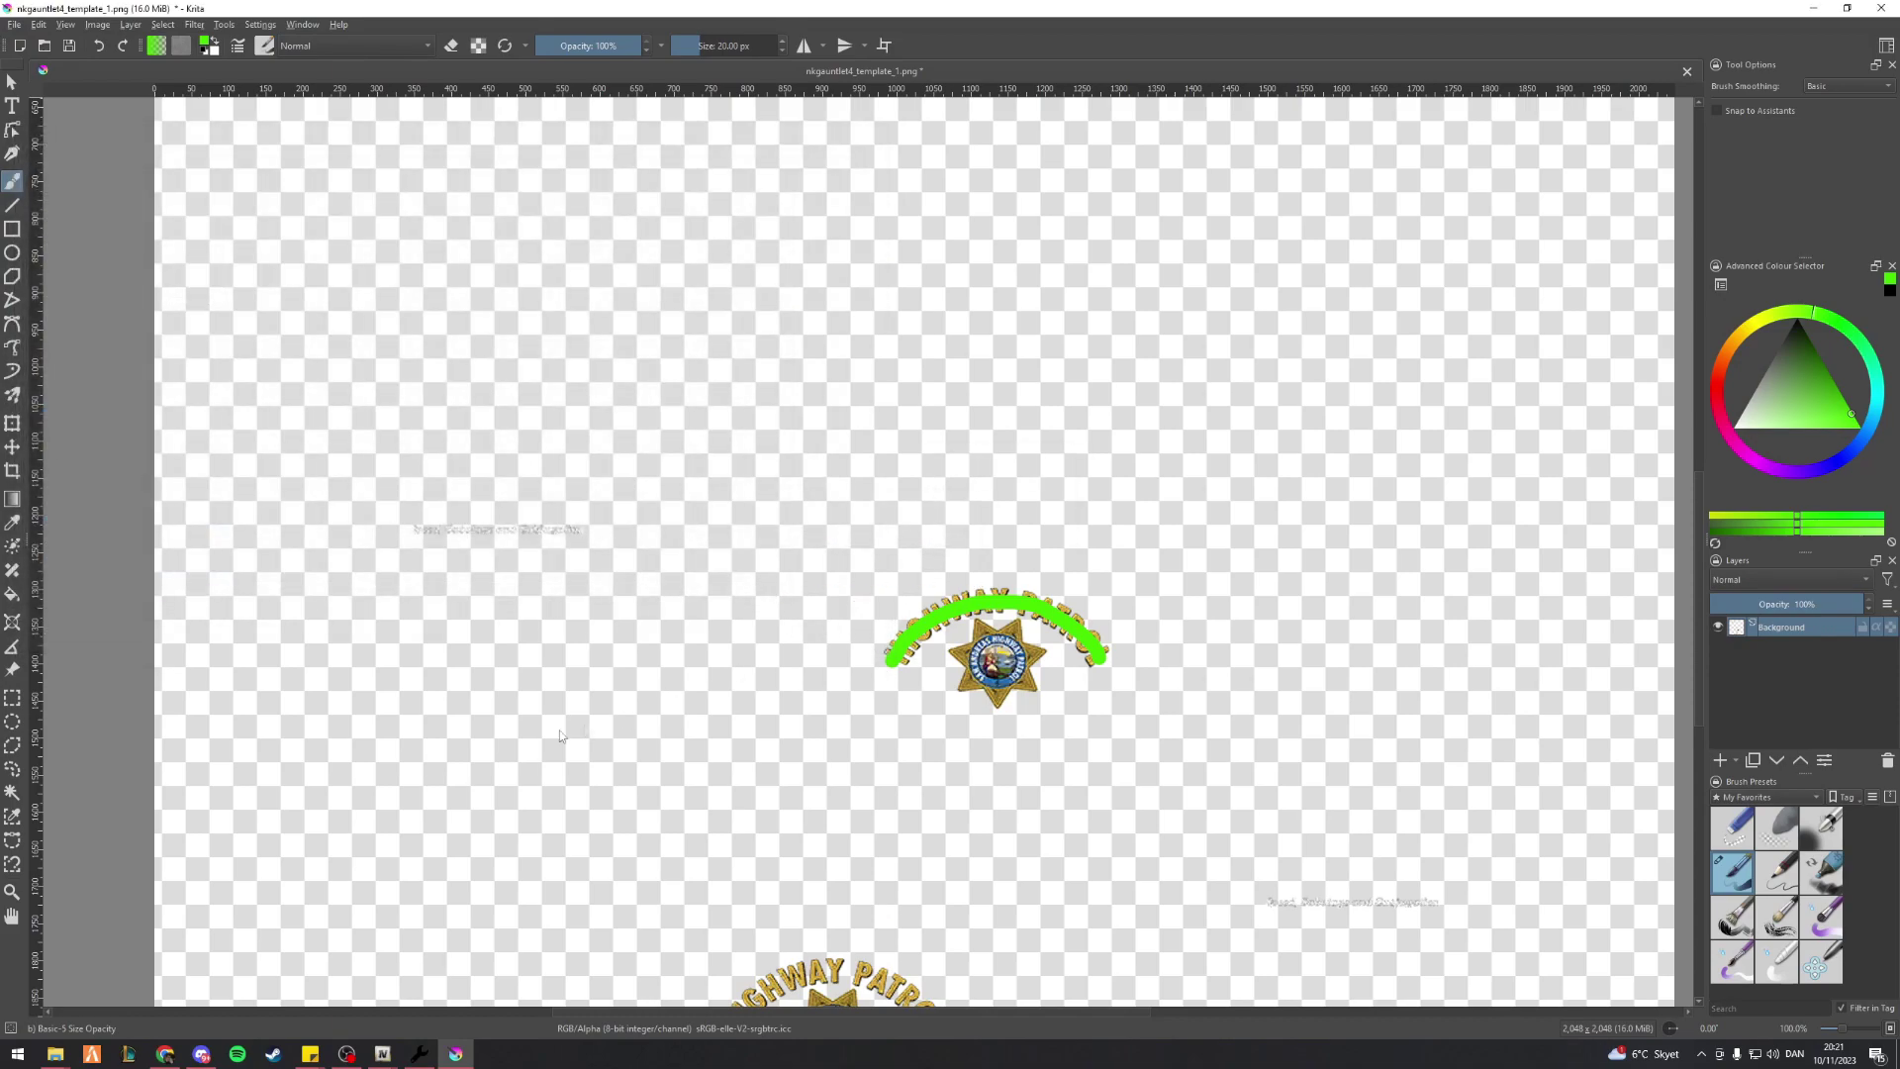
{"action": "left_click", "coordinate": [1133, 722]}
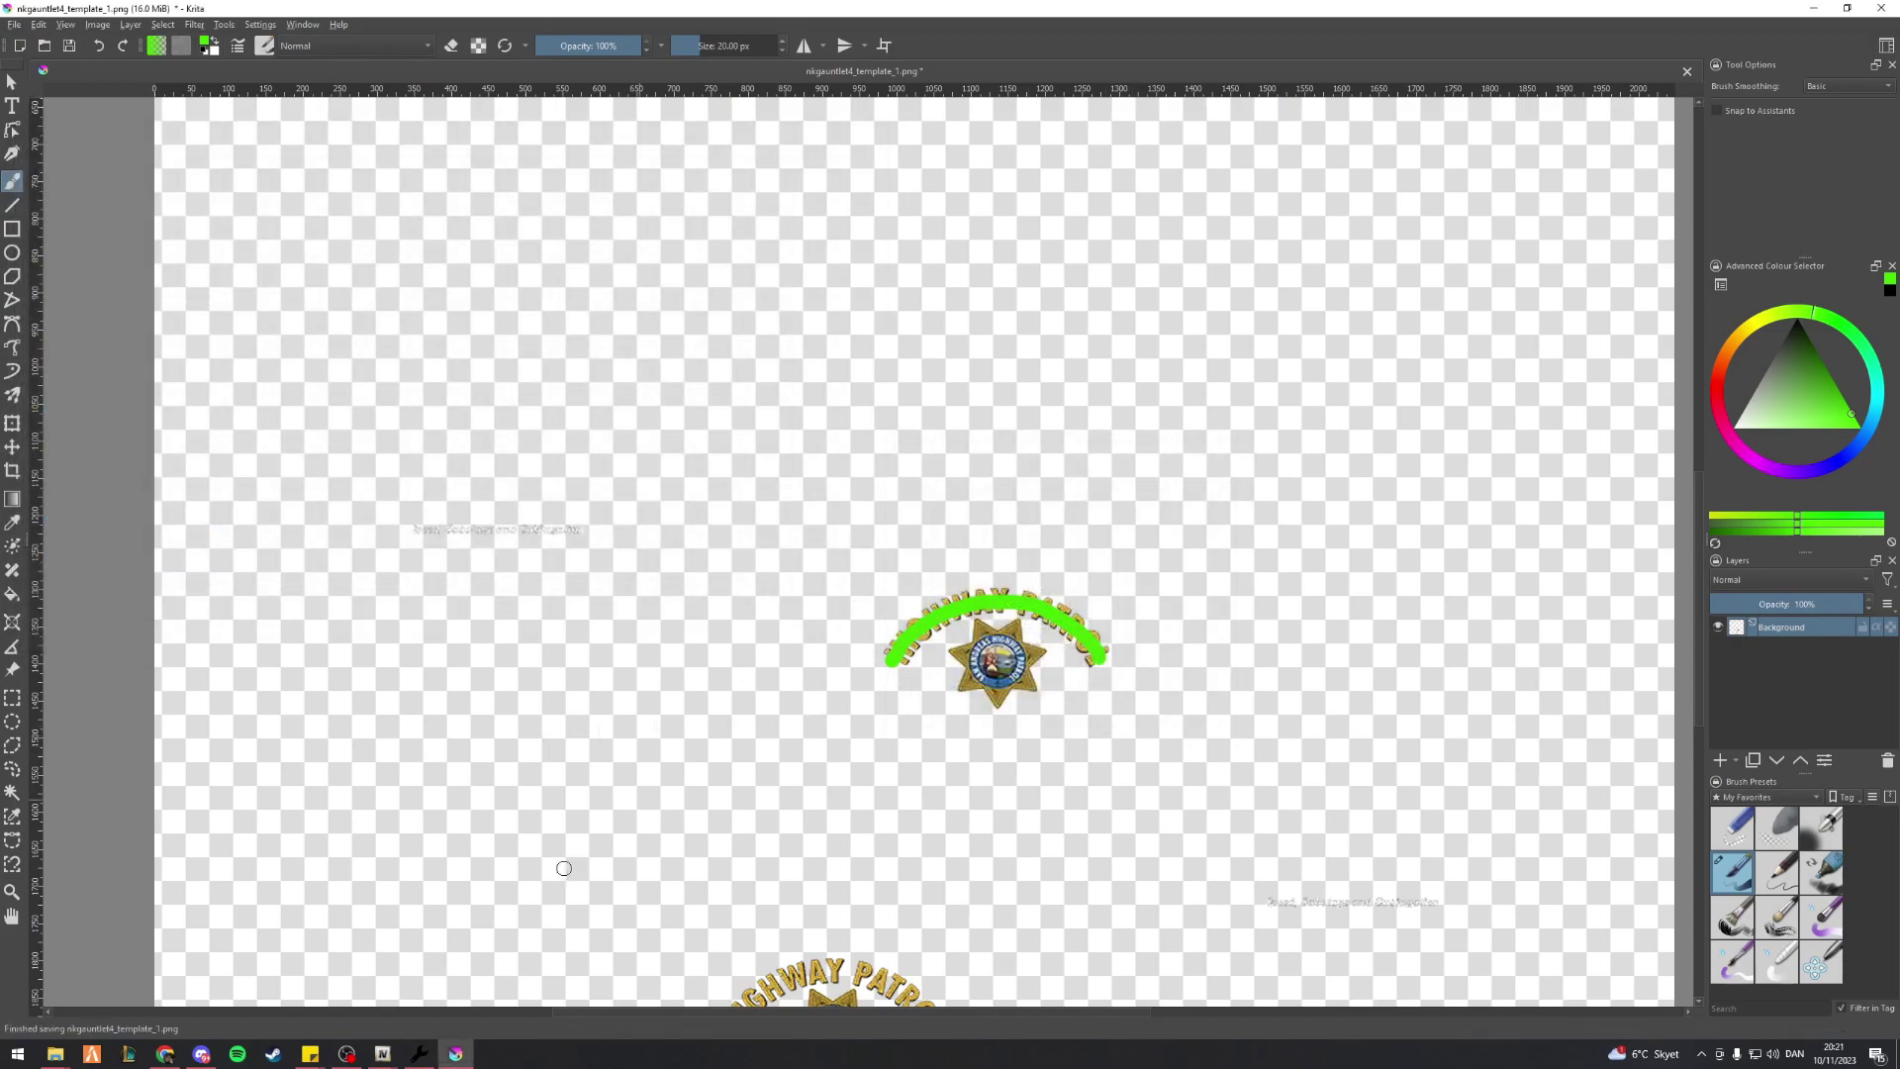
Begin importing a replacement texture into the livery .yft in Texture Toolkit
{"action": "left_click", "coordinate": [414, 1057]}
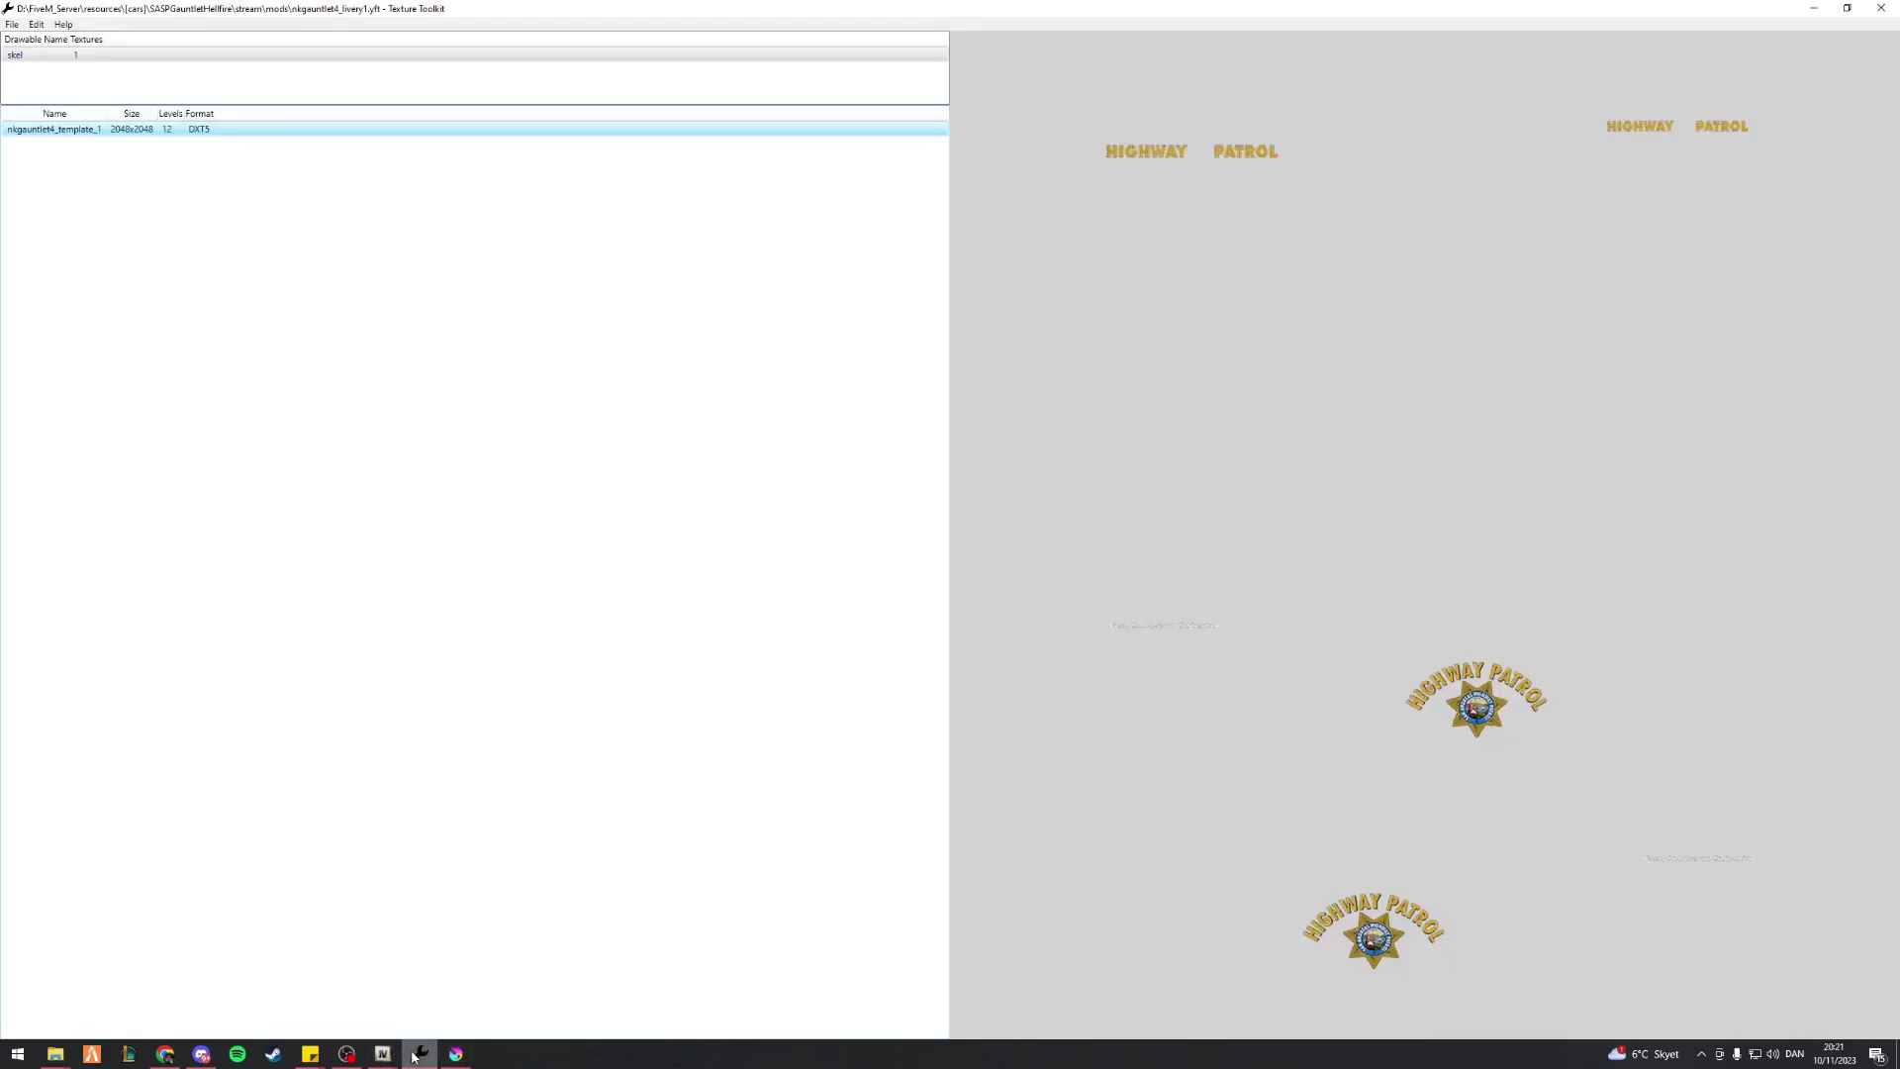
{"action": "left_click", "coordinate": [37, 25]}
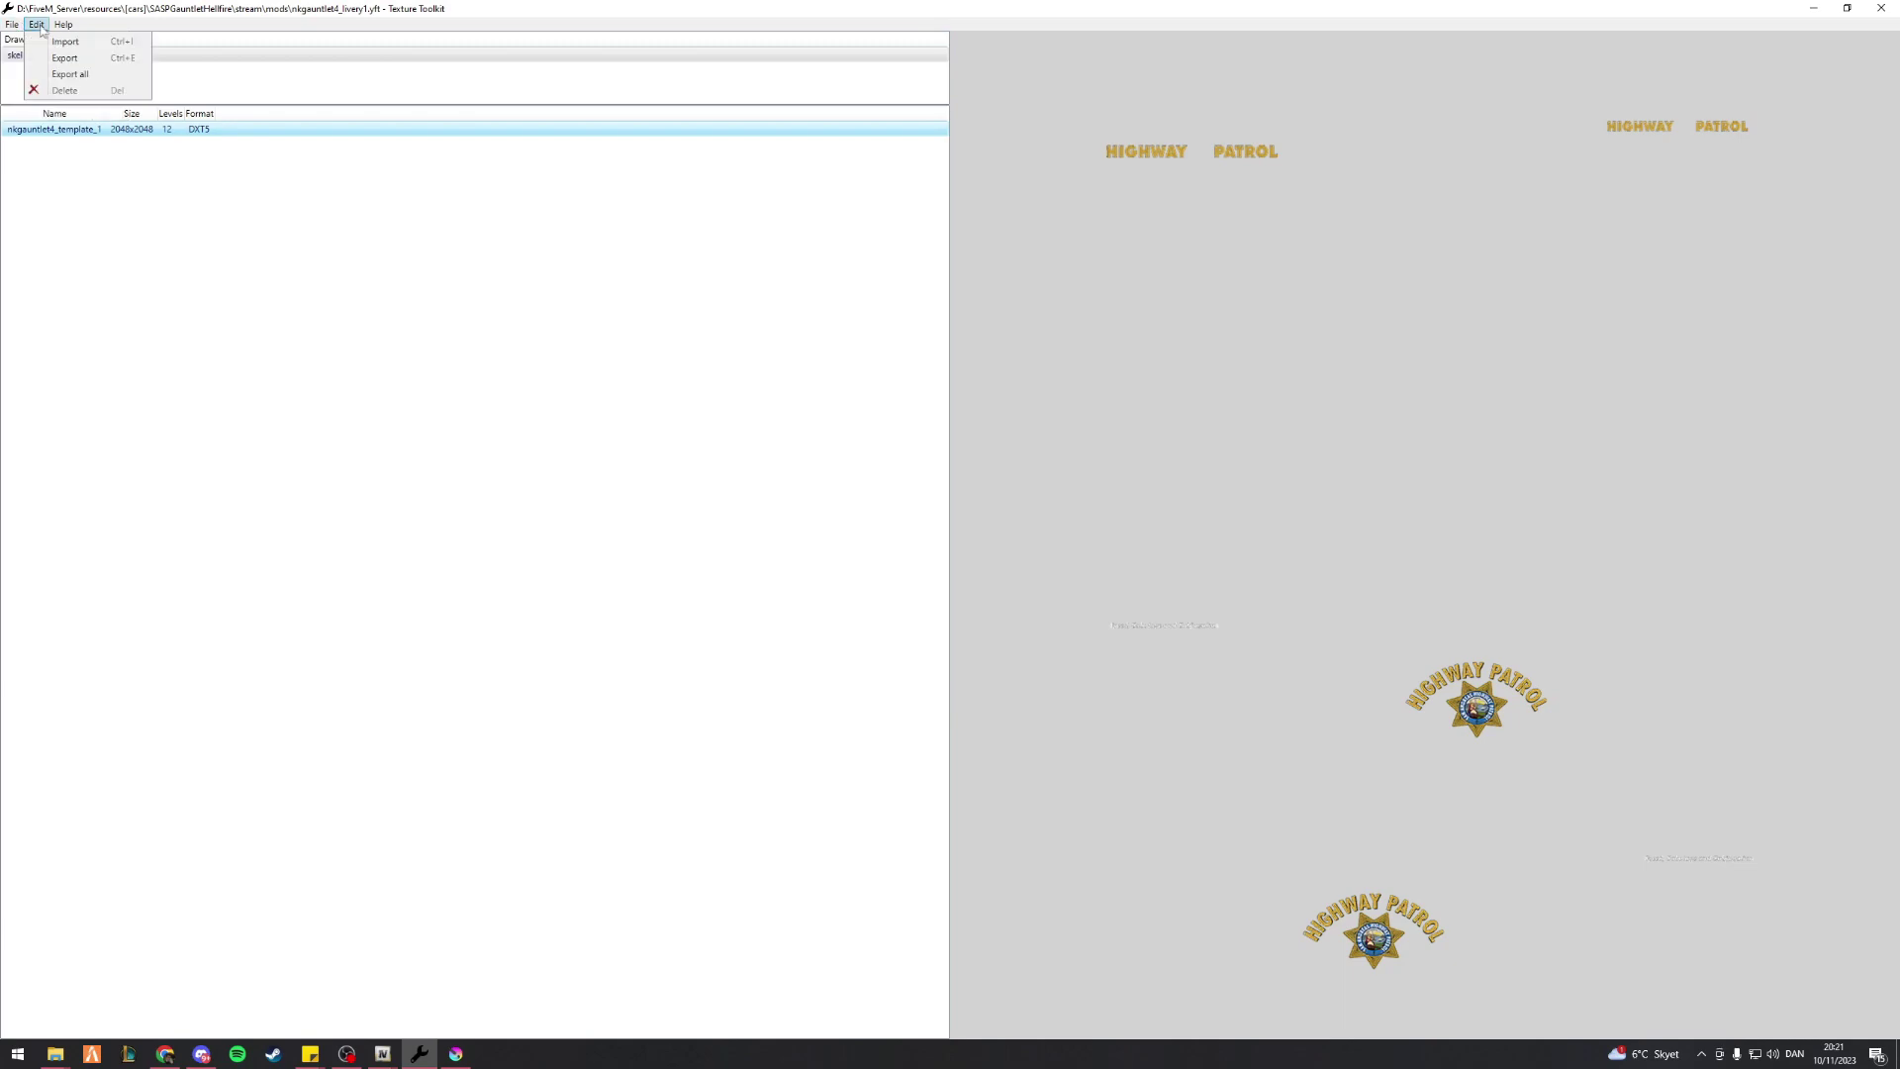
{"action": "left_click", "coordinate": [69, 43]}
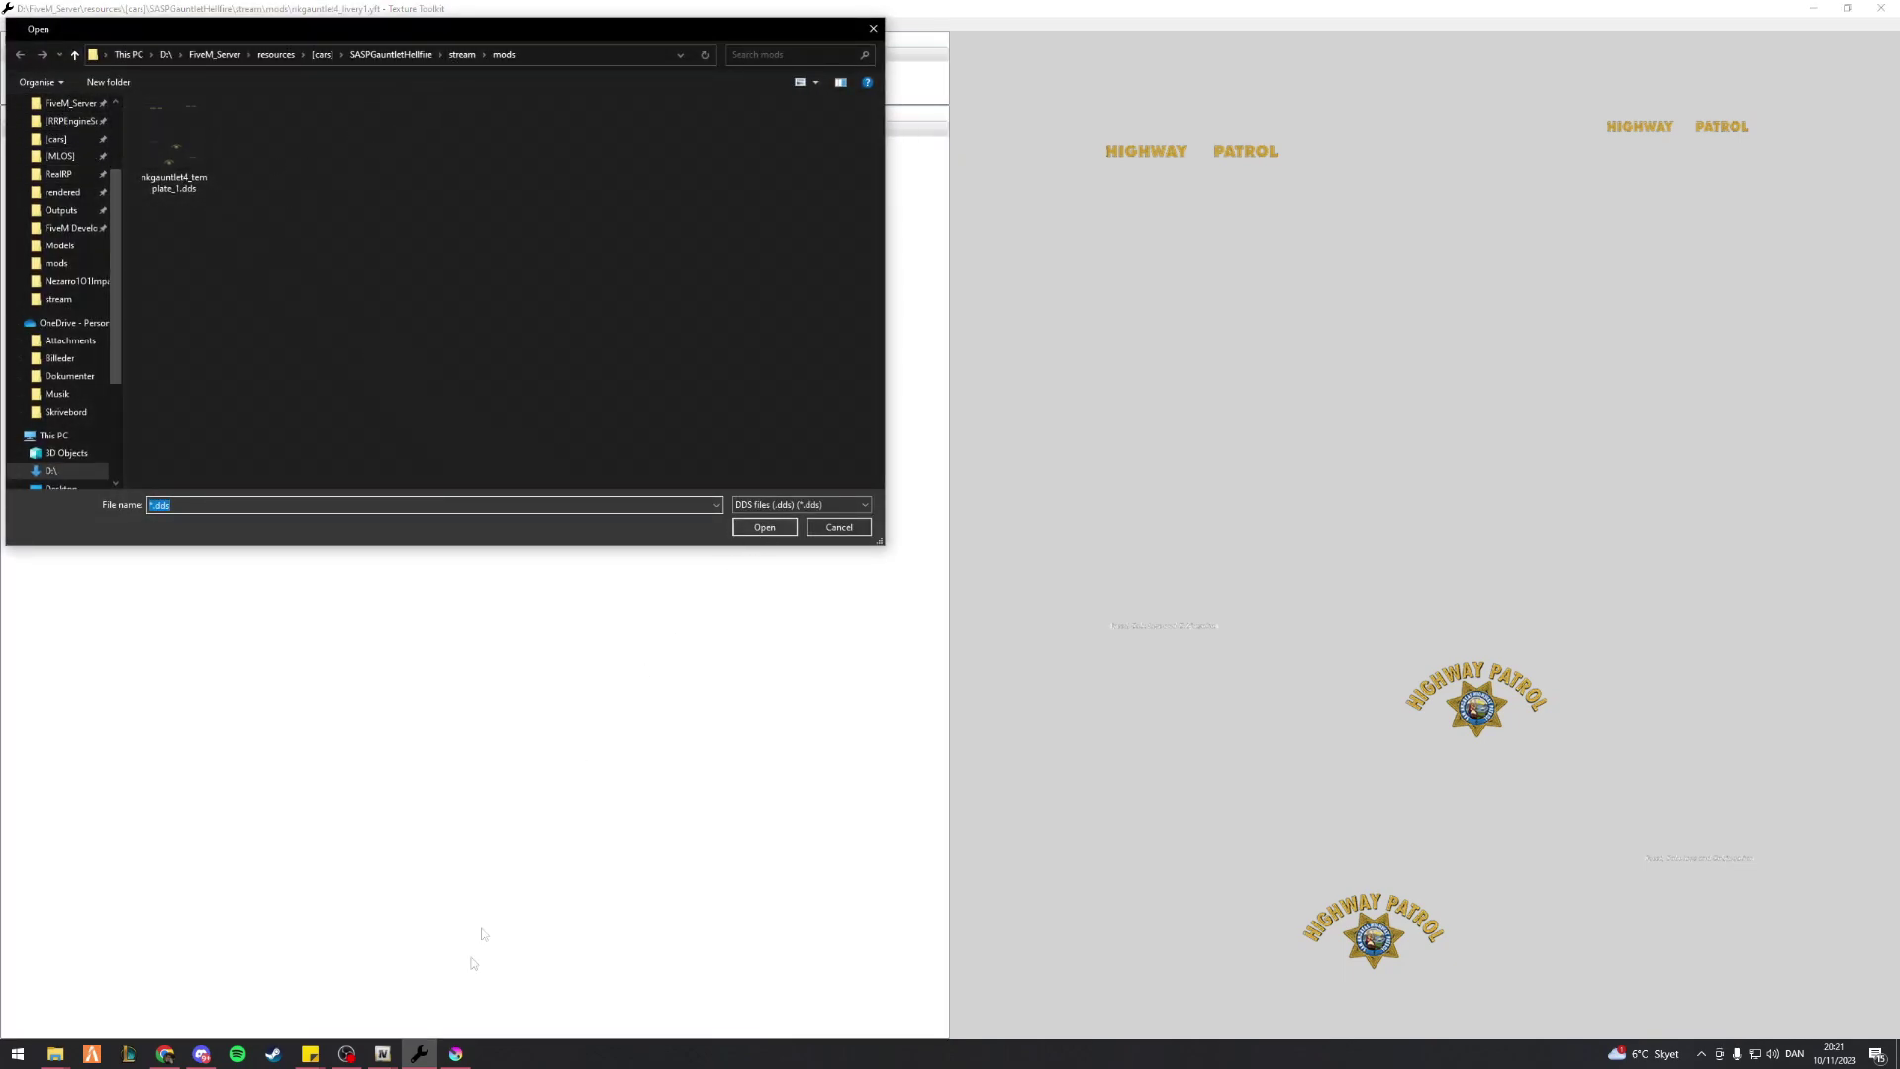
Confirm the exported PNG from Krita, then refresh the import dialog's file list
{"action": "left_click", "coordinate": [455, 1051]}
{"action": "left_click", "coordinate": [14, 24]}
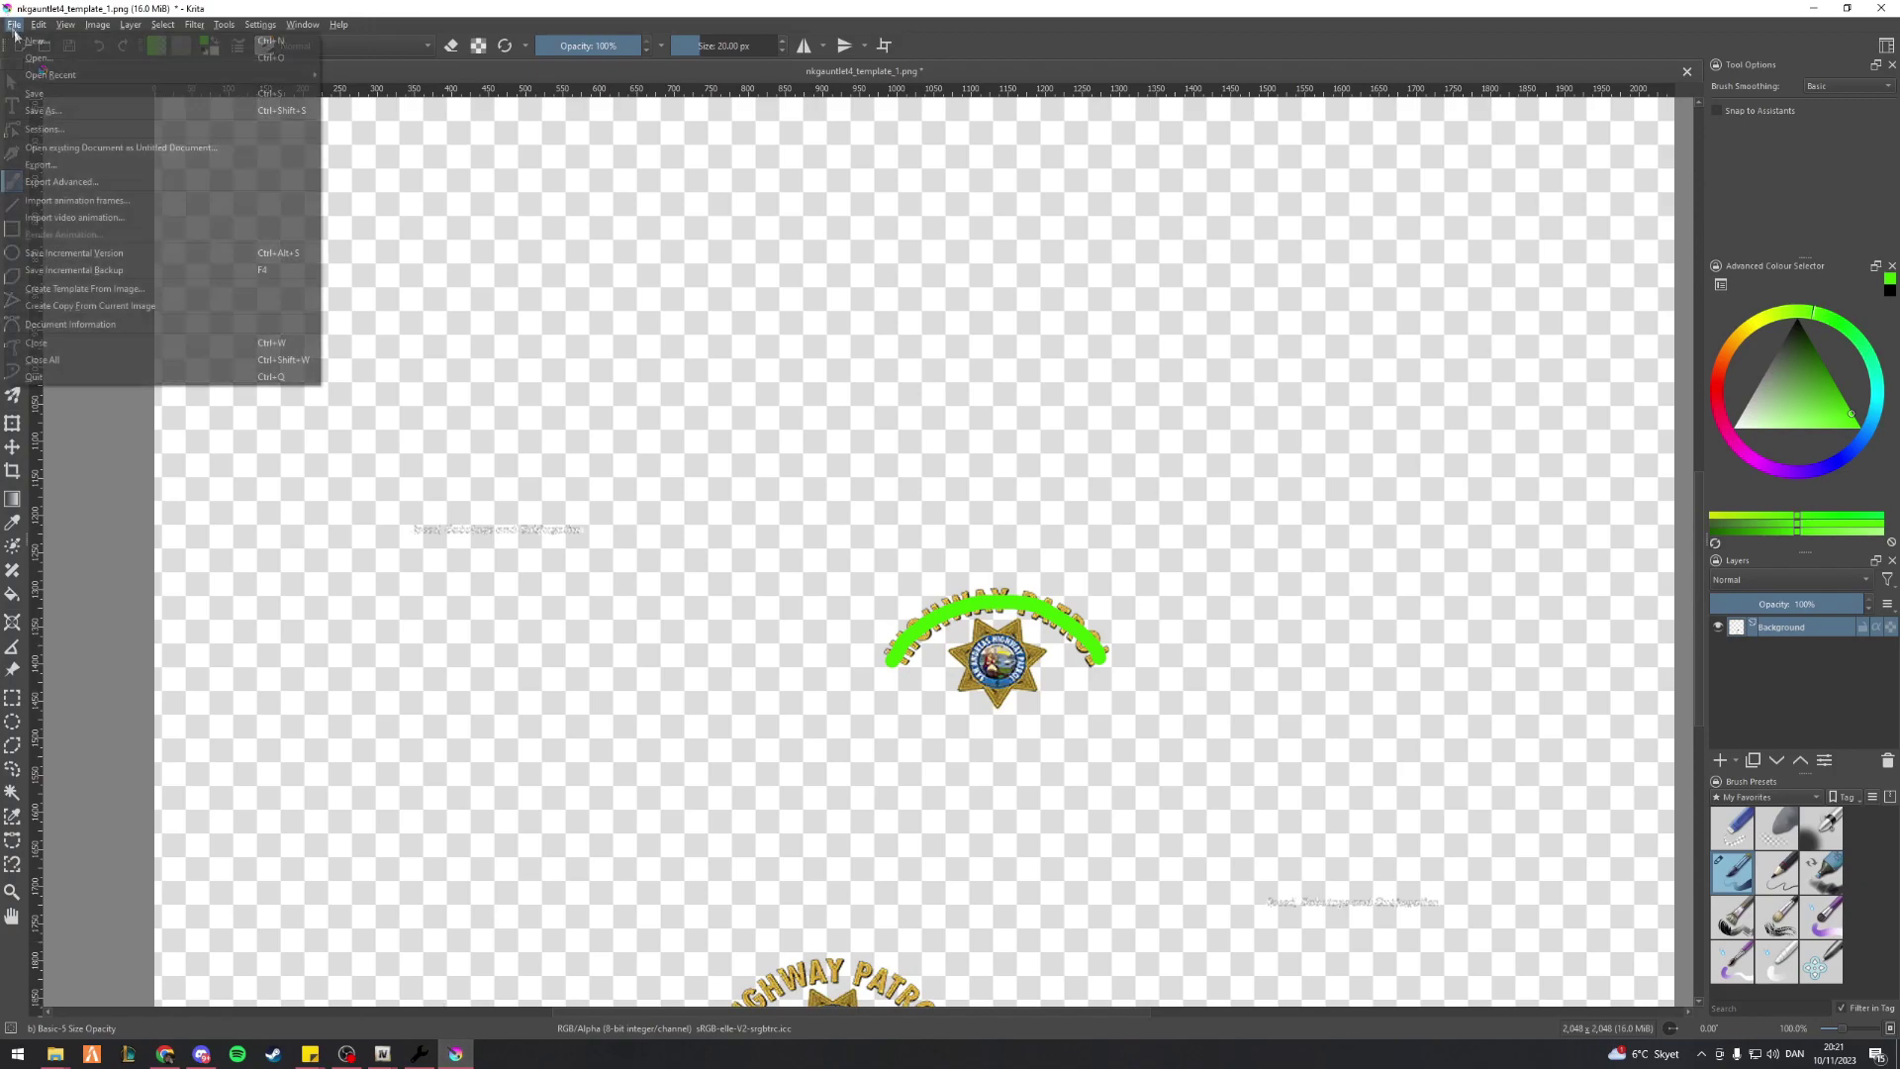
{"action": "left_click", "coordinate": [79, 164]}
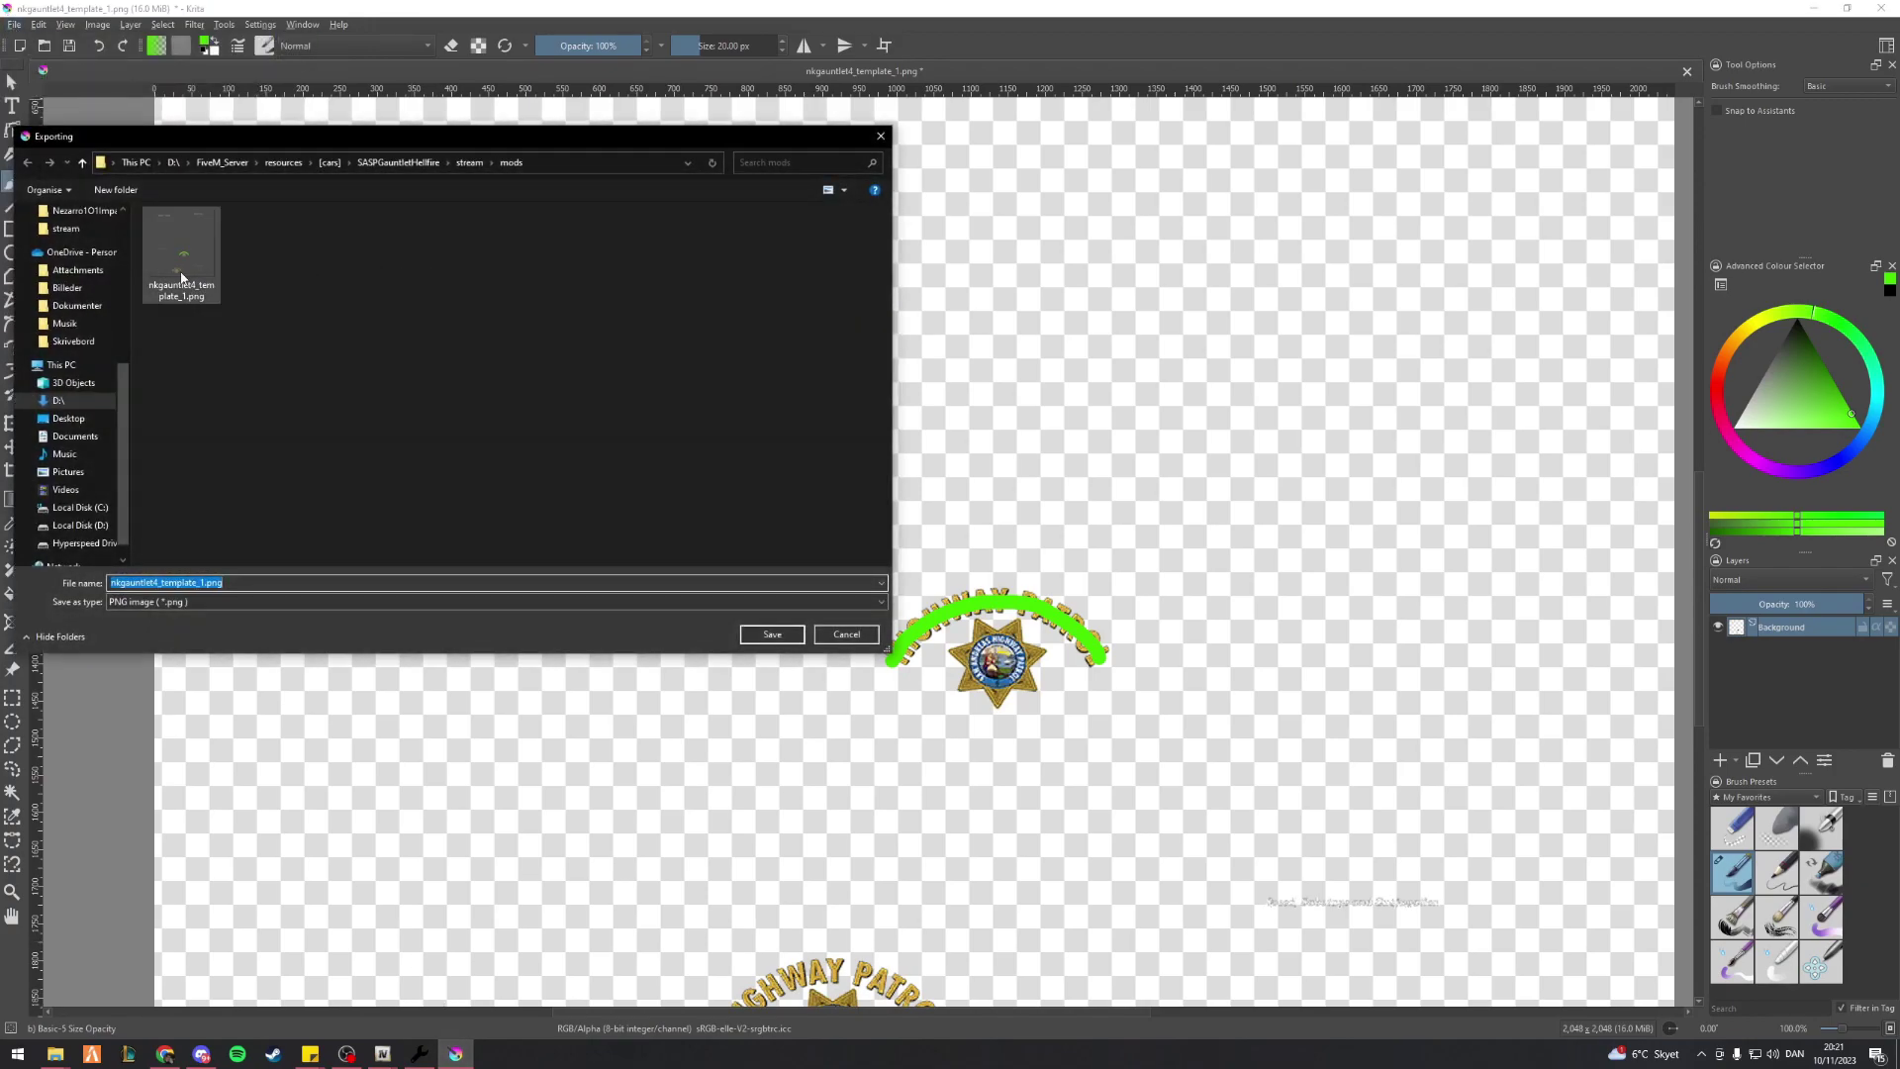
{"action": "left_click", "coordinate": [418, 1053]}
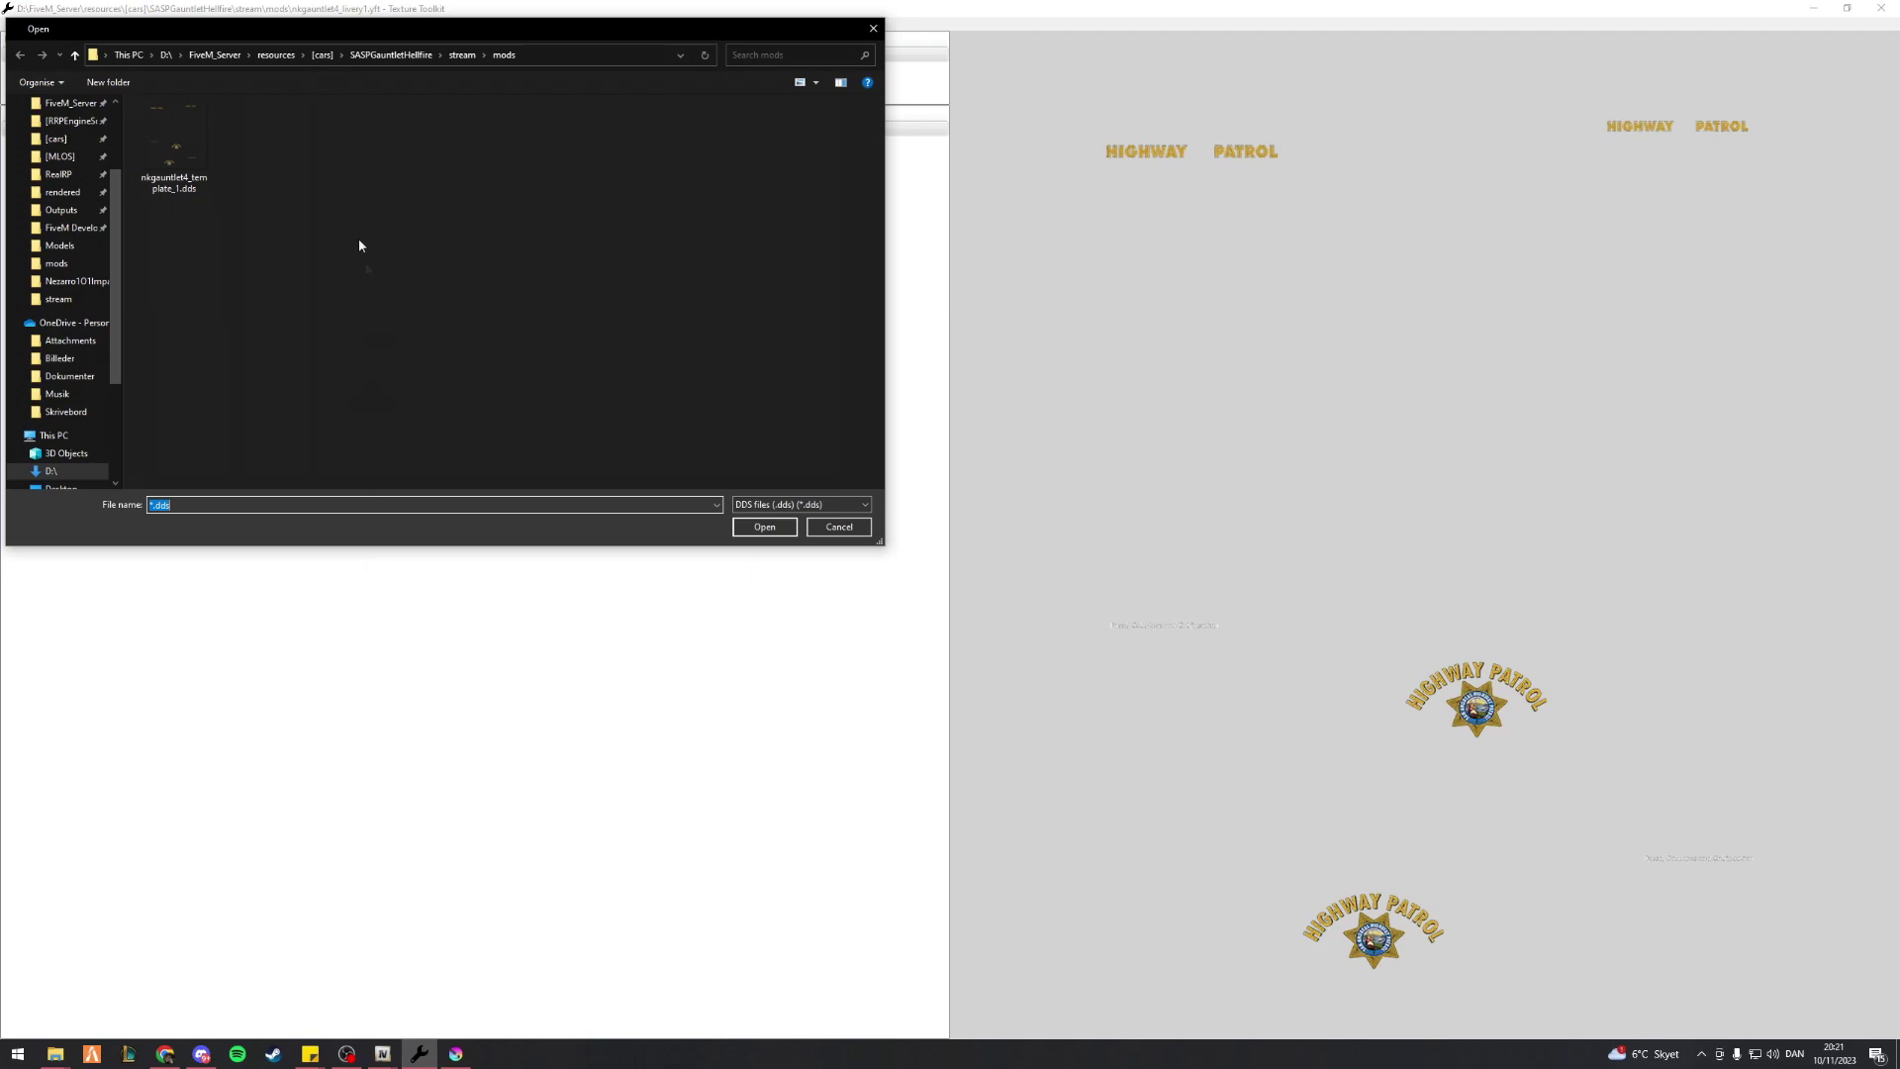
{"action": "right_click", "coordinate": [344, 216]}
{"action": "left_click", "coordinate": [400, 276]}
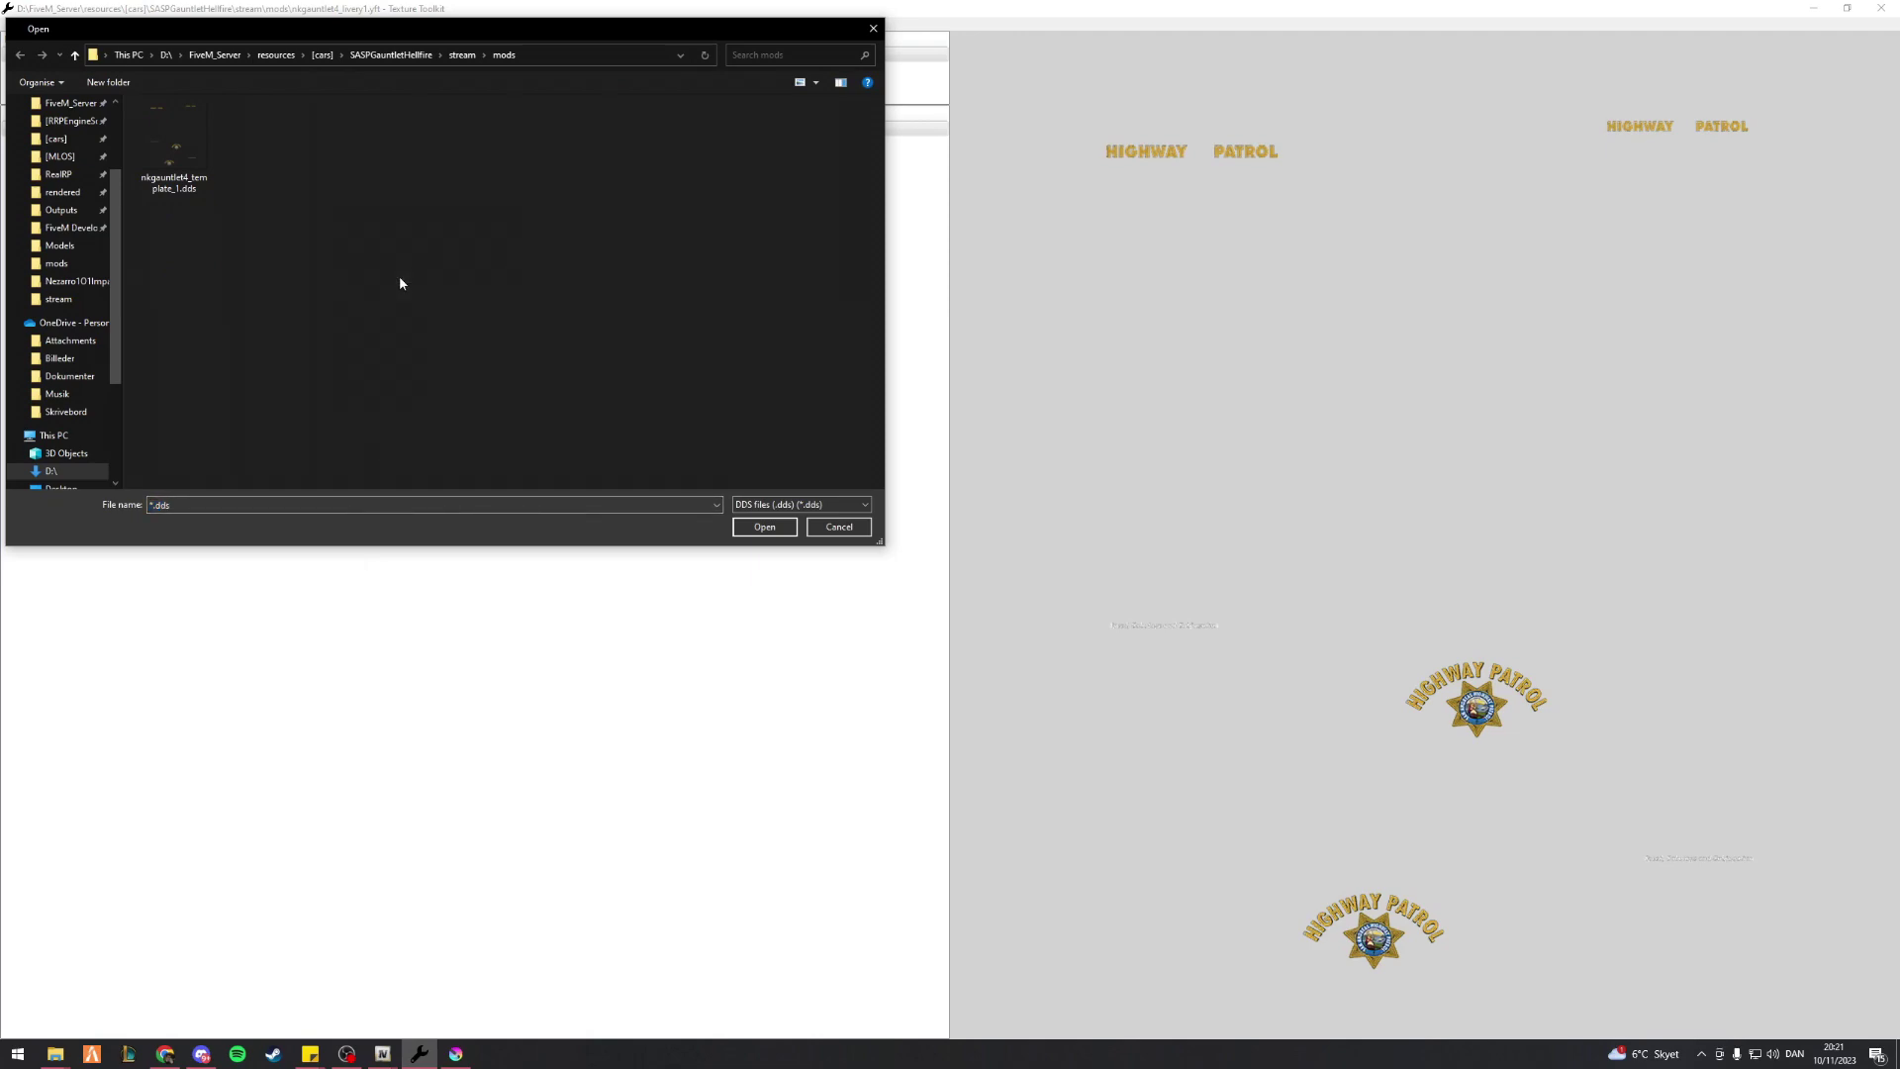
Keep the DDS file-type filter in the import dialog and return to Convertio in Chrome
{"action": "left_click", "coordinate": [801, 504]}
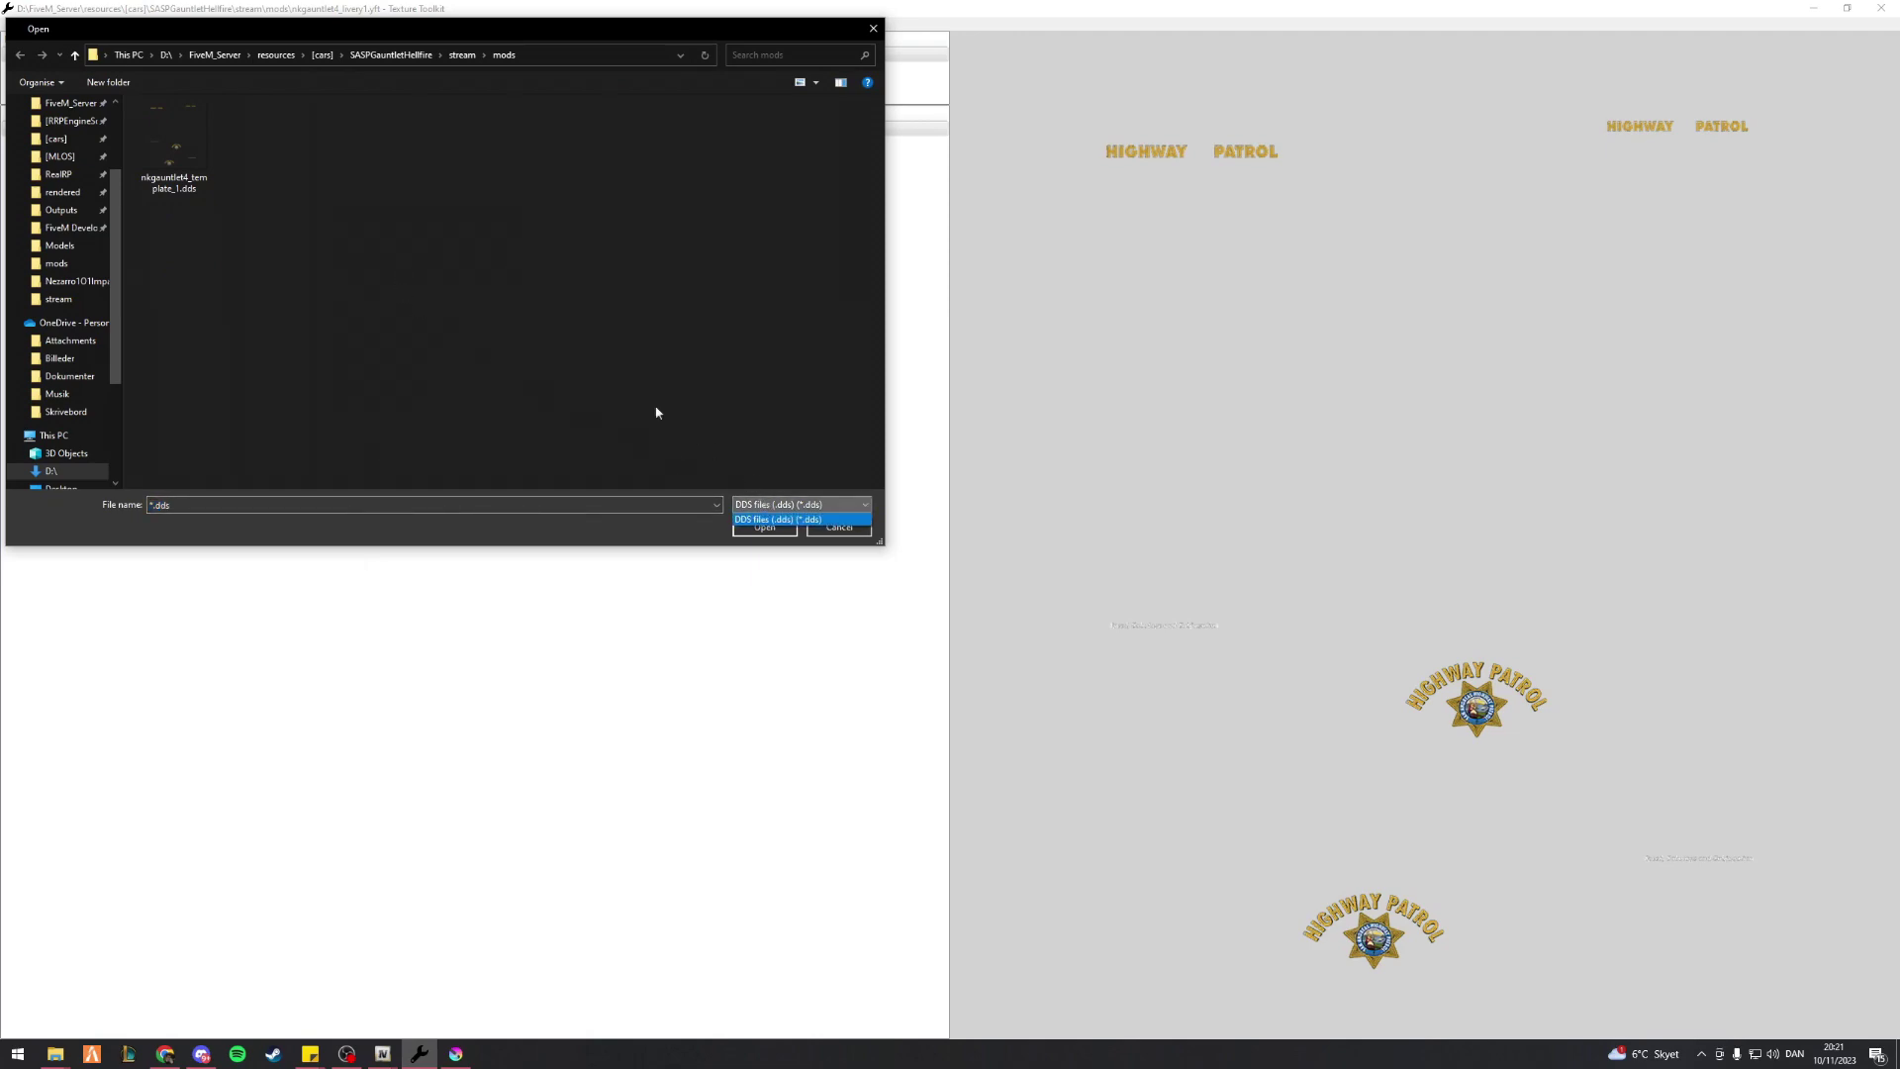
{"action": "left_click", "coordinate": [658, 412]}
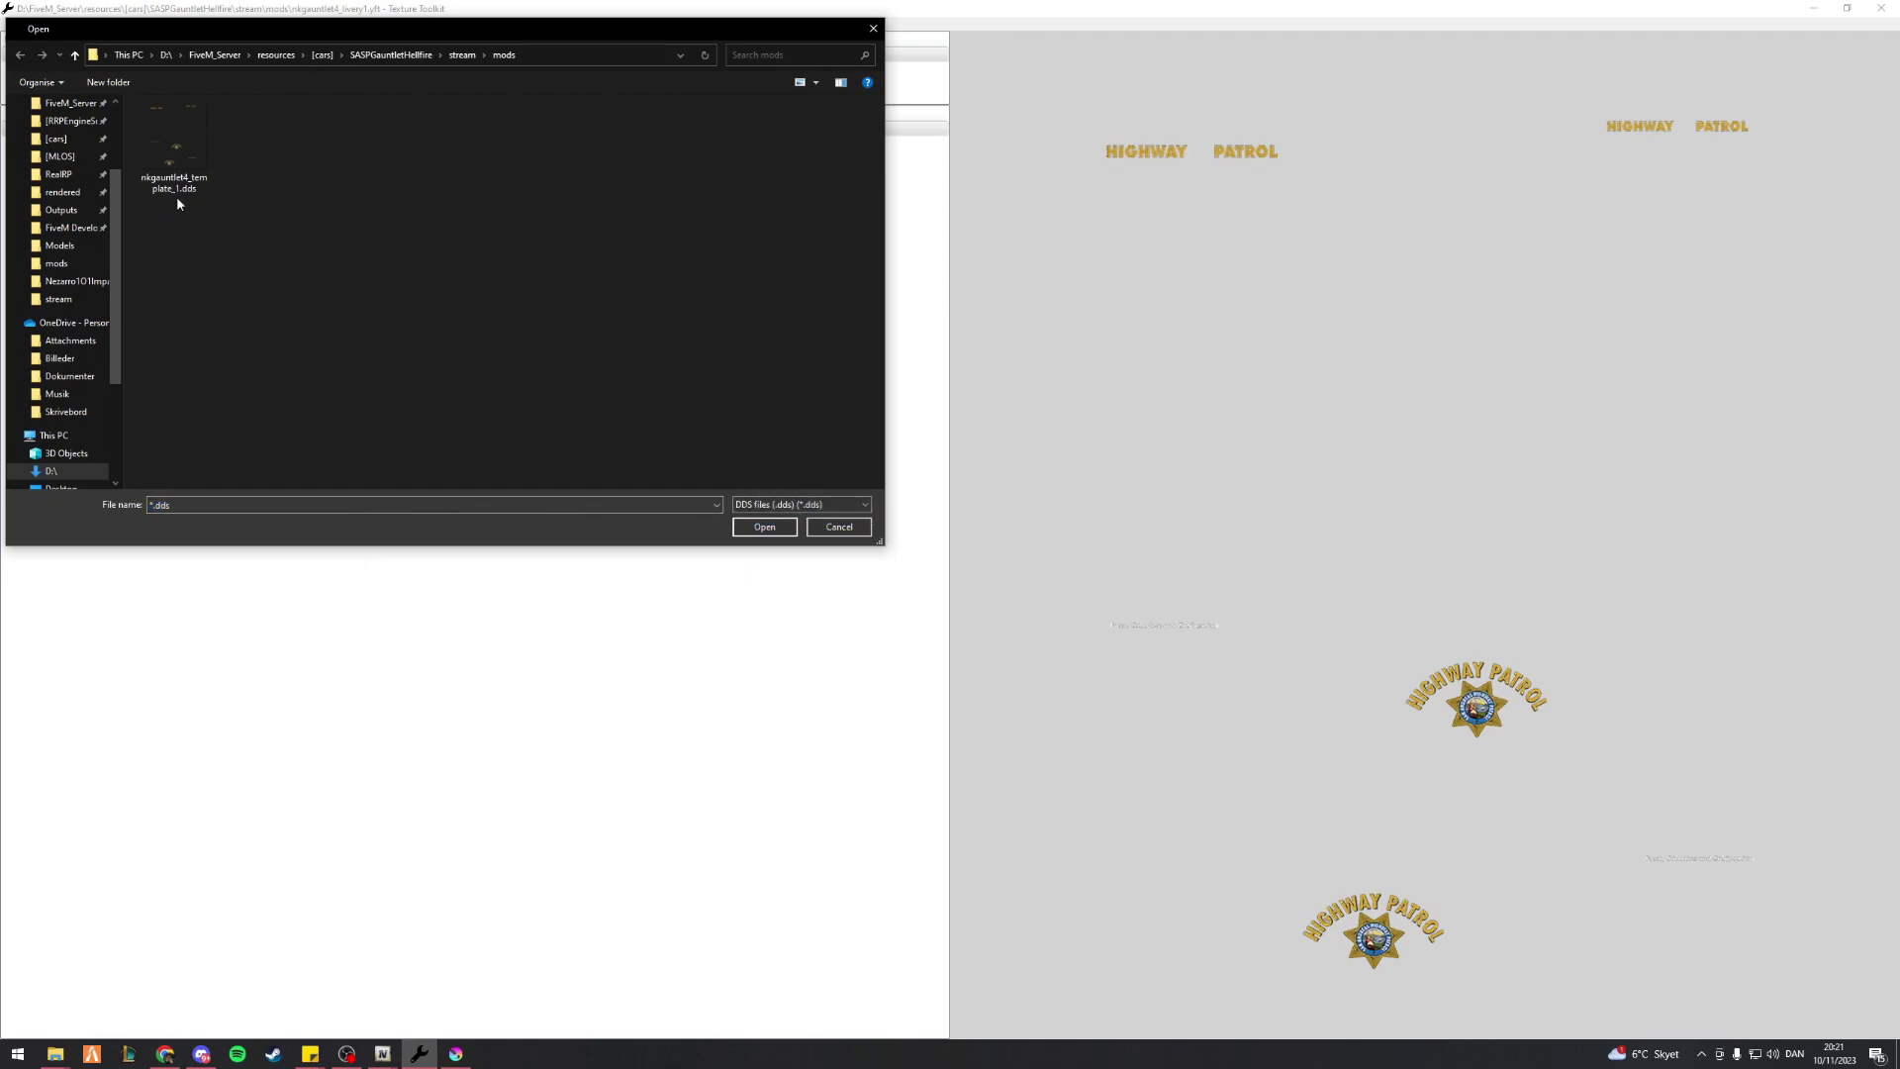
{"action": "left_click", "coordinate": [164, 1053]}
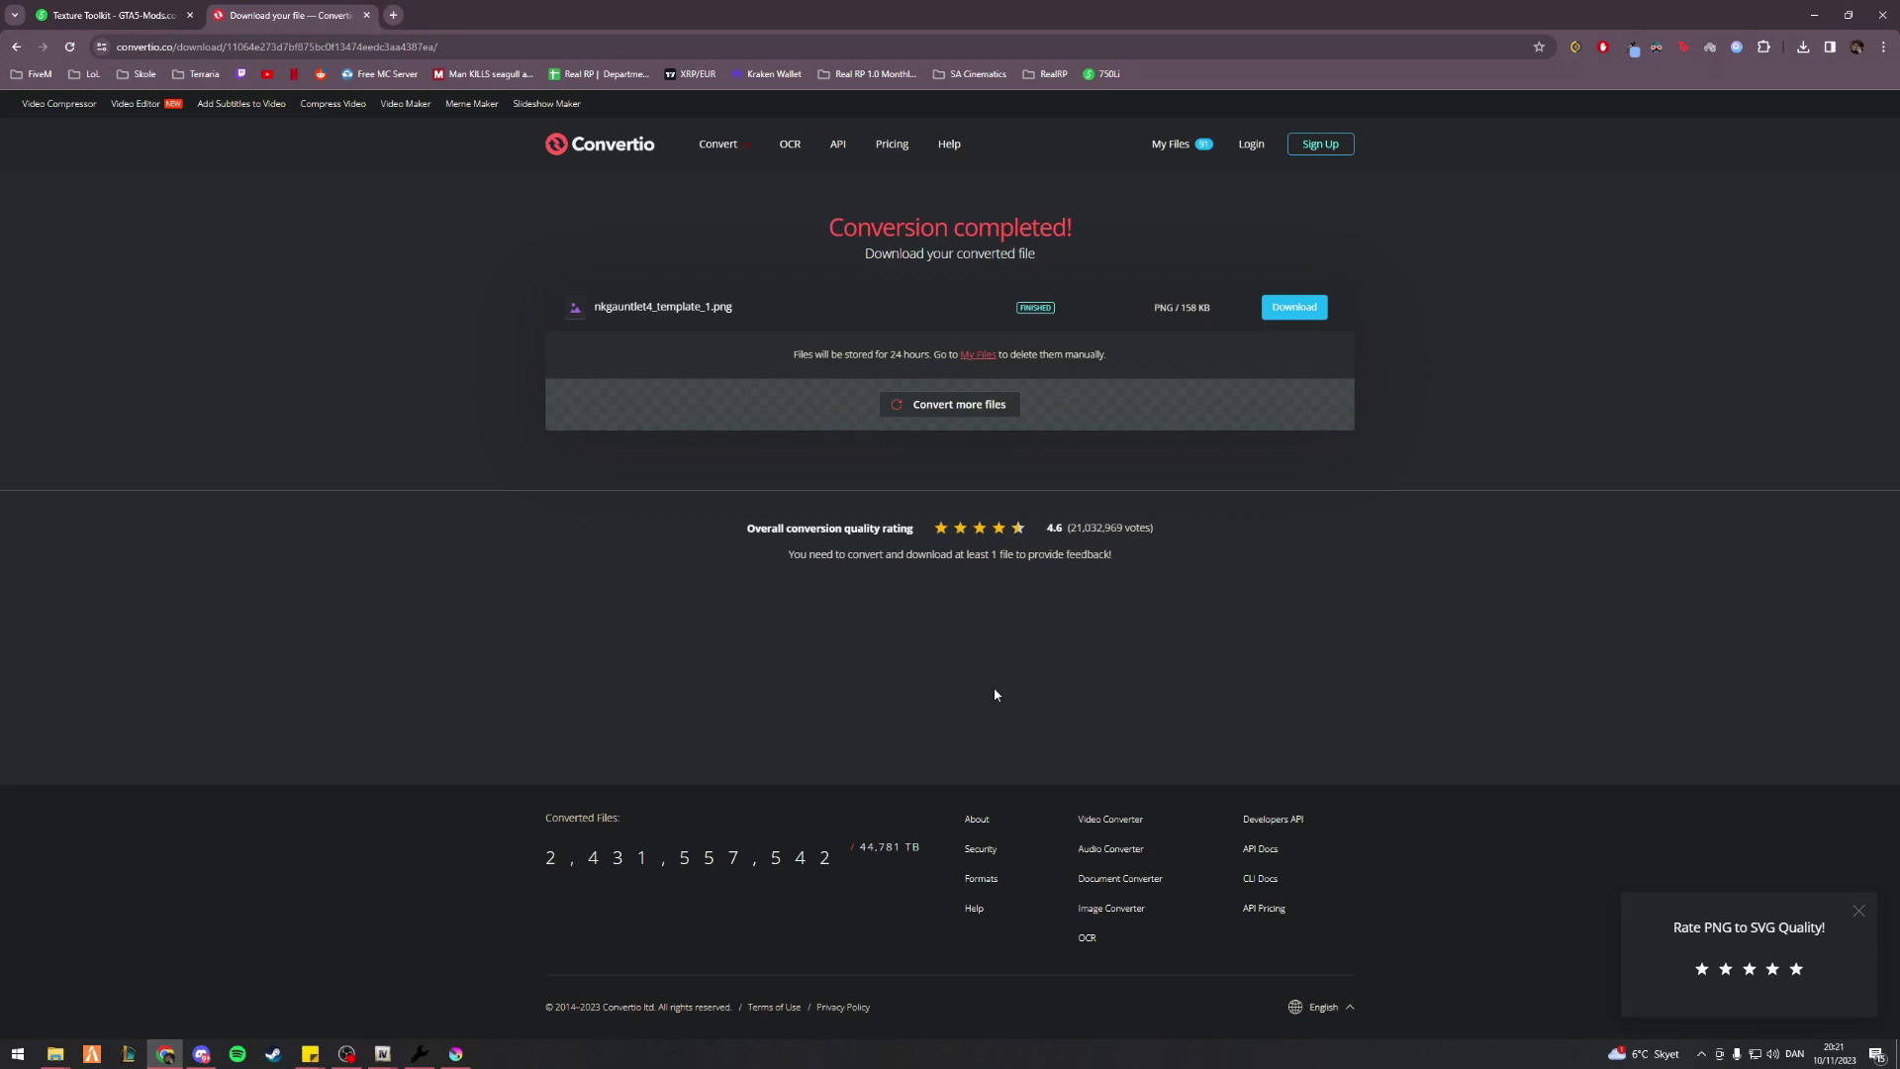
Upload nkgauntlet4_template_1.png to Convertio as a new conversion
{"action": "left_click", "coordinate": [952, 405]}
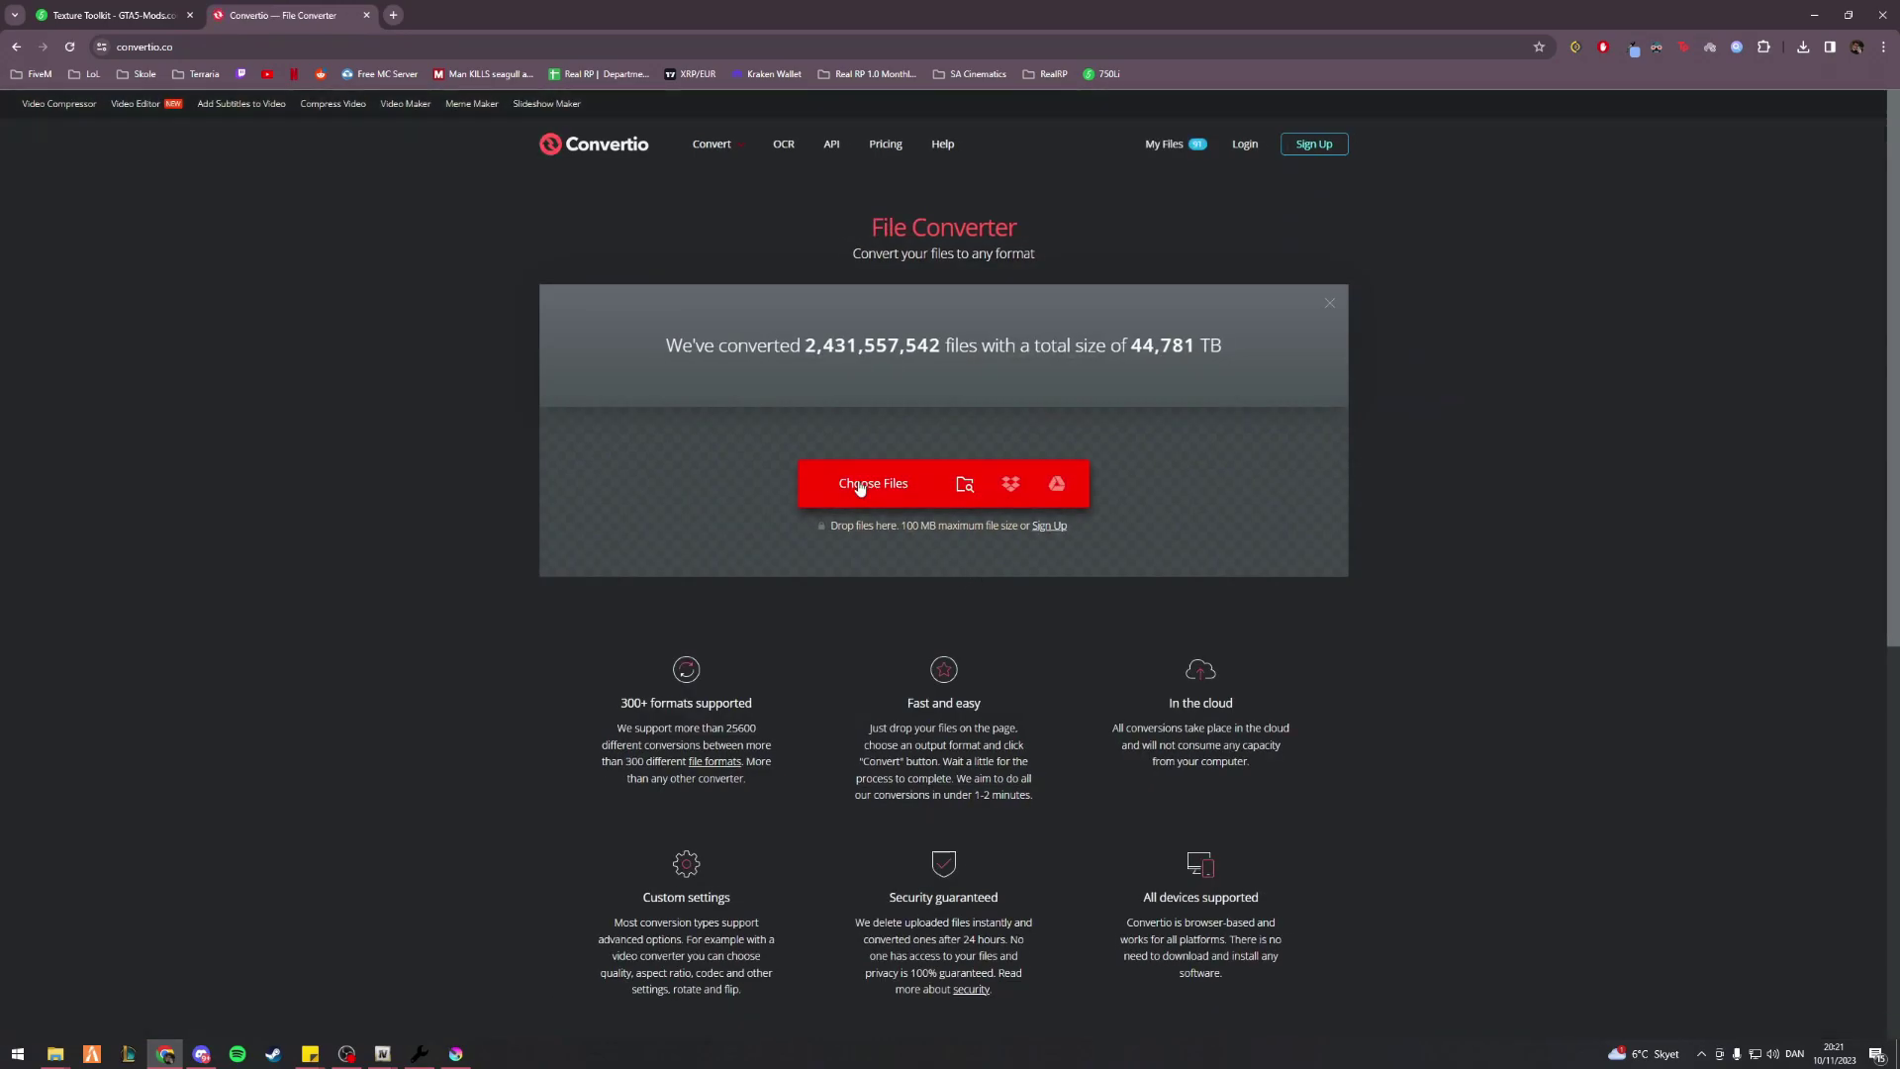
{"action": "left_click", "coordinate": [859, 489]}
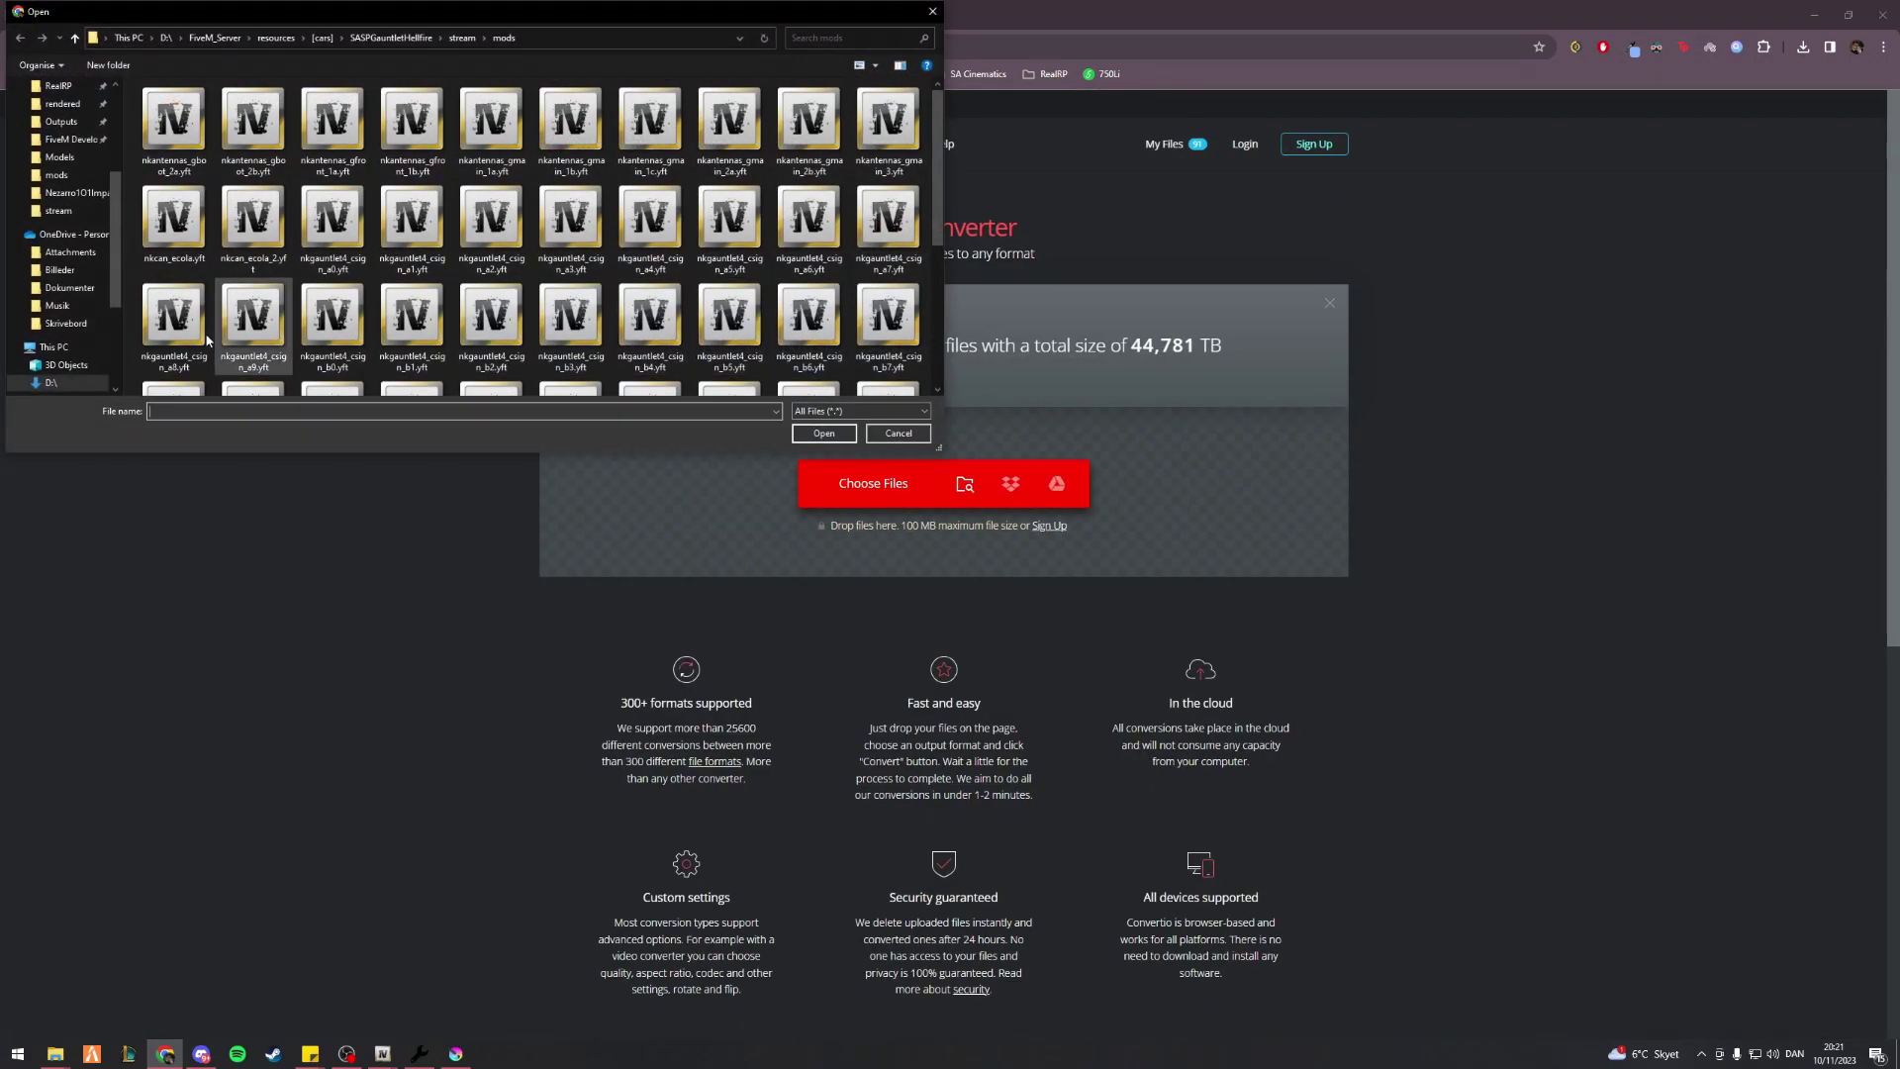
{"action": "scroll", "coordinate": [893, 255], "scroll_direction": "down", "scroll_amount": 5}
{"action": "double_click", "coordinate": [893, 255]}
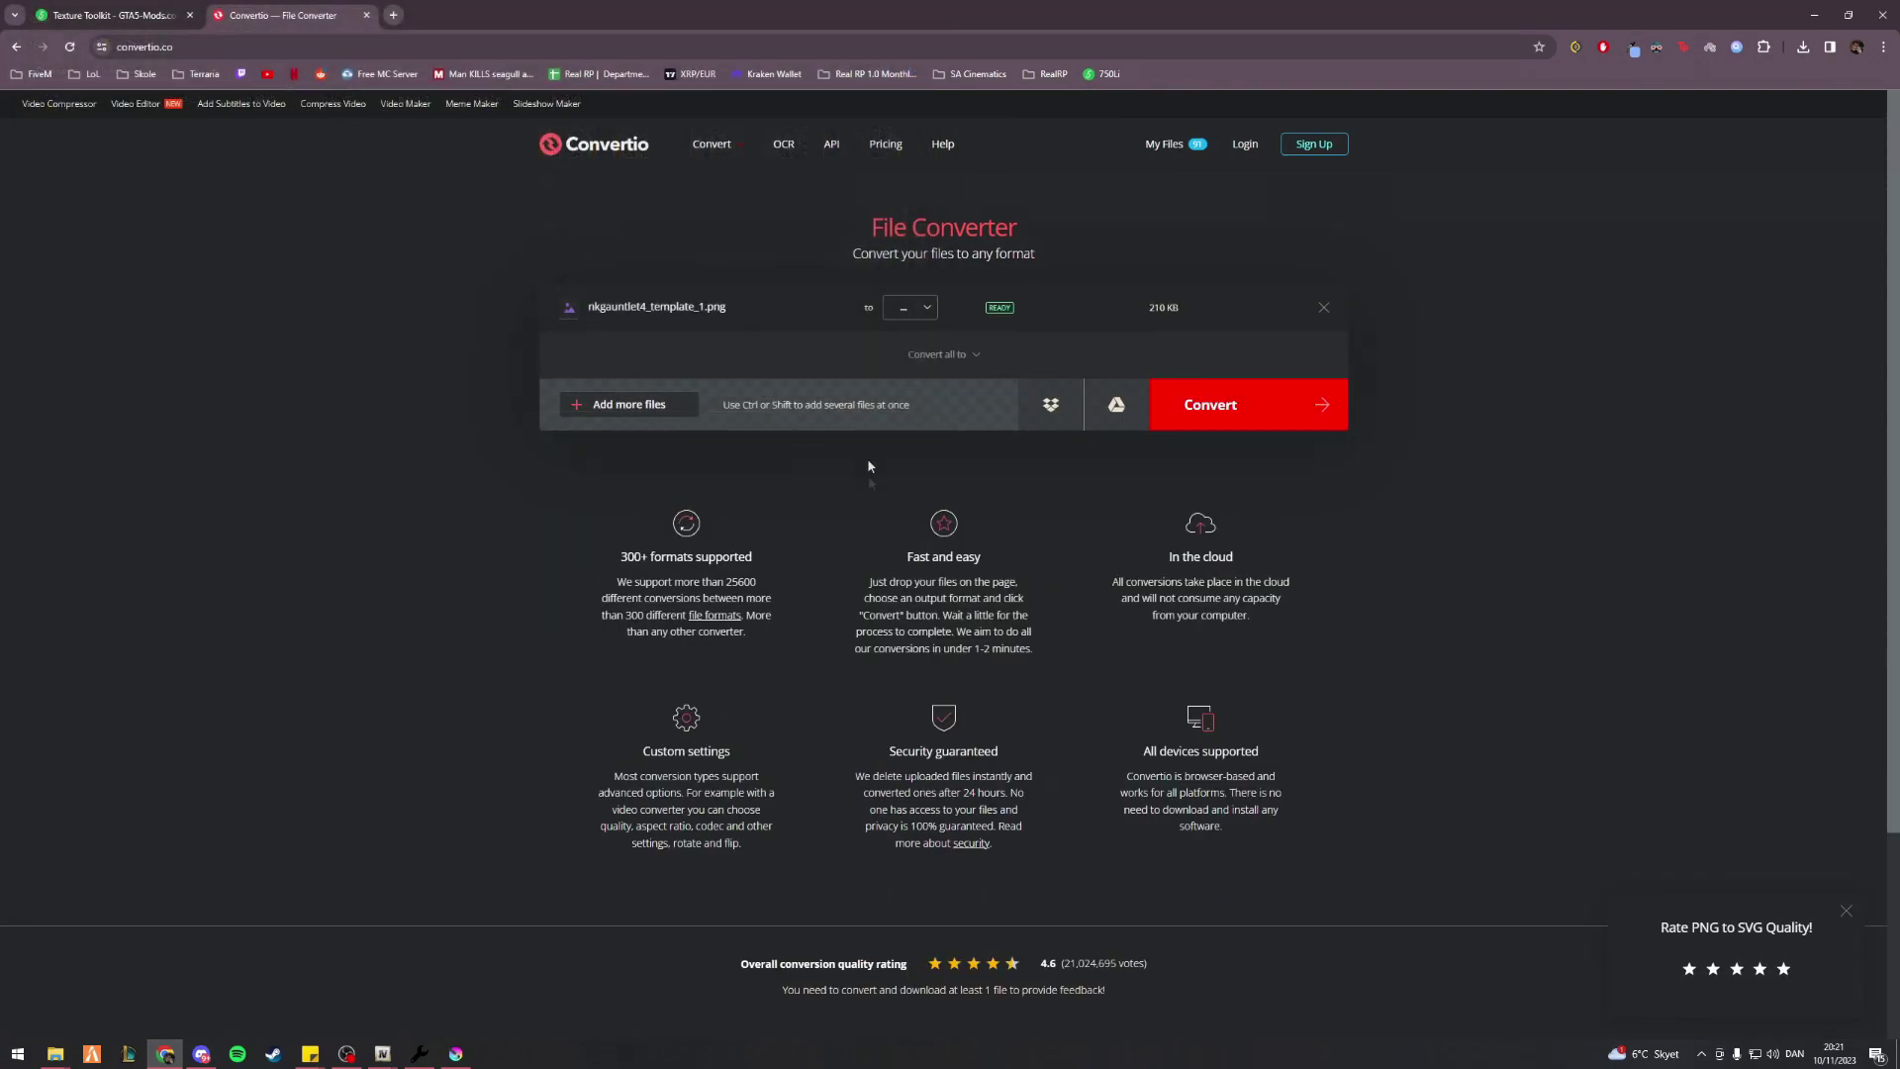
Search the output formats for 'dds', select DDS, and start the conversion
{"action": "left_click", "coordinate": [909, 308]}
{"action": "mouse_move", "coordinate": [921, 428]}
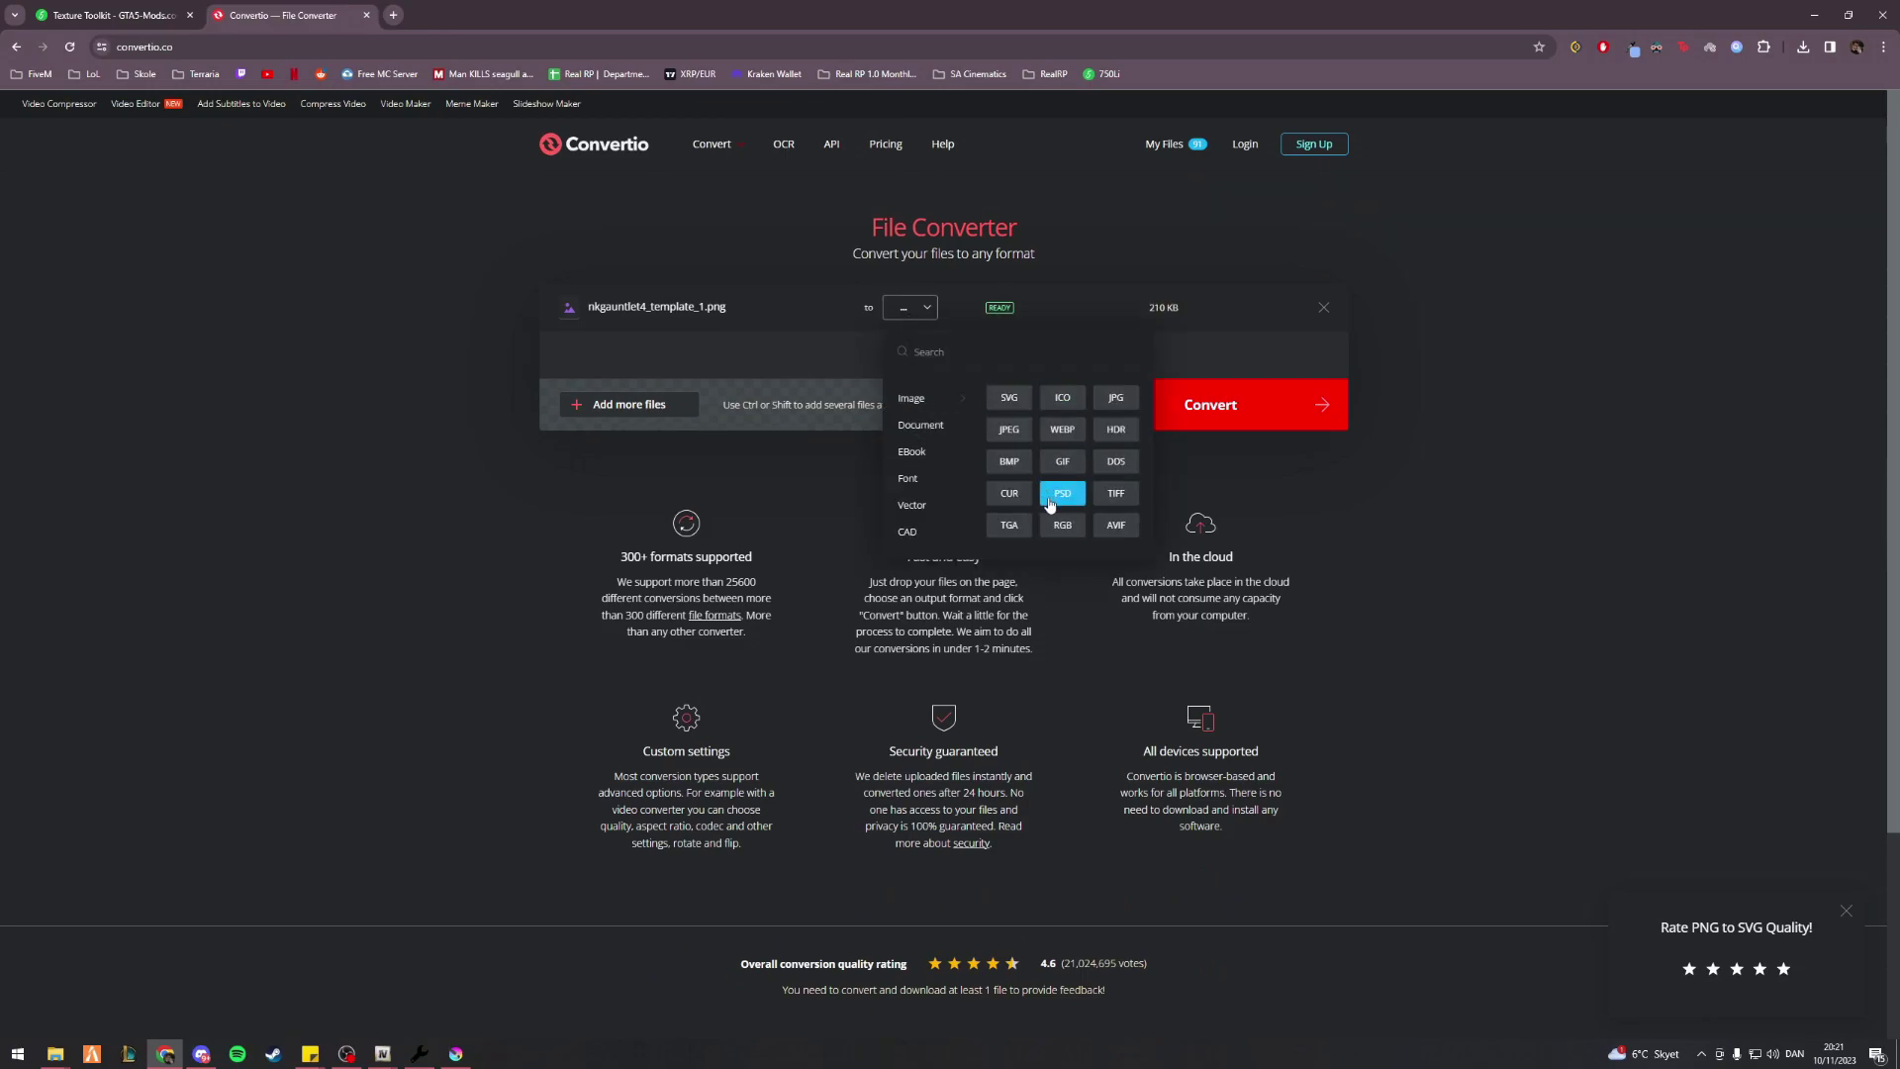
{"action": "scroll", "coordinate": [1051, 505], "scroll_direction": "down", "scroll_amount": 1}
{"action": "scroll", "coordinate": [1051, 505], "scroll_direction": "down", "scroll_amount": 1}
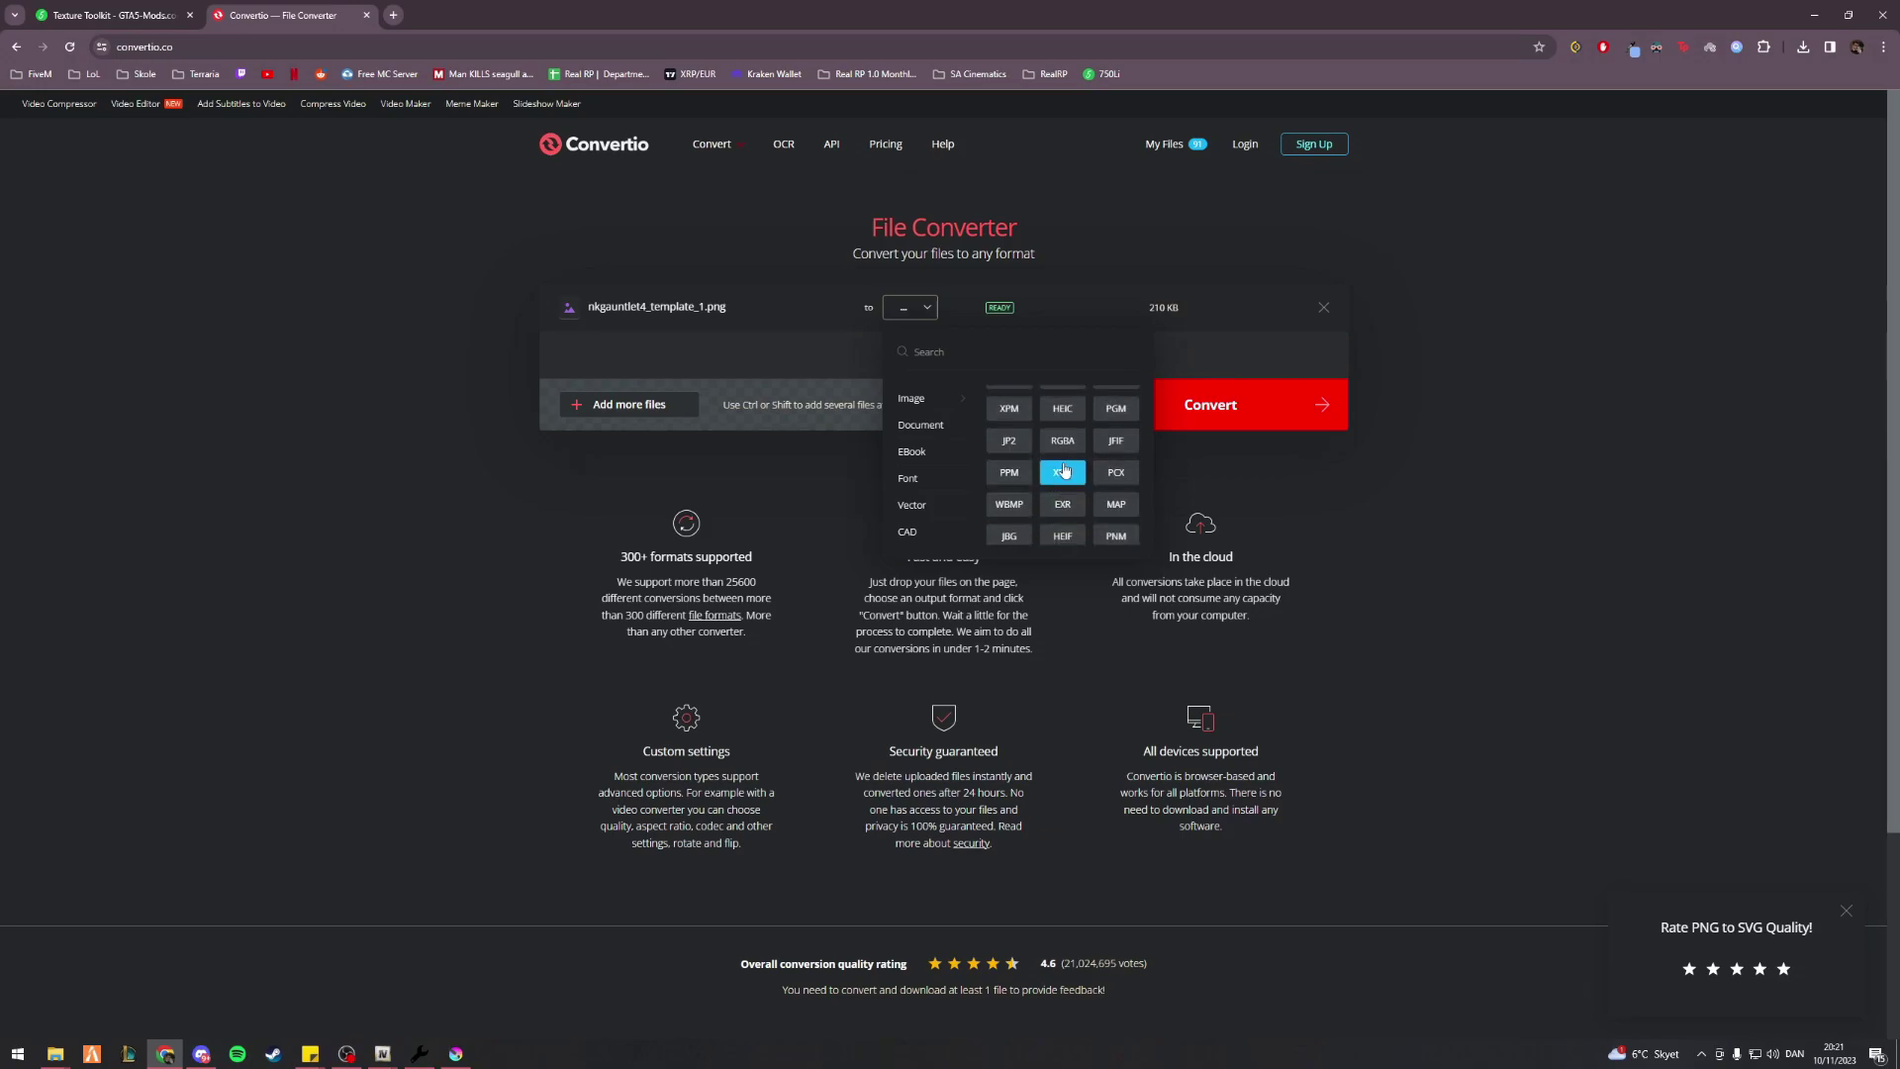
{"action": "scroll", "coordinate": [1064, 470], "scroll_direction": "down", "scroll_amount": 2}
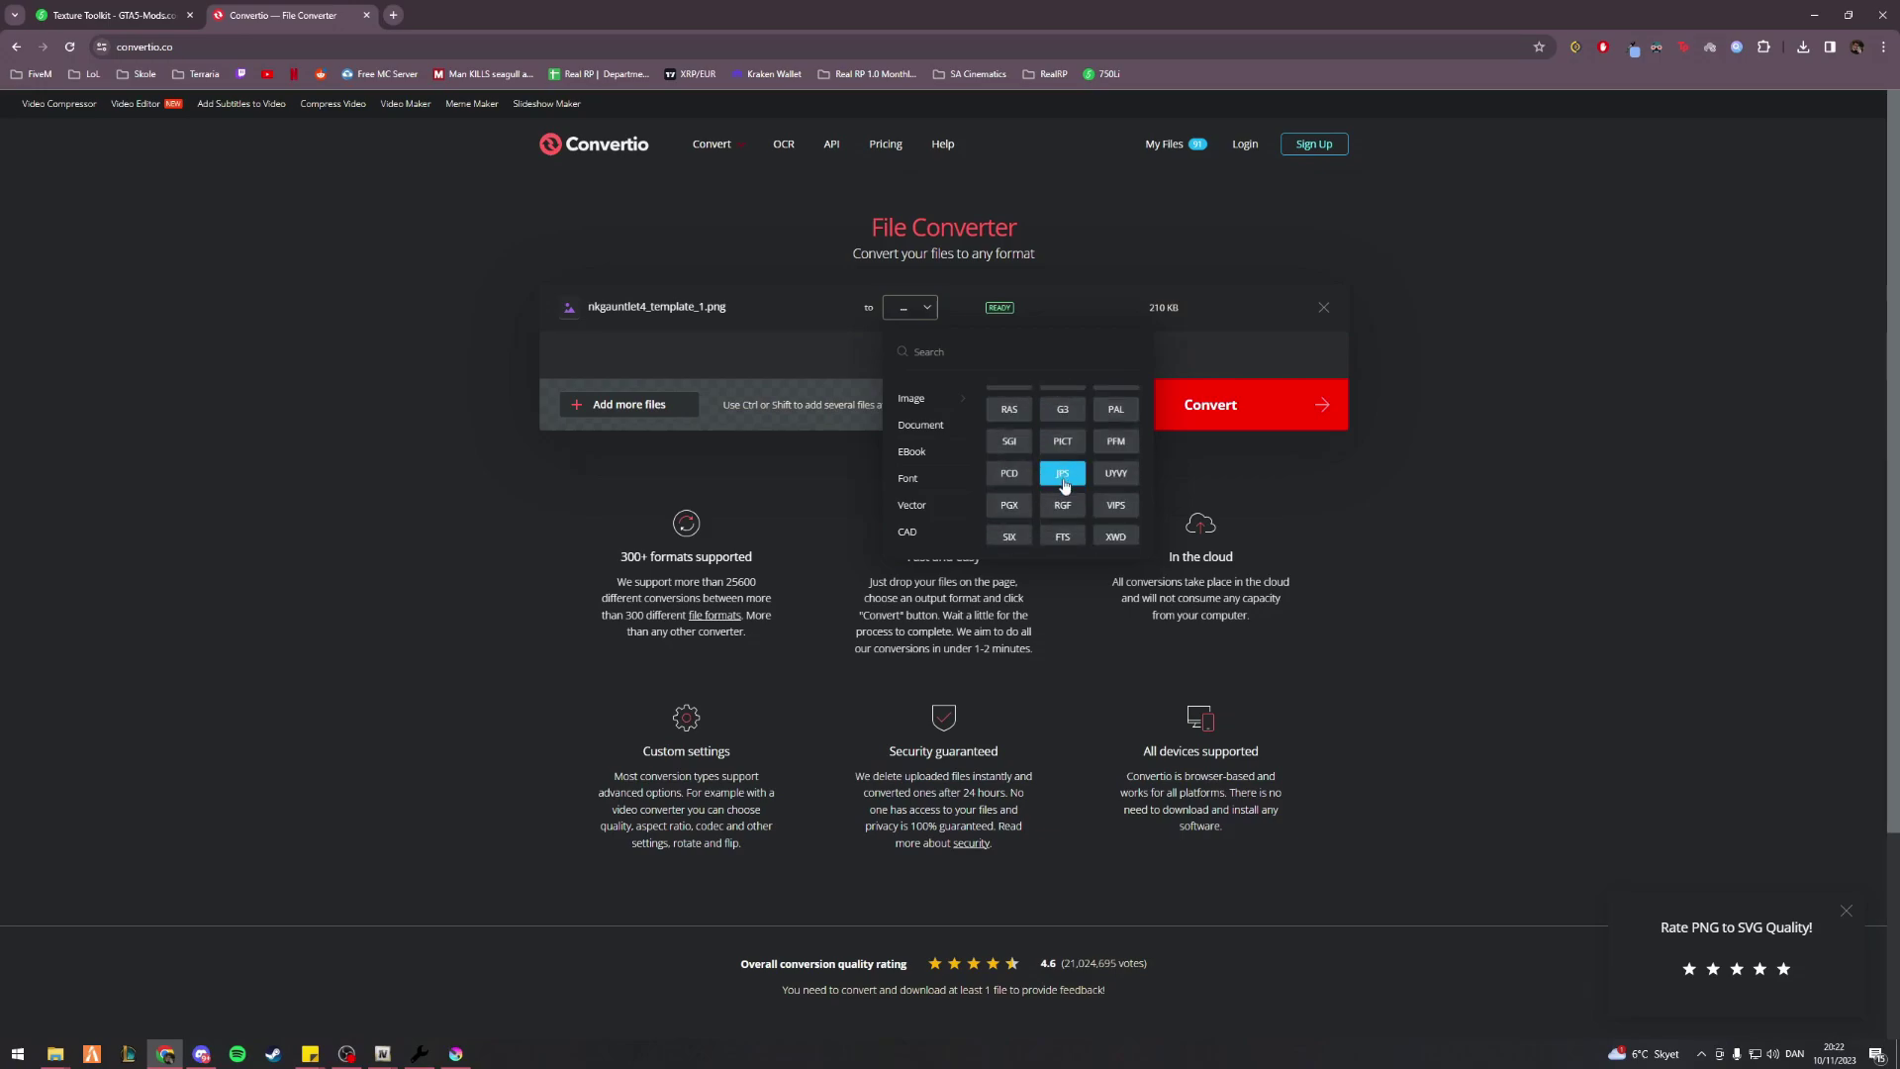
{"action": "scroll", "coordinate": [1064, 485], "scroll_direction": "down", "scroll_amount": 1}
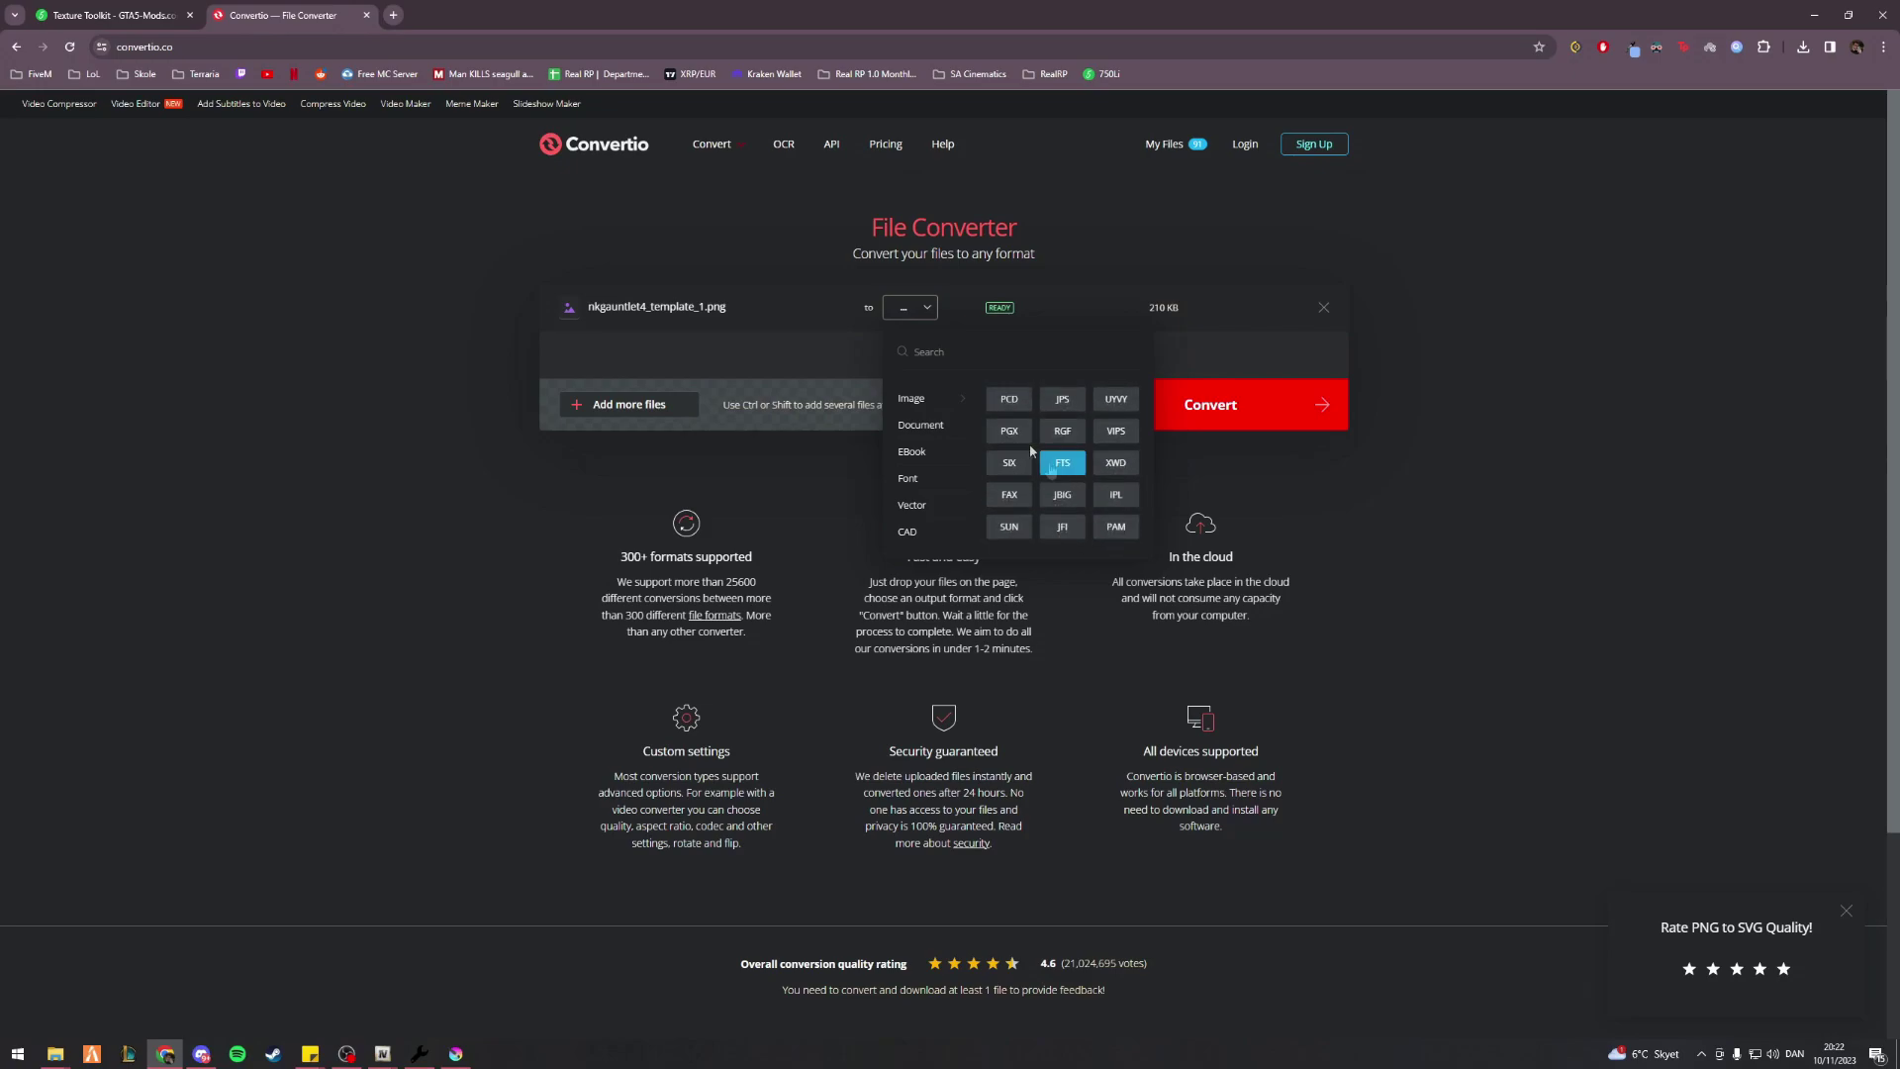
{"action": "left_click", "coordinate": [940, 360]}
{"action": "type", "text": "png"}
{"action": "key", "text": "BackSpace"}
{"action": "key", "text": "BackSpace"}
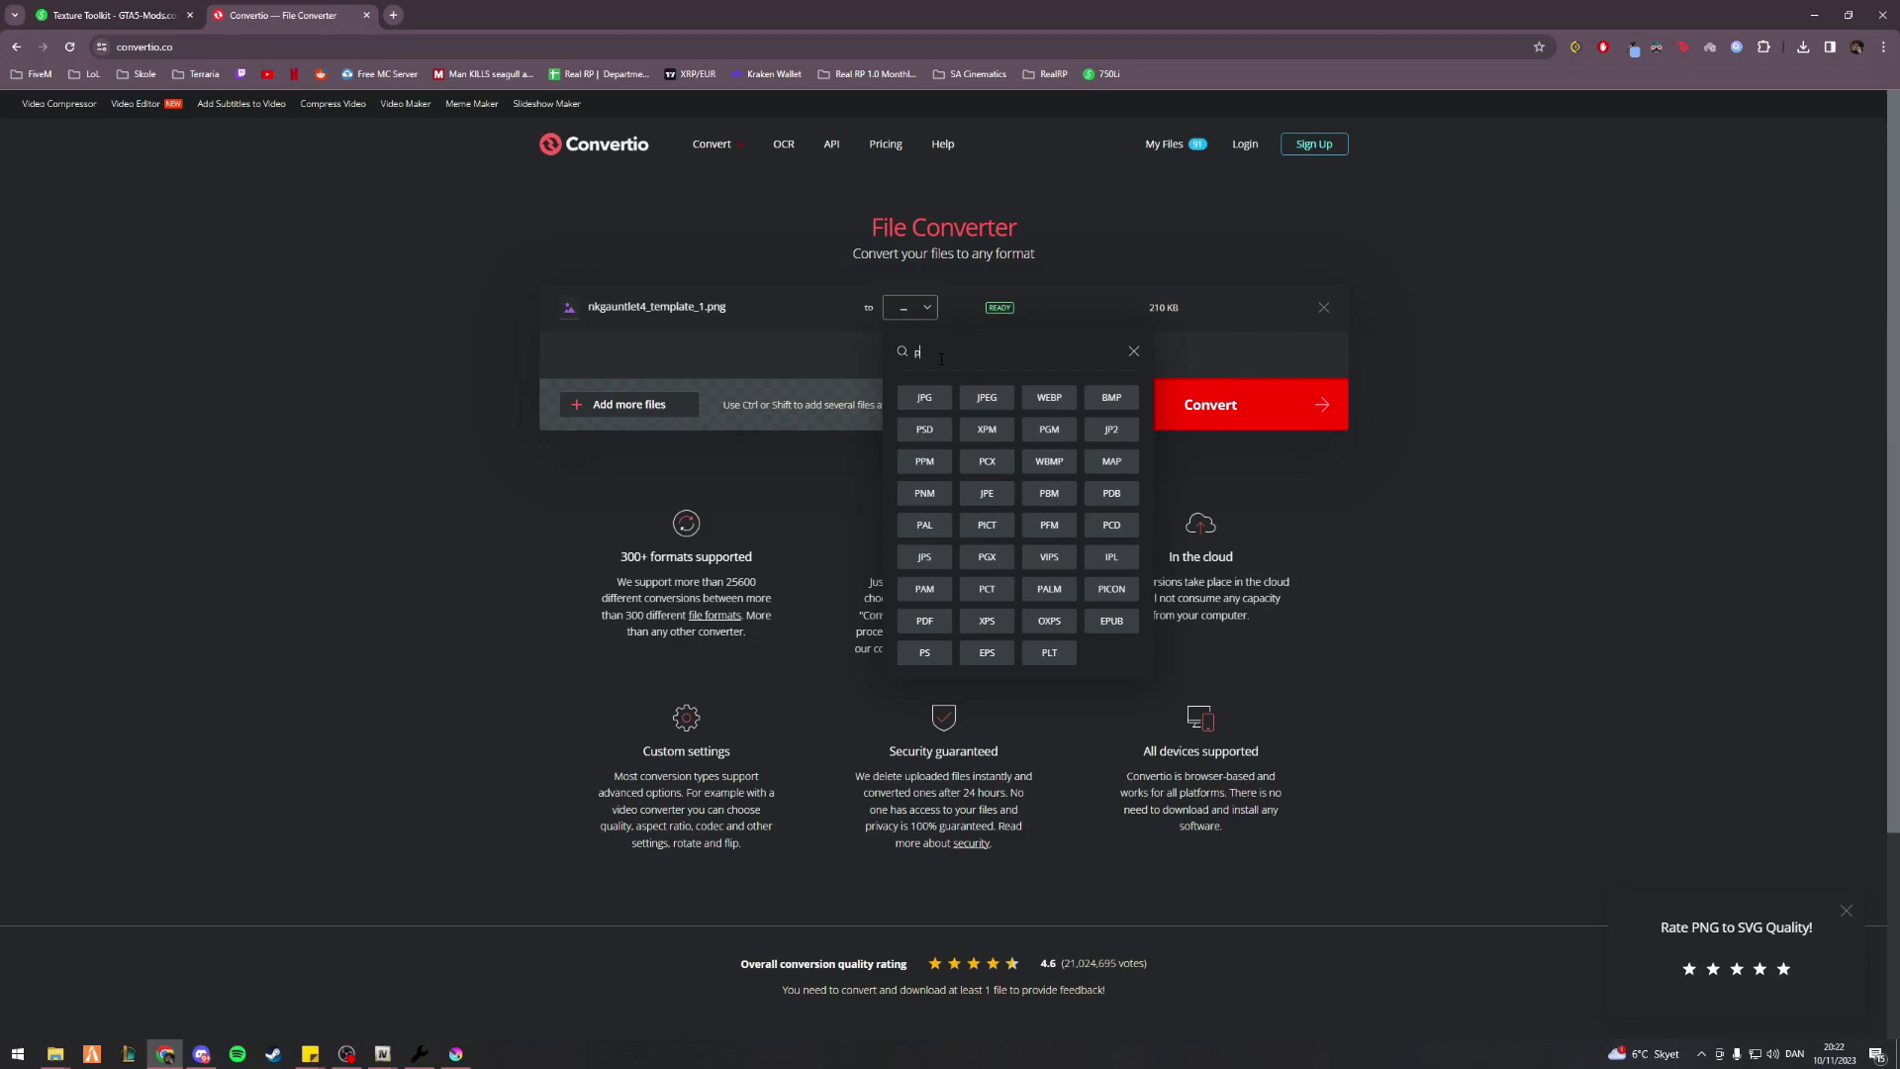
{"action": "key", "text": "BackSpace"}
{"action": "type", "text": "dds"}
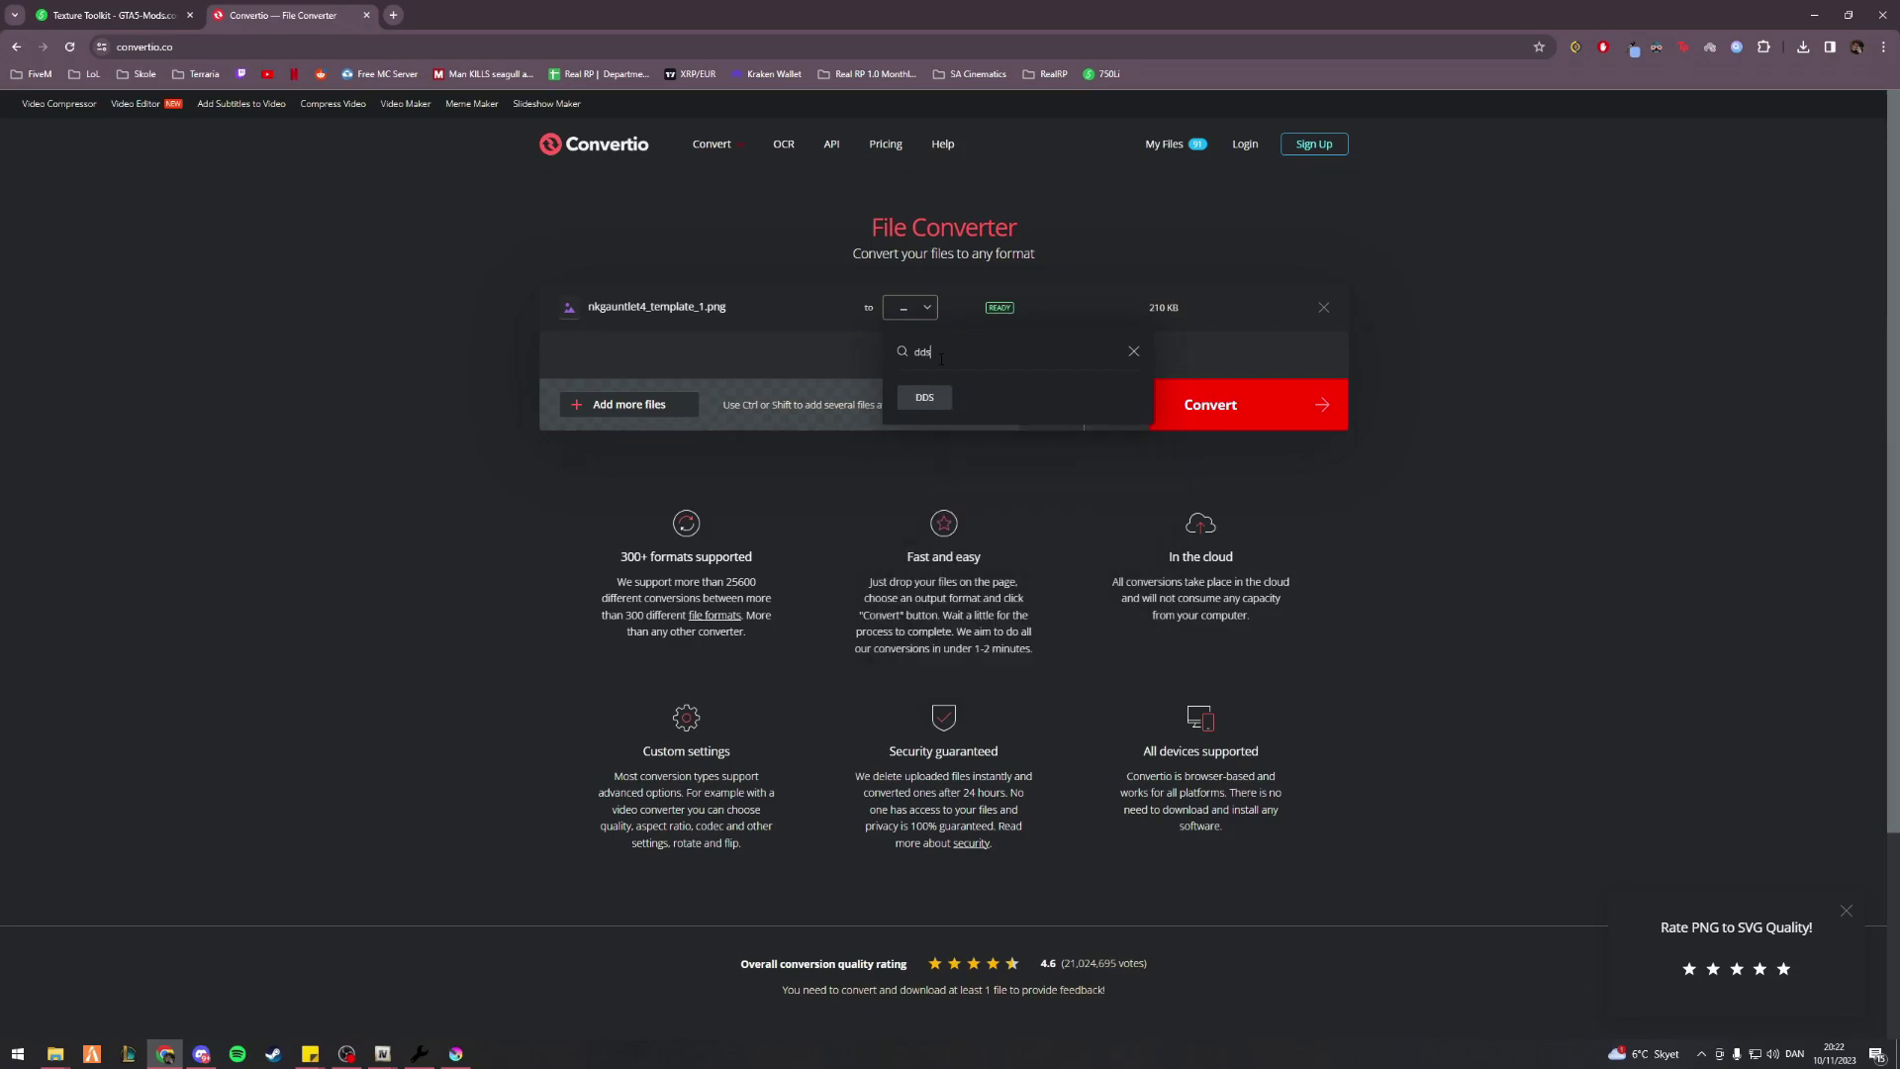
{"action": "left_click", "coordinate": [925, 398]}
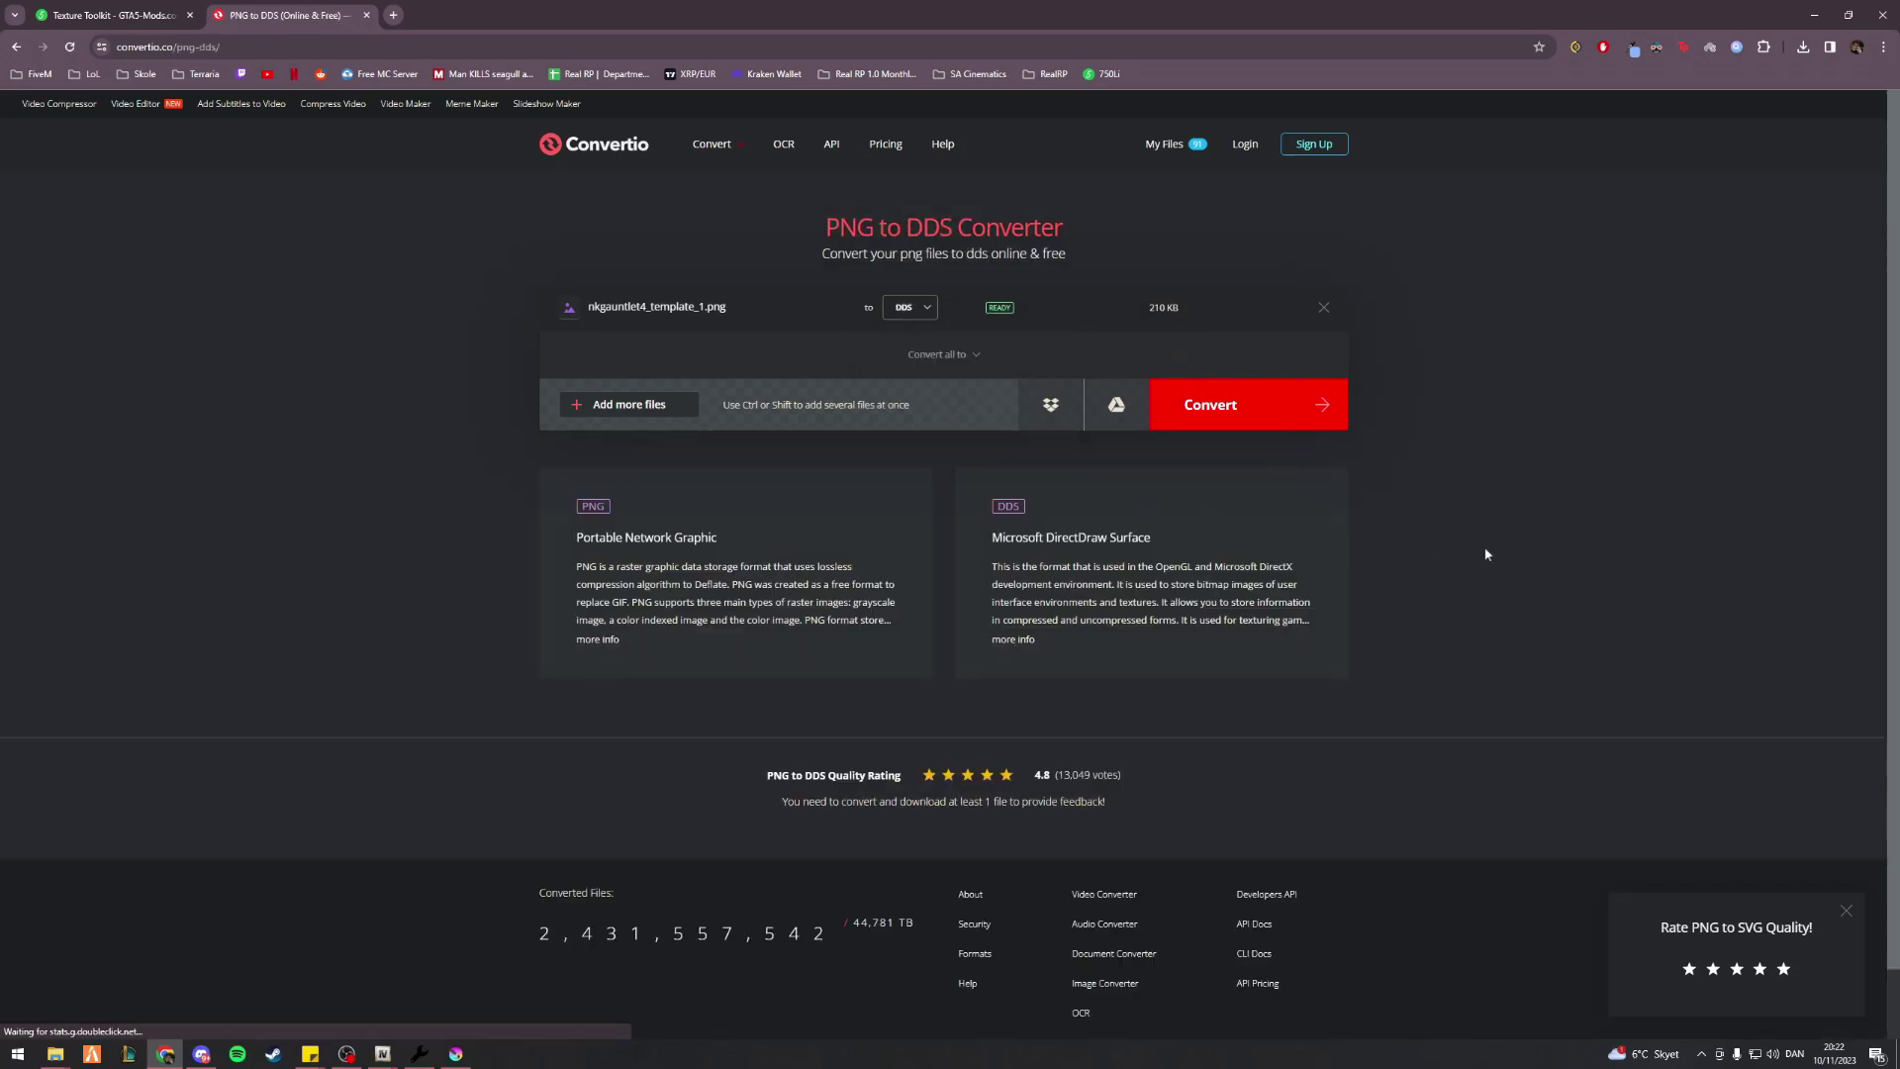
{"action": "left_click", "coordinate": [1241, 406]}
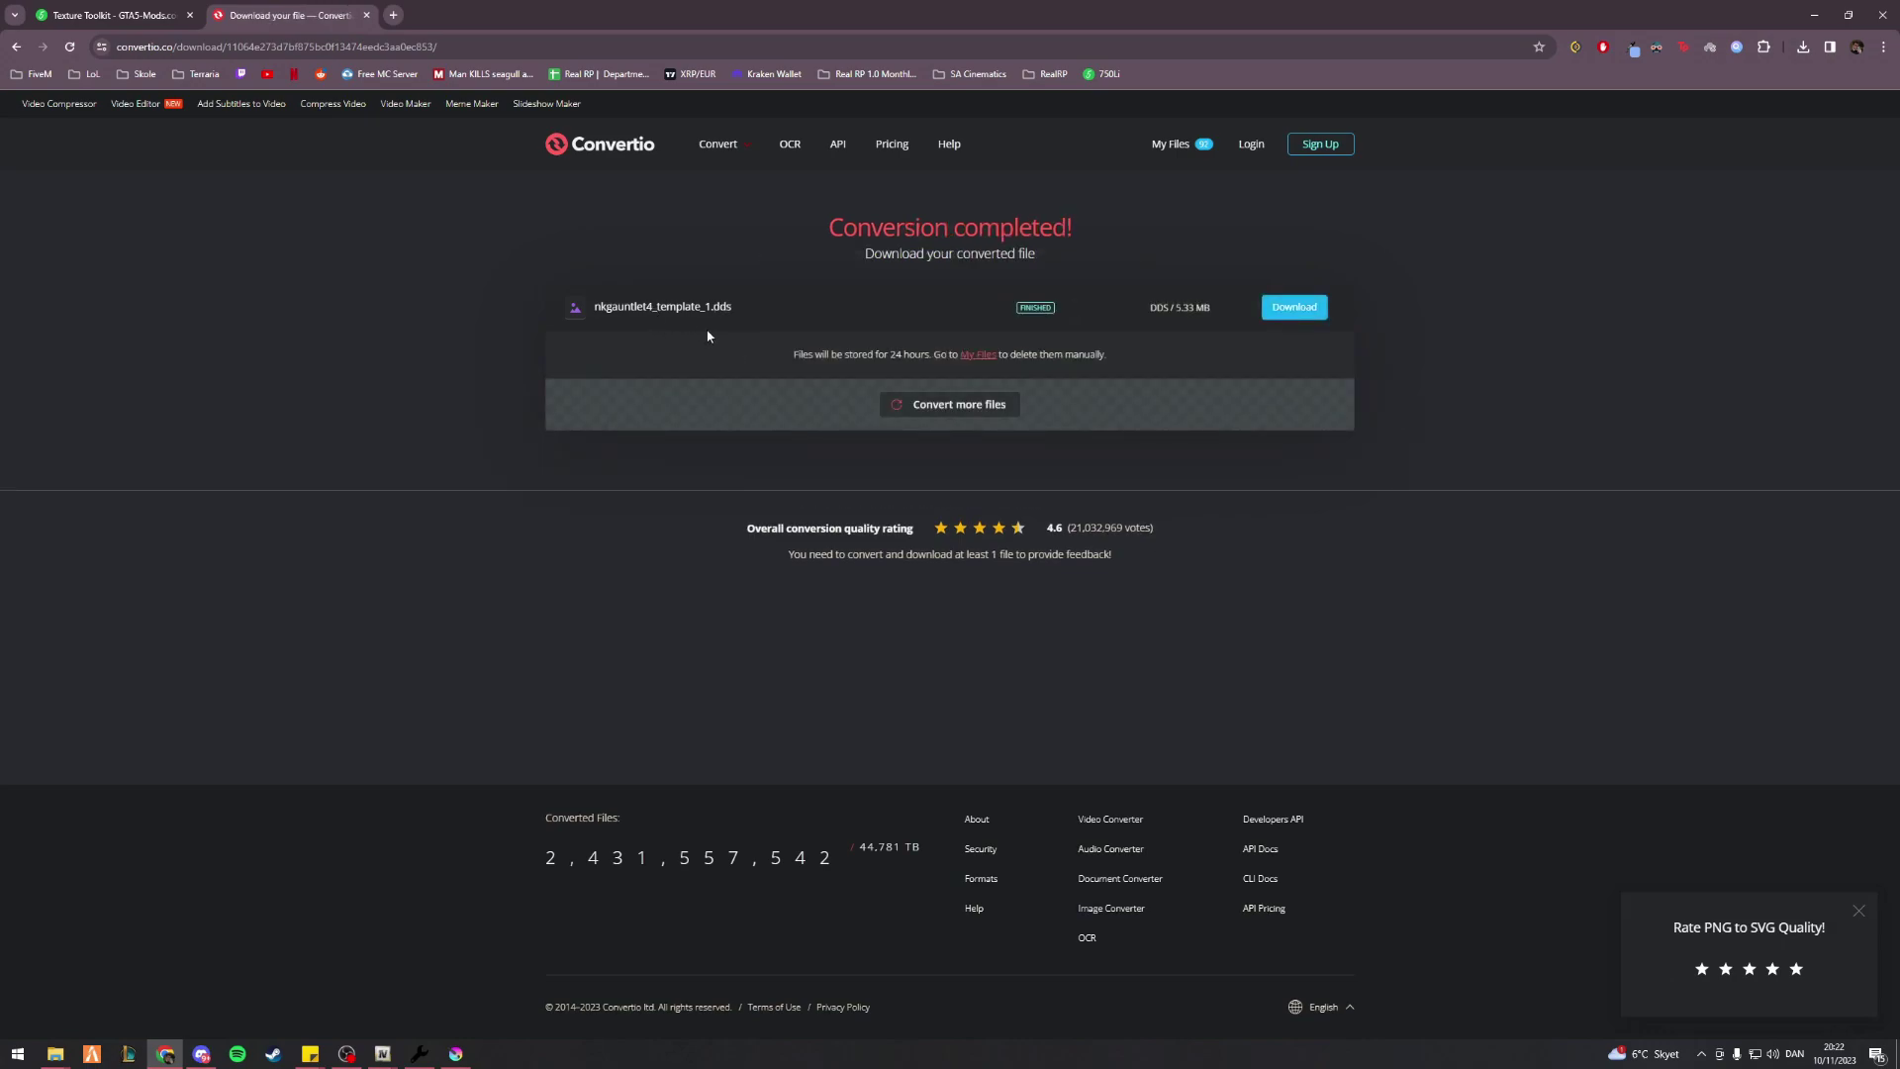
Download the converted DDS and create a new folder named video inside mods
{"action": "left_click", "coordinate": [1302, 305]}
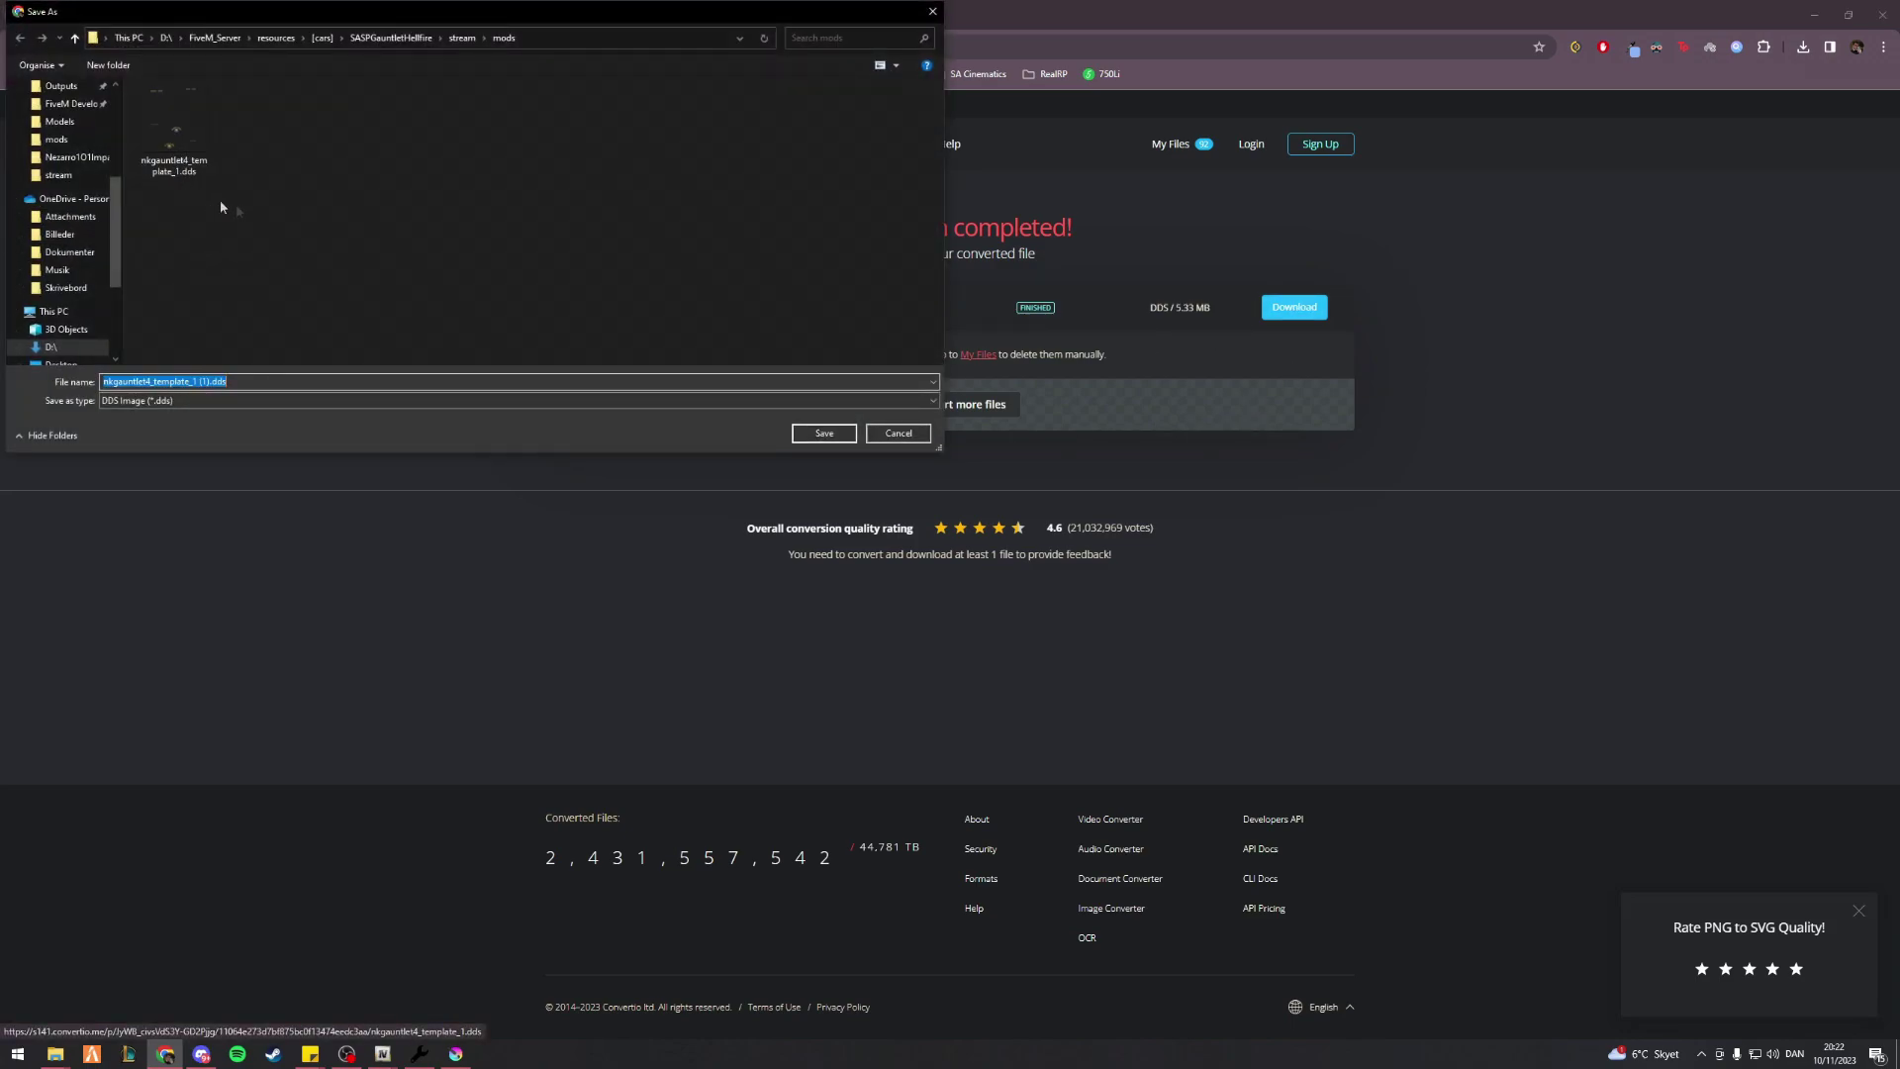
{"action": "right_click", "coordinate": [318, 218]}
{"action": "mouse_move", "coordinate": [377, 376]}
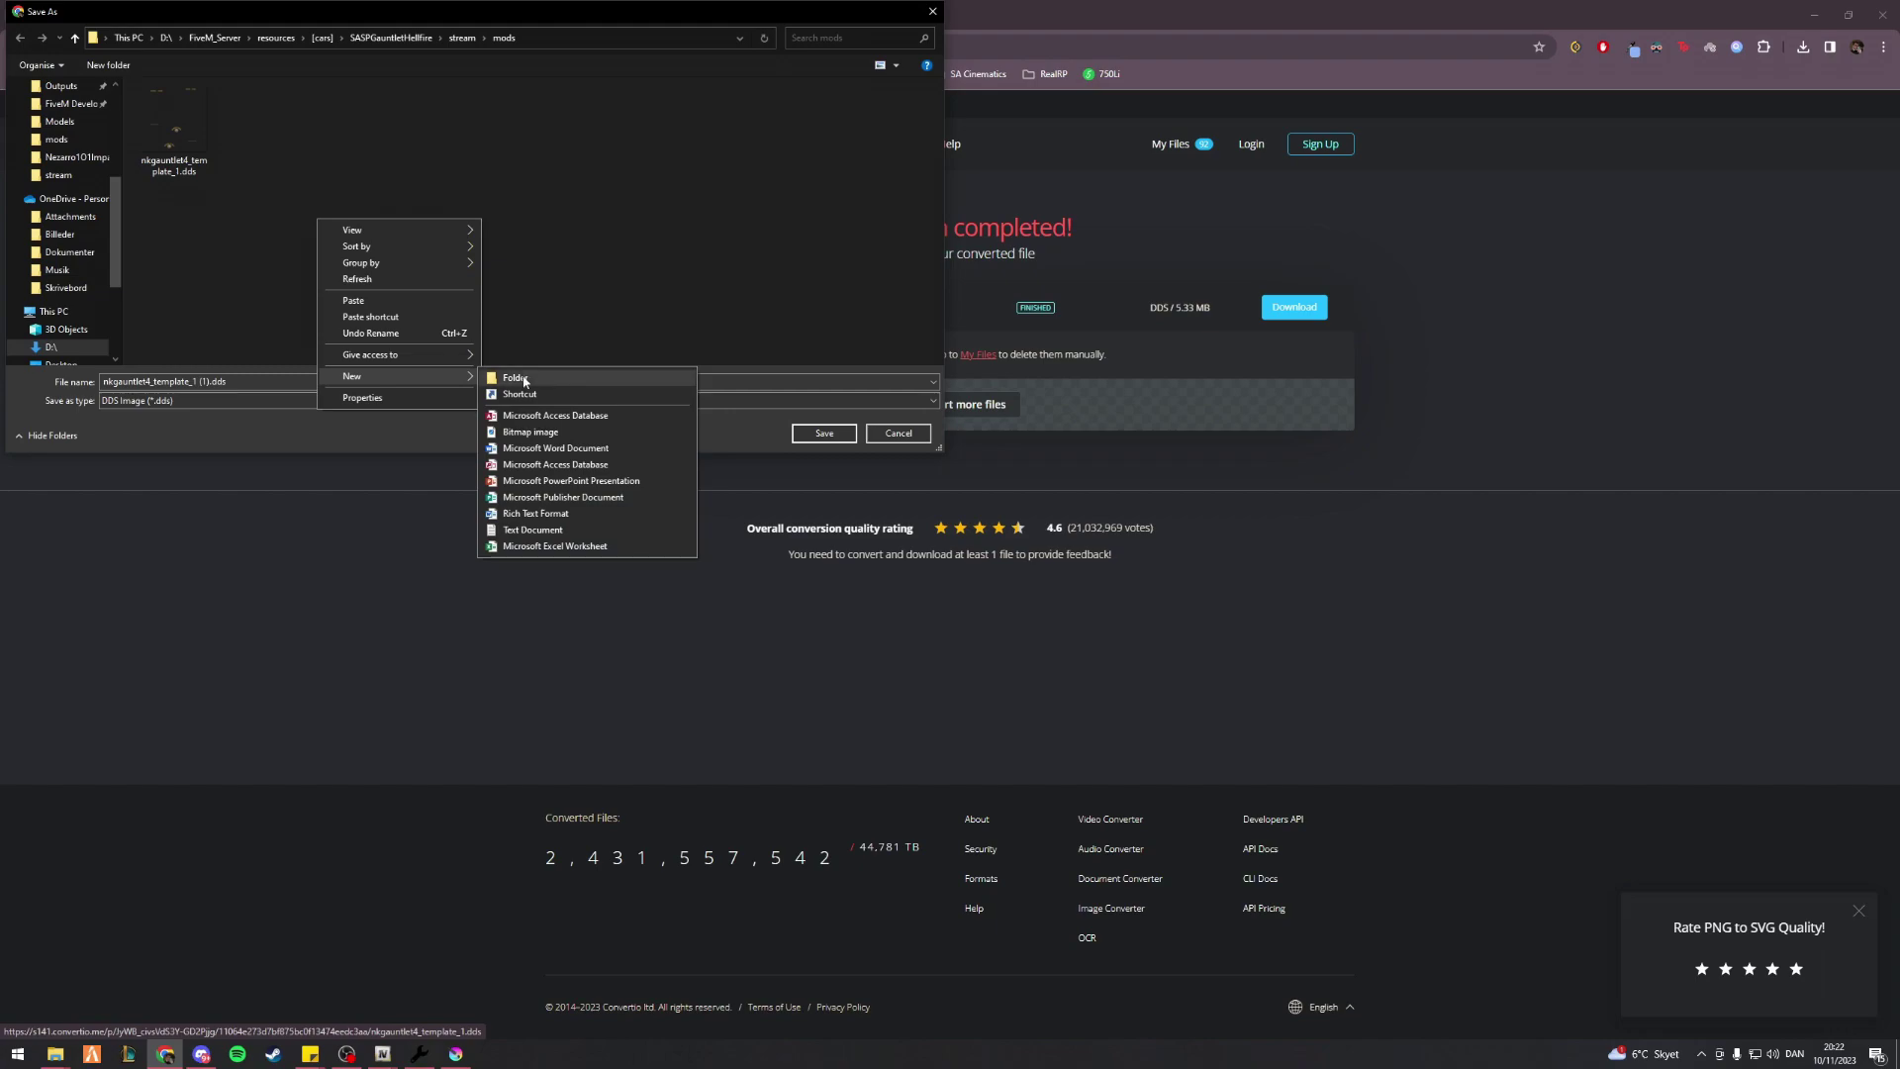
{"action": "left_click", "coordinate": [523, 381]}
{"action": "type", "text": "video"}
{"action": "key", "text": "Return"}
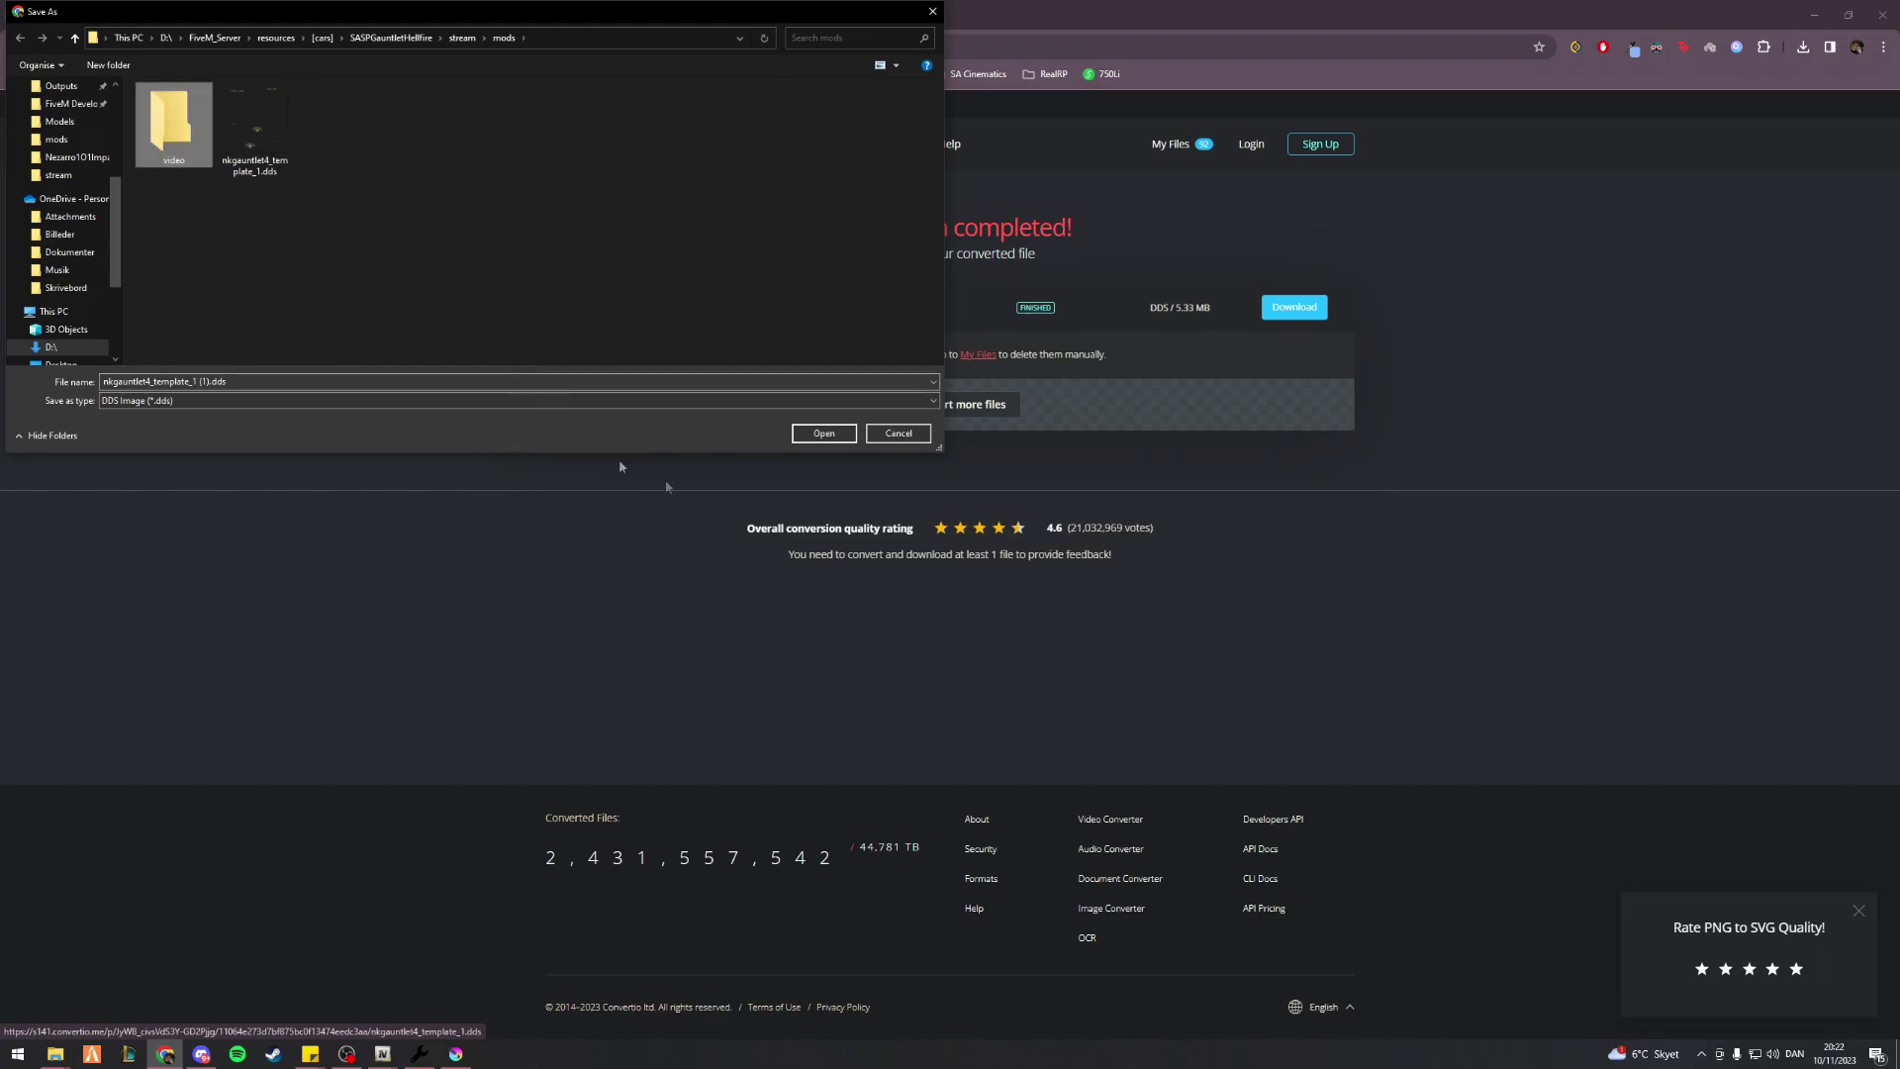
Save it into video as nkgauntlet4_template_1.dds, dropping the ' (1)' suffix
{"action": "key", "text": "Return"}
{"action": "key", "text": "Left"}
{"action": "key", "text": "Left"}
{"action": "key", "text": "Left"}
{"action": "key", "text": "Left"}
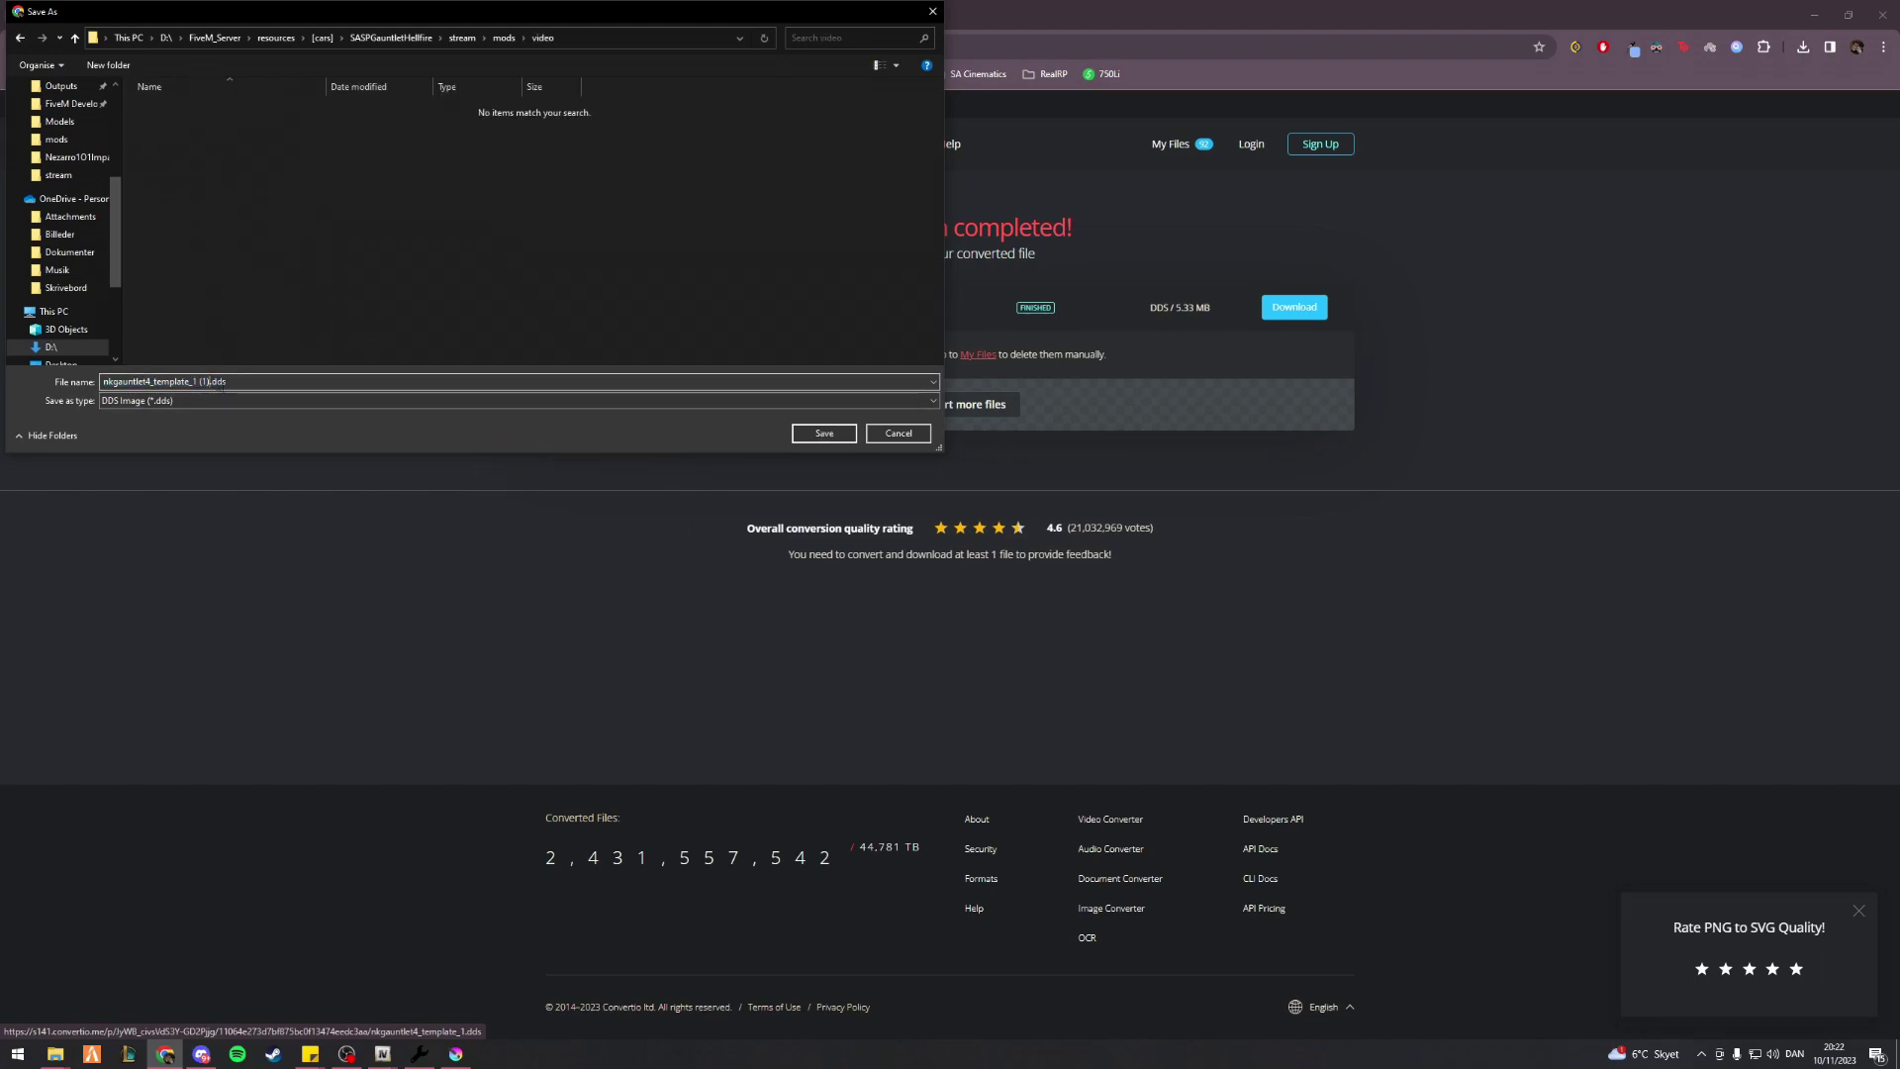
{"action": "key", "text": "BackSpace"}
{"action": "key", "text": "BackSpace"}
{"action": "key", "text": "BackSpace"}
{"action": "key", "text": "BackSpace"}
{"action": "key", "text": "Return"}
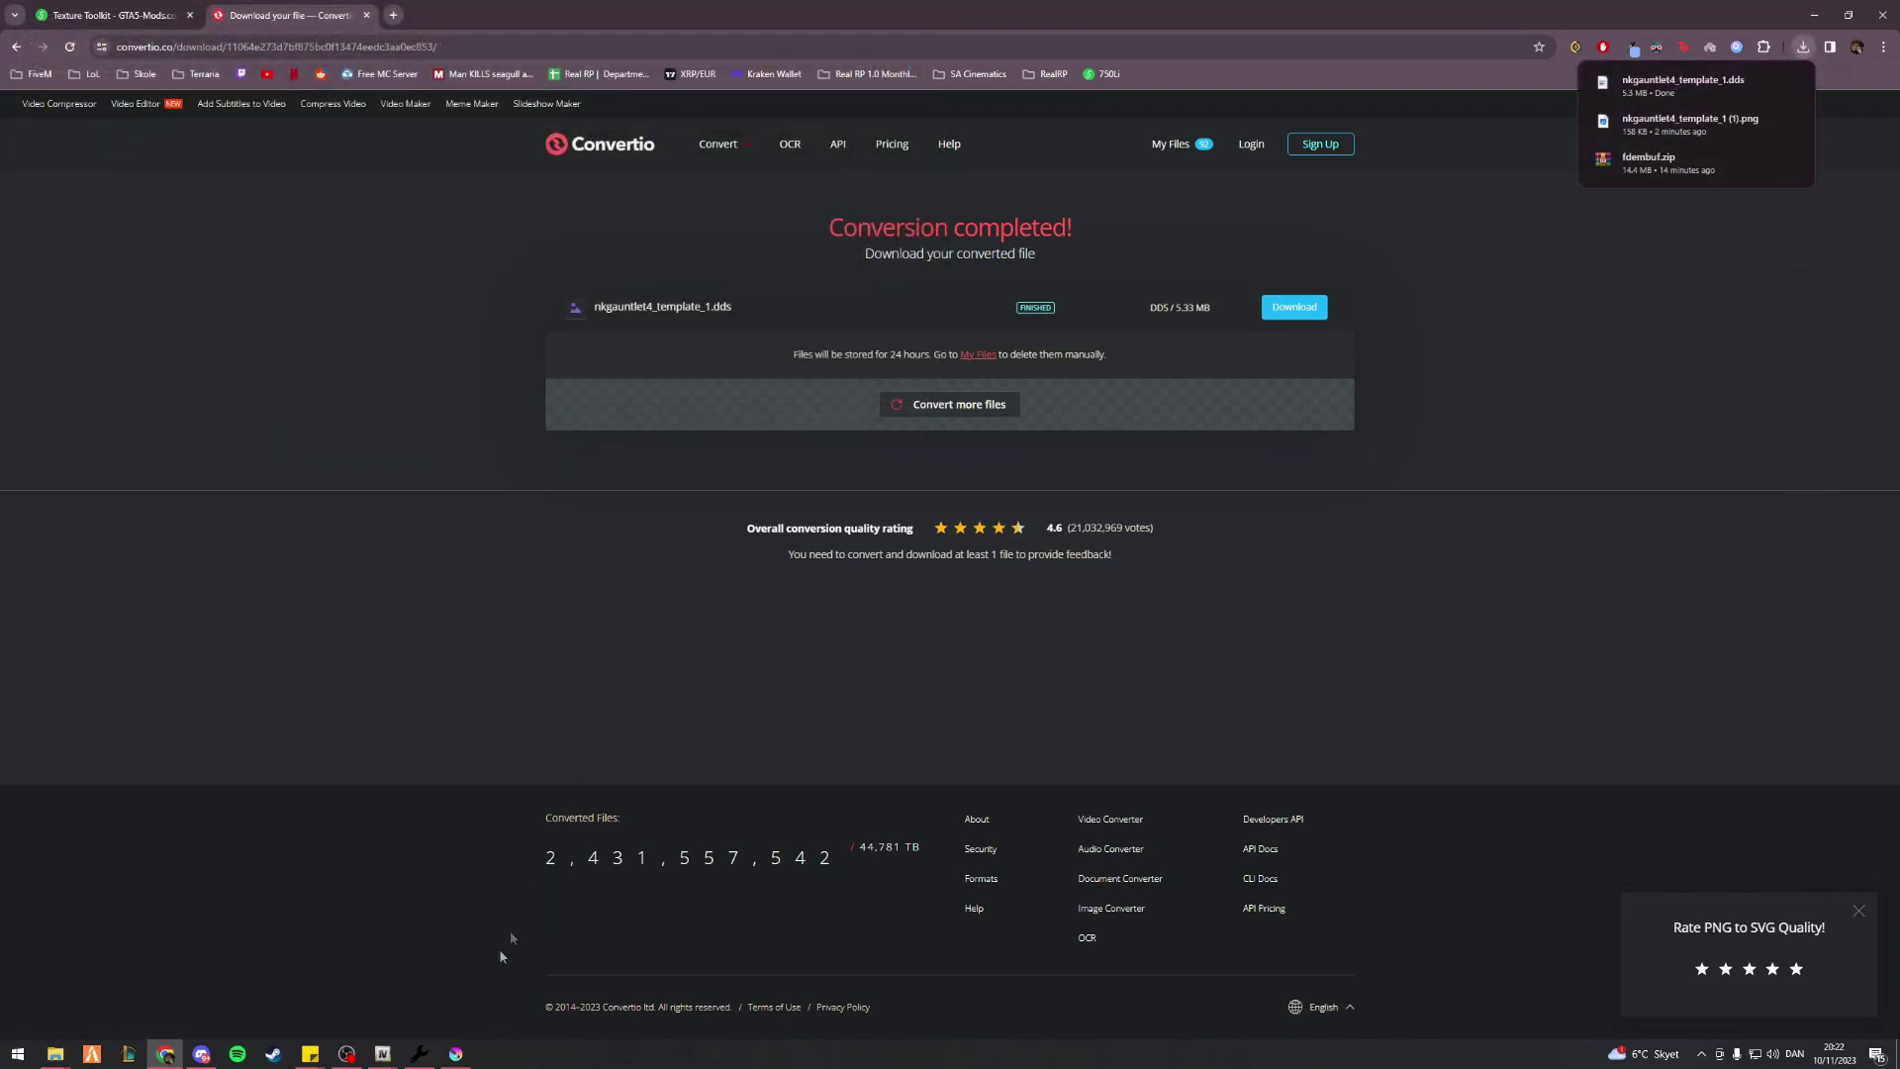
Import video\nkgauntlet4_template_1.dds as the replacement livery texture and save the .yft
{"action": "left_click", "coordinate": [419, 1054]}
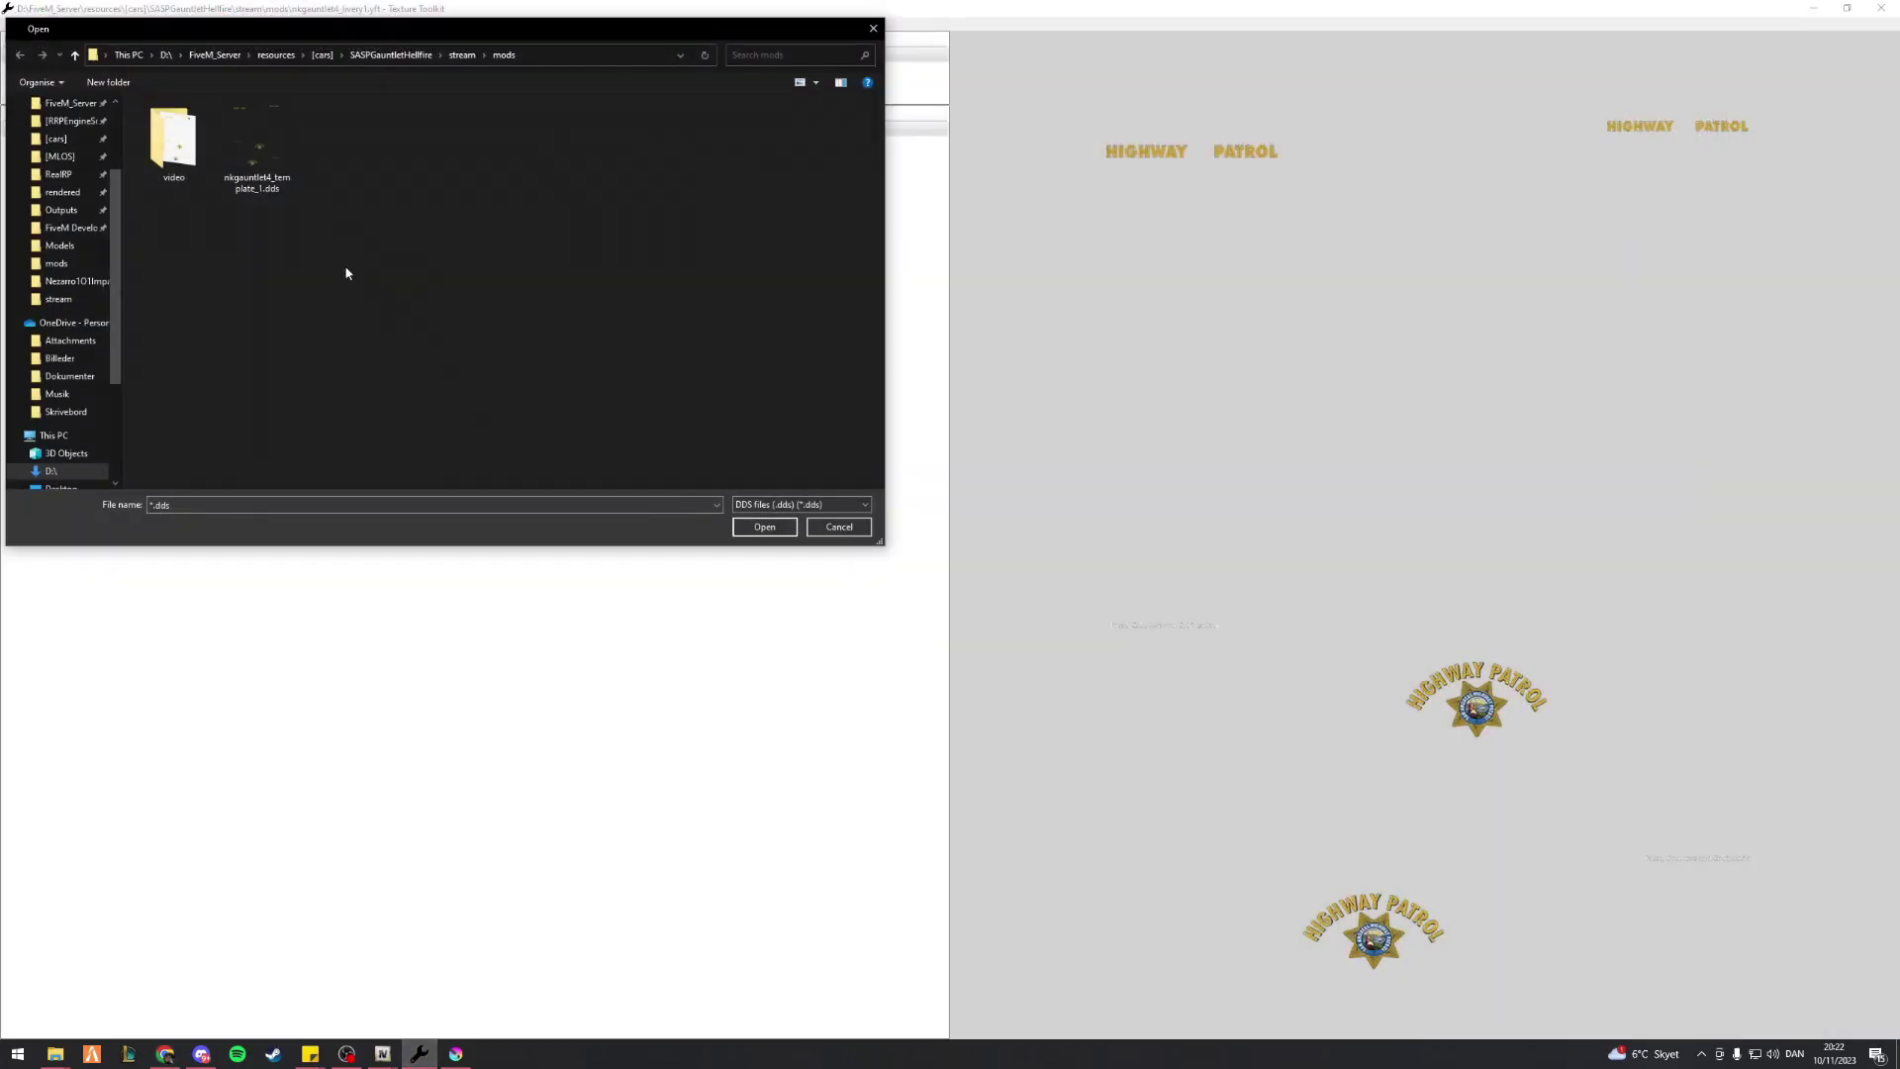
{"action": "double_click", "coordinate": [173, 144]}
{"action": "double_click", "coordinate": [172, 149]}
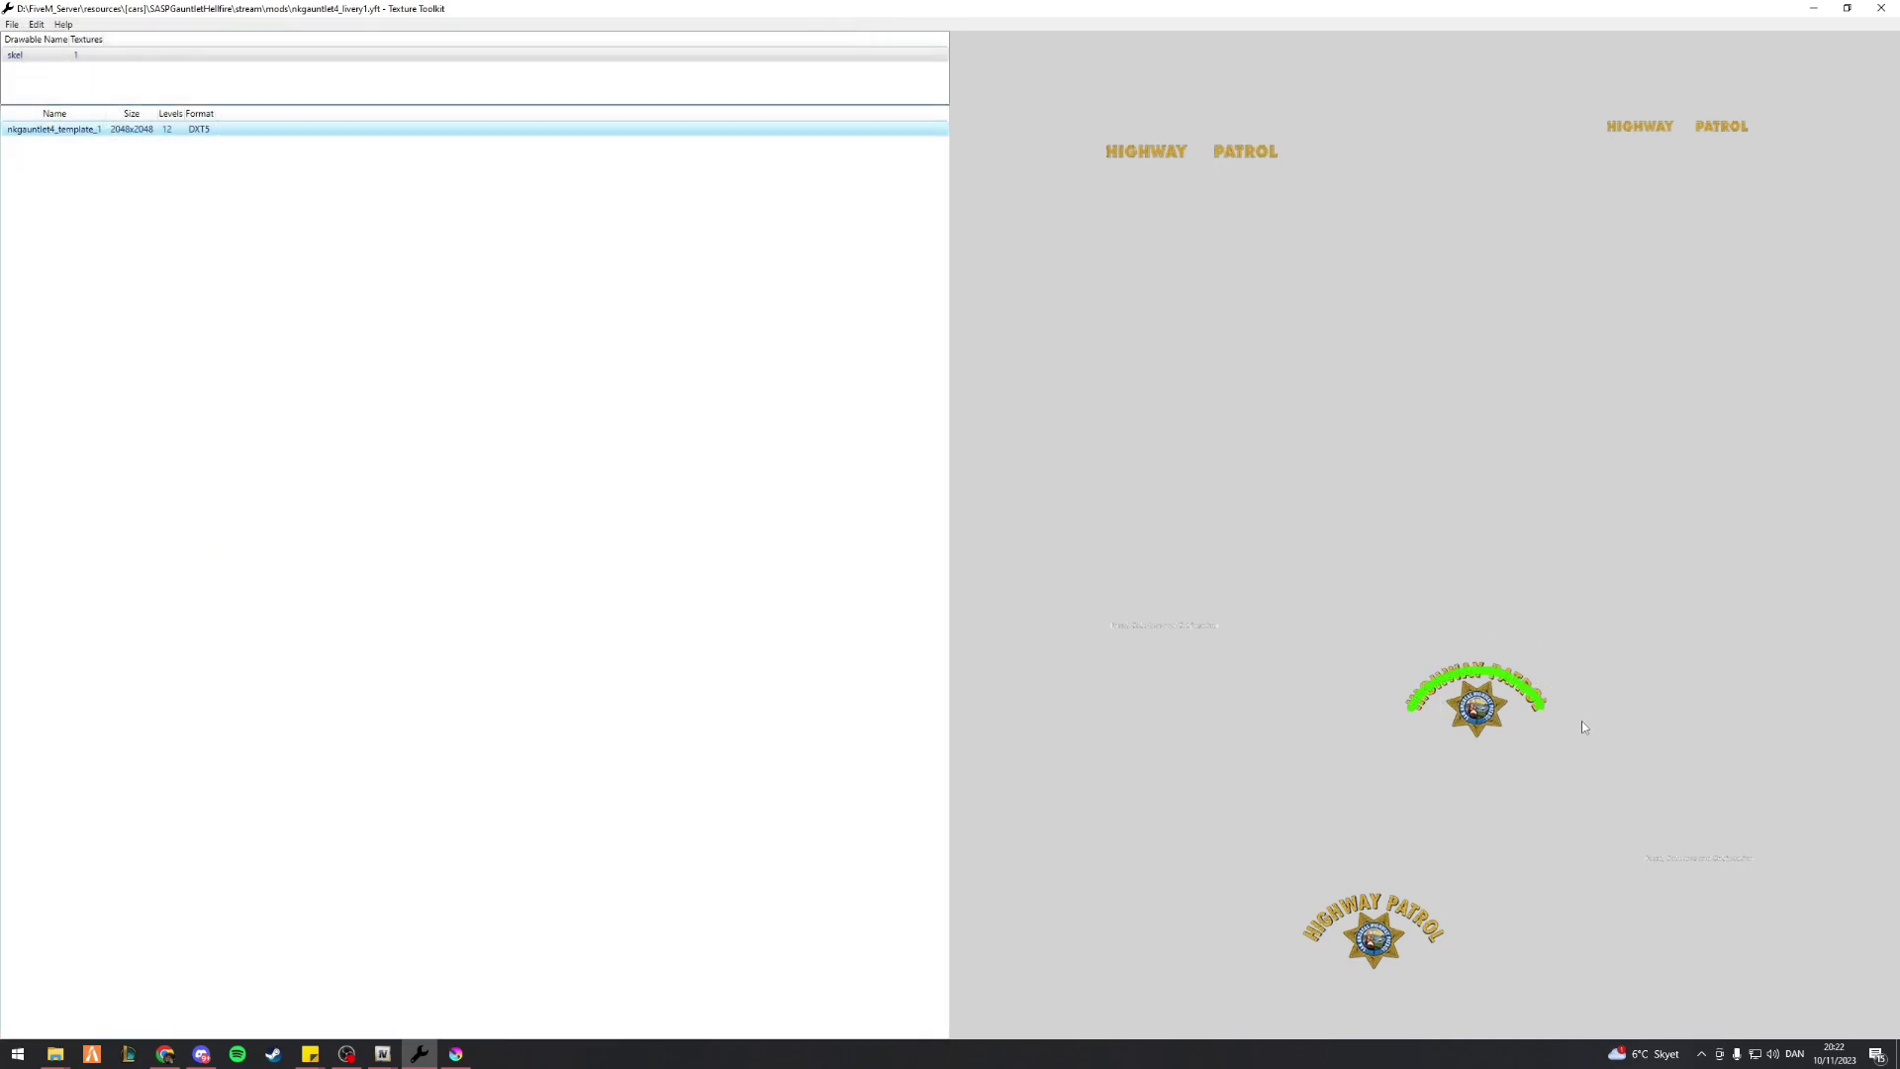
{"action": "left_click", "coordinate": [11, 24]}
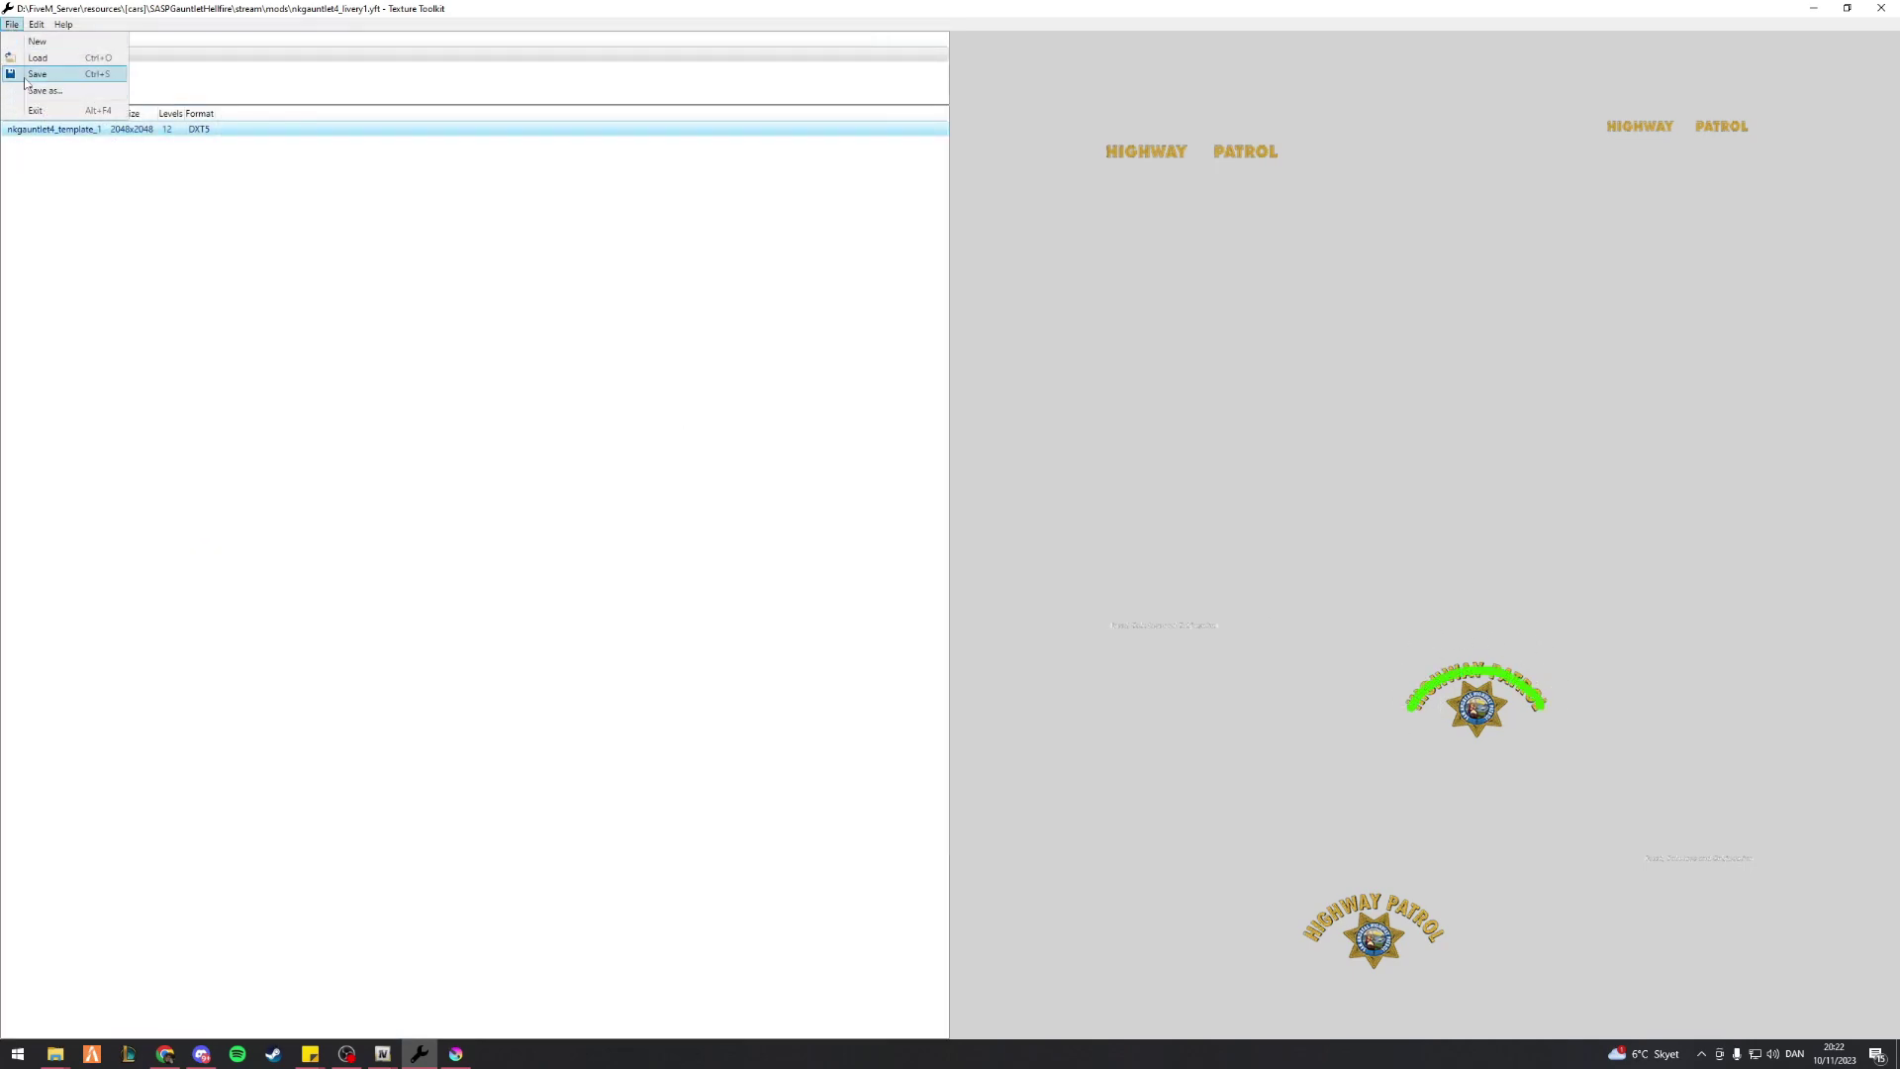
{"action": "left_click", "coordinate": [21, 81]}
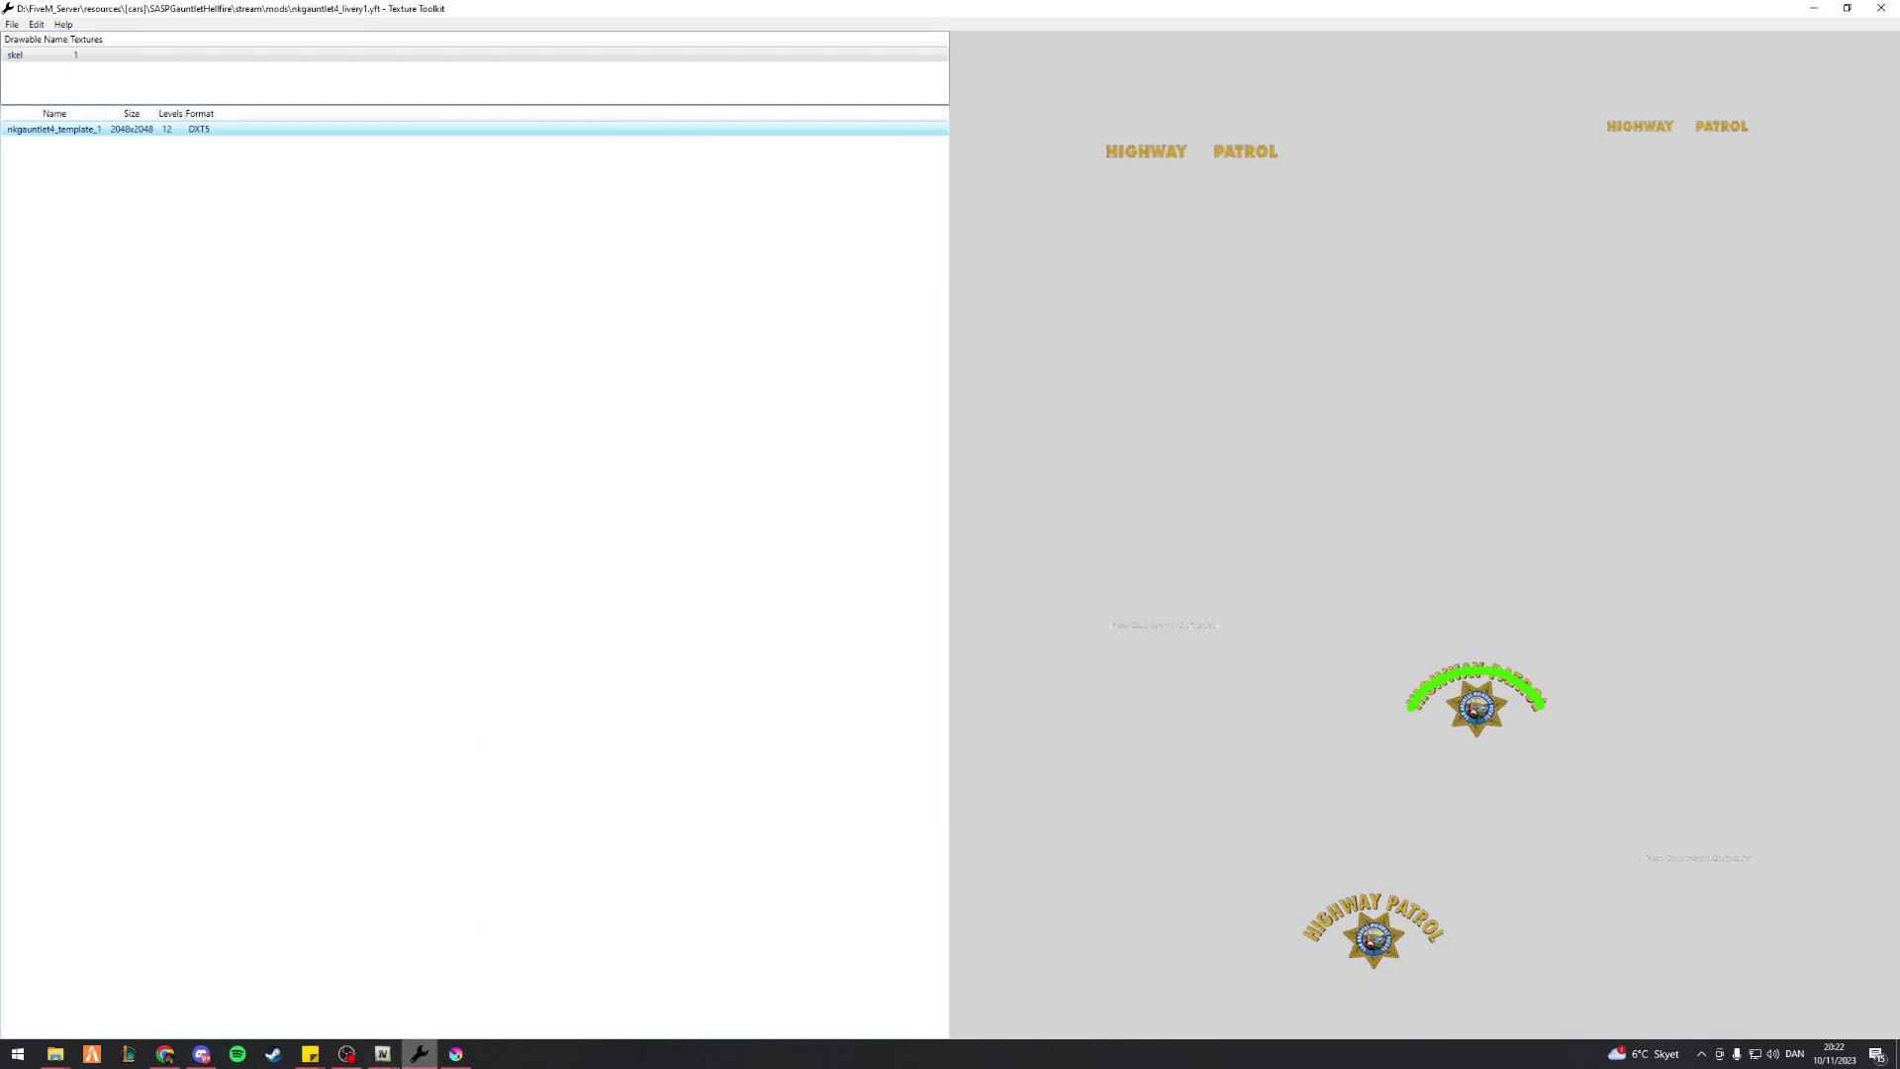
Preview nkgauntlet4_livery1.yft in OpenIV's Model Viewer, inspect its textures, then close it
{"action": "mouse_move", "coordinate": [383, 1054]}
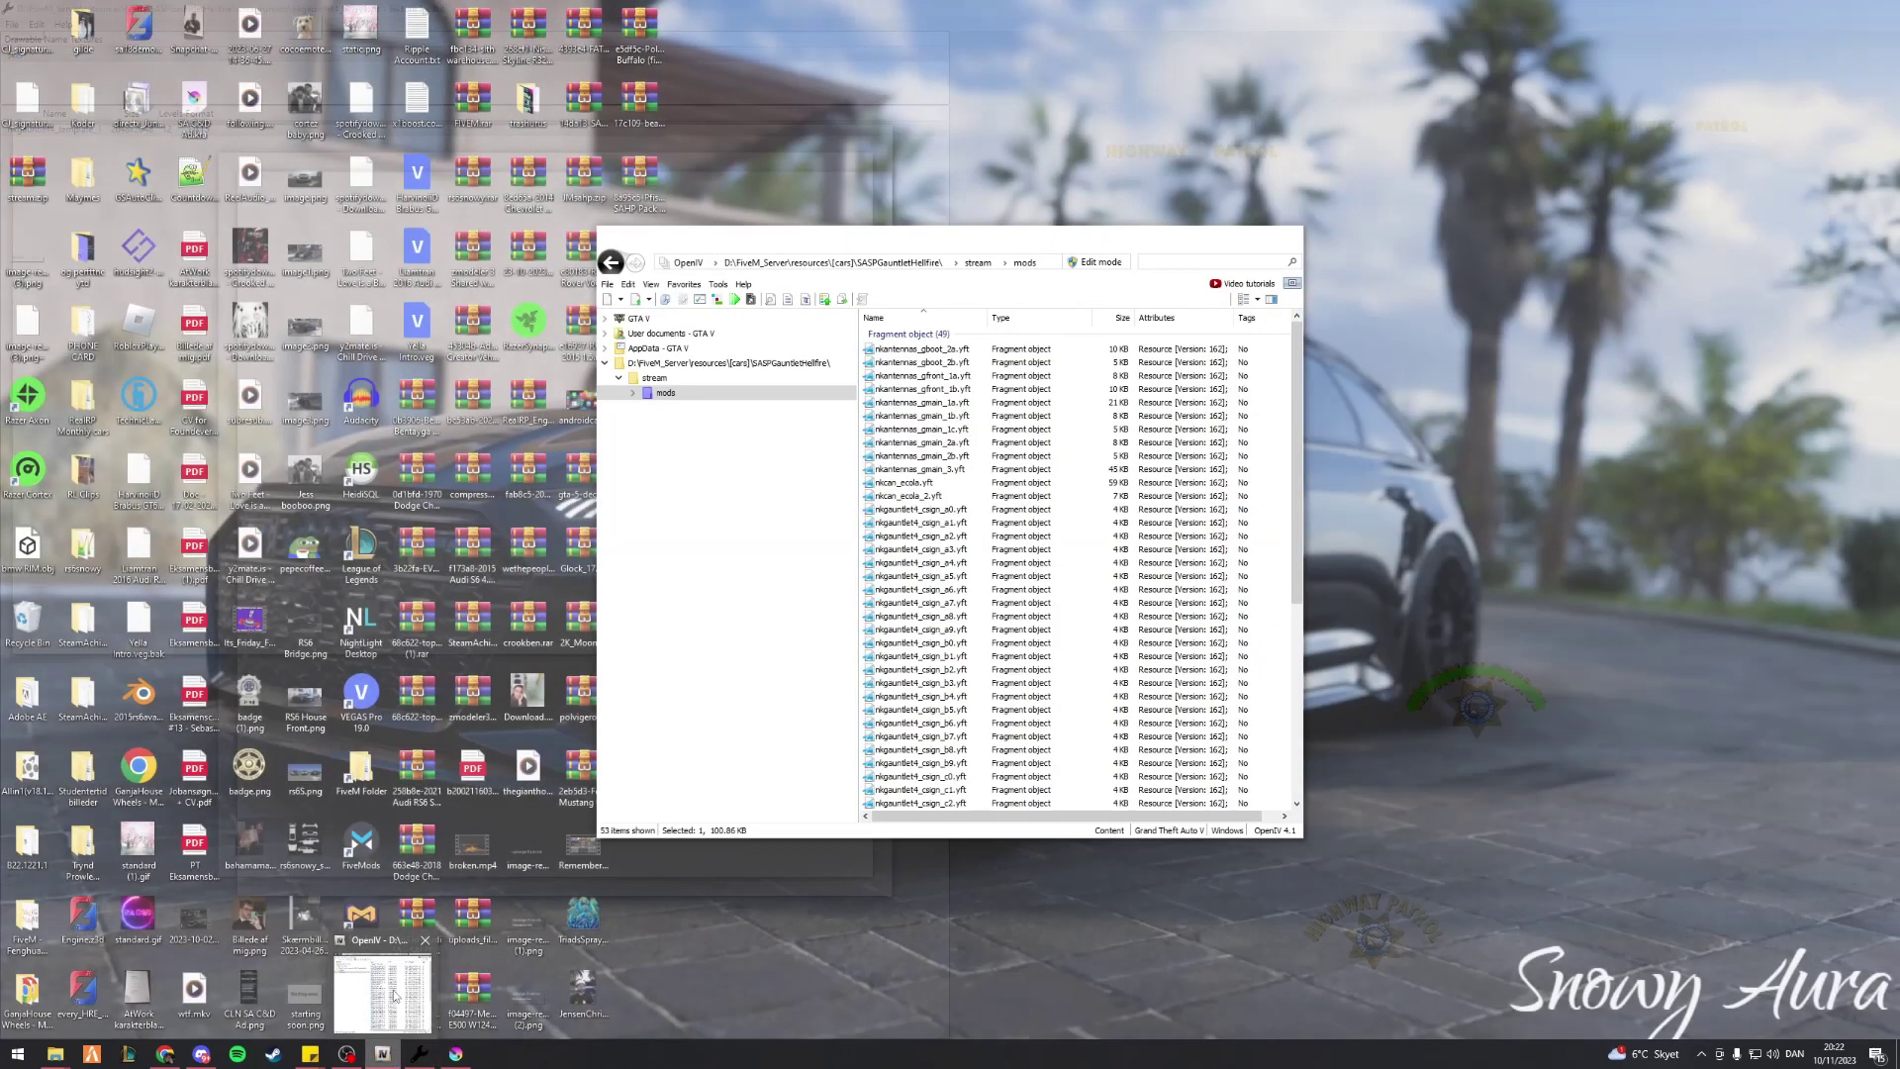
{"action": "left_click", "coordinate": [394, 995]}
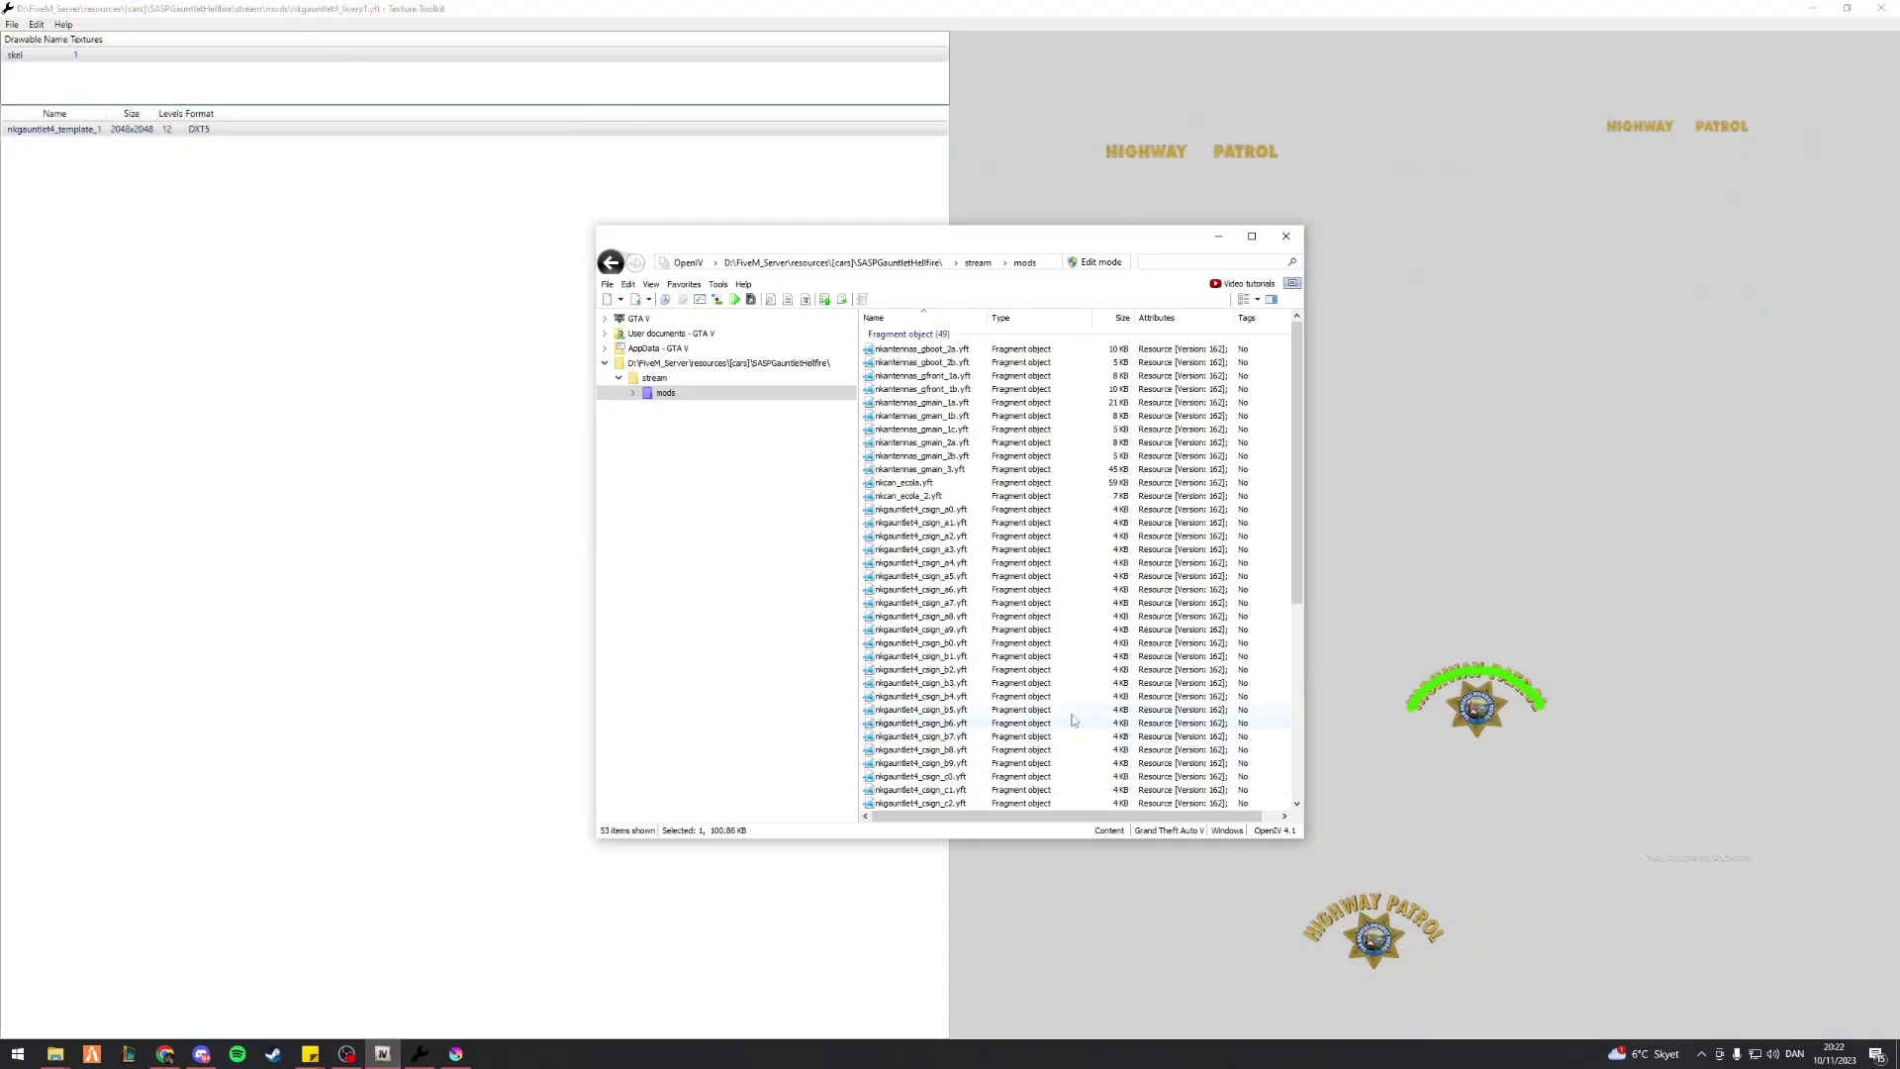
{"action": "scroll", "coordinate": [936, 594], "scroll_direction": "down", "scroll_amount": 8}
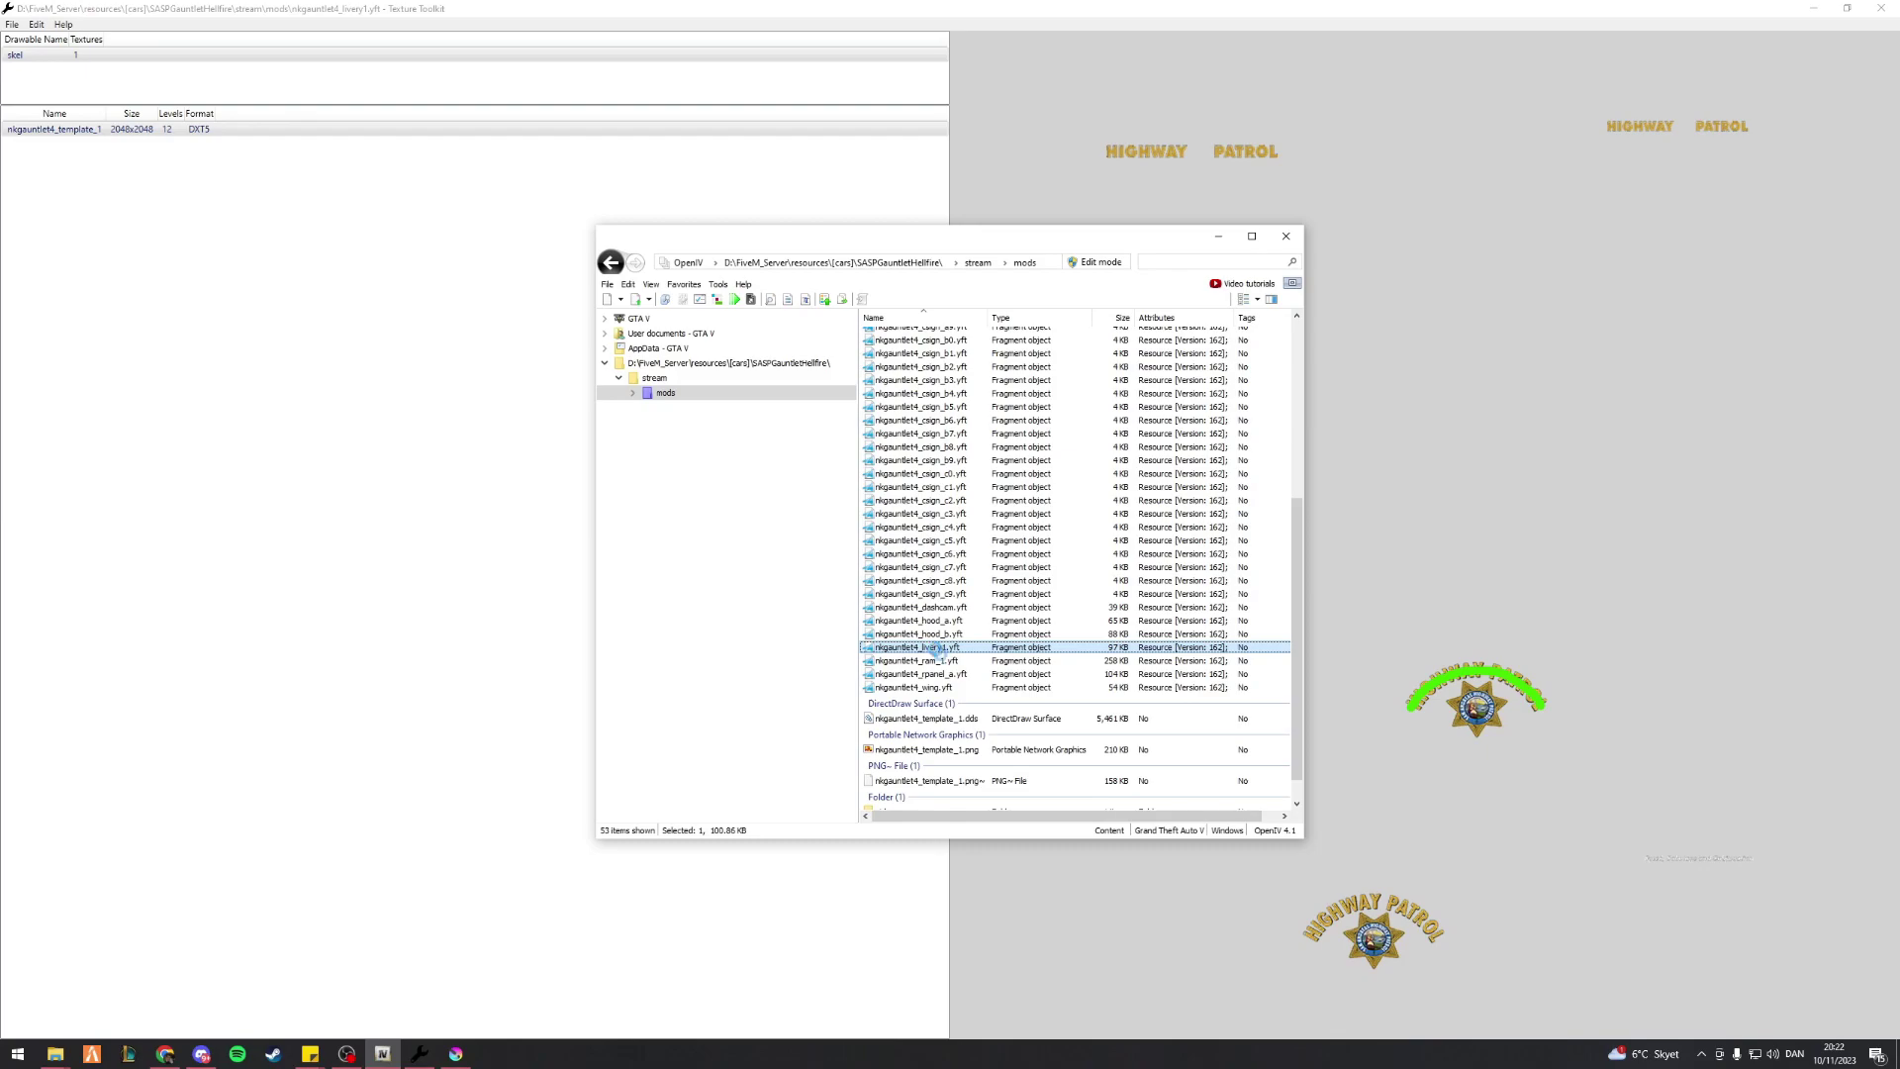
{"action": "double_click", "coordinate": [937, 648]}
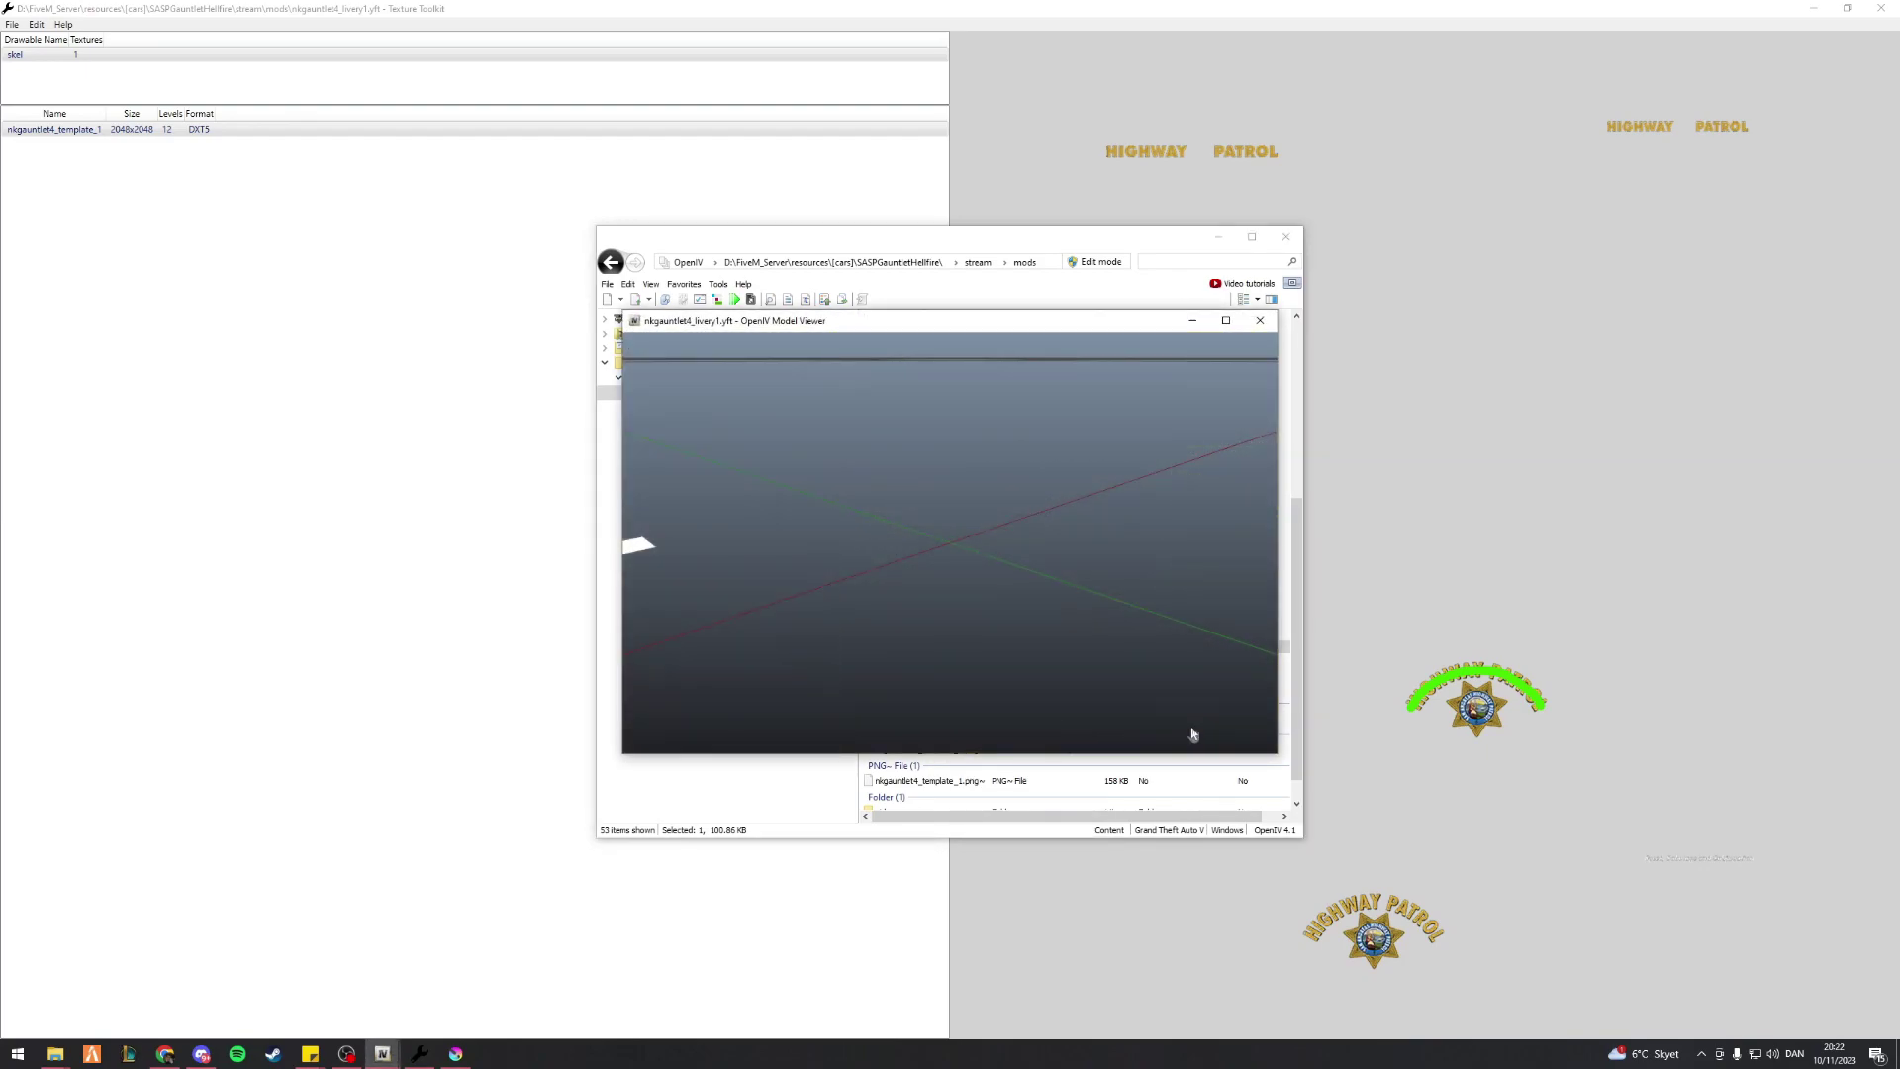
{"action": "left_click", "coordinate": [1193, 734]}
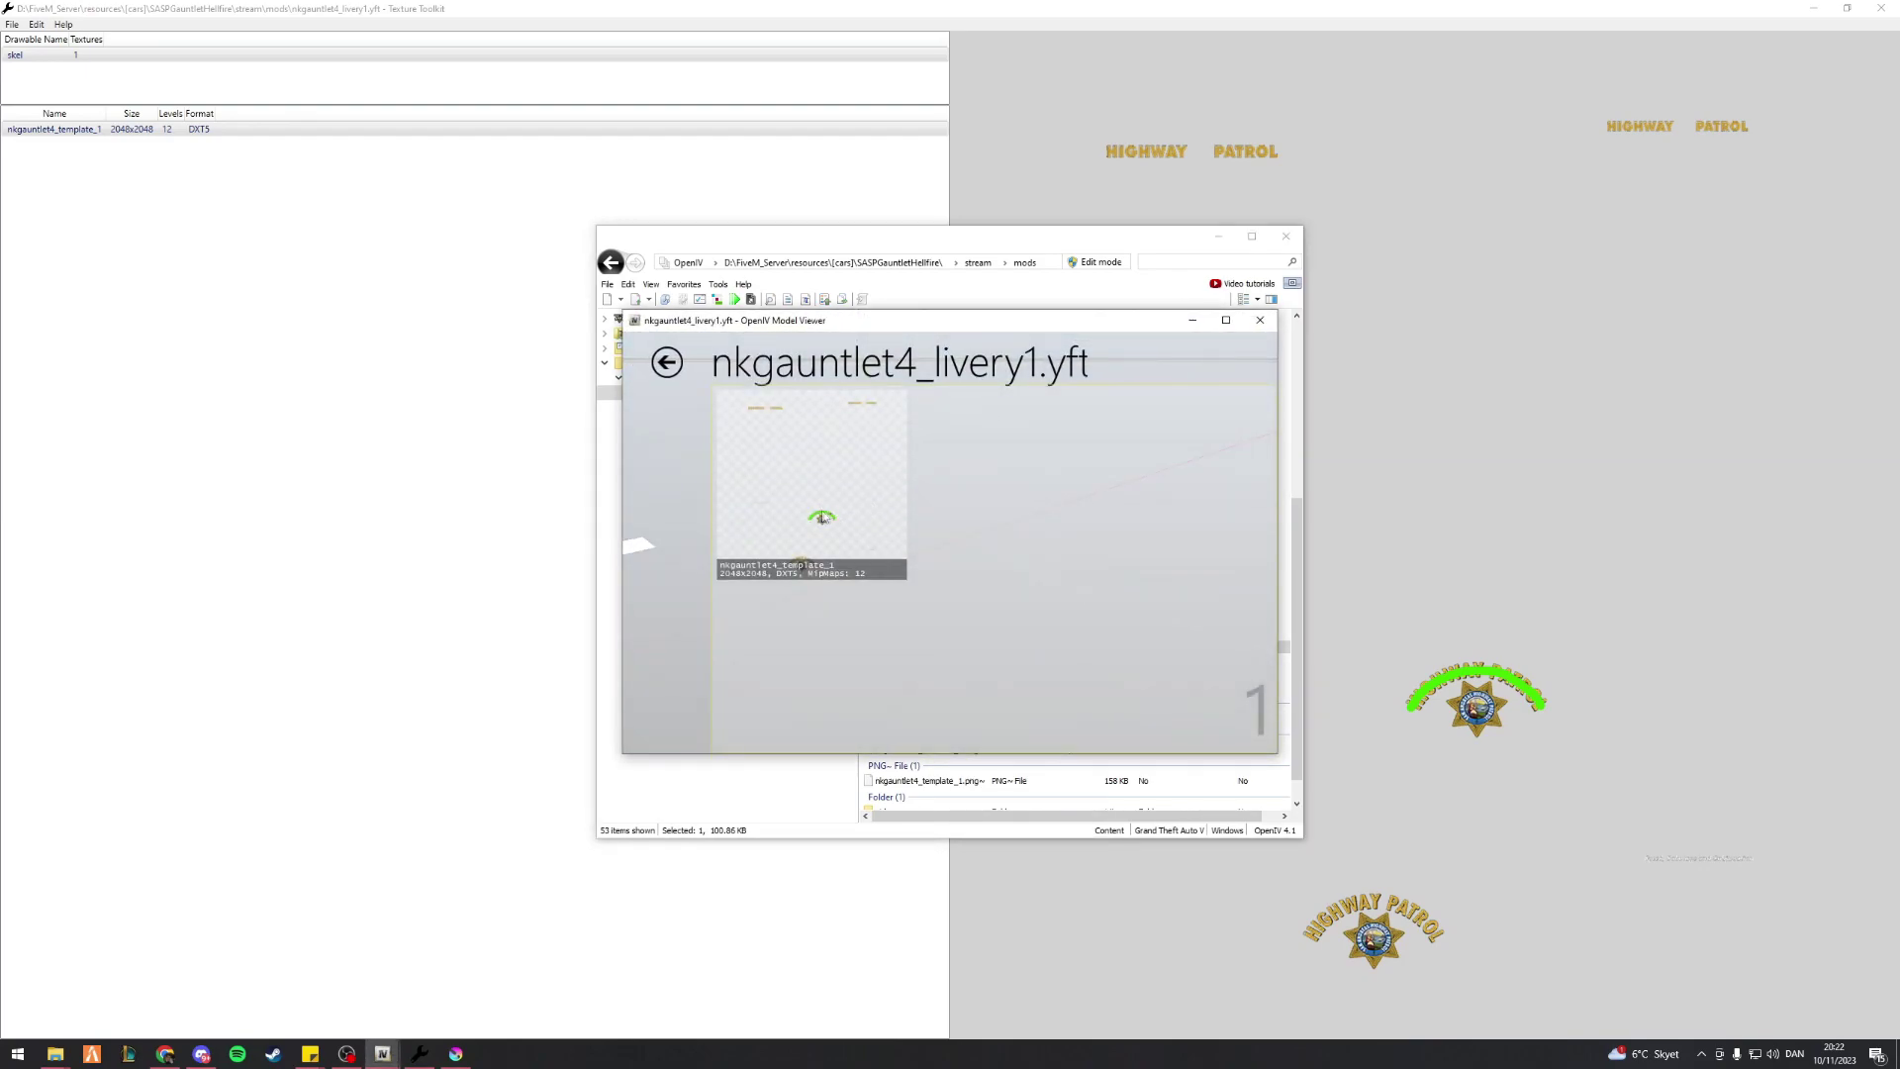
{"action": "left_click", "coordinate": [1259, 320]}
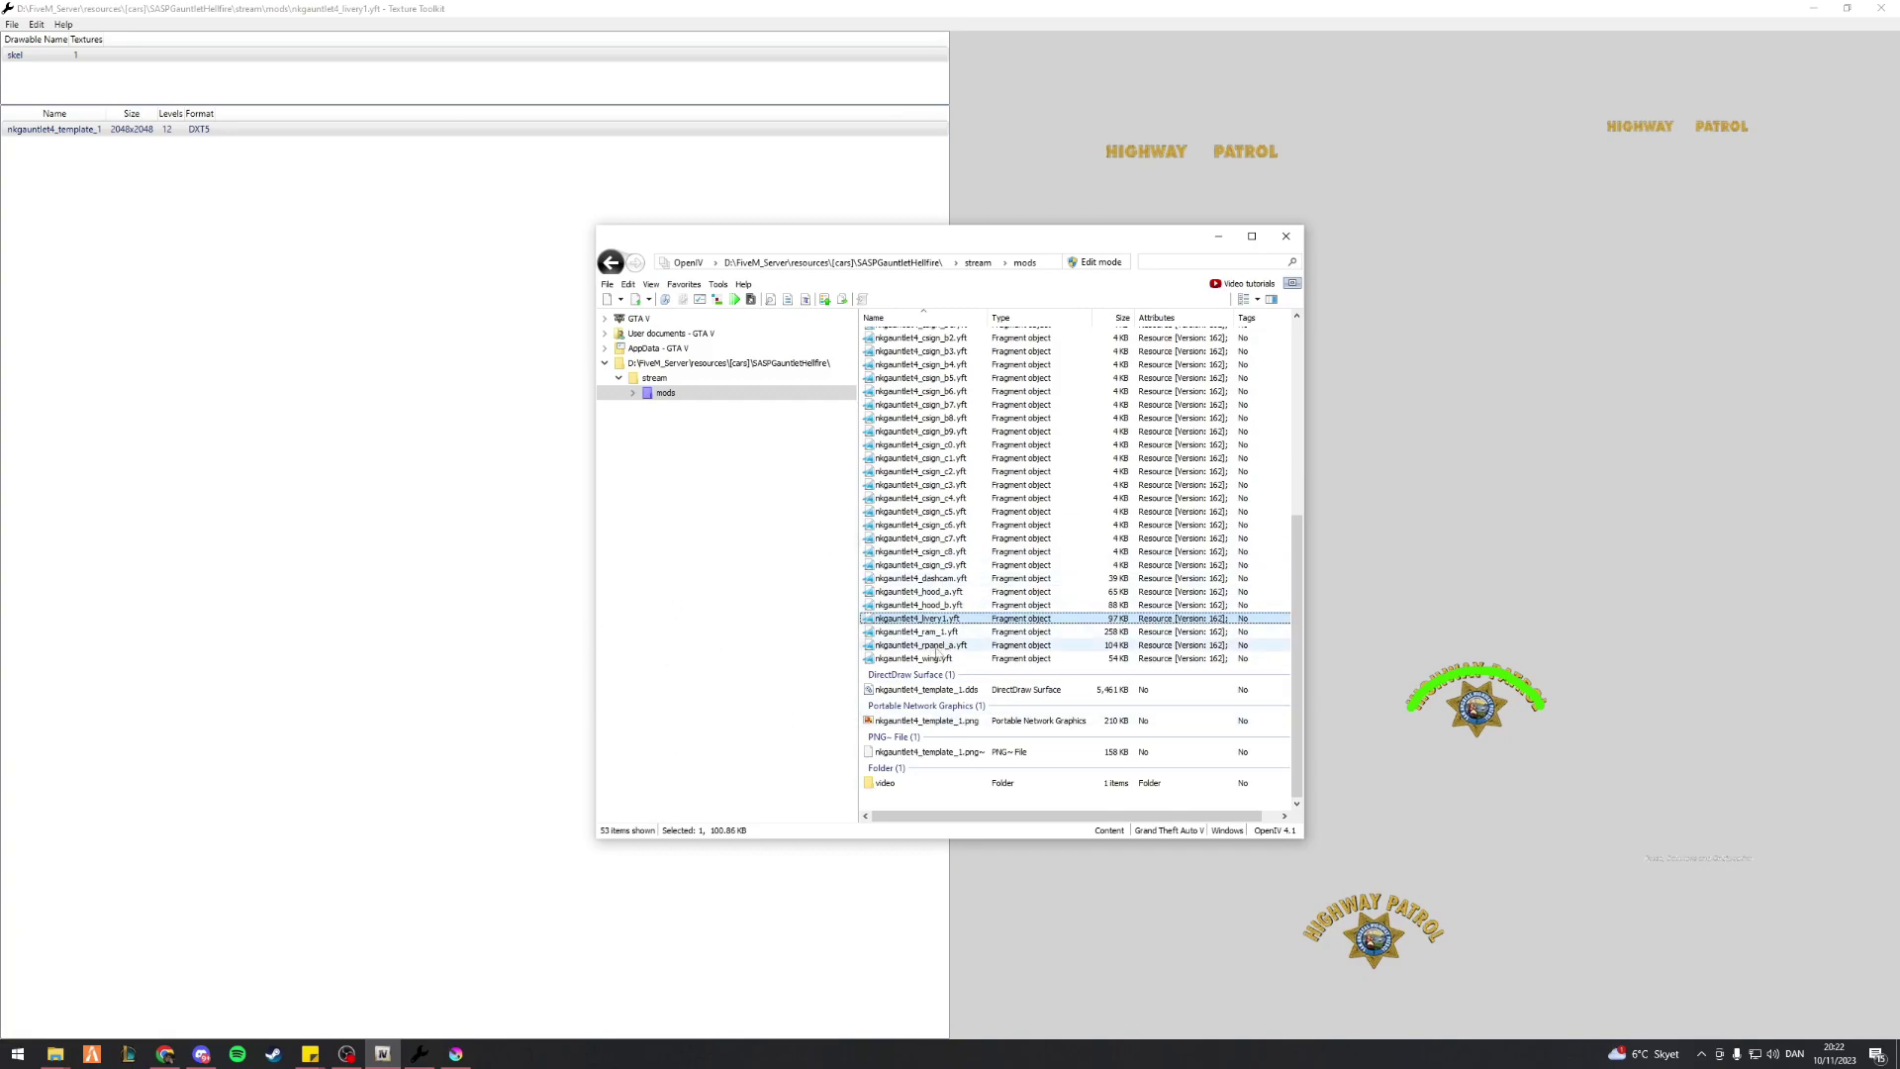
{"action": "scroll", "coordinate": [921, 654], "scroll_direction": "up", "scroll_amount": 8}
{"action": "scroll", "coordinate": [921, 653], "scroll_direction": "down", "scroll_amount": 5}
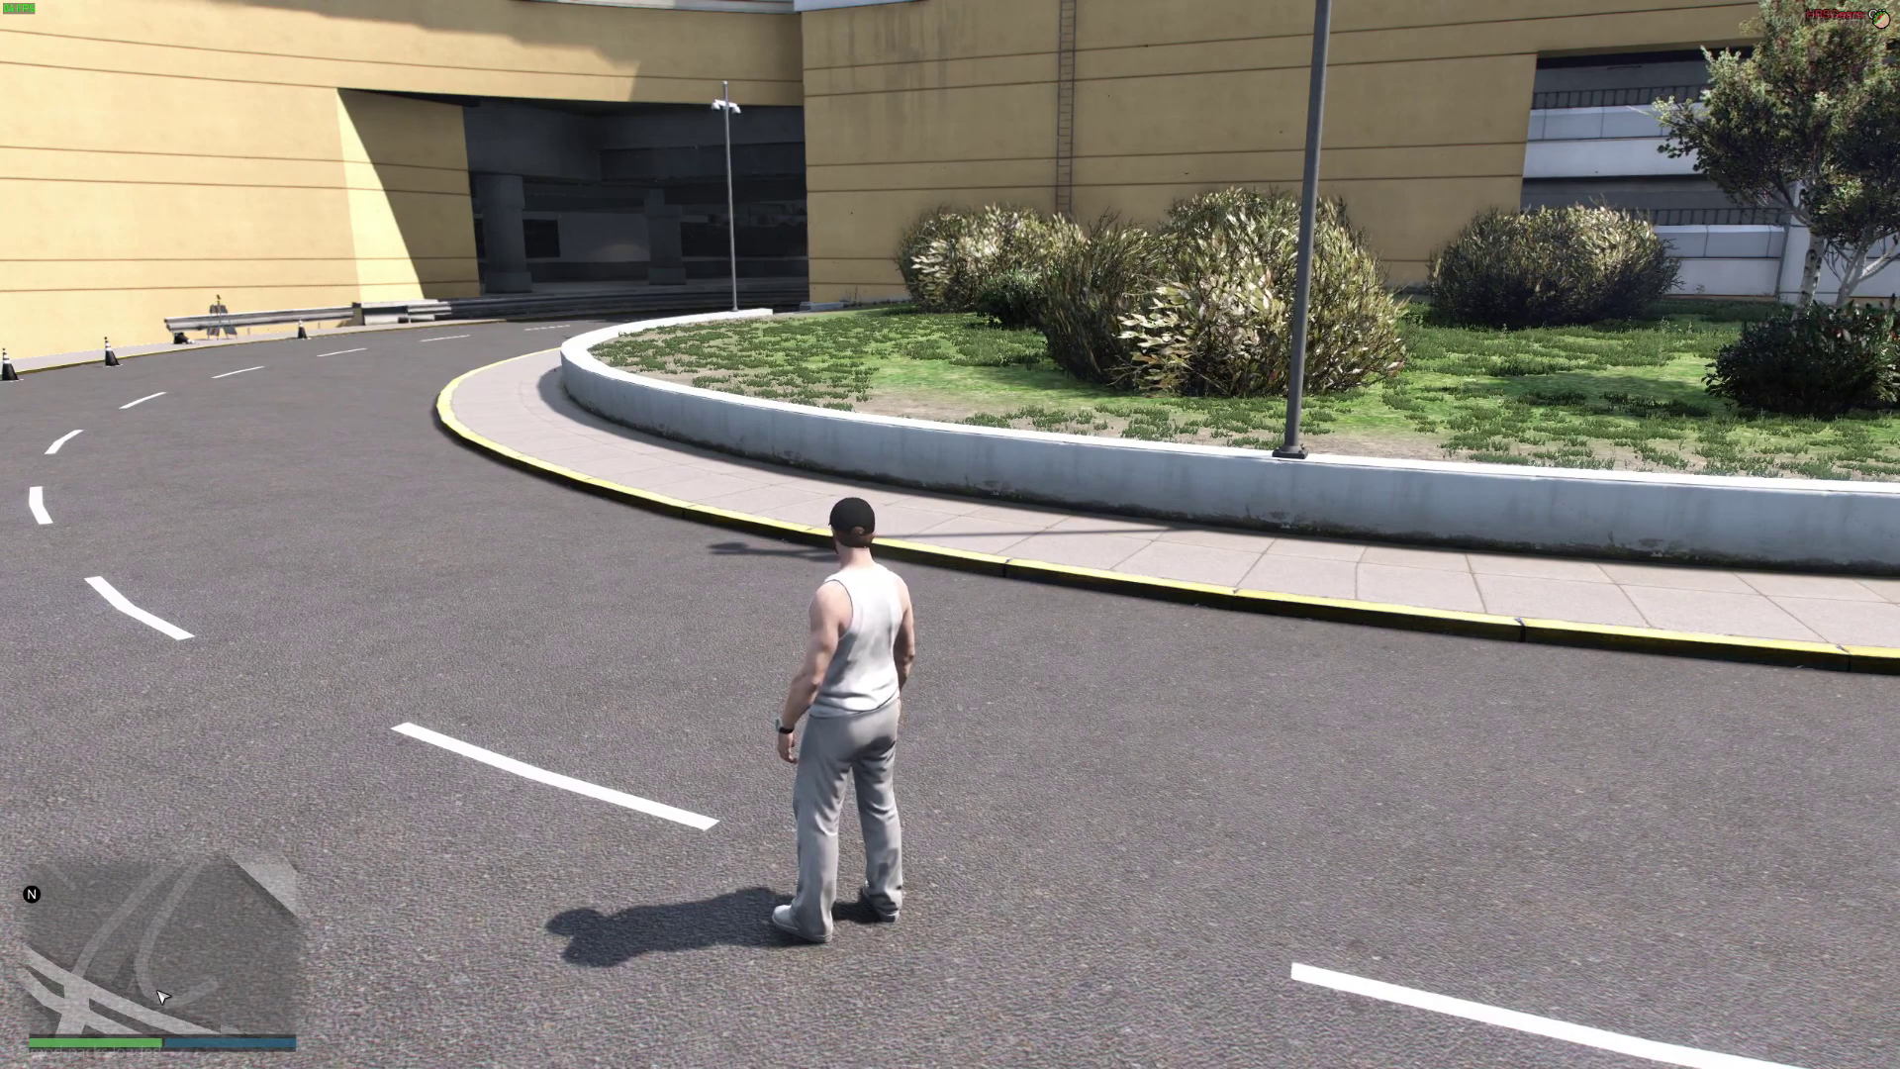
Open the SASPGauntletHellfire stream folder under [cars] in Explorer
{"action": "key", "text": "alt+Tab"}
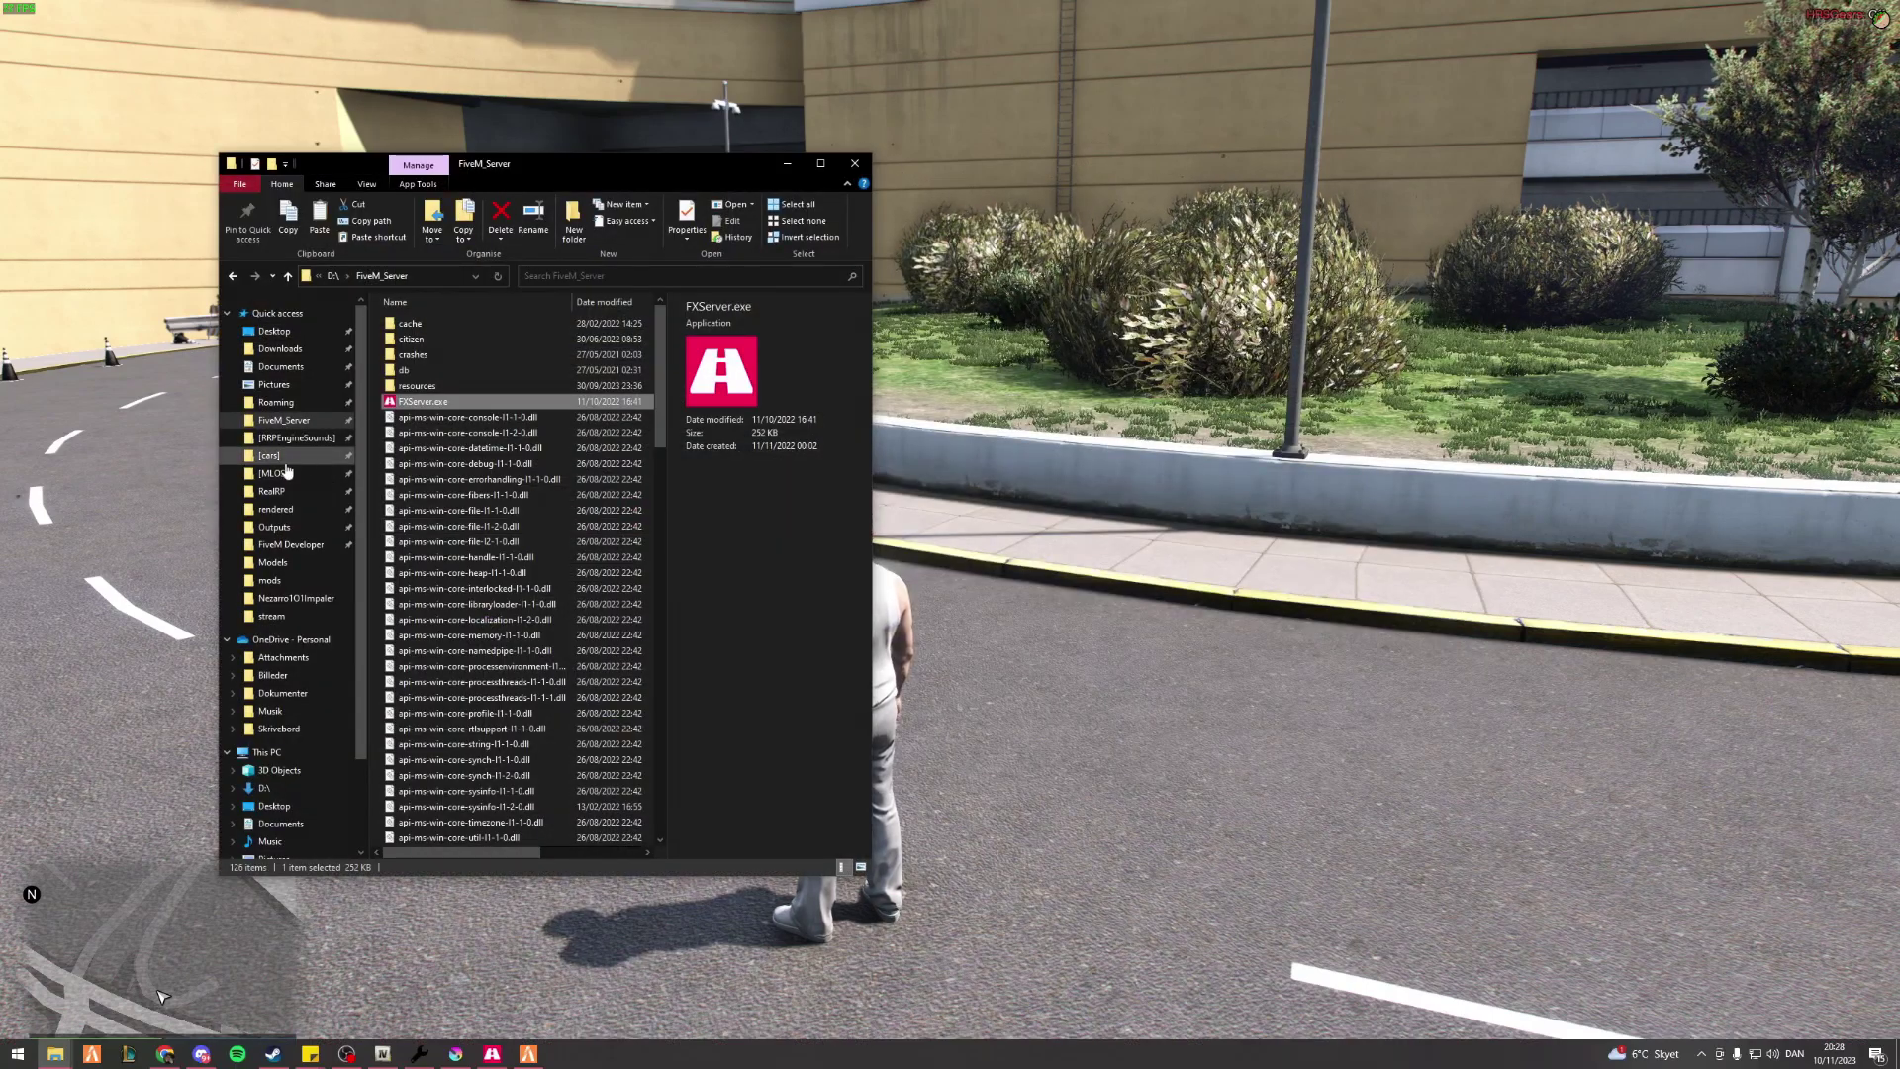
{"action": "left_click", "coordinate": [269, 456]}
{"action": "scroll", "coordinate": [475, 623], "scroll_direction": "down", "scroll_amount": 3}
{"action": "double_click", "coordinate": [469, 635]}
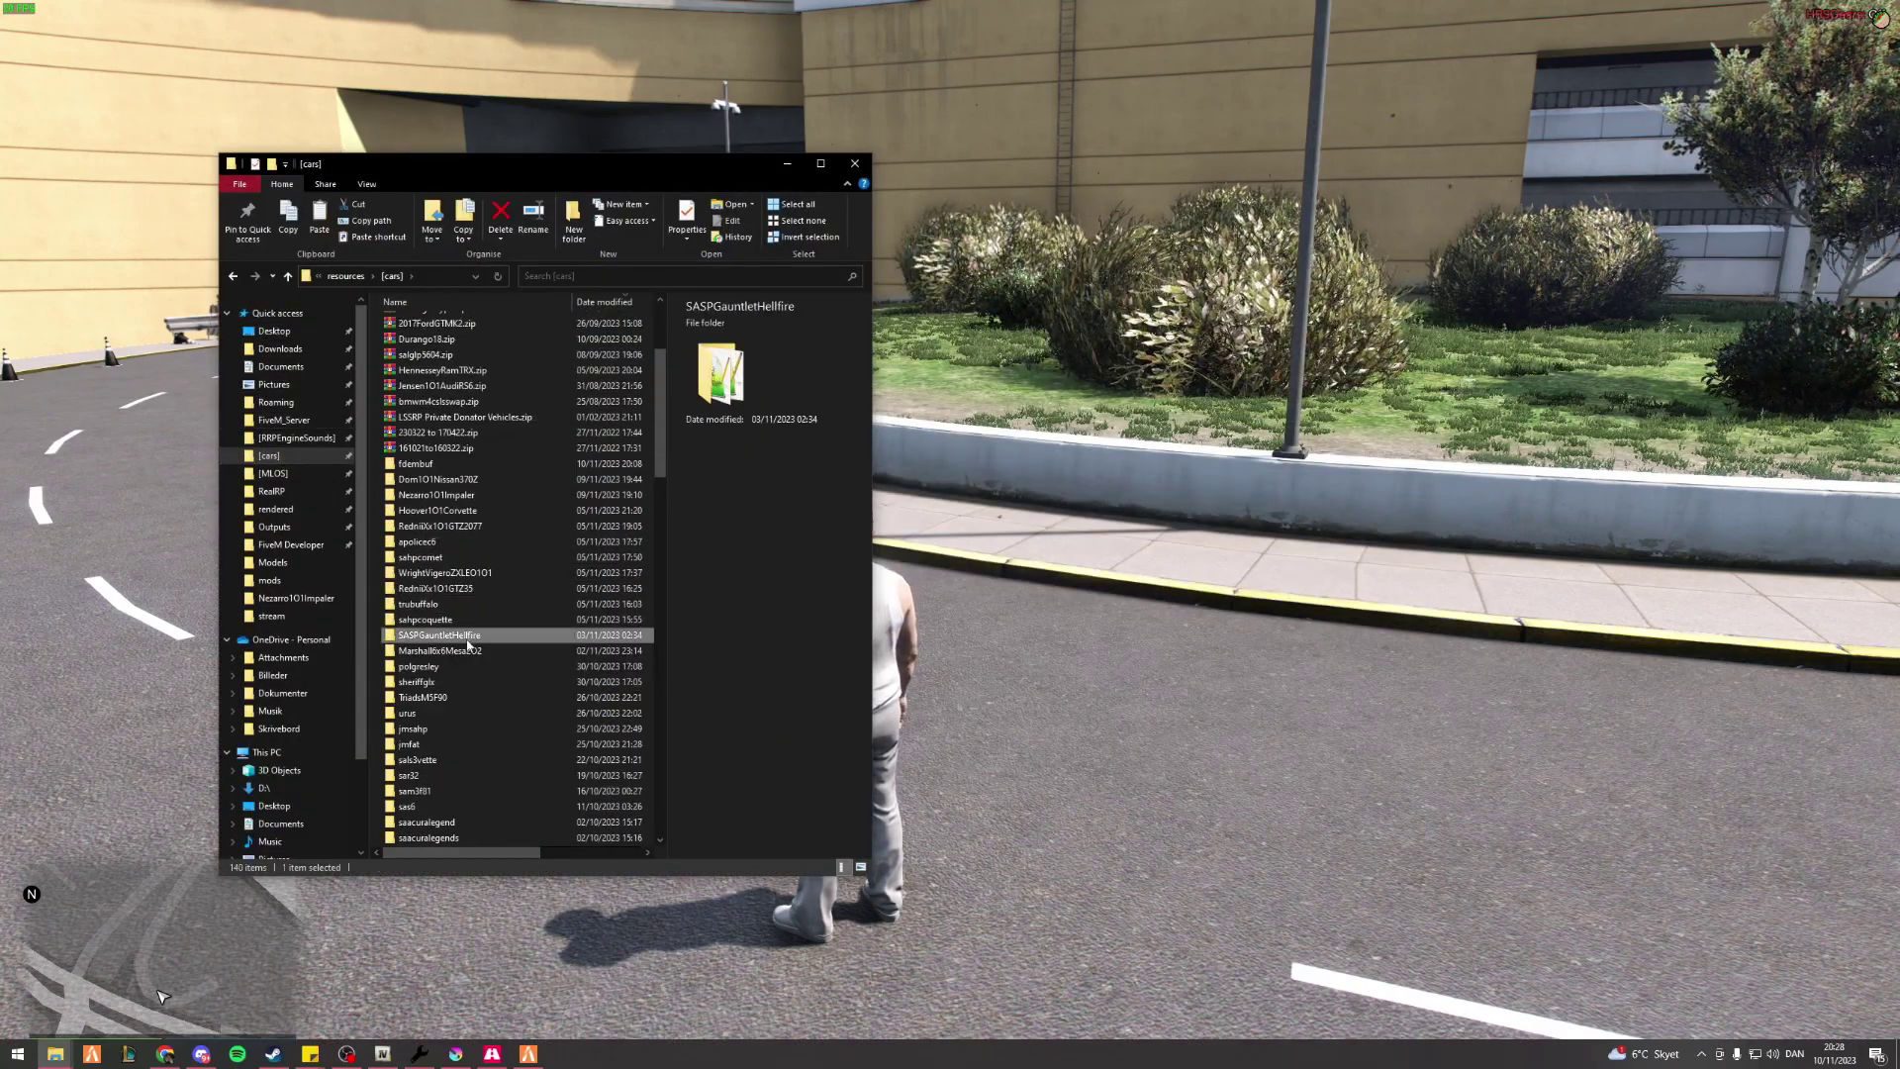
{"action": "double_click", "coordinate": [410, 324]}
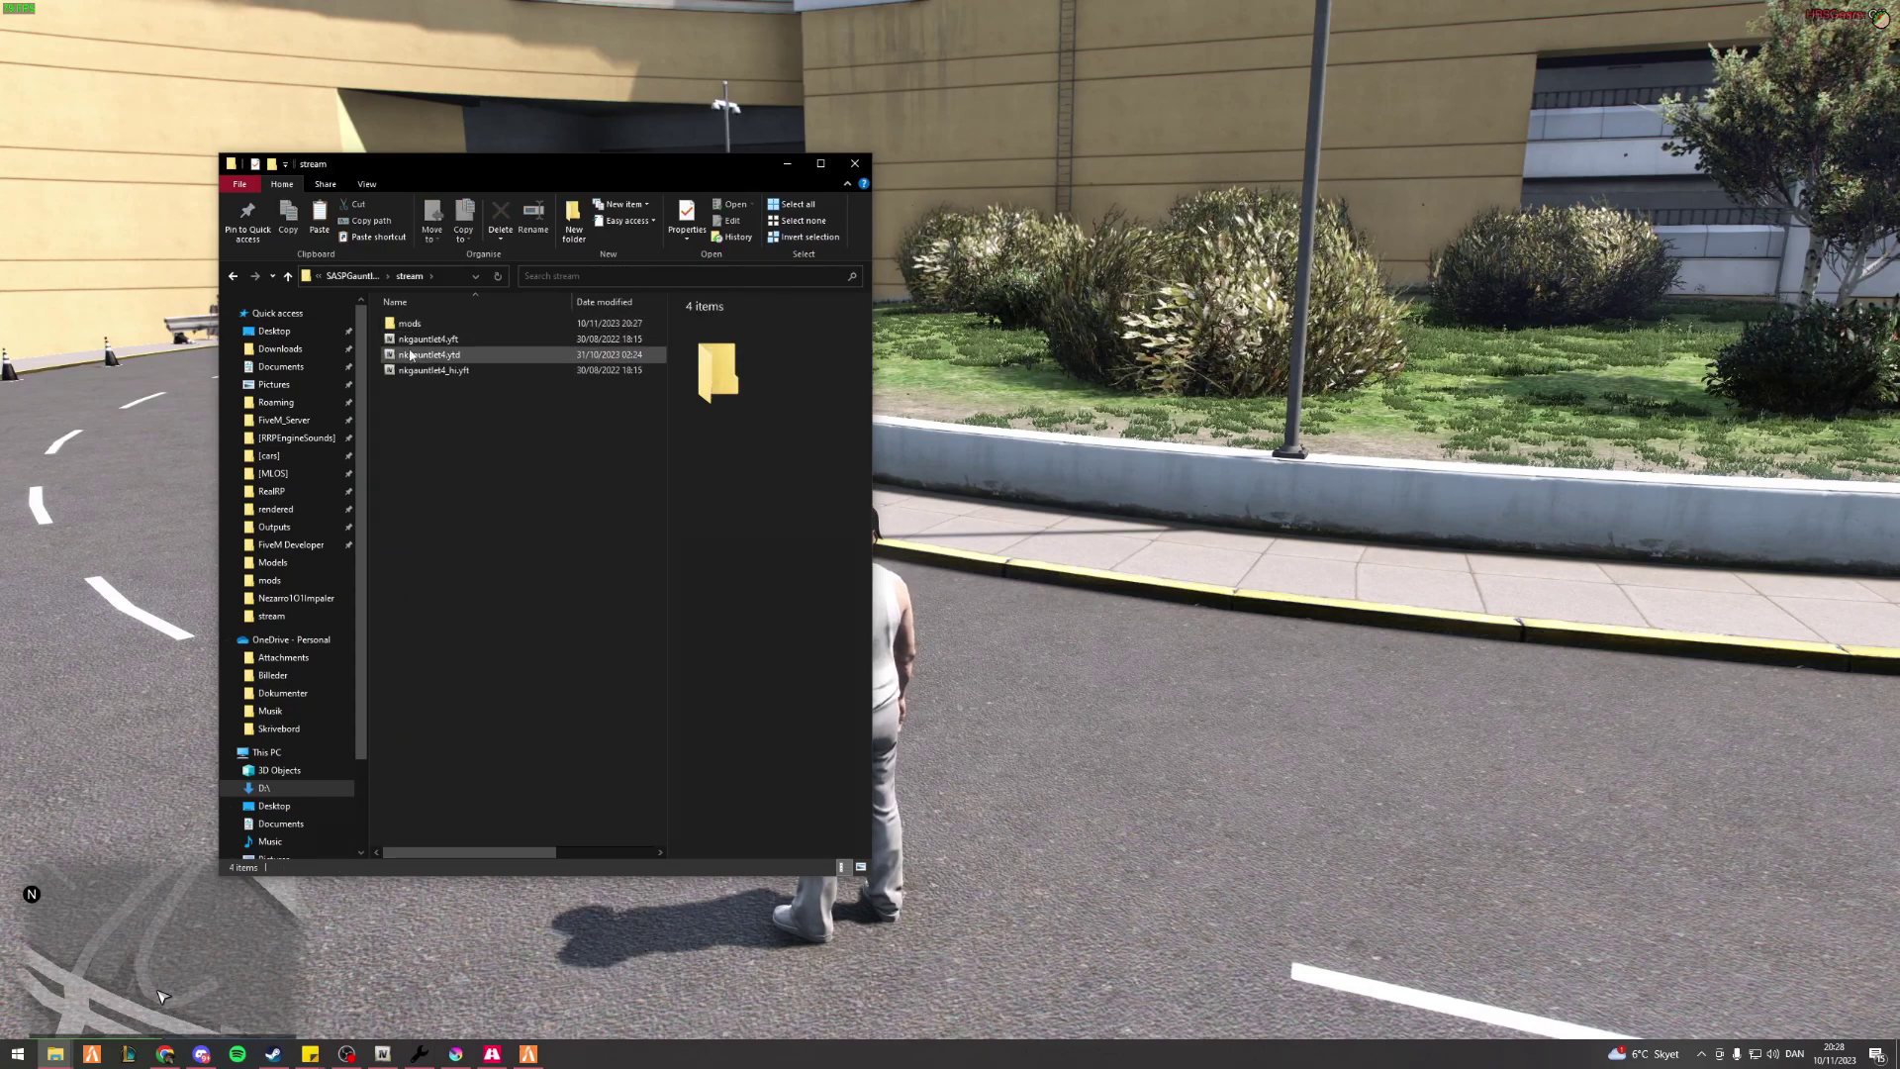
Back in the game, spawn the nkgauntlet4 car with vMenu's Vehicle Spawner
{"action": "left_click", "coordinate": [1008, 443]}
{"action": "key", "text": "Up"}
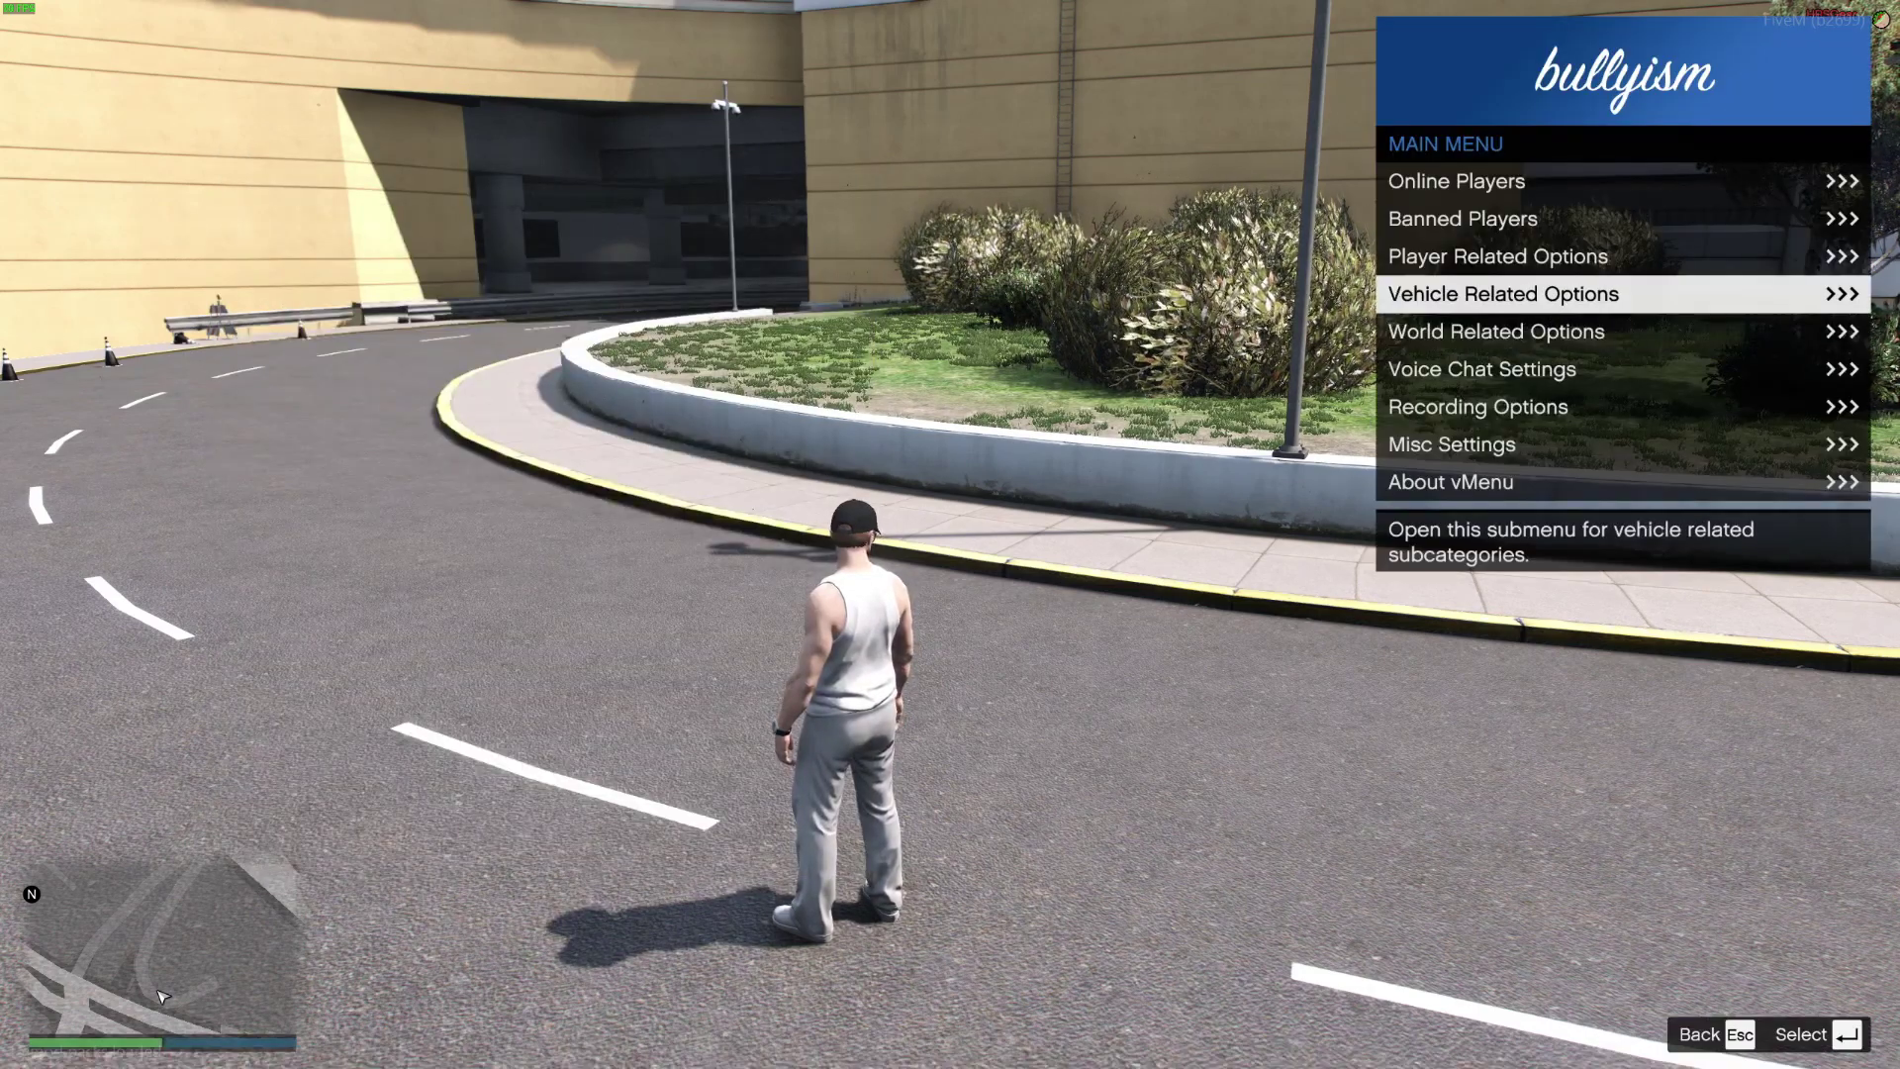
{"action": "key", "text": "Return"}
{"action": "key", "text": "Down"}
{"action": "key", "text": "Return"}
{"action": "key", "text": "Return"}
{"action": "type", "text": "nk"}
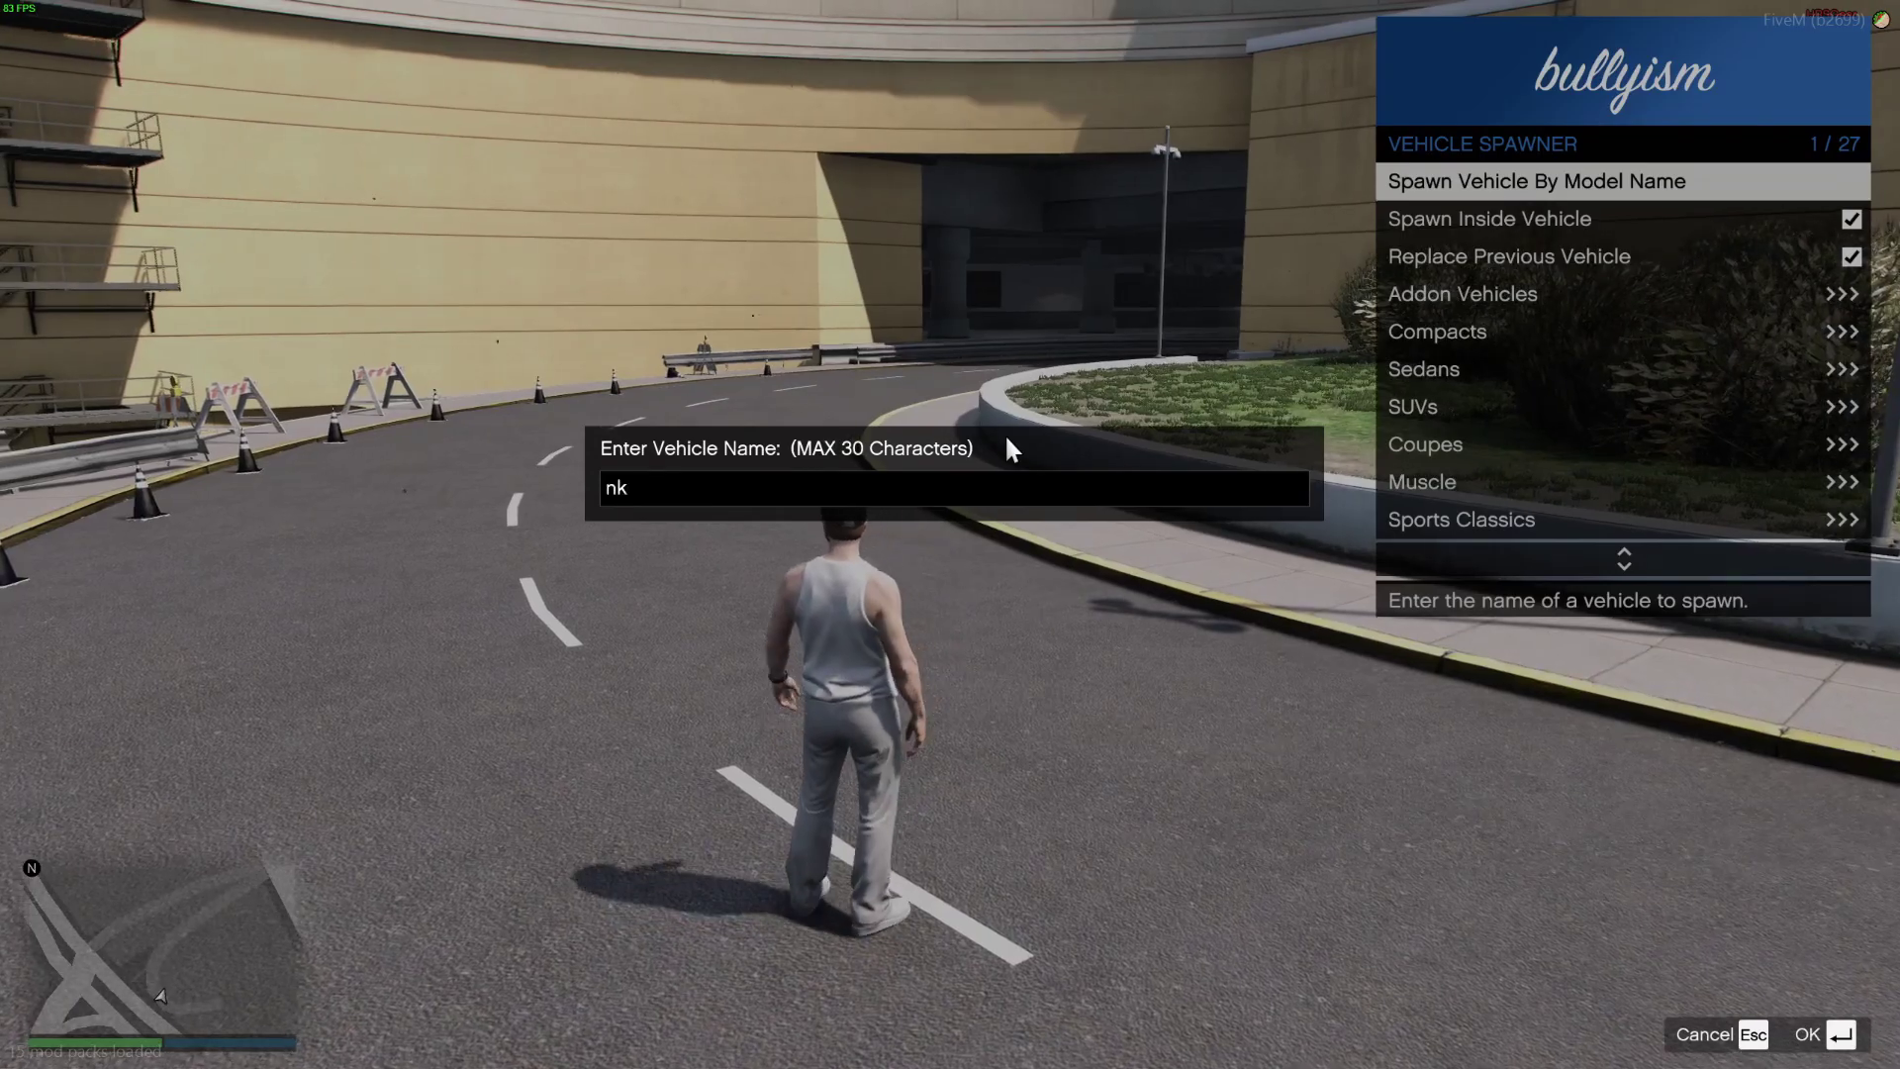
{"action": "type", "text": "gauntlet4"}
{"action": "key", "text": "Return"}
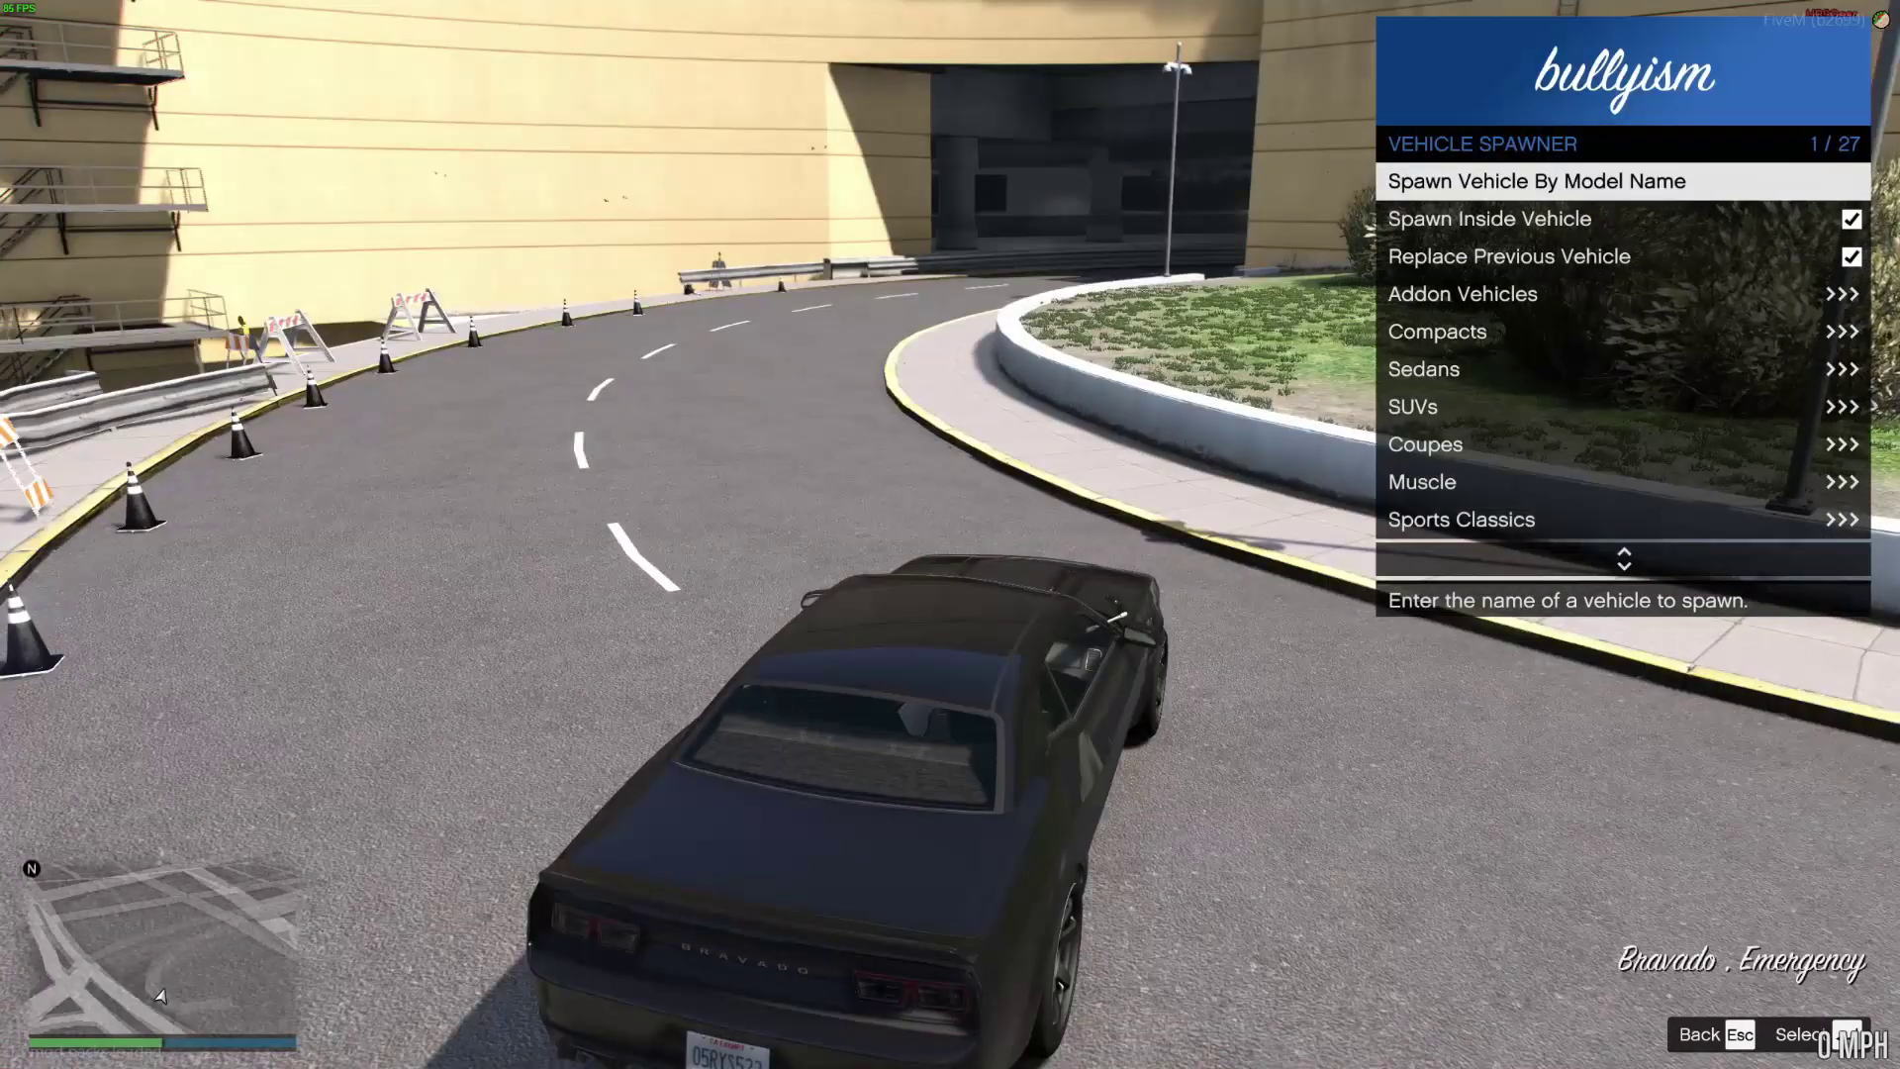
{"action": "key", "text": "Escape"}
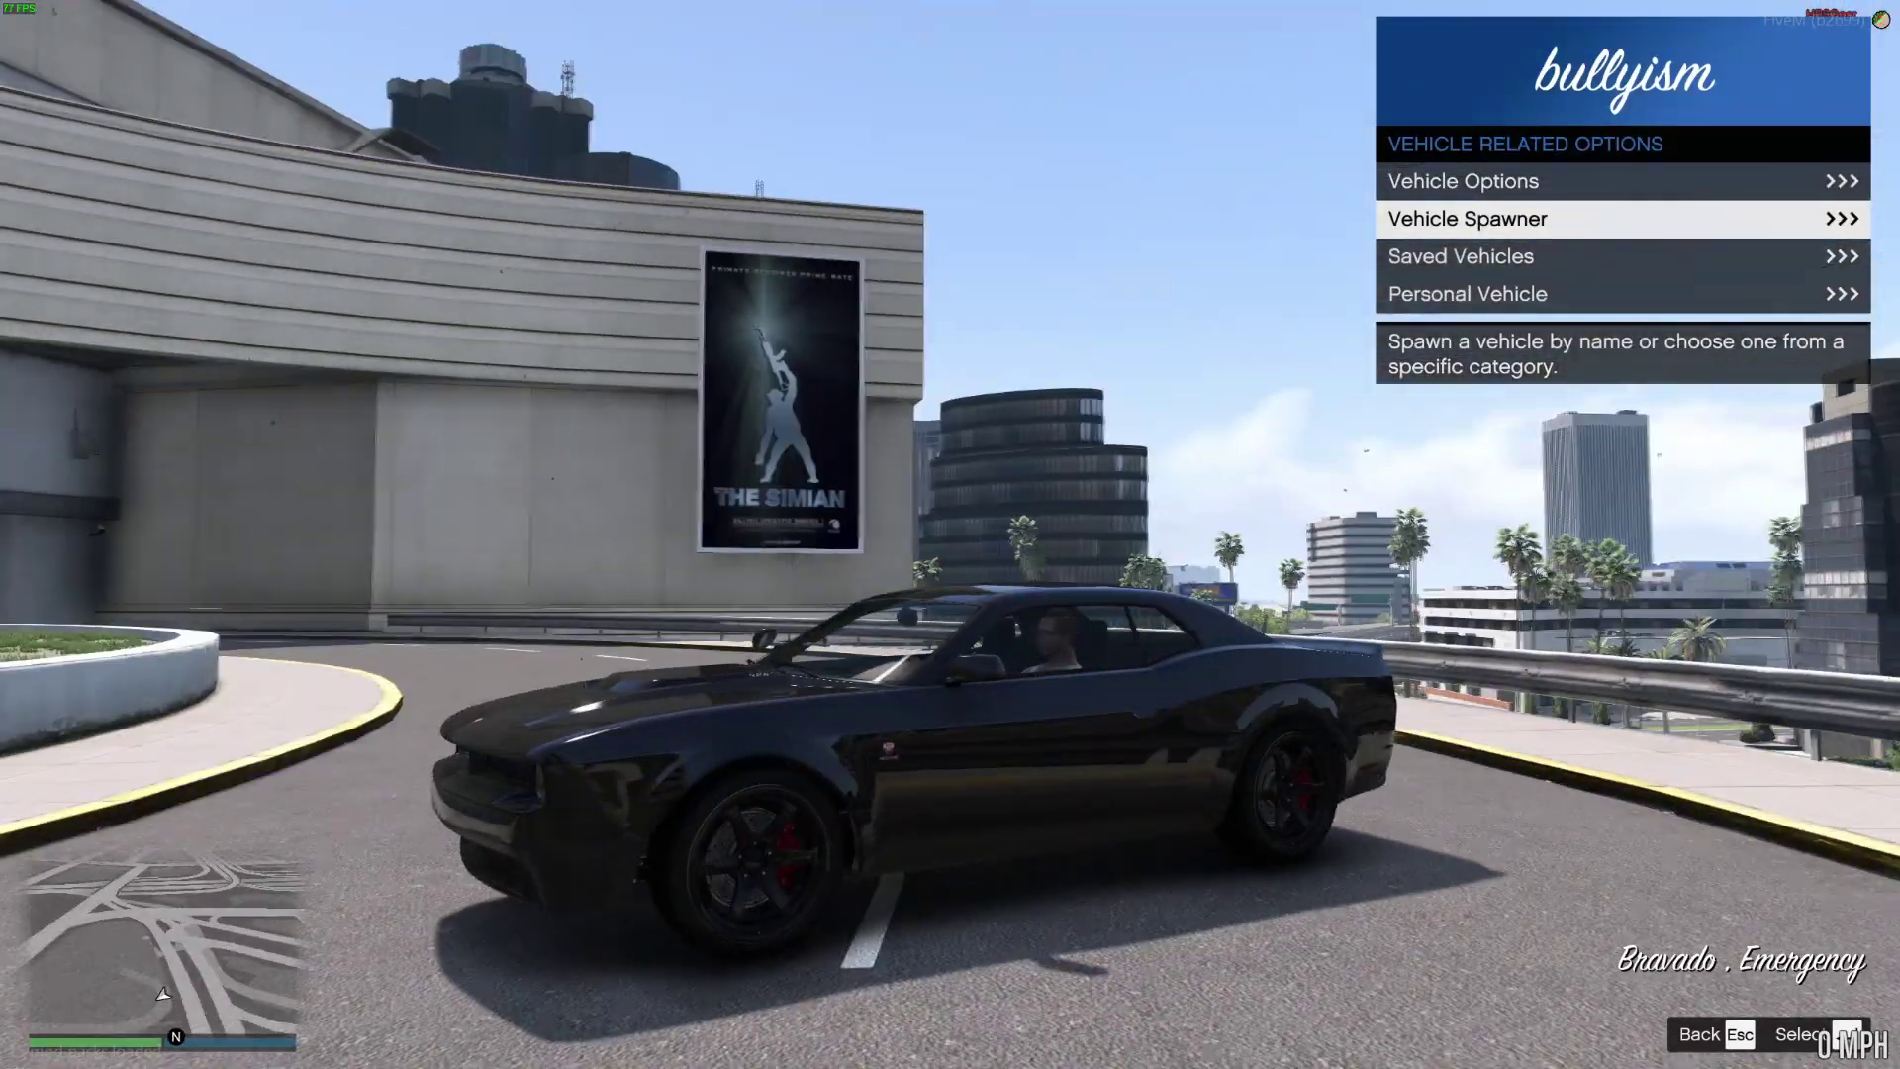
Set the car's livery to Police Livery in the vehicle mods menu
{"action": "key", "text": "Up"}
{"action": "key", "text": "Return"}
{"action": "key", "text": "Down"}
{"action": "key", "text": "Down"}
{"action": "key", "text": "Down"}
{"action": "key", "text": "Down"}
{"action": "key", "text": "Down"}
{"action": "key", "text": "Down"}
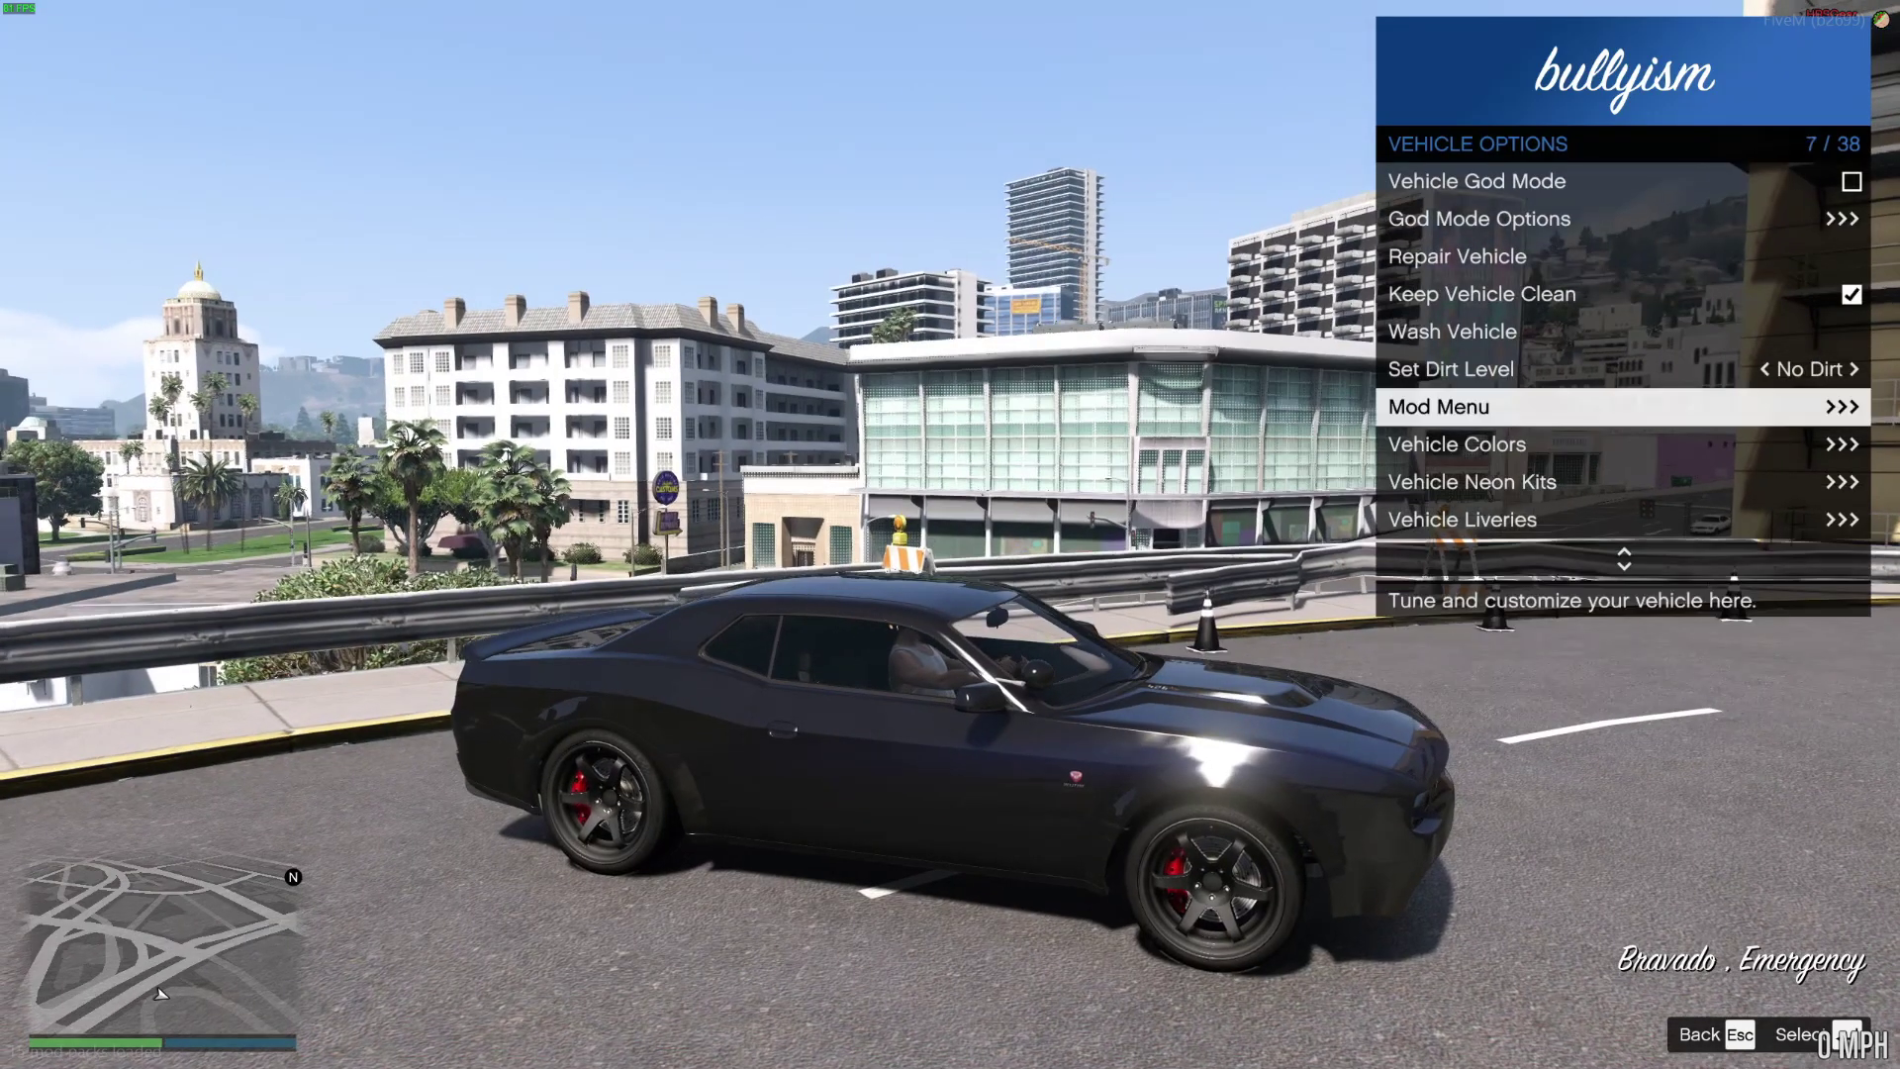
{"action": "key", "text": "Return"}
{"action": "key", "text": "Up"}
{"action": "key", "text": "Up"}
{"action": "key", "text": "Up"}
{"action": "key", "text": "Up"}
{"action": "key", "text": "Up"}
{"action": "key", "text": "Up"}
{"action": "key", "text": "Up"}
{"action": "key", "text": "Up"}
{"action": "key", "text": "Up"}
{"action": "key", "text": "Up"}
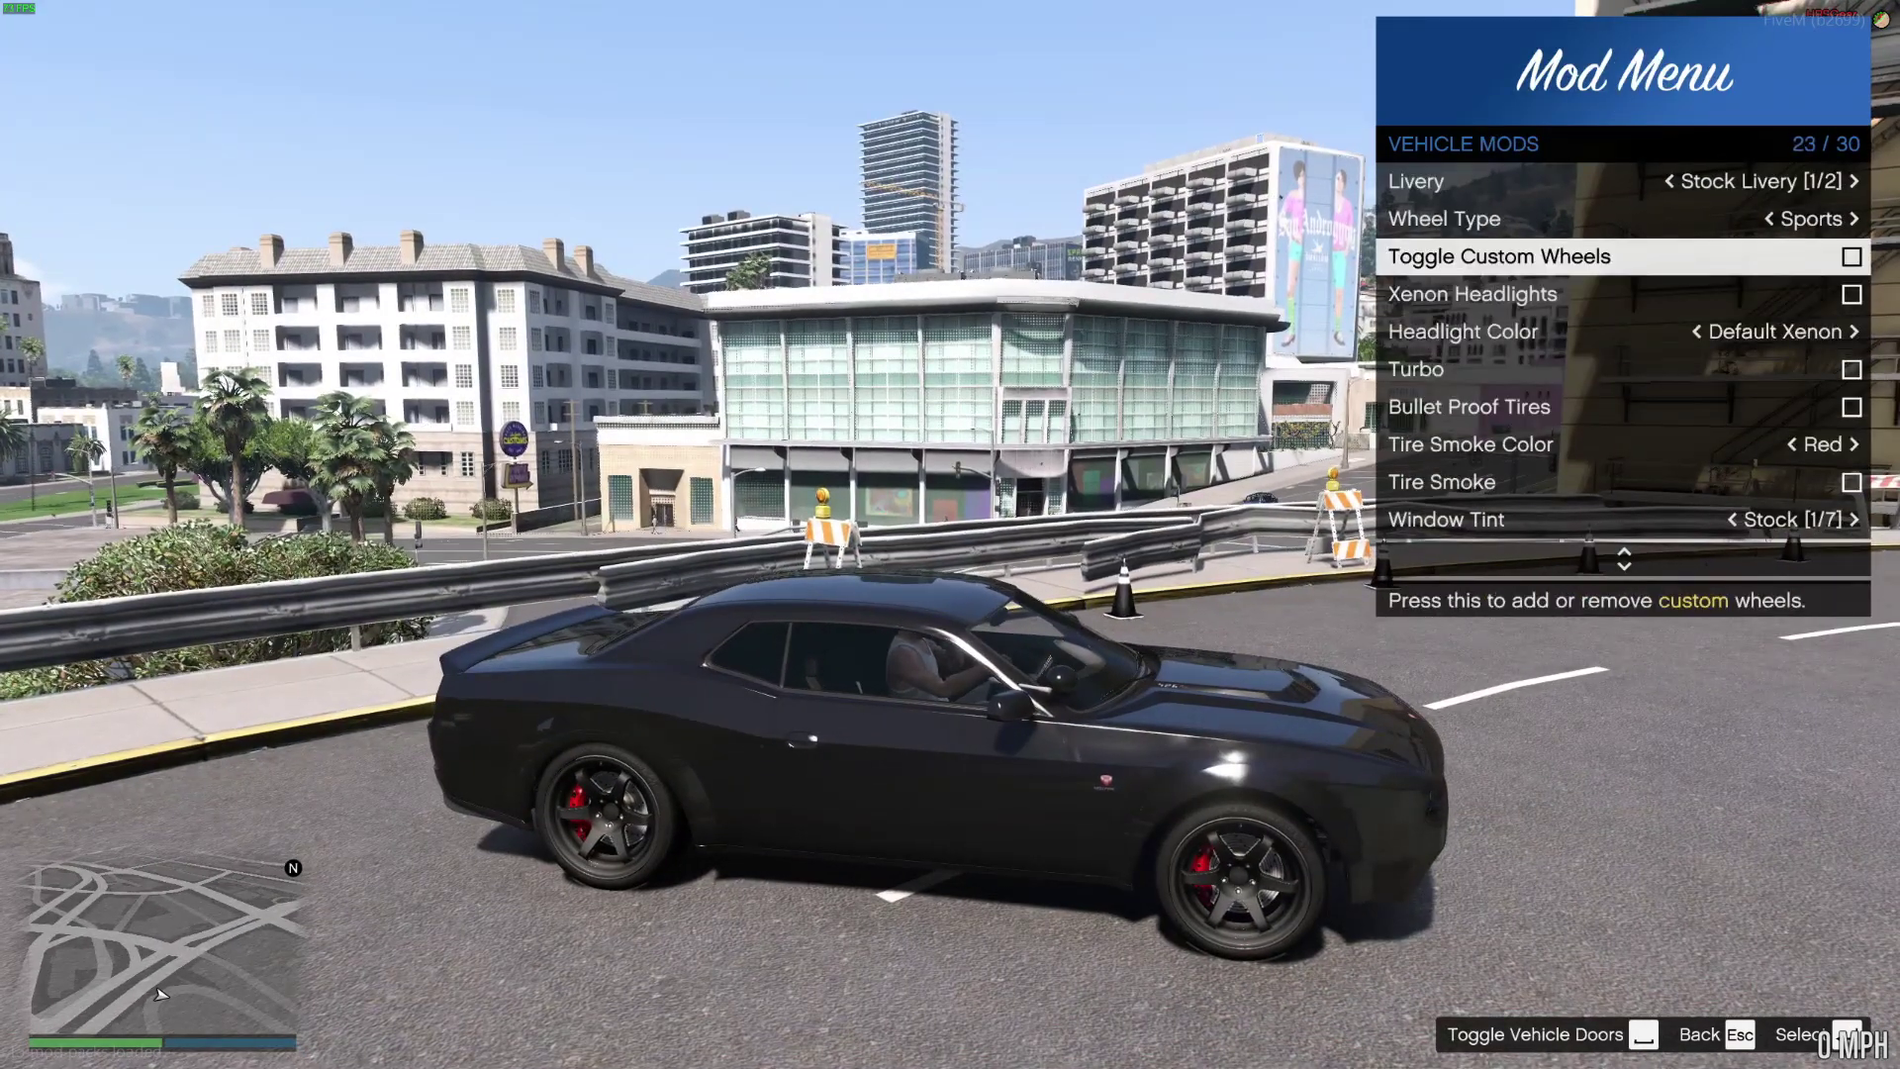
{"action": "key", "text": "Right"}
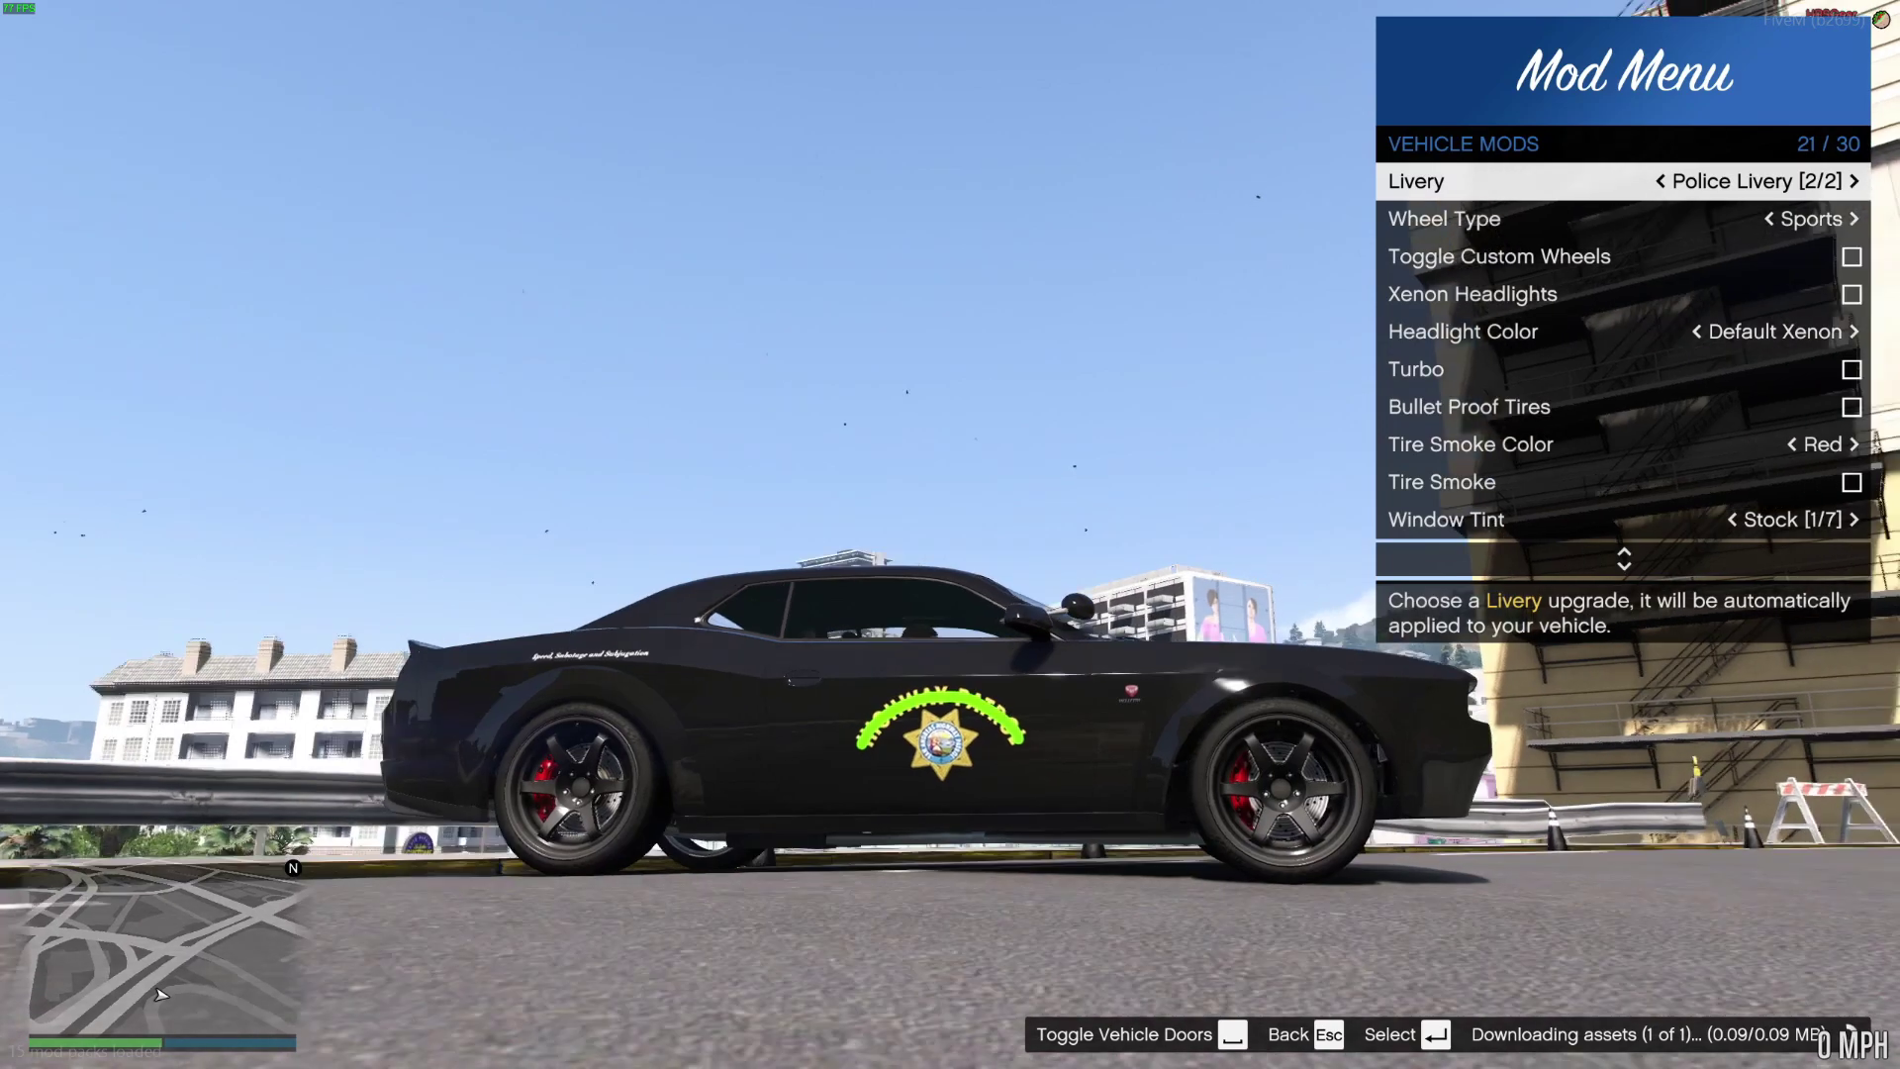
{"action": "key", "text": "Right"}
{"action": "key", "text": "Right"}
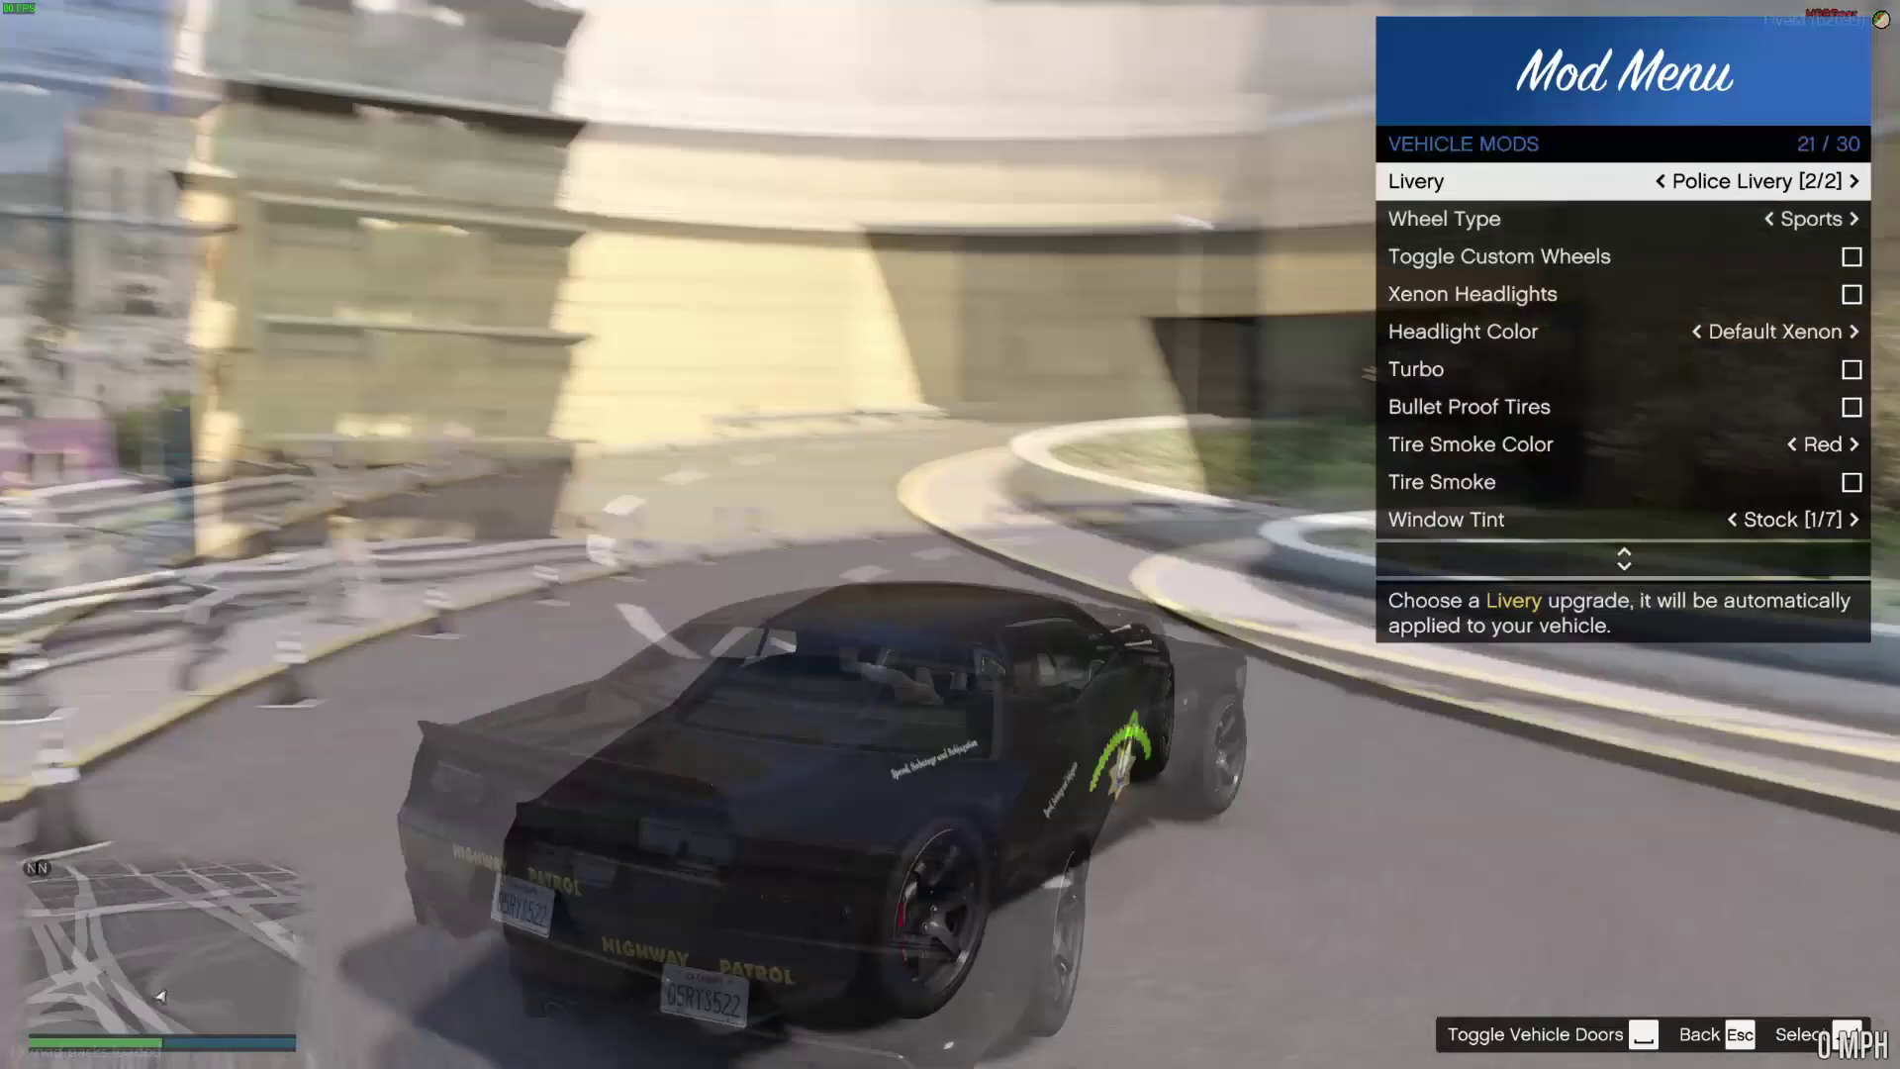
Exit the car, close vMenu, and walk up to the door's green-lettered badge
{"action": "key", "text": "f"}
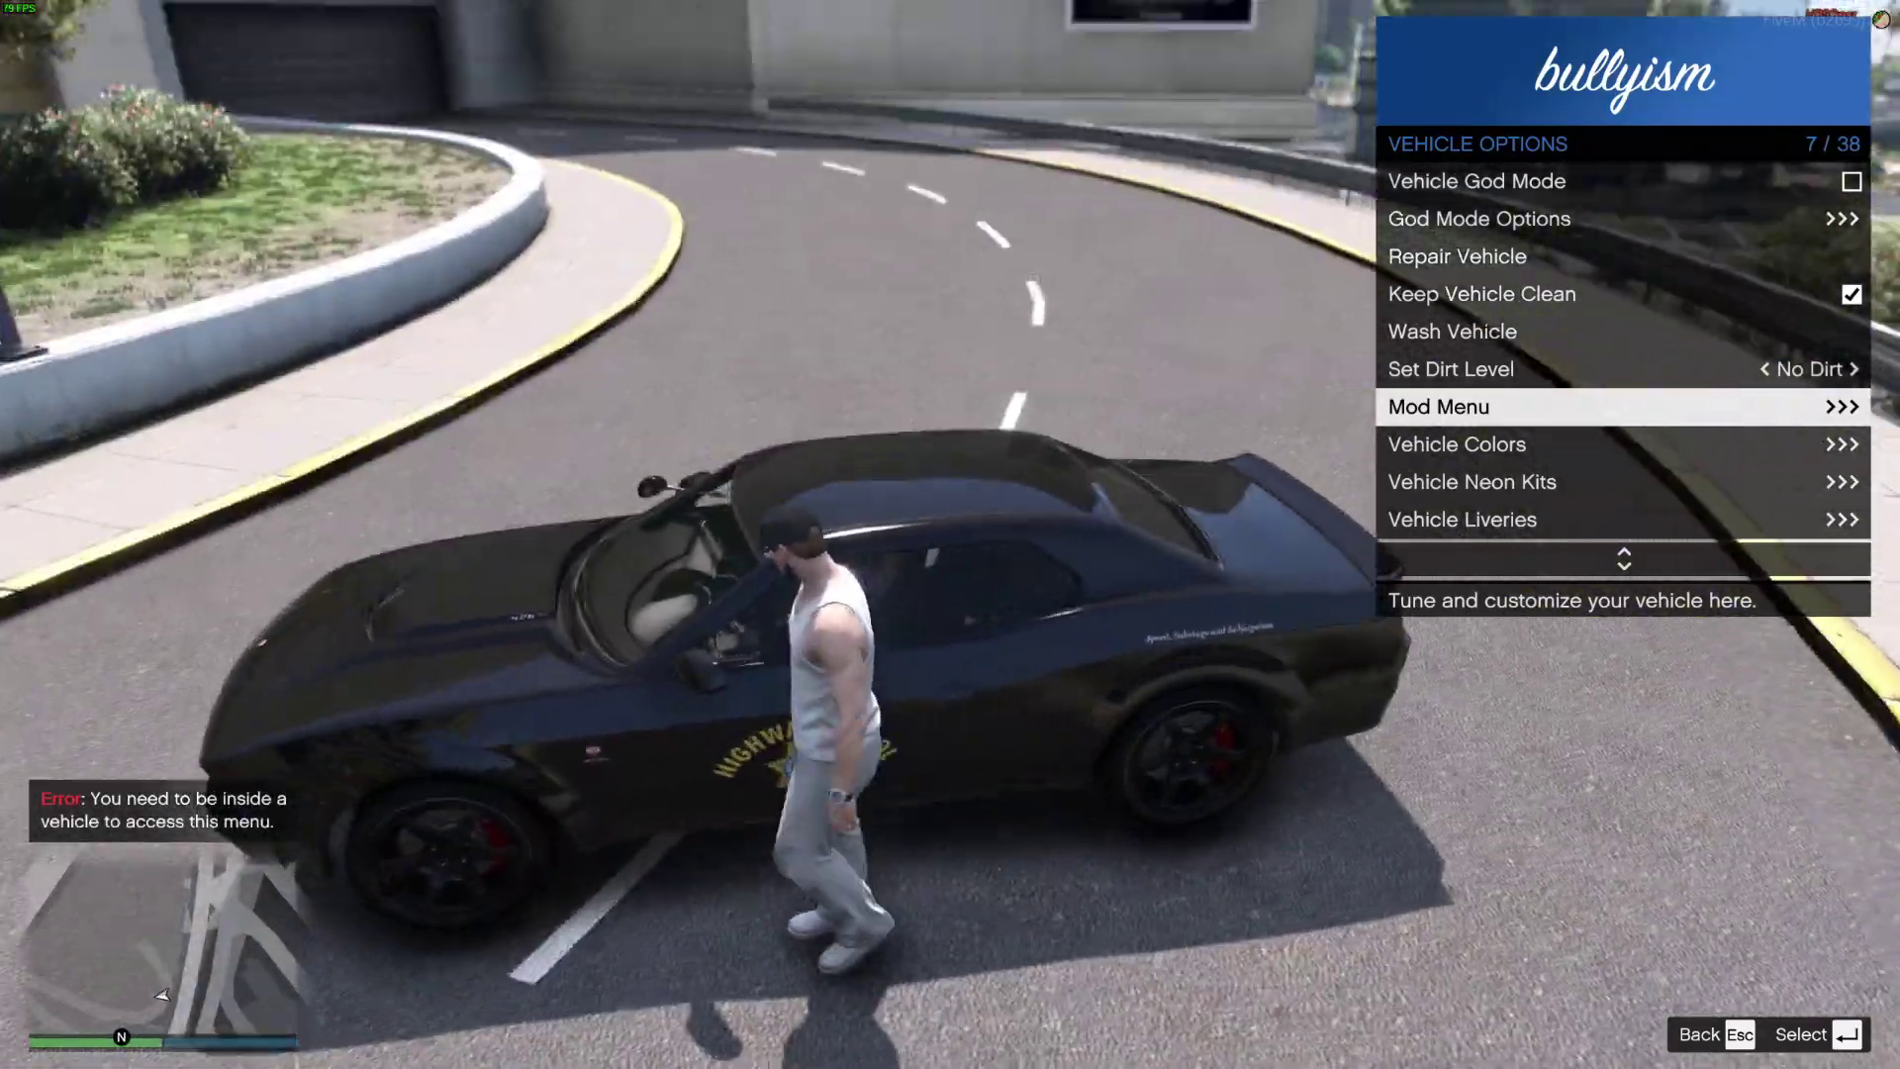
{"action": "key", "text": "Escape"}
{"action": "key", "text": "Escape"}
{"action": "key", "text": "Escape"}
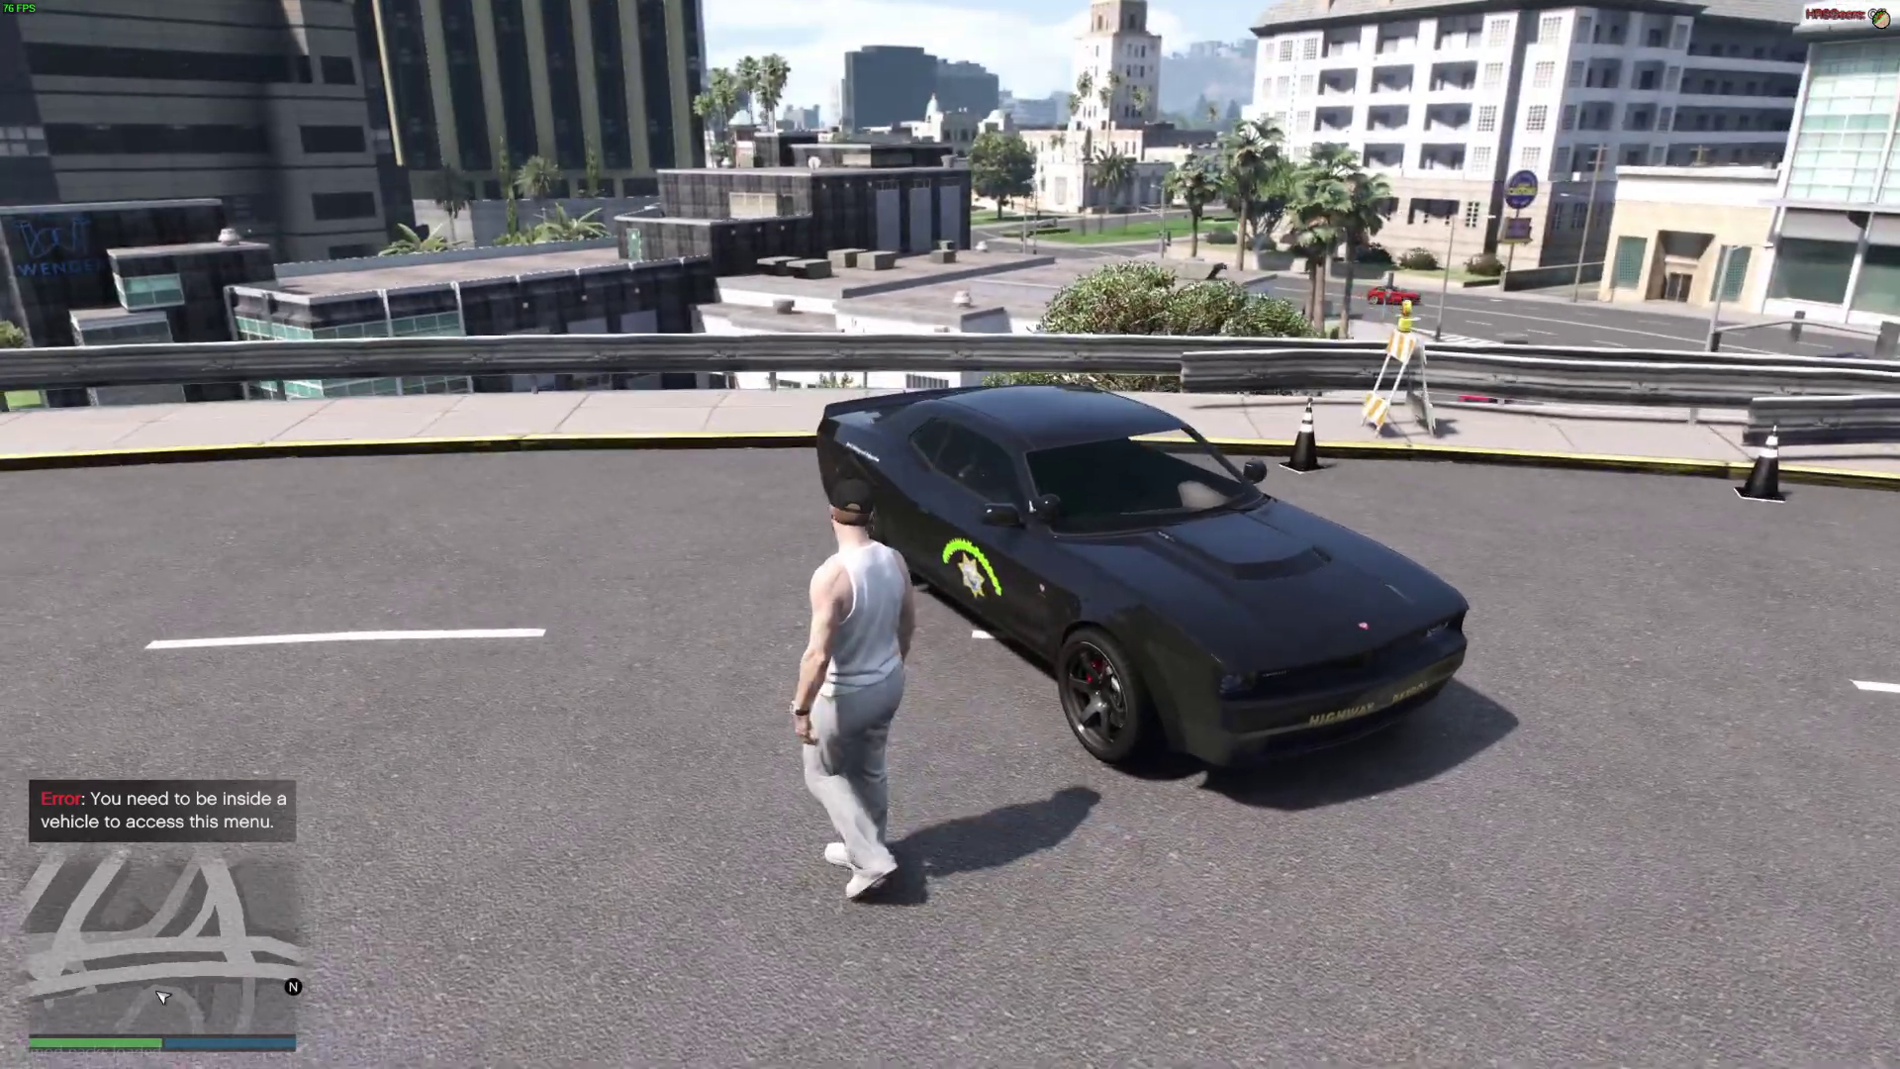
{"action": "key", "text": "w"}
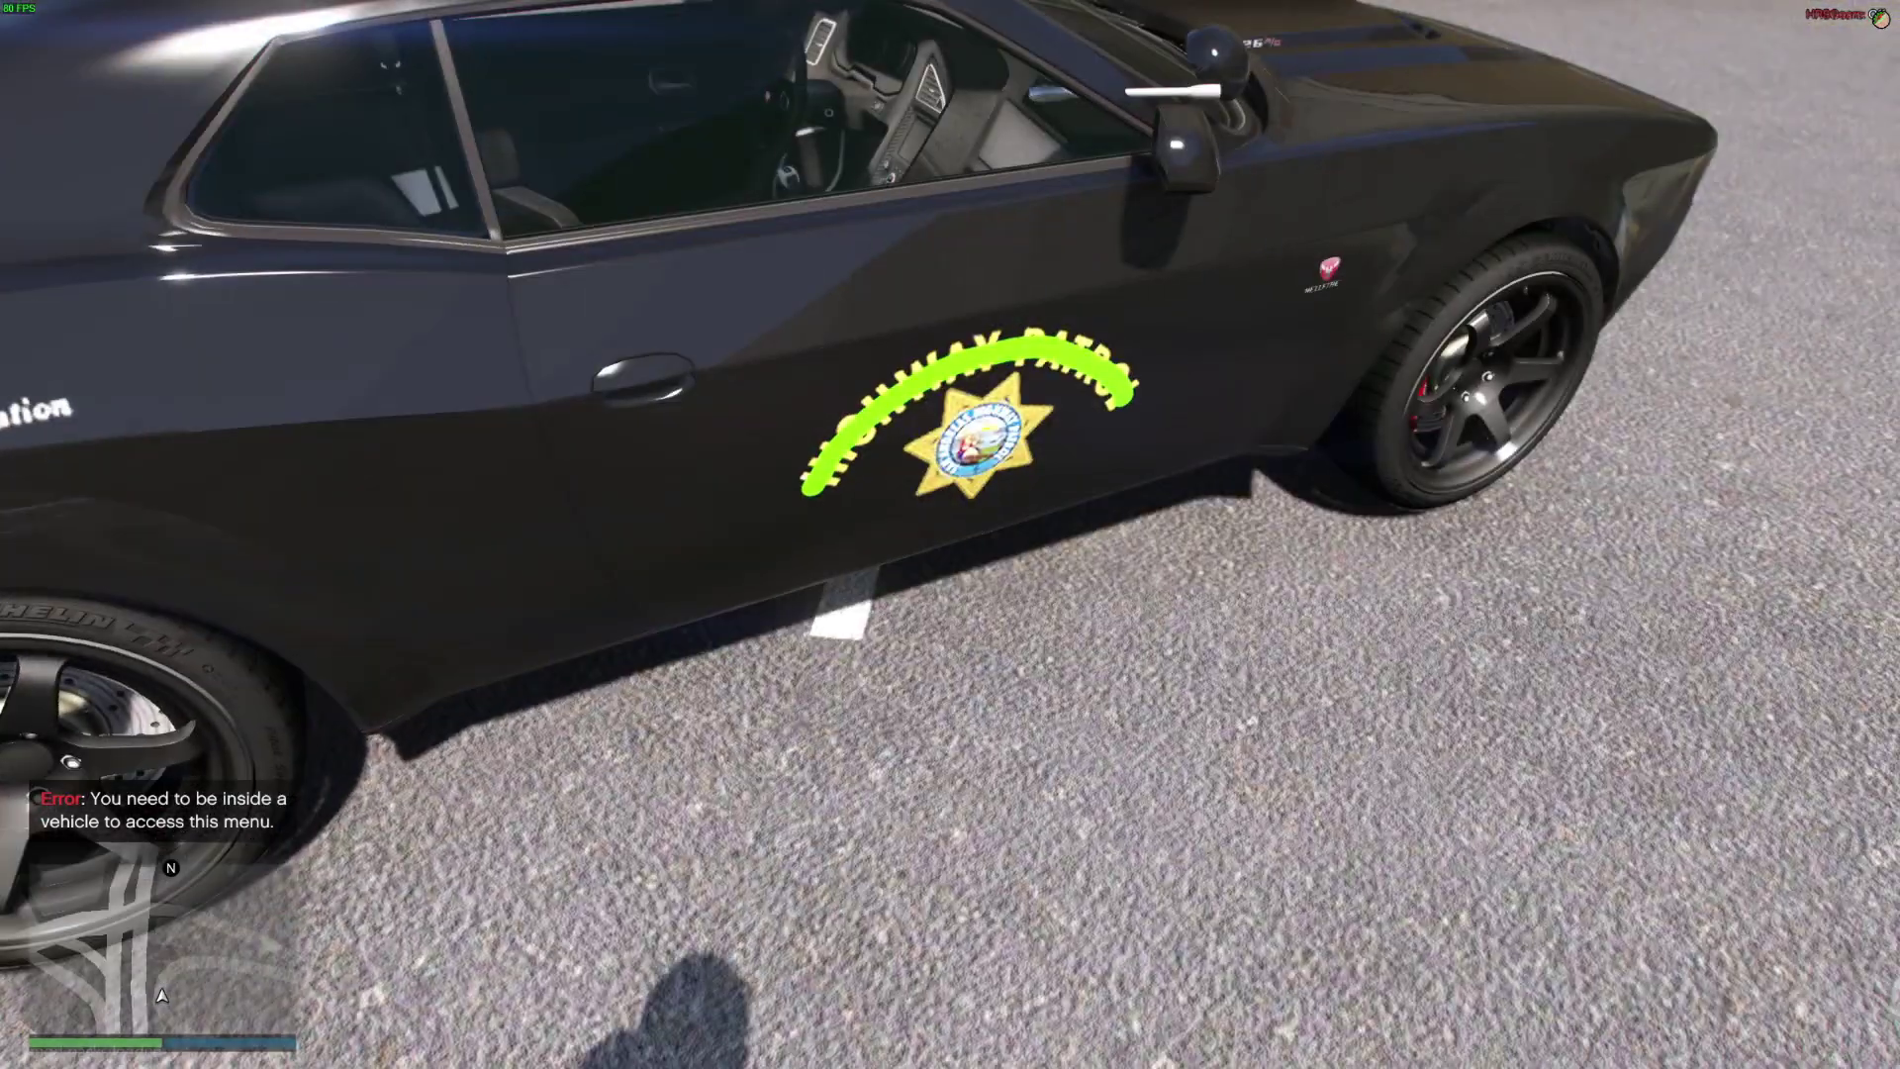